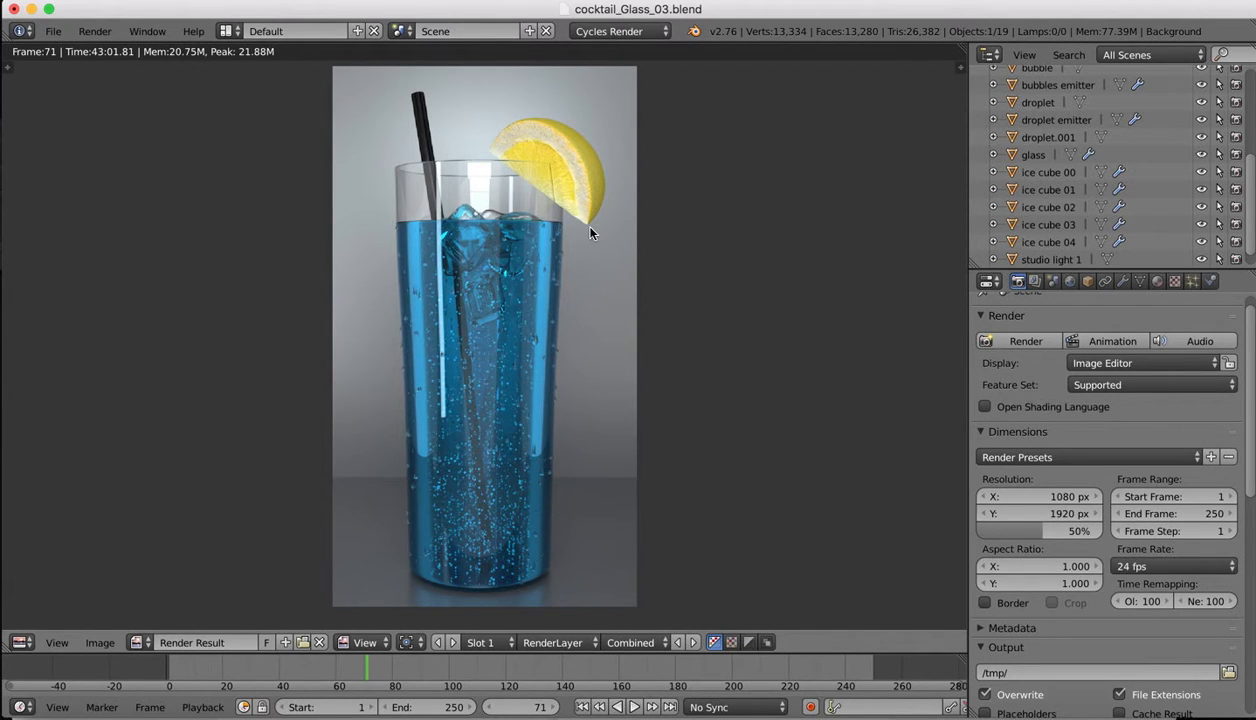
- Show the scene in the 3D View in place of the render and examine the finished glass, straw and lemon wedge from several sides
left_click(22, 642)
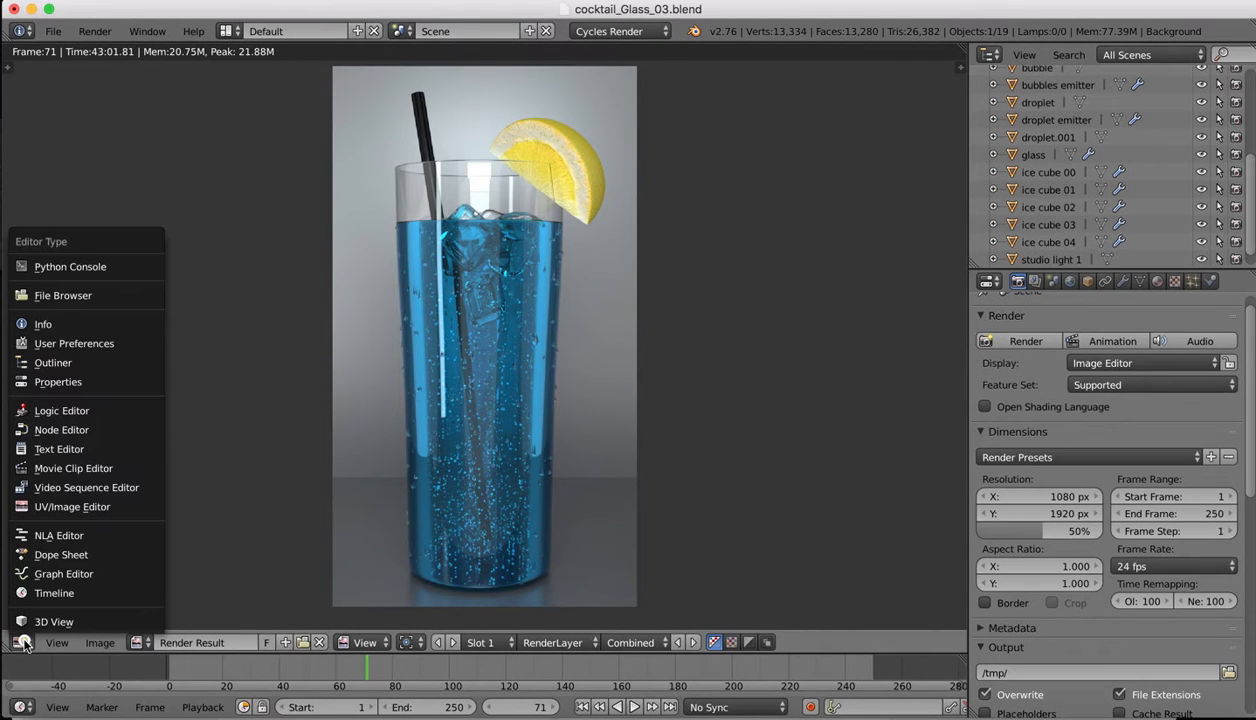
left_click(60, 608)
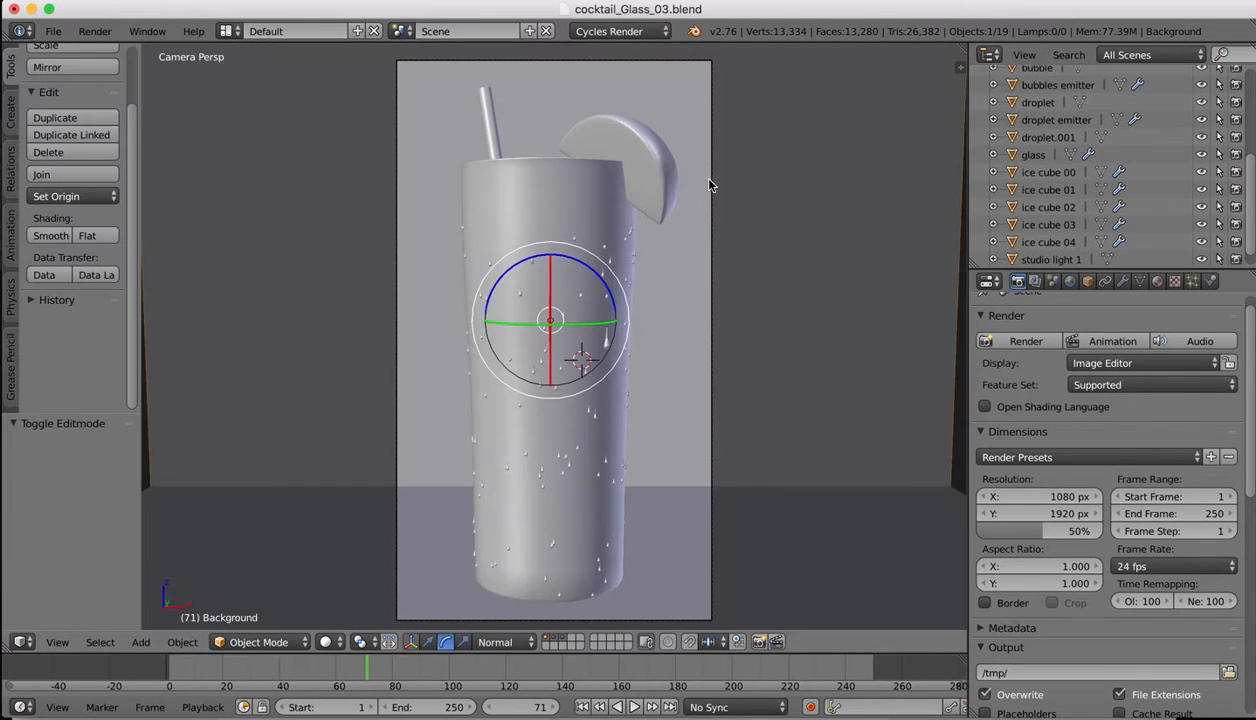
scroll(633, 133, "right", 10)
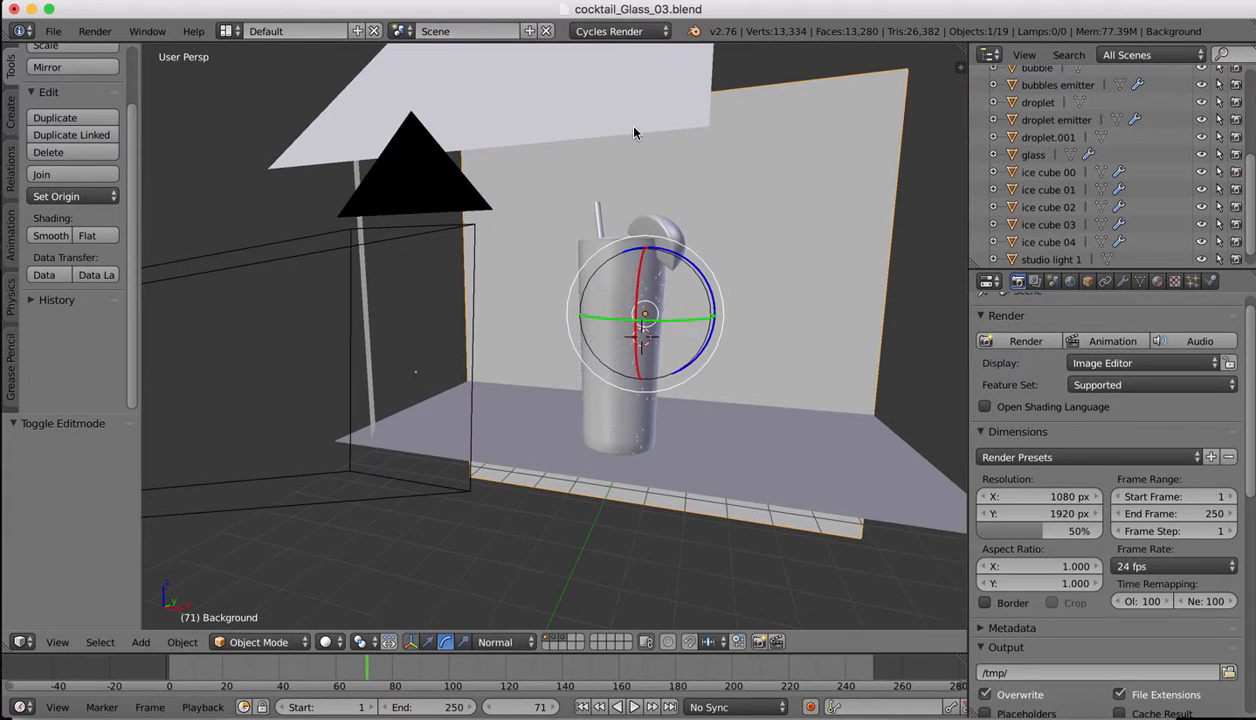
scroll(804, 243, "right", 4)
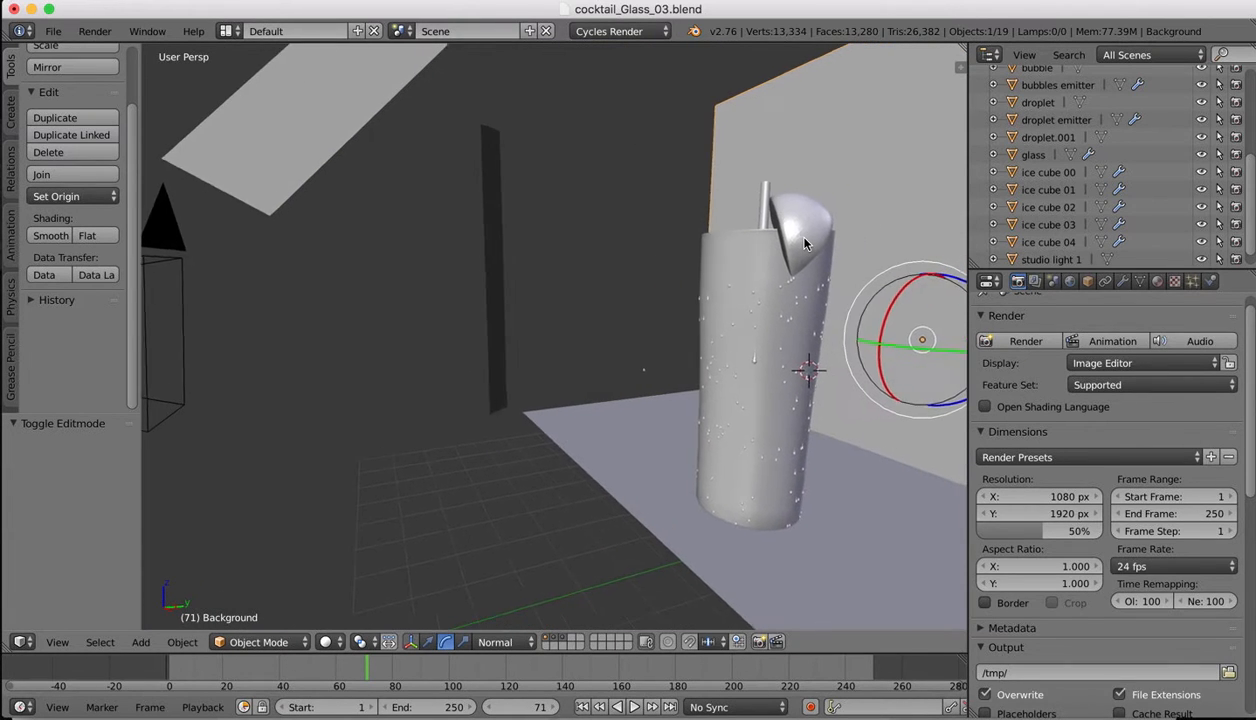
scroll(821, 171, "up", 3, "ctrl")
scroll(821, 171, "left", 5)
scroll(821, 171, "right", 4)
scroll(821, 171, "left", 10)
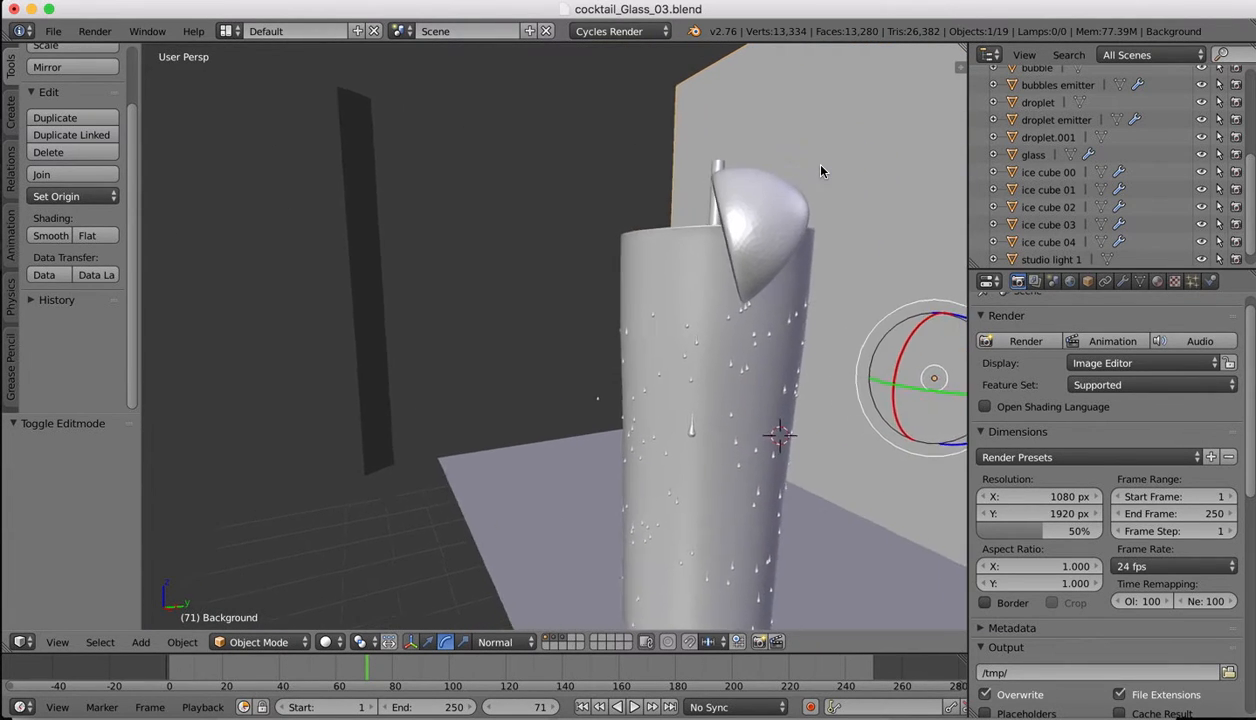
scroll(821, 171, "right", 10)
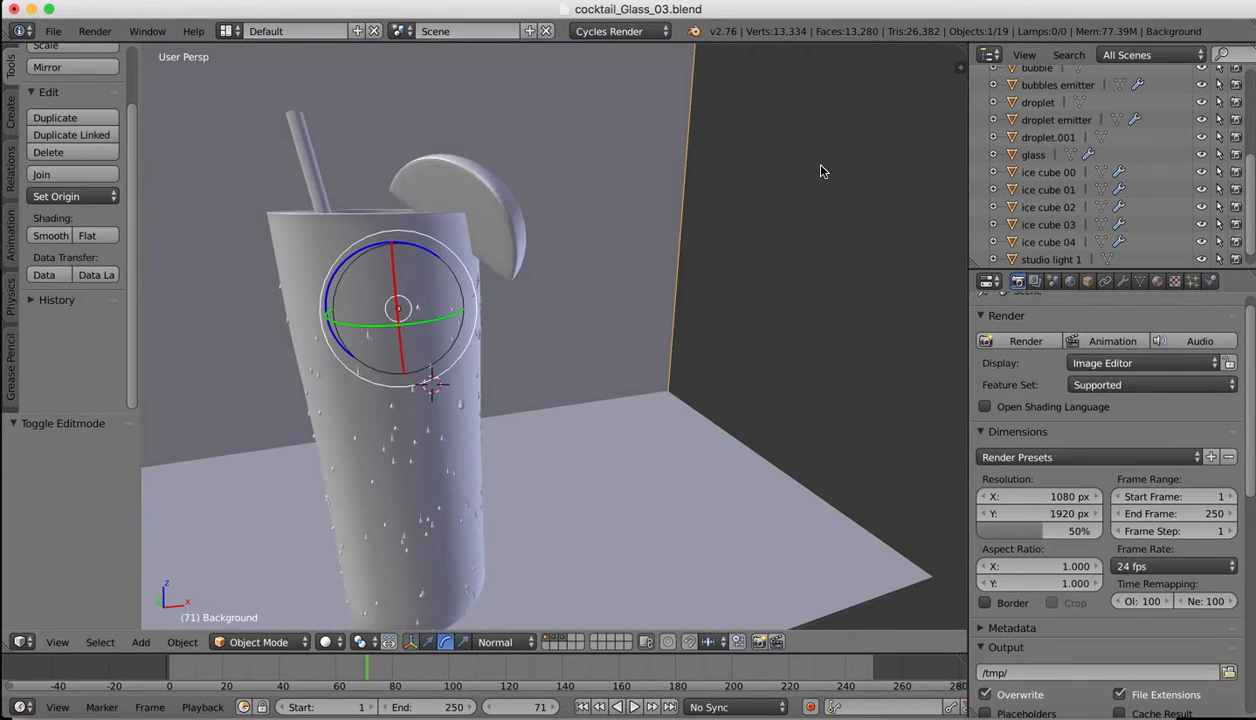
scroll(821, 171, "right", 4)
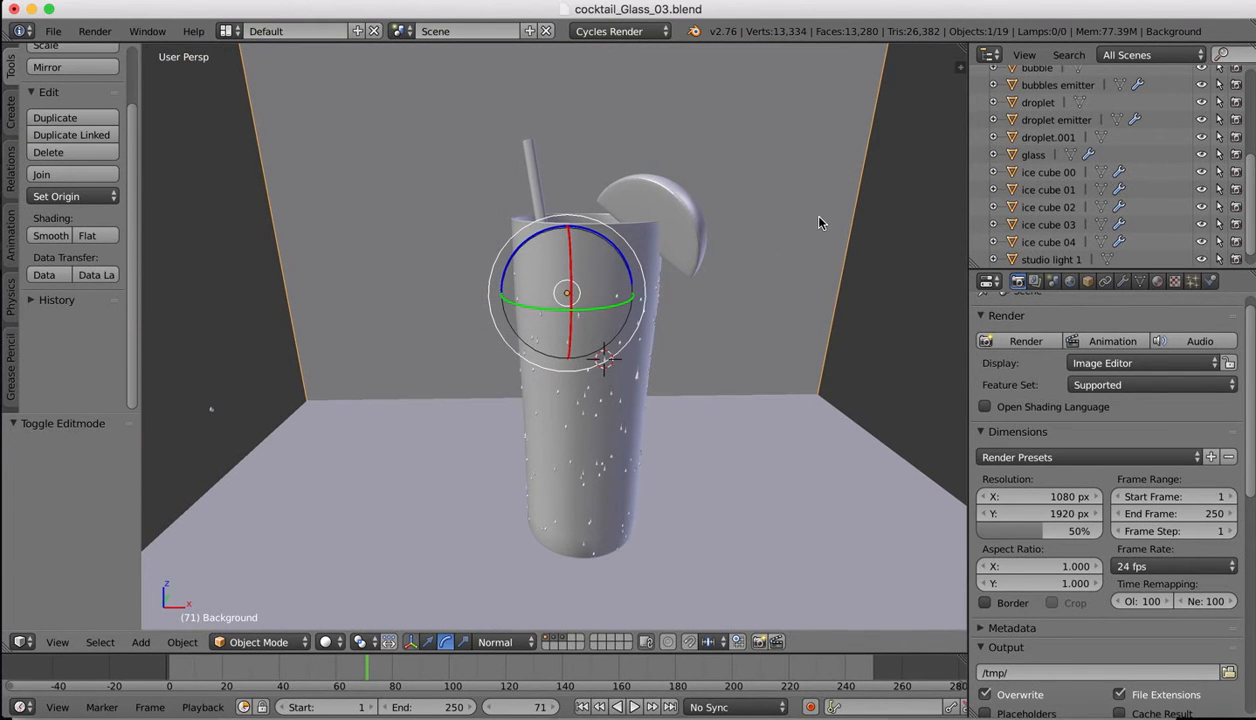
scroll(820, 218, "right", 4)
scroll(820, 218, "left", 4)
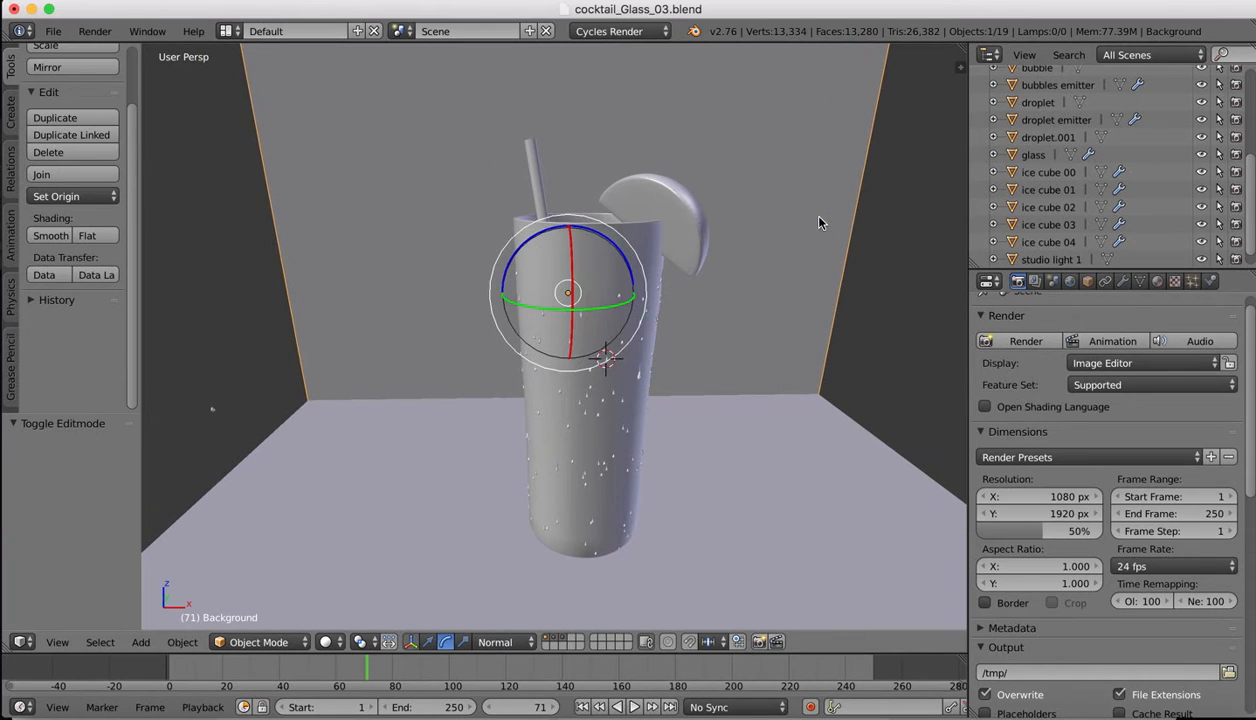
- Open the recent file cocktail_Glass_02.blend
left_click(53, 31)
mouse_move(81, 89)
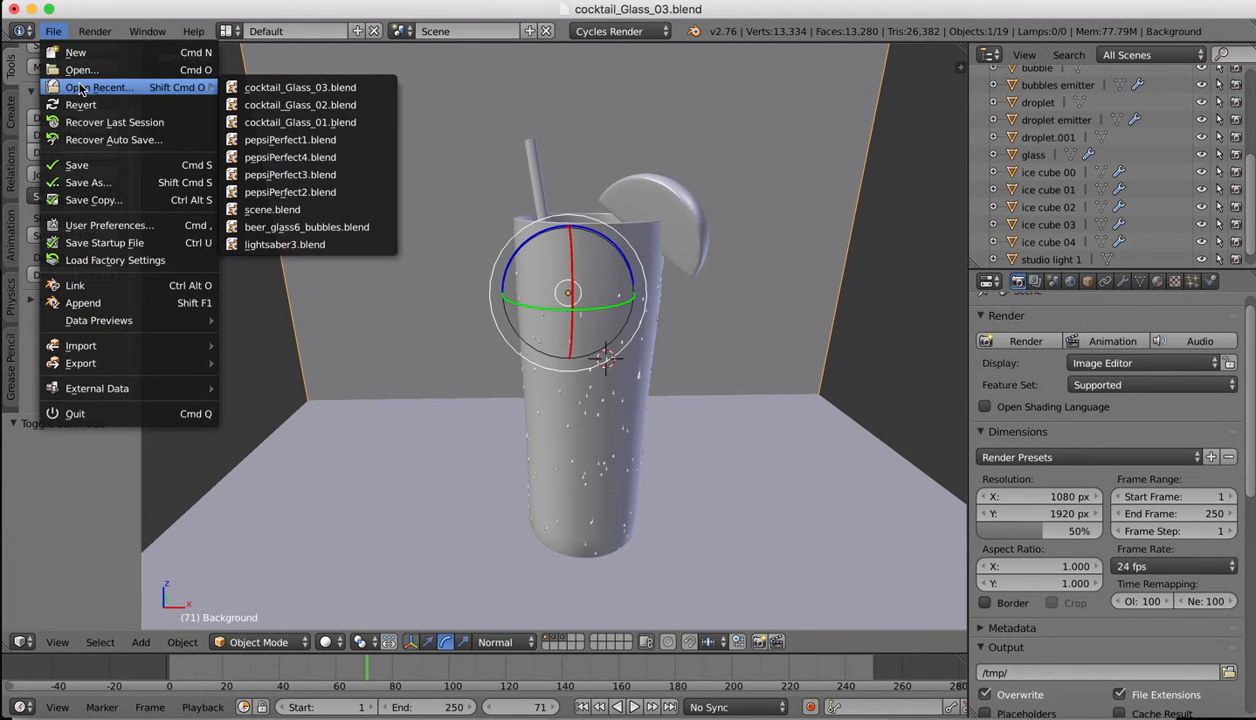
left_click(335, 107)
scroll(820, 272, "down", 3)
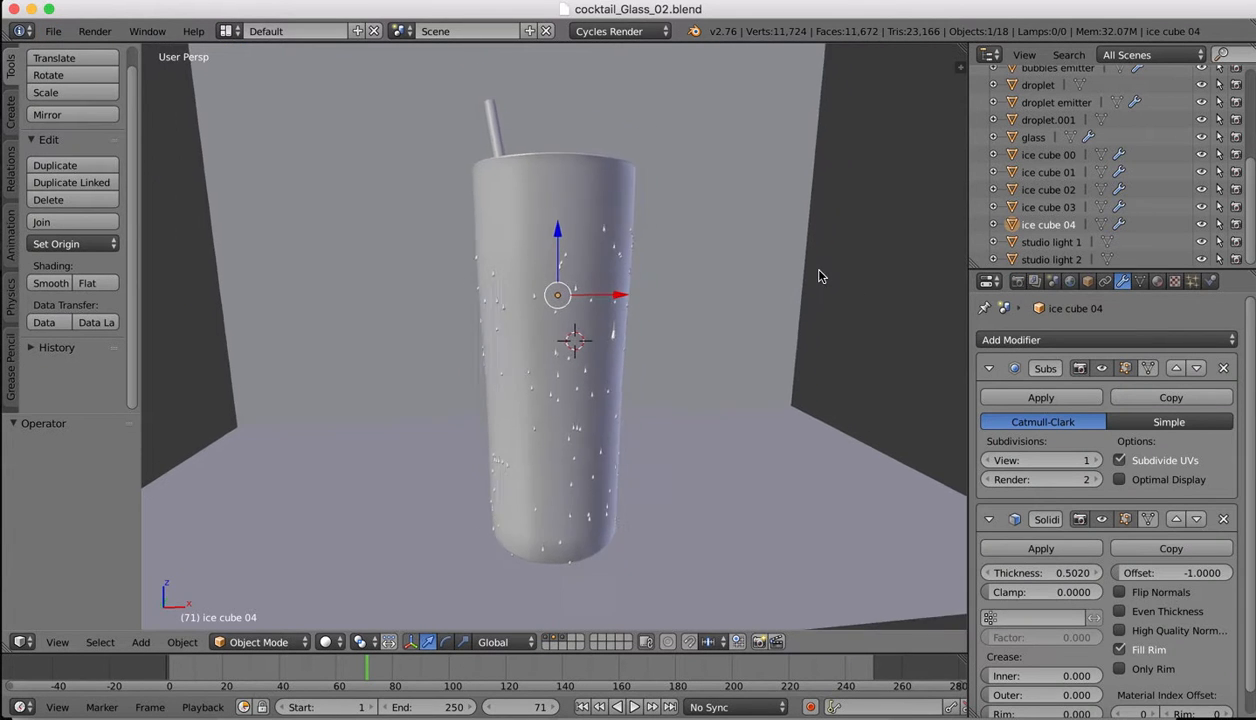
- Examine the glass from above and the front, checking the ice cubes, liquid surface and straw
scroll(819, 276, "up", 5)
scroll(820, 276, "left", 5)
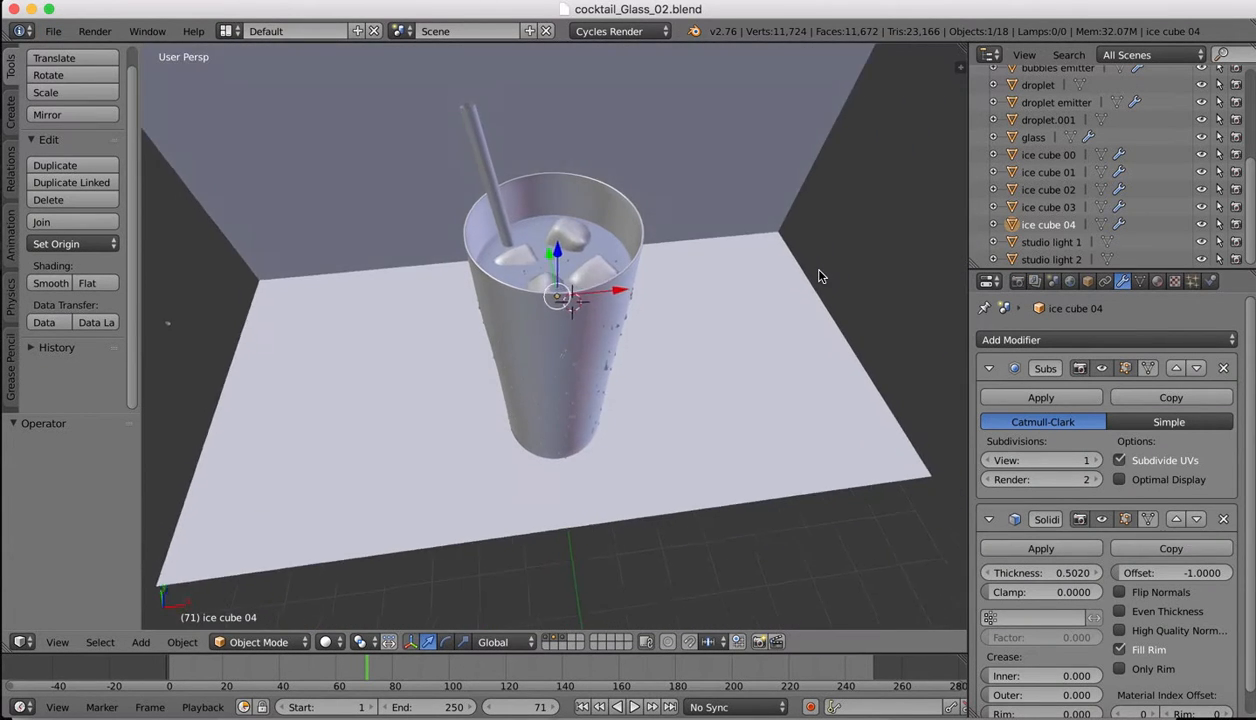
scroll(820, 276, "right", 3)
scroll(519, 170, "up", 5)
scroll(519, 170, "up", 3)
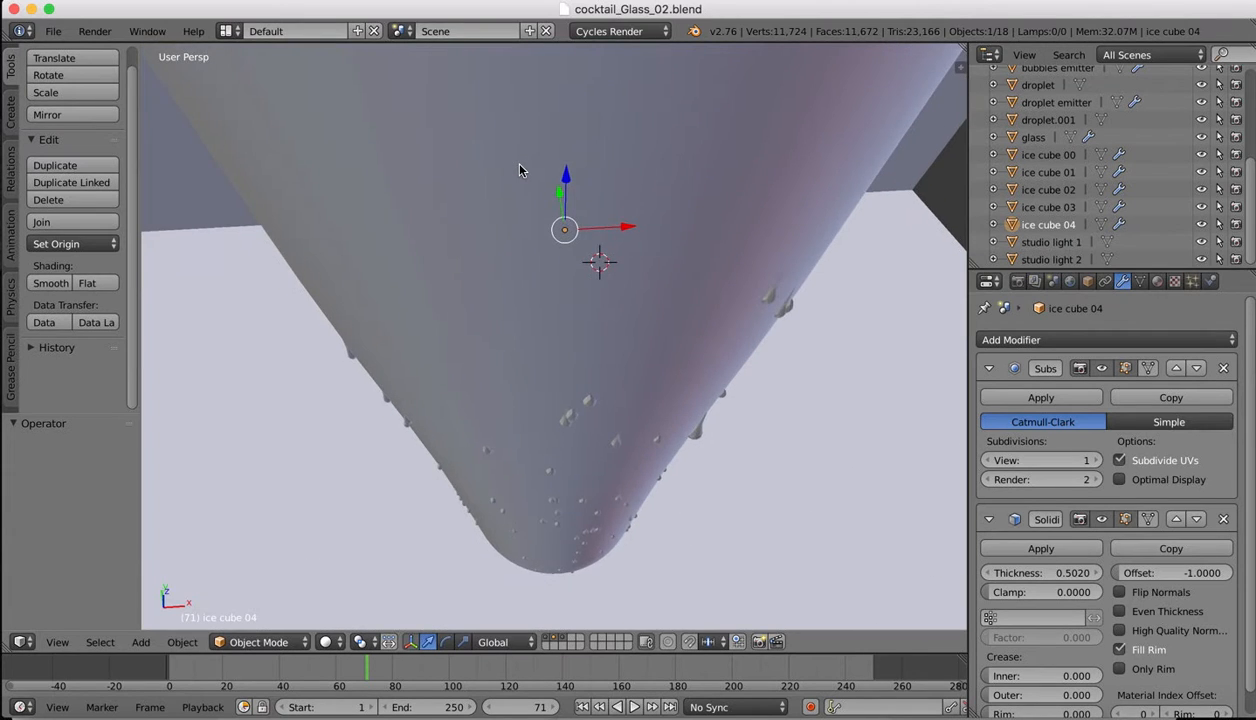
scroll(519, 170, "up", 5)
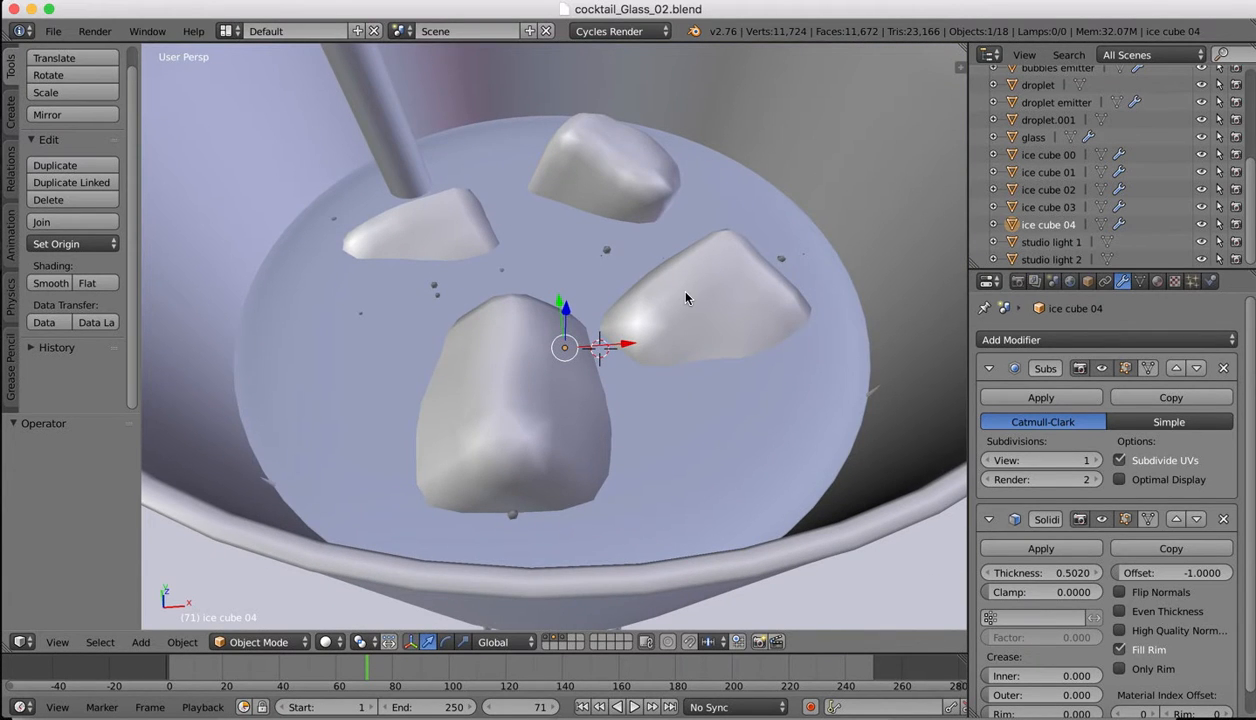
scroll(686, 297, "down", 4)
right_click(592, 221)
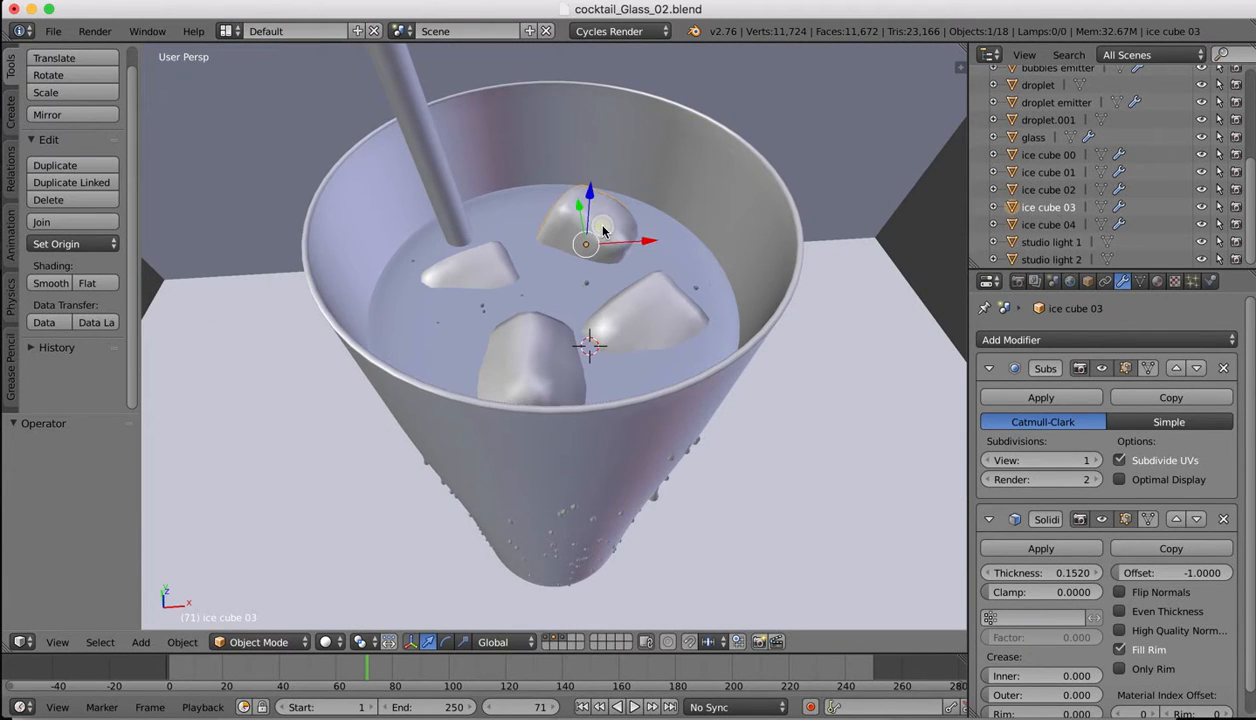
scroll(721, 160, "down", 6)
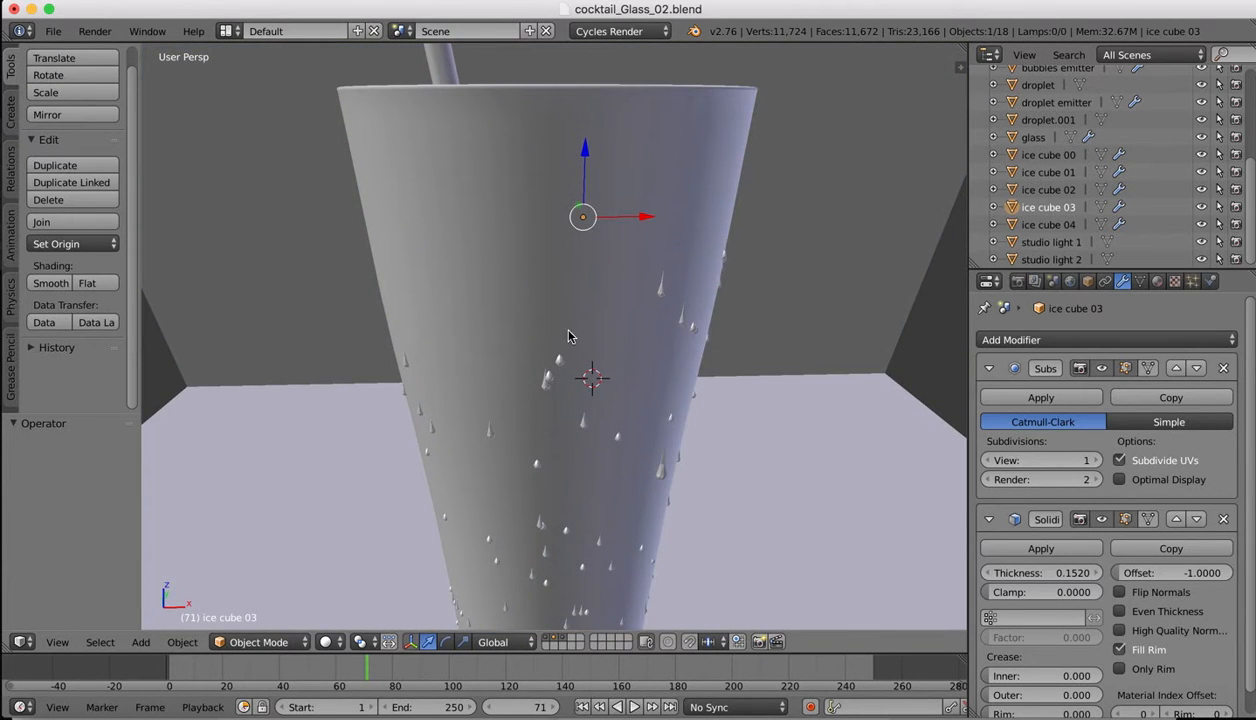
scroll(731, 425, "down", 5)
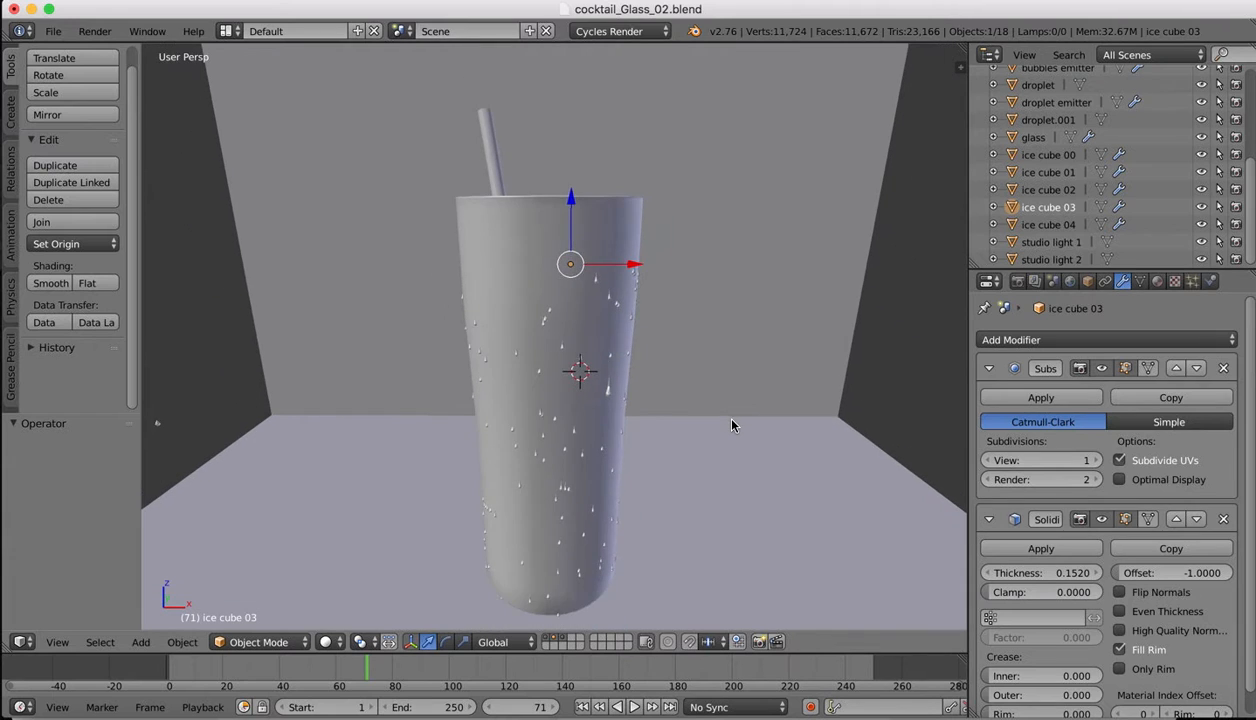
scroll(731, 425, "down", 5, "shift")
scroll(731, 427, "down", 3, "ctrl")
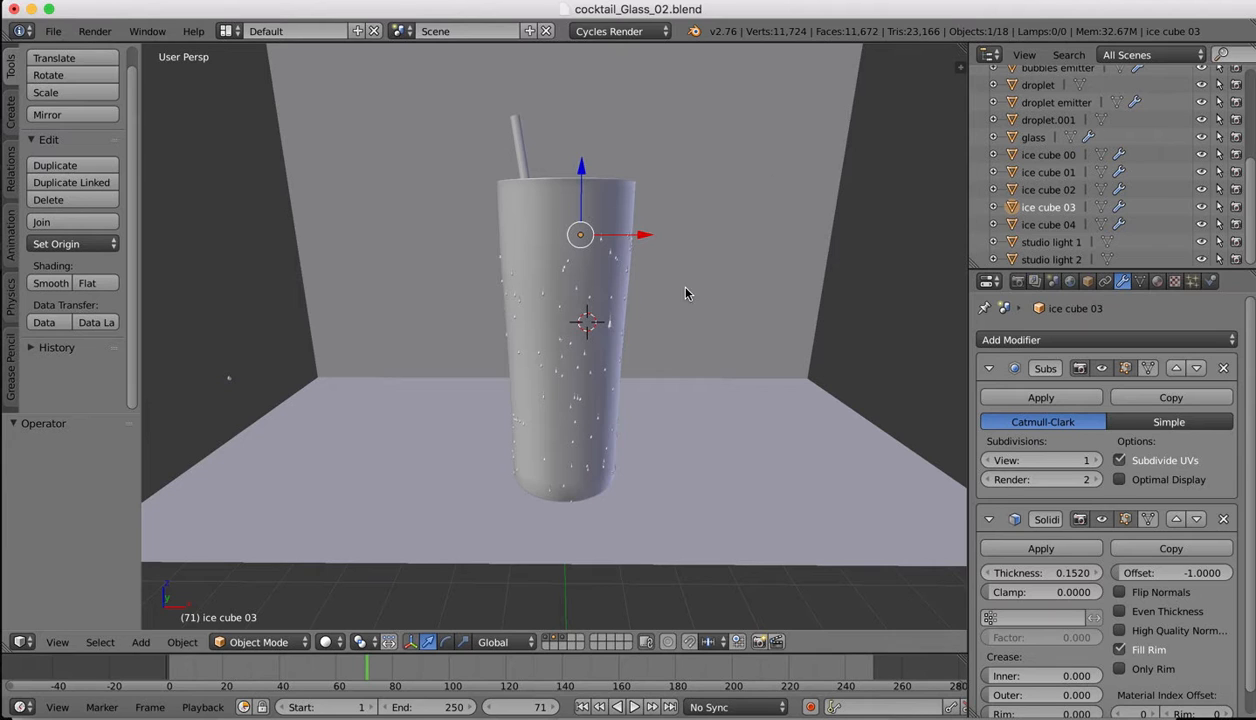
left_click(10, 110)
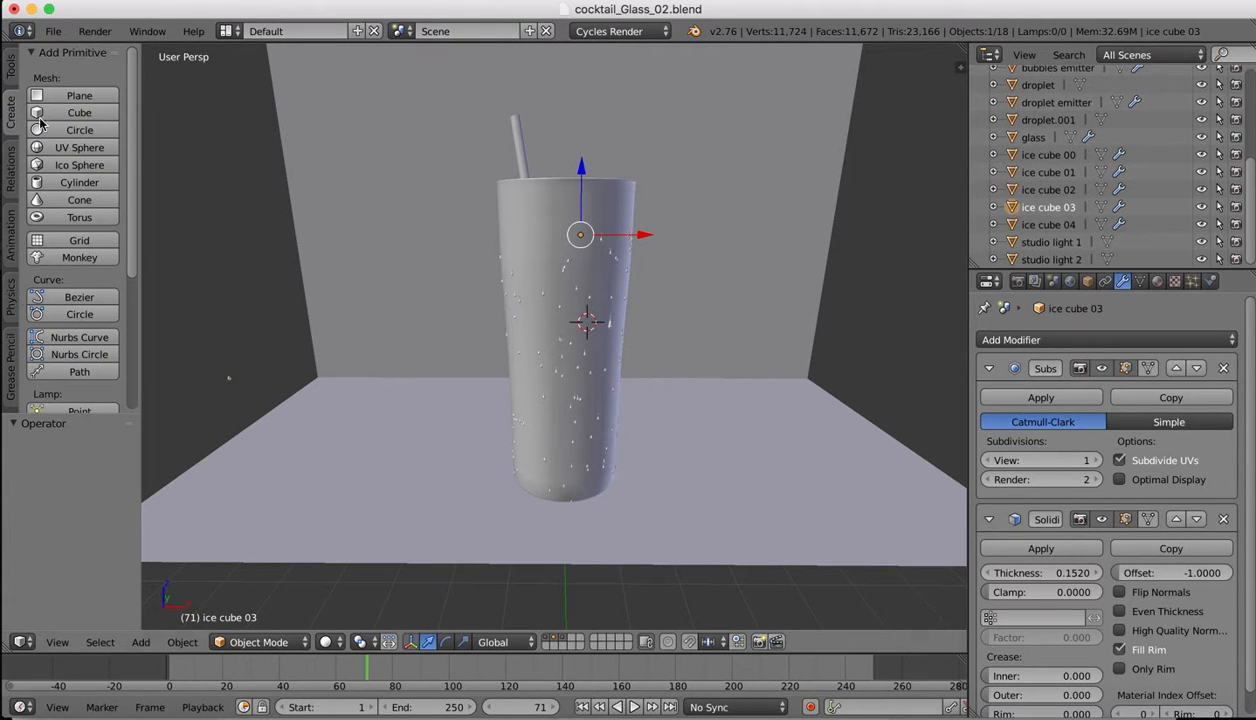
left_click(72, 165)
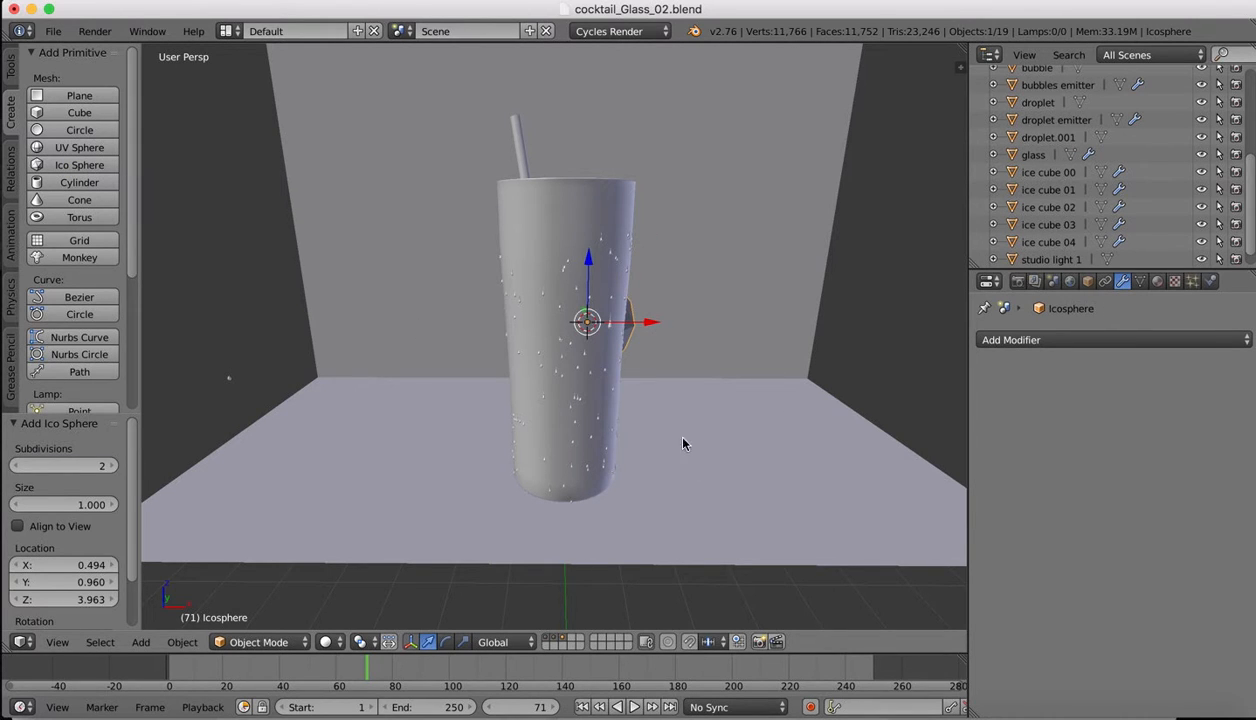
left_click_drag(649, 326, 769, 323)
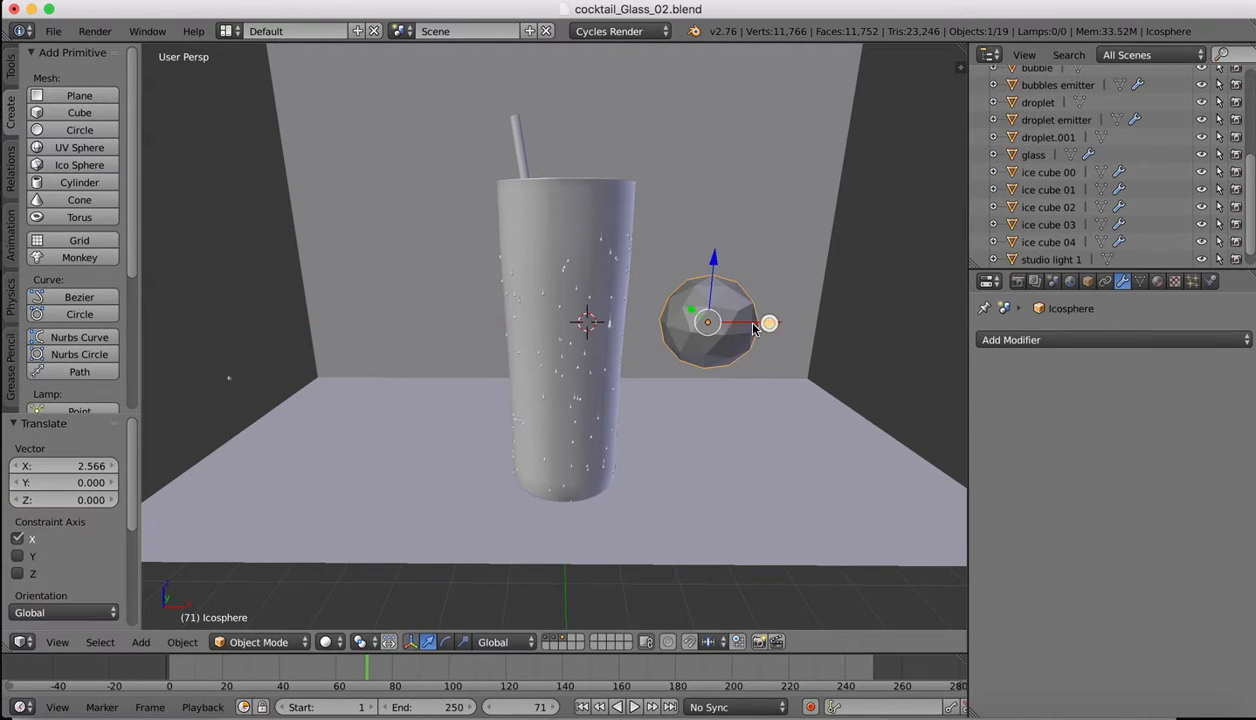
key("super+z")
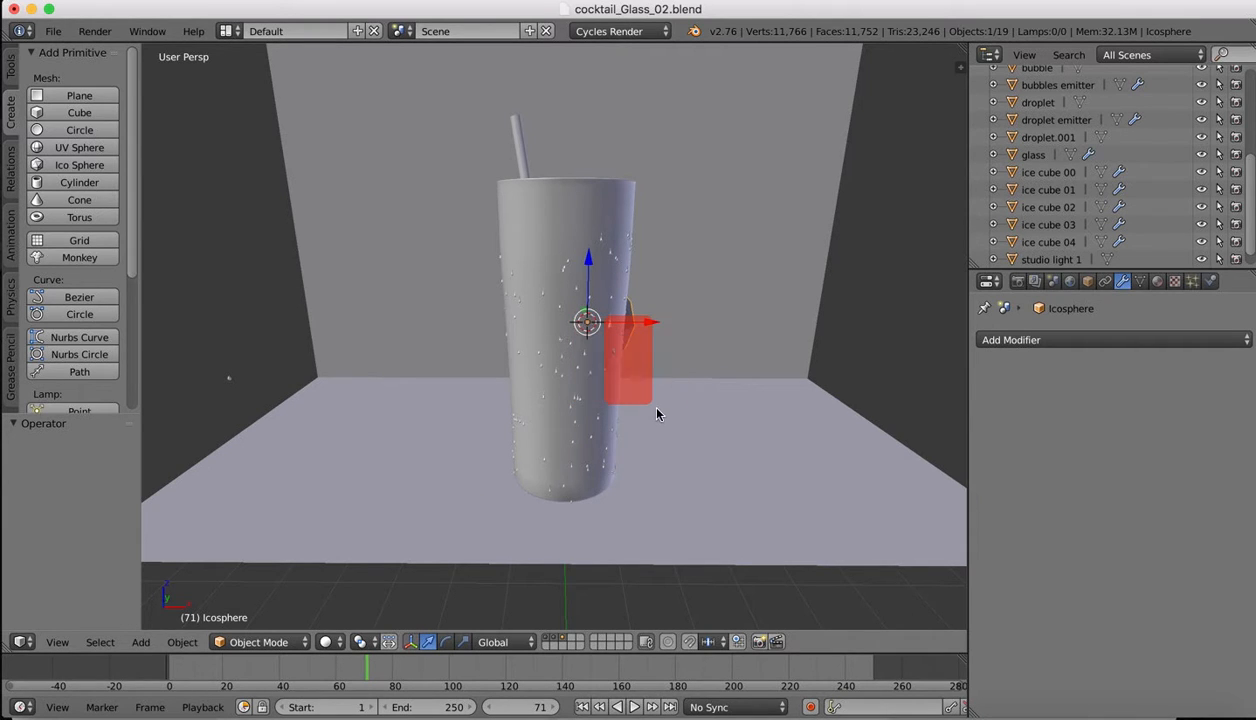
key("x")
left_click(620, 402)
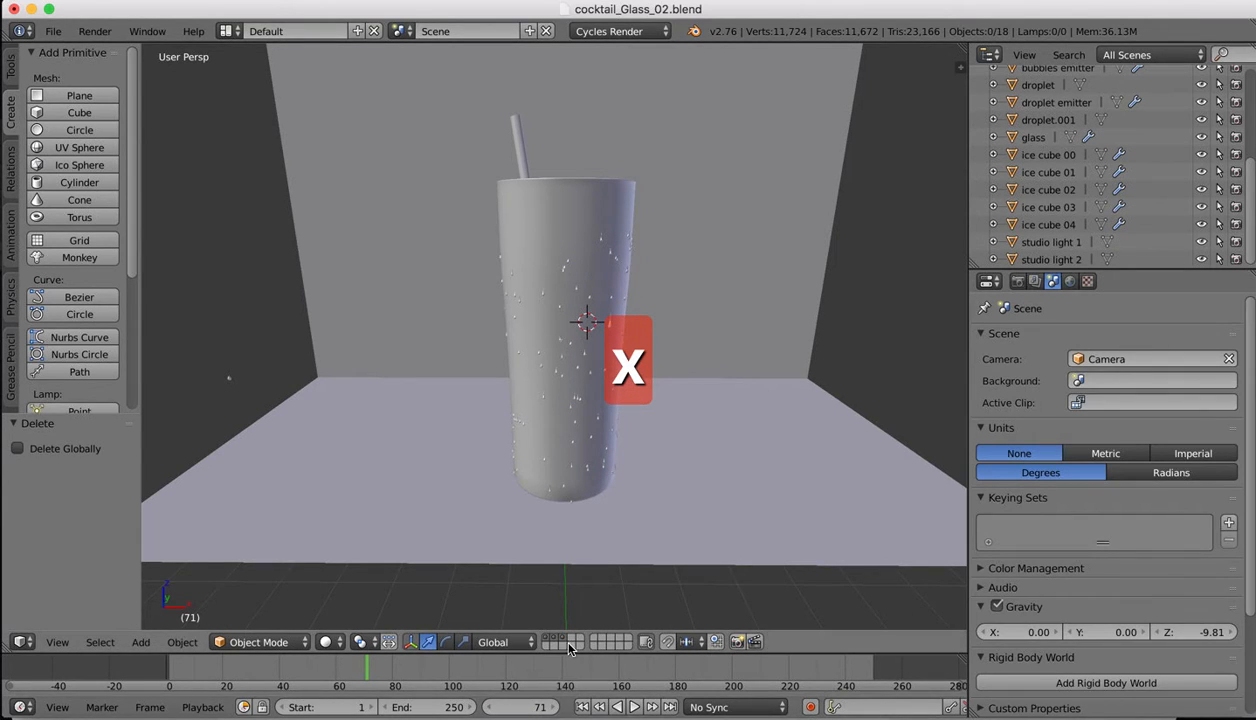
- Switch to the empty fourth layer and add an ico sphere at the 3D cursor
left_click(562, 643)
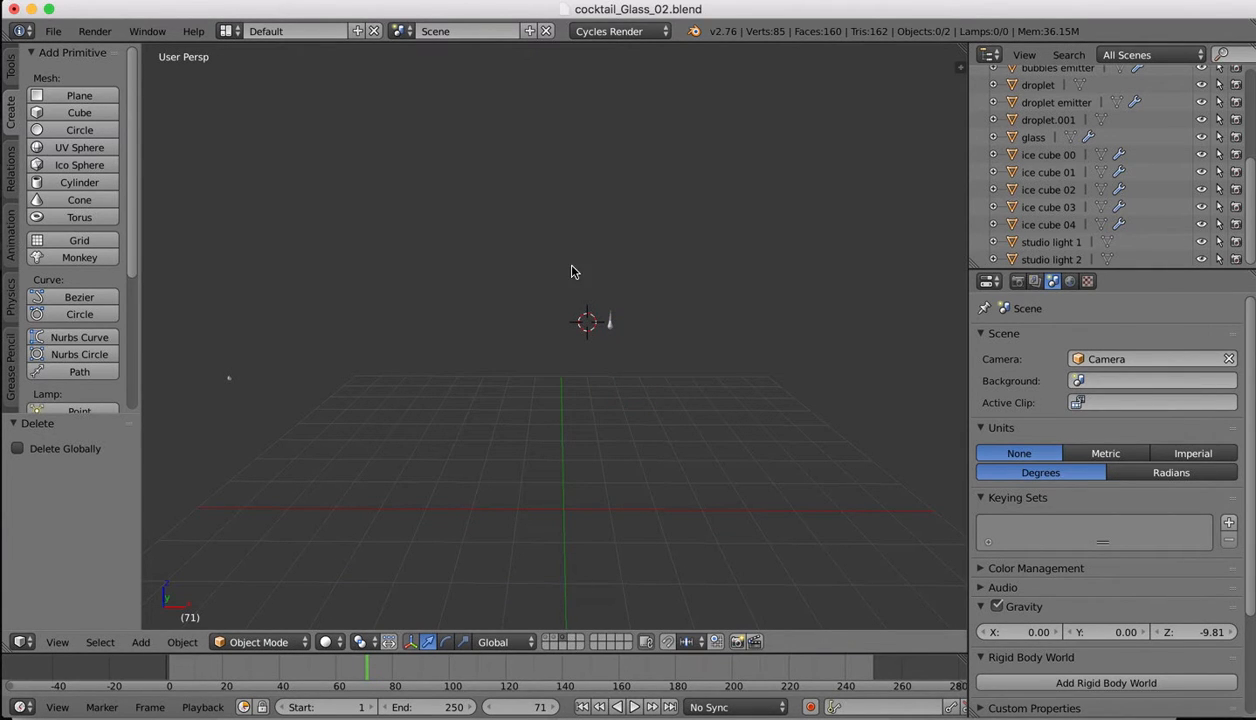
left_click(573, 643)
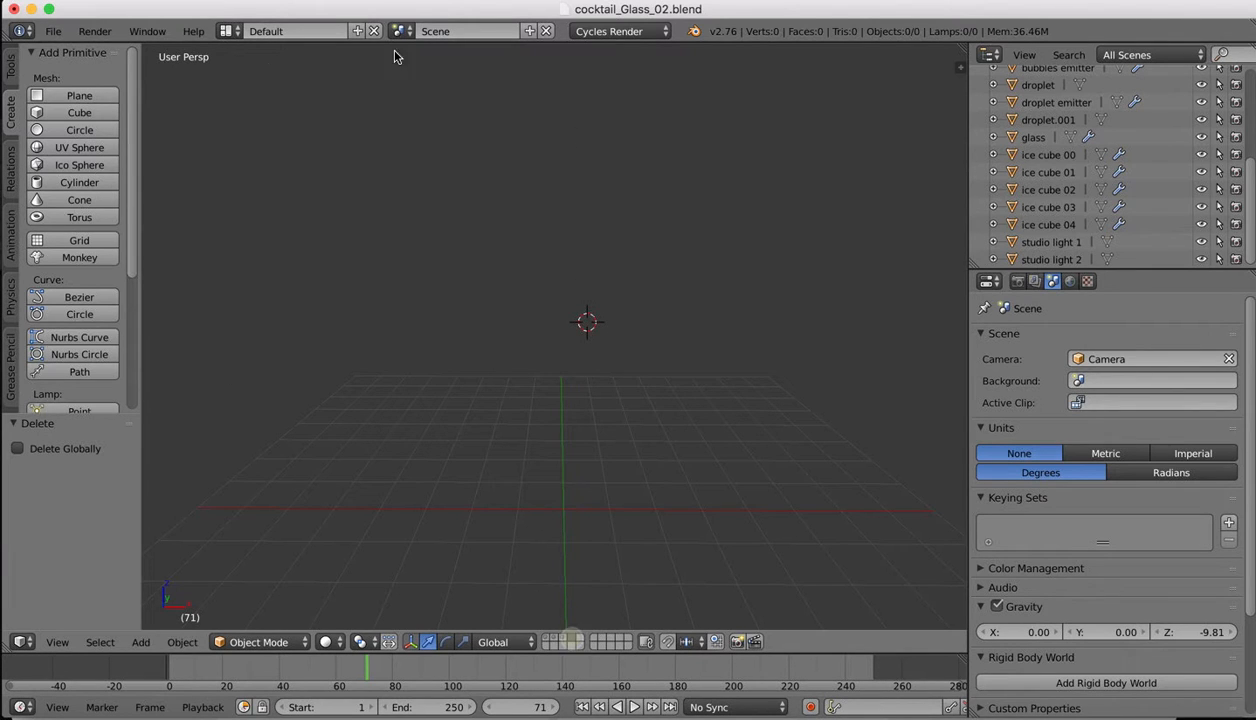
left_click(57, 164)
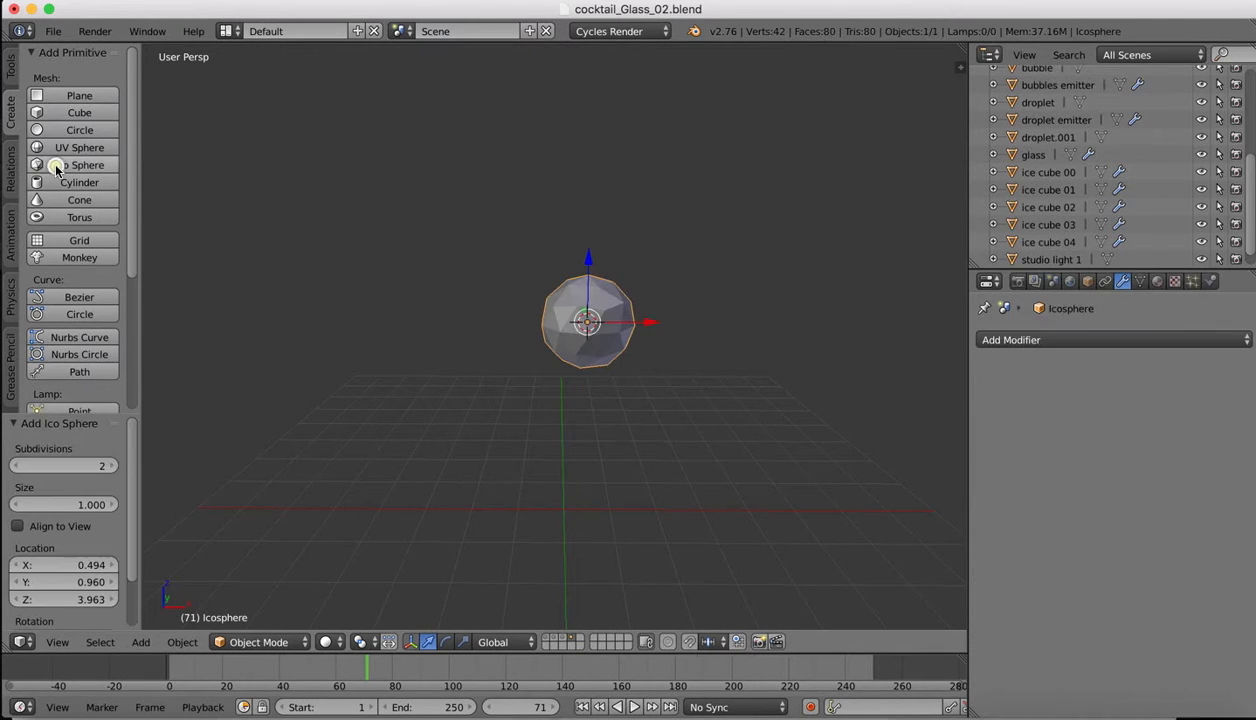
- Compare the ico sphere at 2 and 3 subdivisions and leave its subdivisions set to 3
left_click(112, 467)
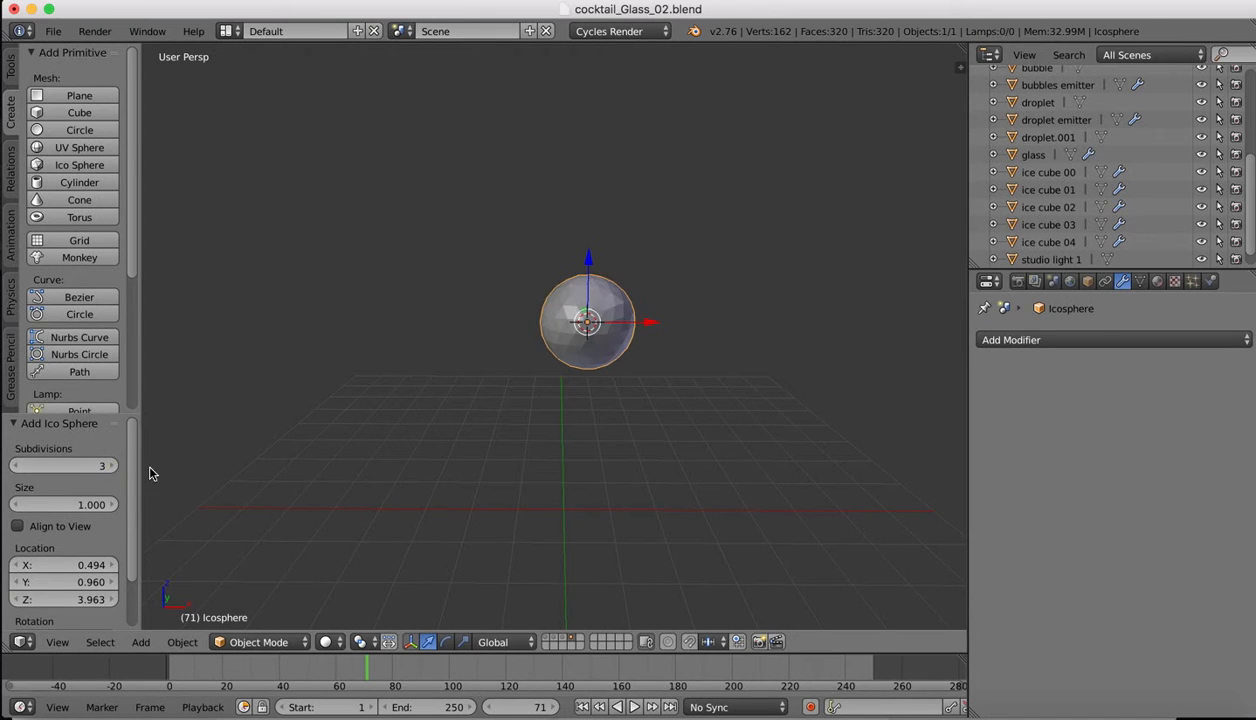
left_click(16, 467)
middle_click_drag(695, 367, 642, 268)
scroll(604, 242, "up", 3)
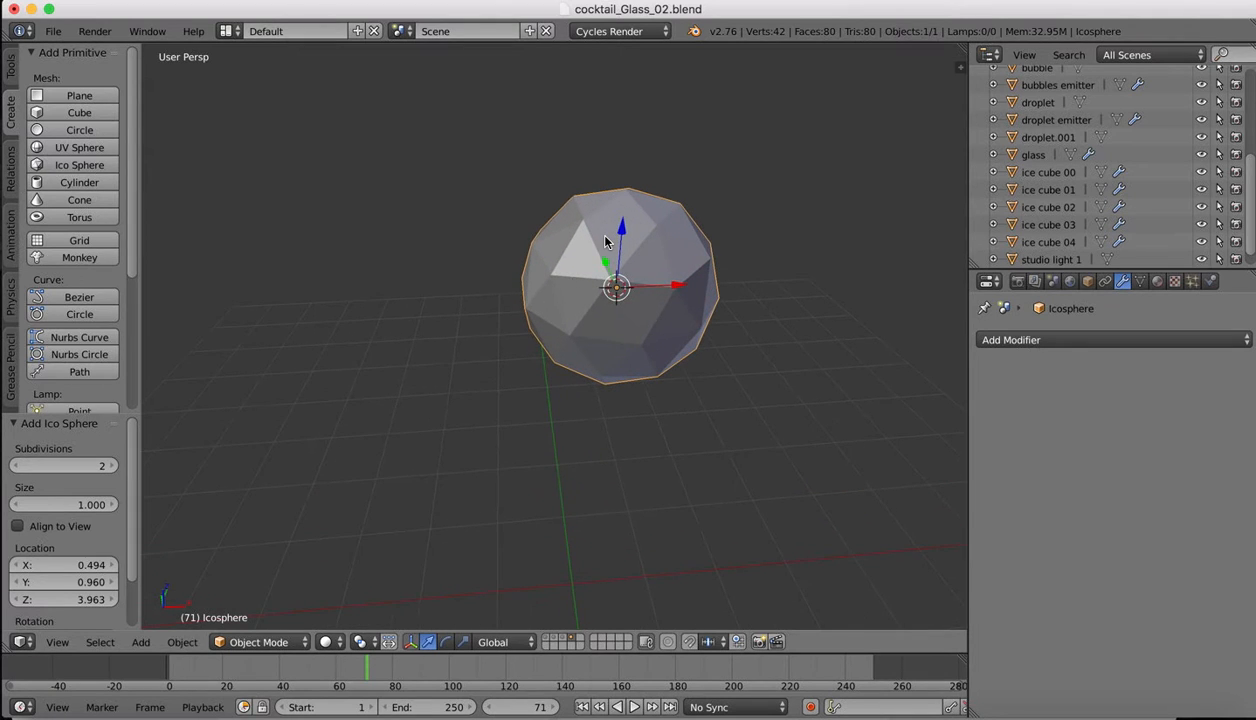
scroll(598, 240, "up", 2)
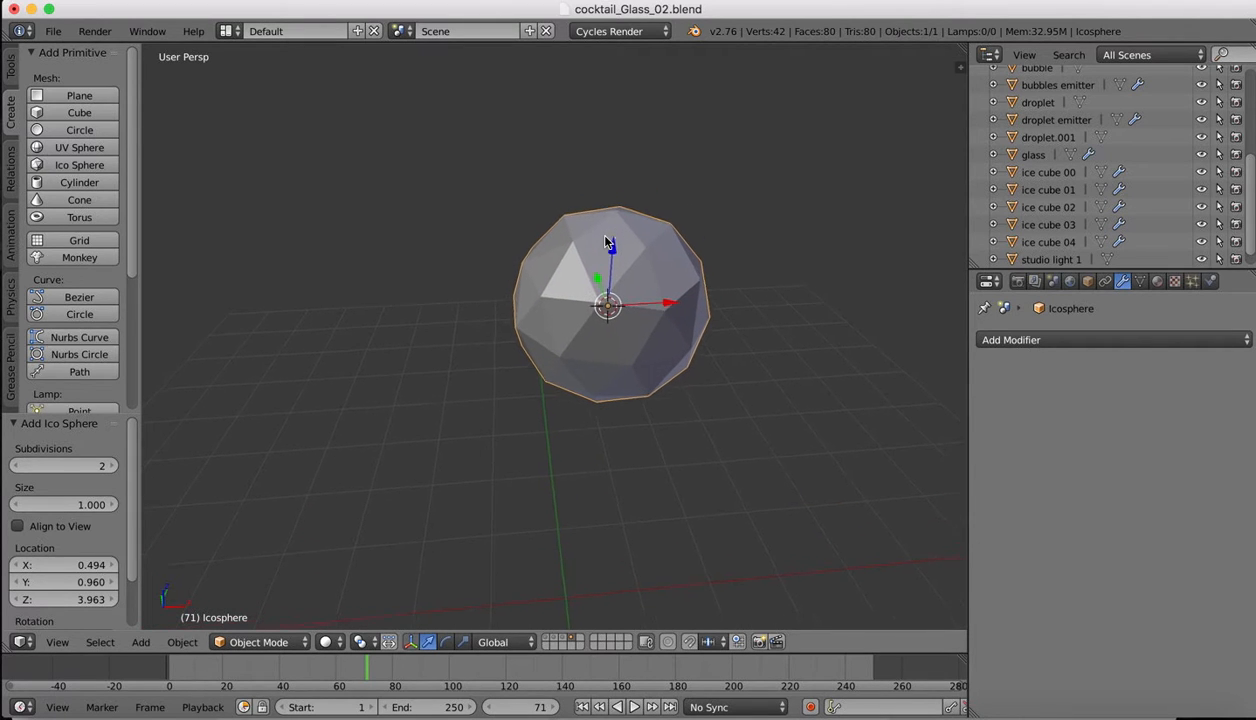
left_click(114, 468)
middle_click_drag(718, 219, 722, 208)
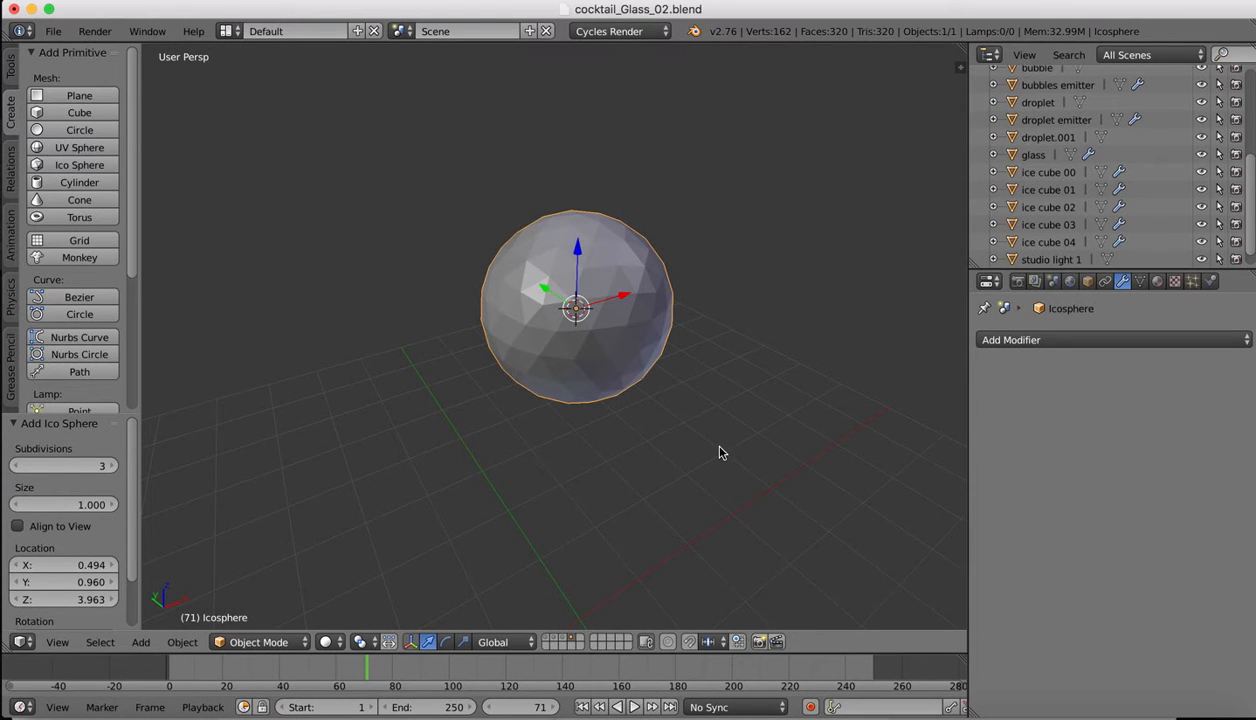
- Enter Edit Mode on the ico sphere, switch to face selection, and select four alternating faces across its front to start an outline
key("Tab")
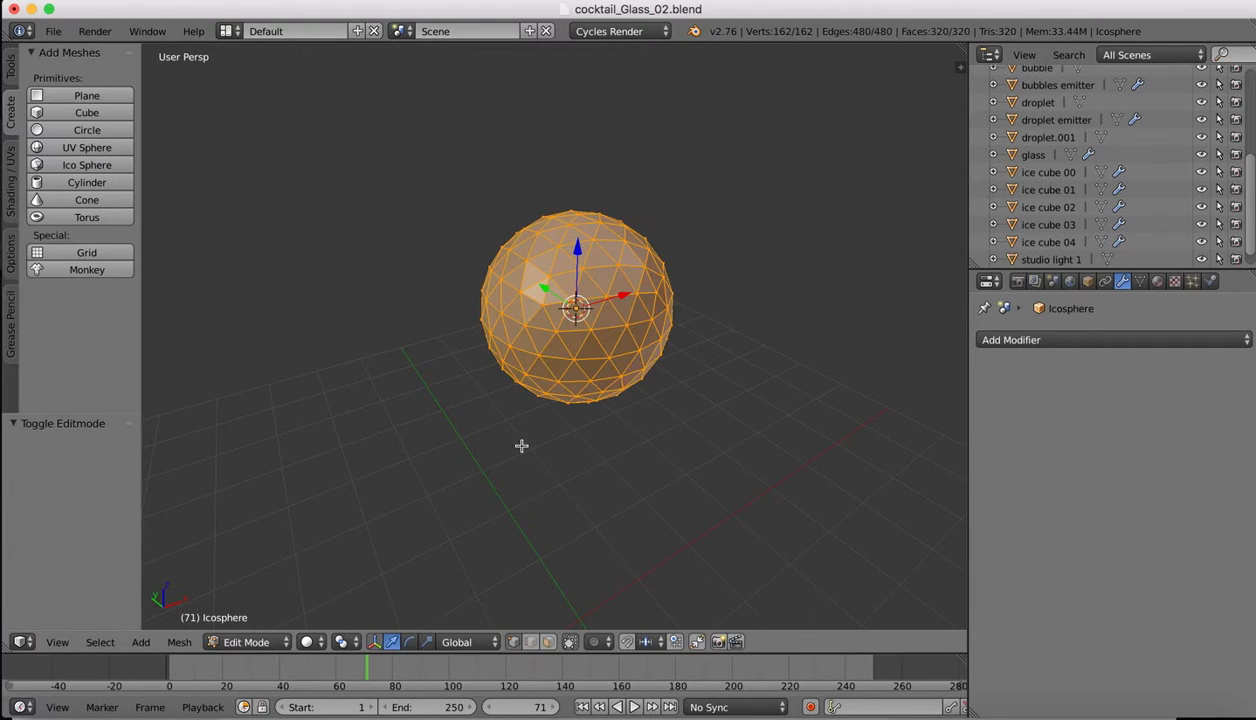
mouse_move(596, 280)
middle_mouse_down()
mouse_move(608, 283)
mouse_move(600, 300)
middle_mouse_up()
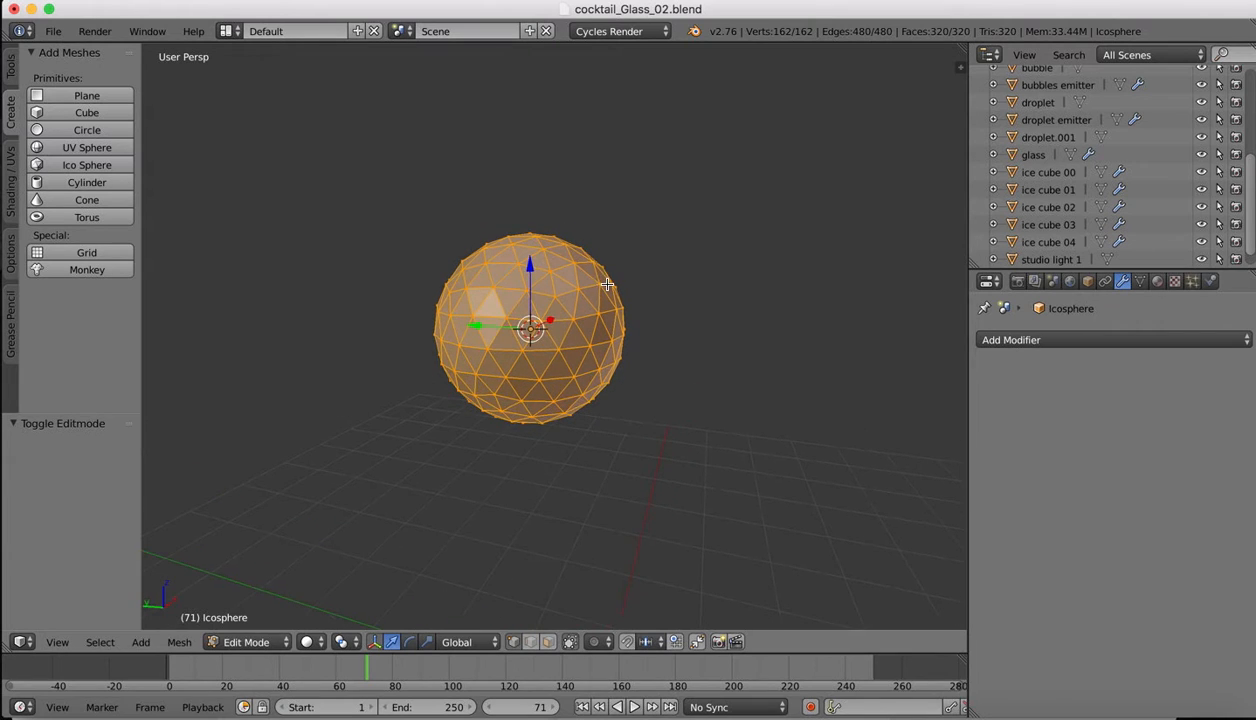
left_click(548, 641)
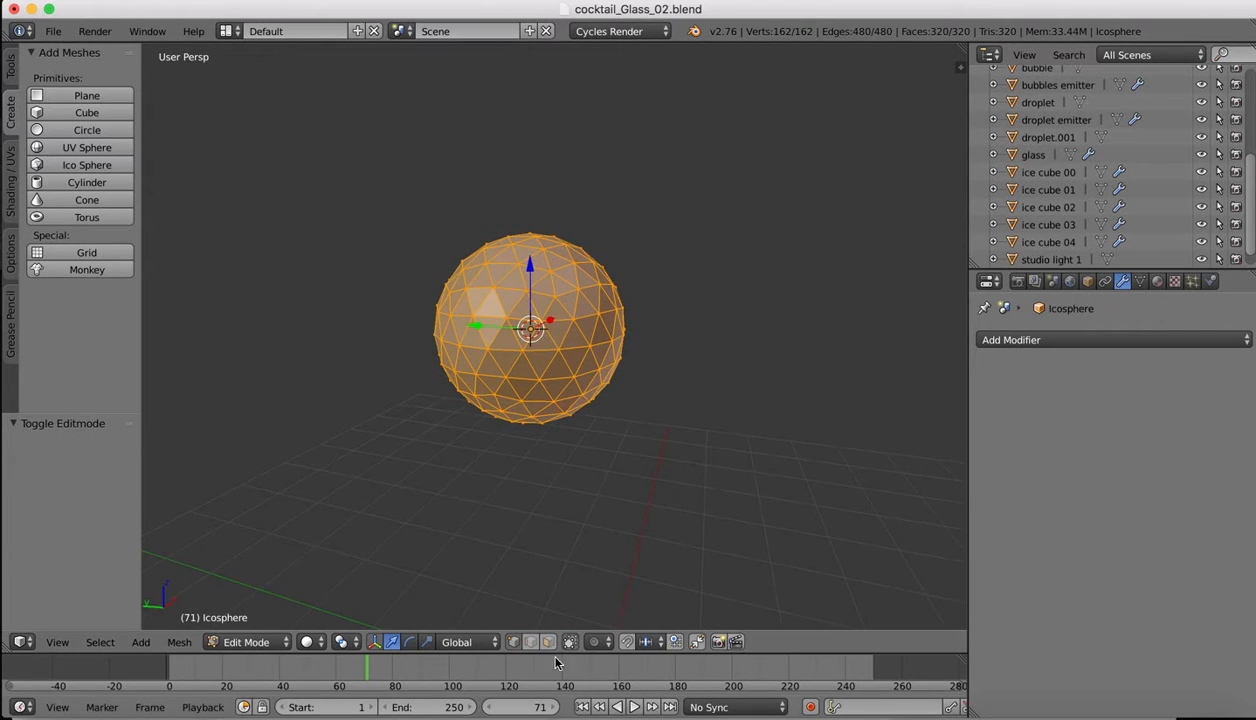
right_click(486, 306)
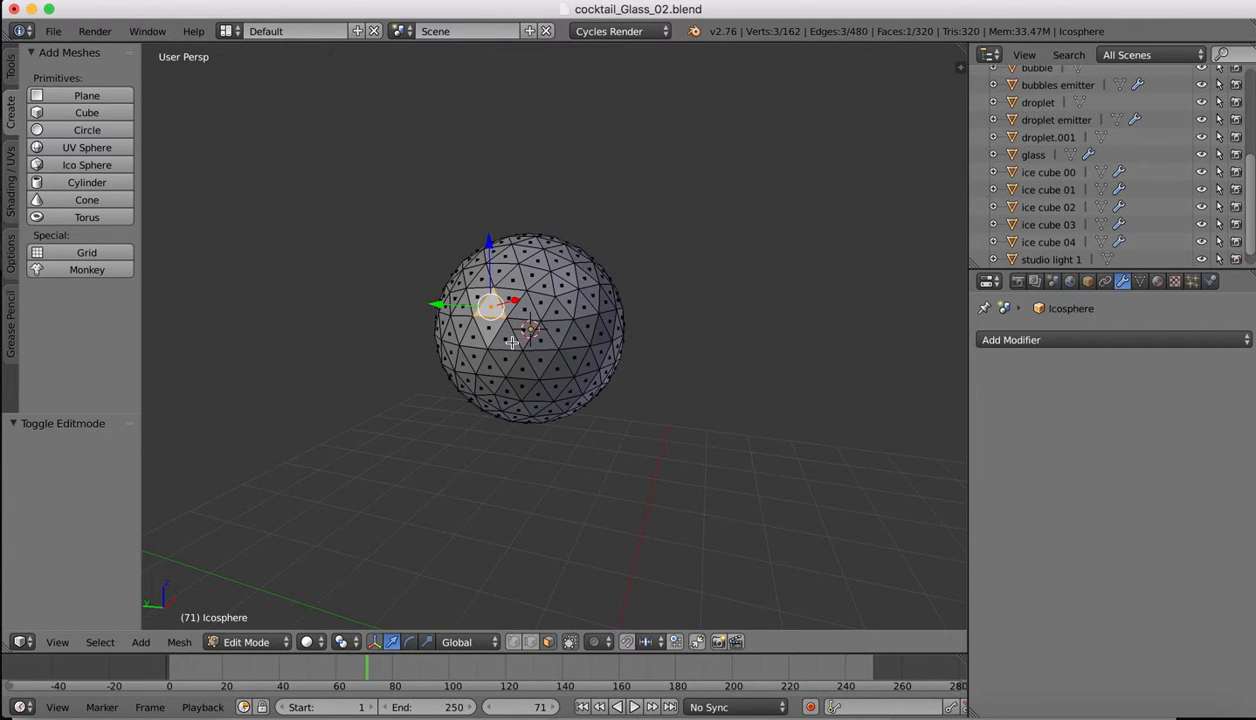
right_click(509, 339, "shift")
right_click(532, 339, "shift")
right_click(555, 314, "shift")
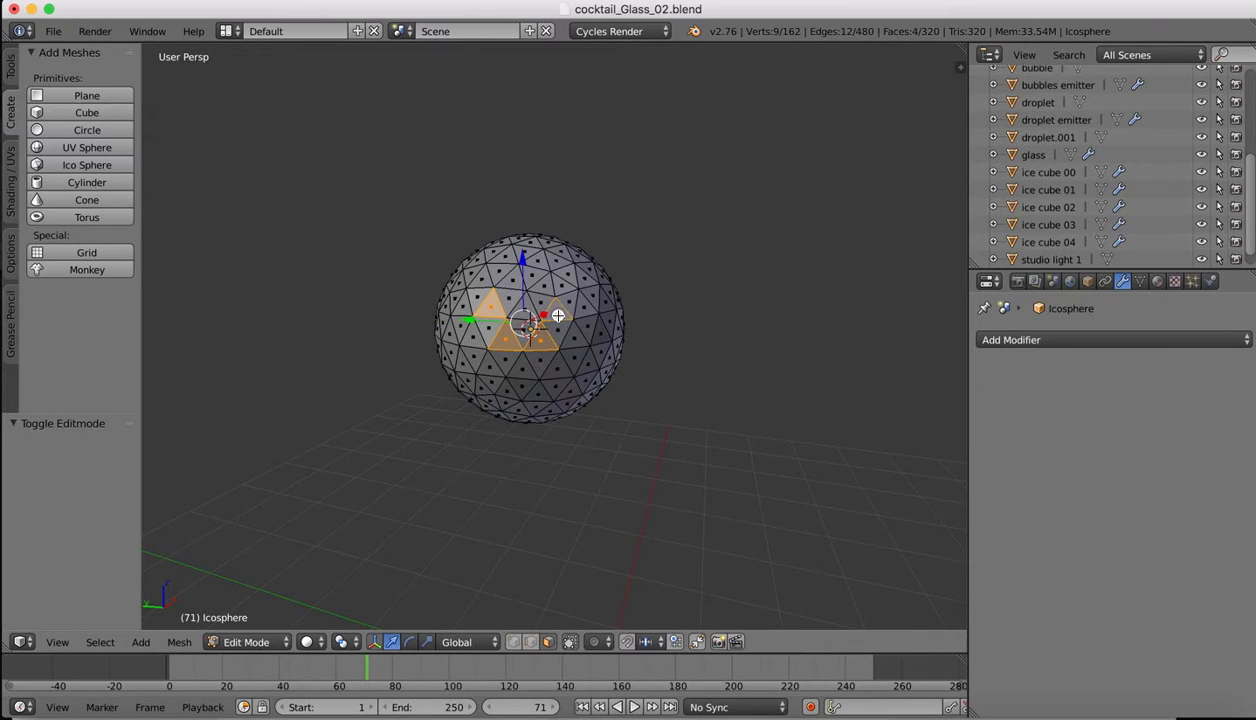
- Try extending the face outline with neighbouring faces from the fourth face up one side of the sphere
right_click(563, 288, "shift")
right_click(569, 274, "shift")
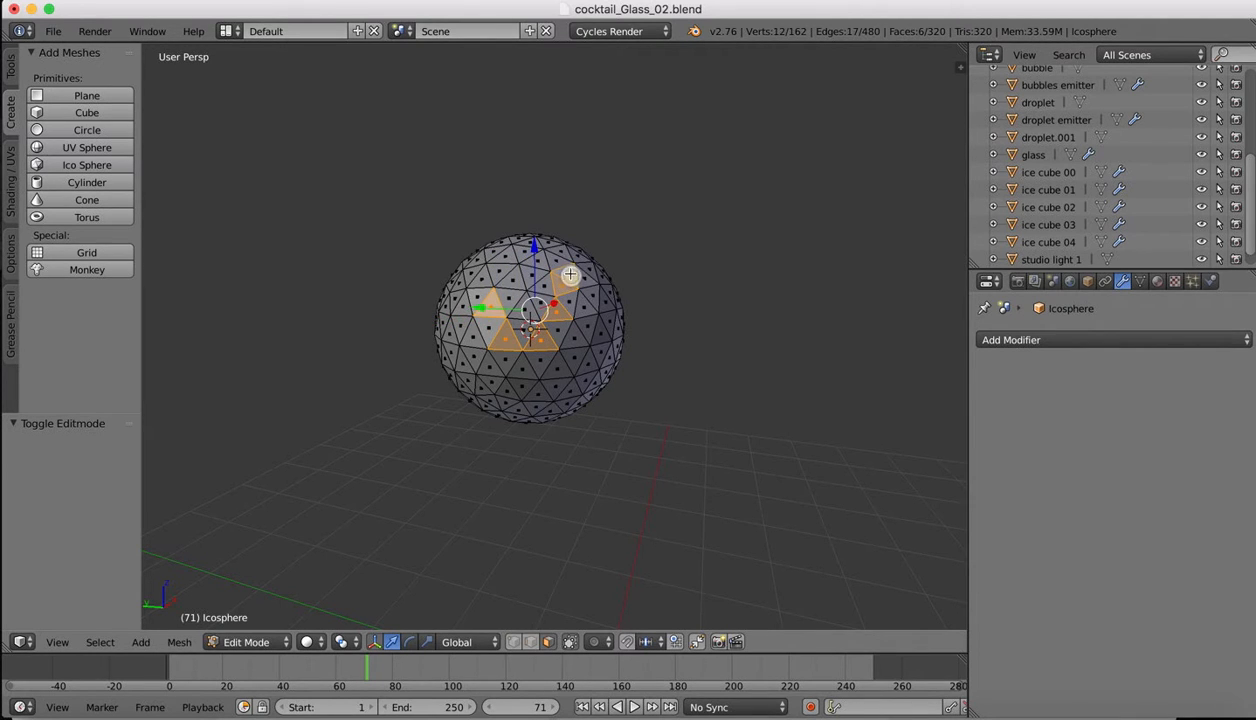
right_click(565, 267, "shift")
right_click(560, 260, "shift")
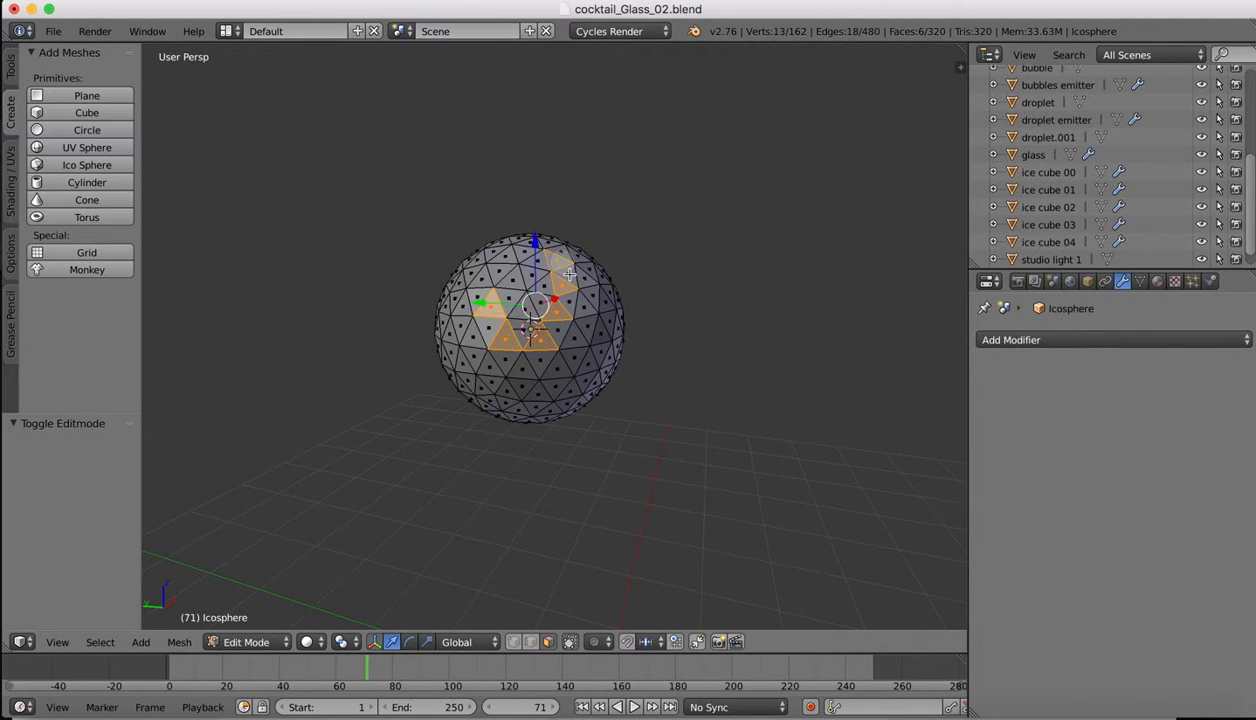
right_click(567, 273, "shift")
middle_click_drag(588, 290, 508, 274)
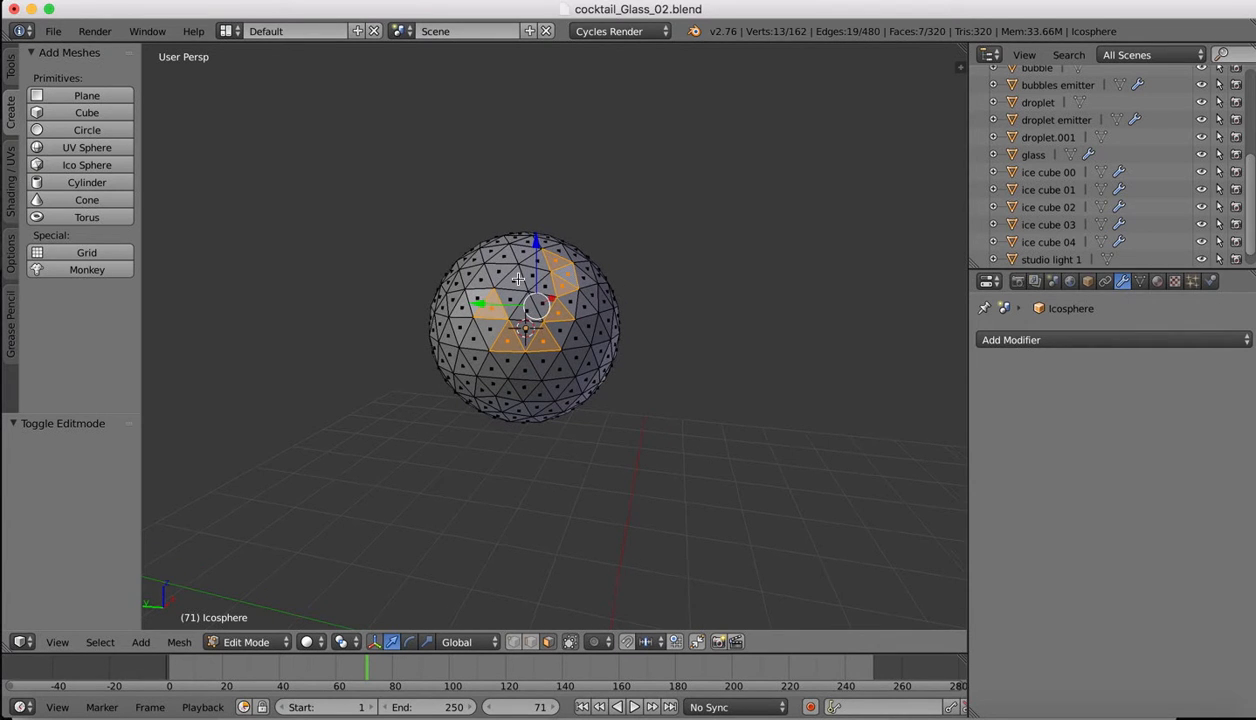
scroll(508, 274, "up", 3)
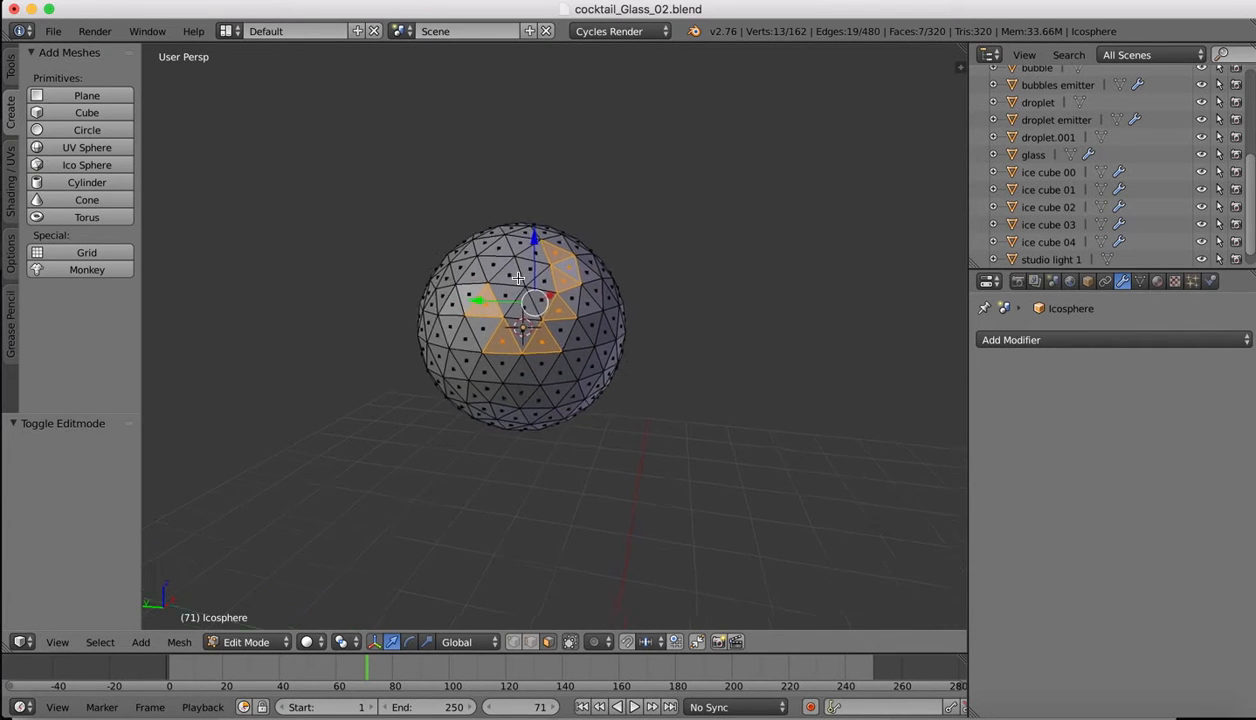
- Extend the outline up the other side with three faces and swap the end face on the opposite side for one nearer the back
right_click(449, 288, "shift")
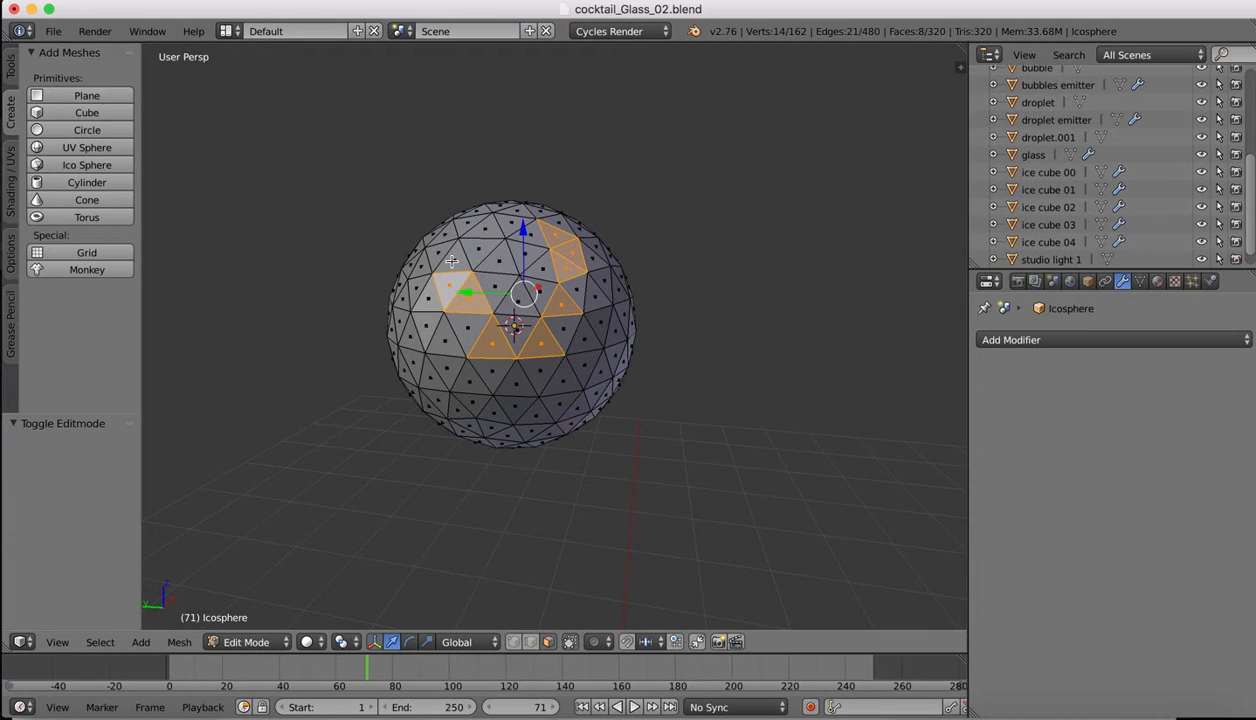
right_click(446, 252, "shift")
right_click(443, 241, "shift")
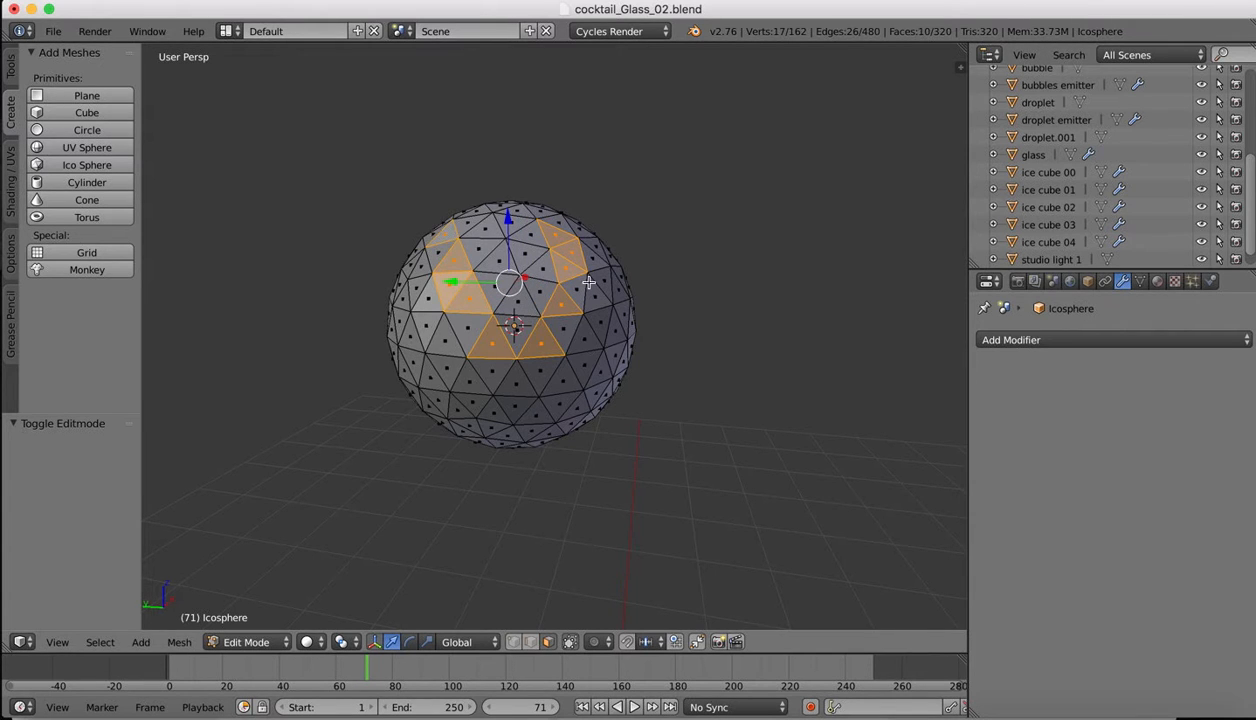
right_click(562, 237, "shift")
mouse_move(605, 236)
middle_mouse_down()
mouse_move(601, 261)
mouse_move(597, 250)
middle_mouse_up()
right_click(595, 215, "shift")
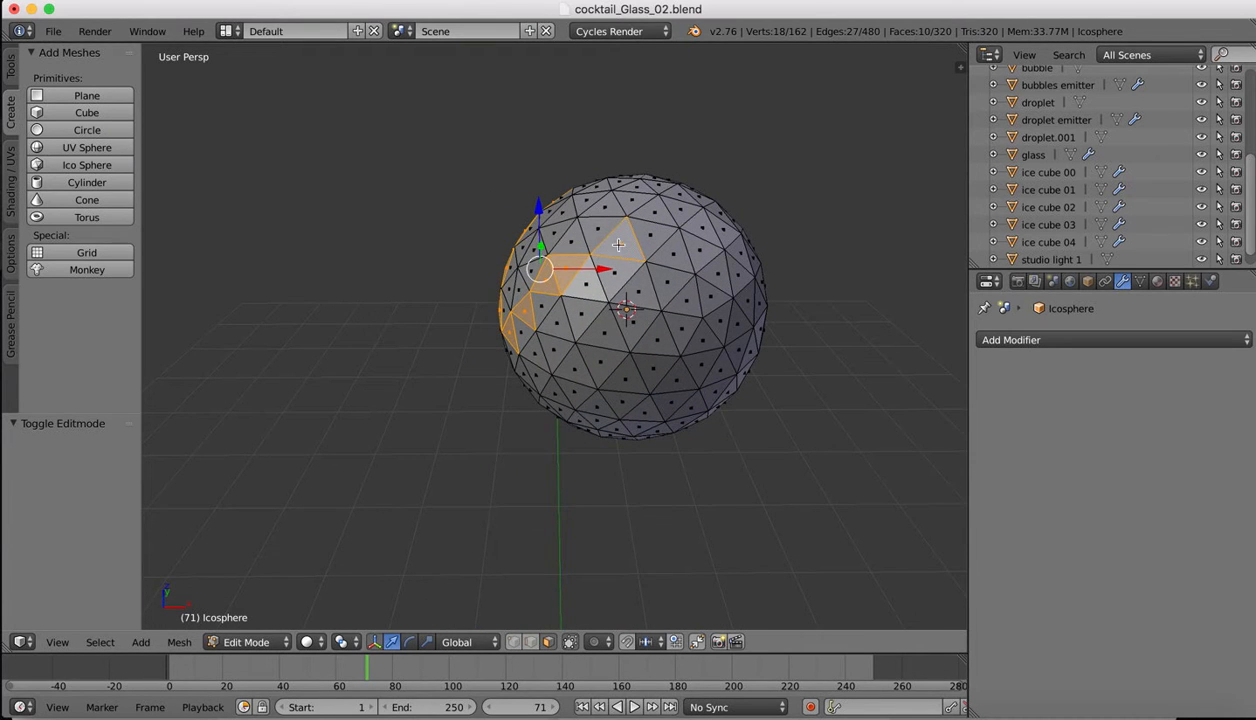
middle_click_drag(708, 302, 707, 312)
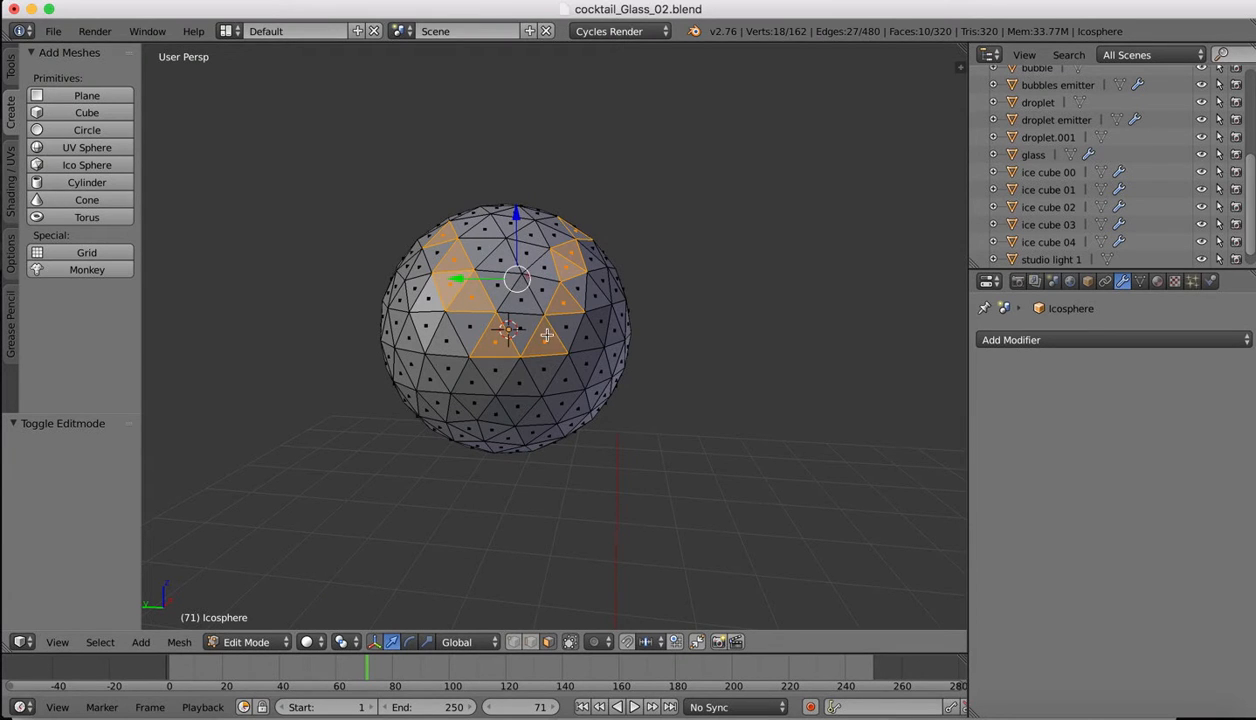
middle_click_drag(586, 311, 586, 311)
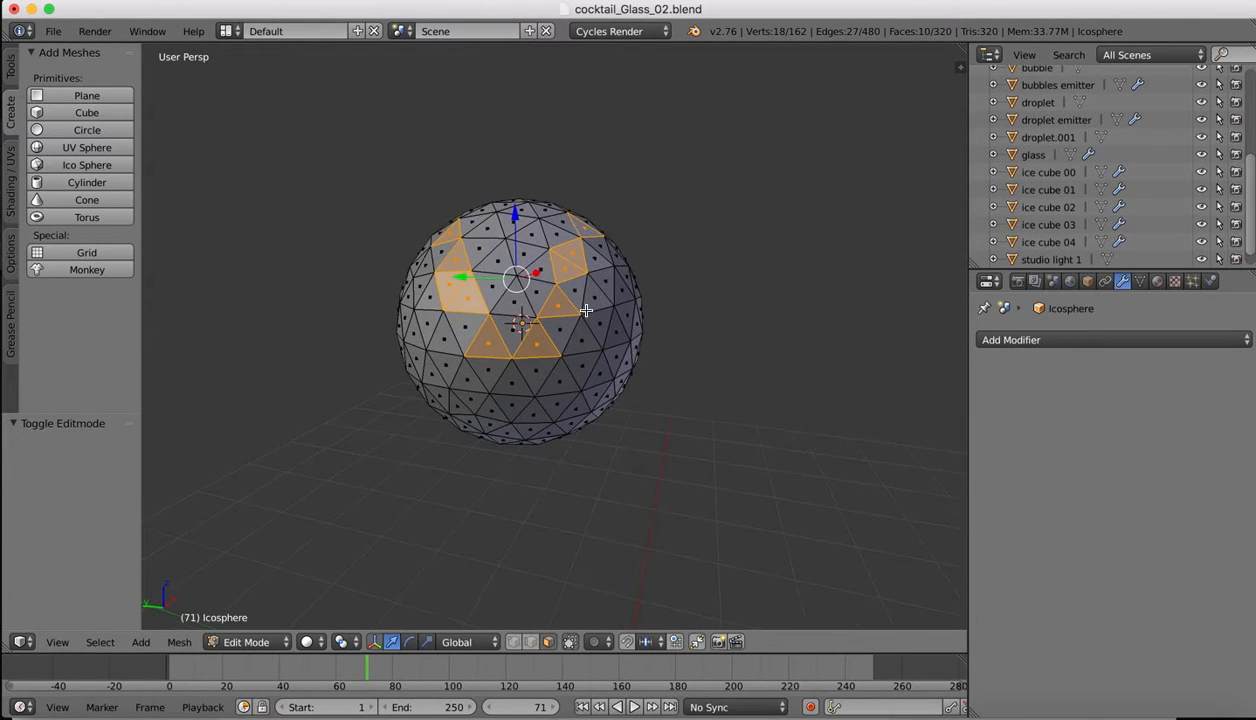
- Try rerouting the side arc by replacing its selected faces with adjacent ones farther around the sphere
right_click(564, 273, "shift")
right_click(577, 288, "shift")
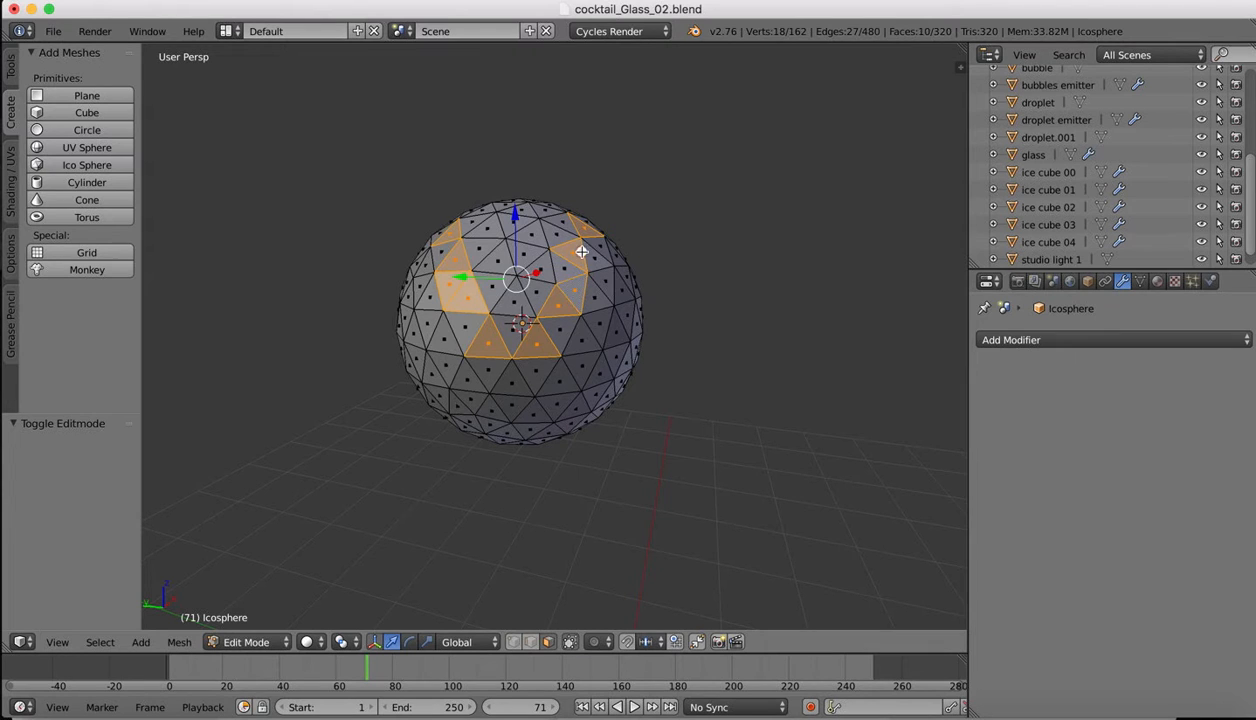
right_click(580, 250, "shift")
middle_click_drag(592, 255, 608, 233)
right_click(622, 253, "shift")
right_click(609, 240, "shift")
right_click(609, 232, "shift")
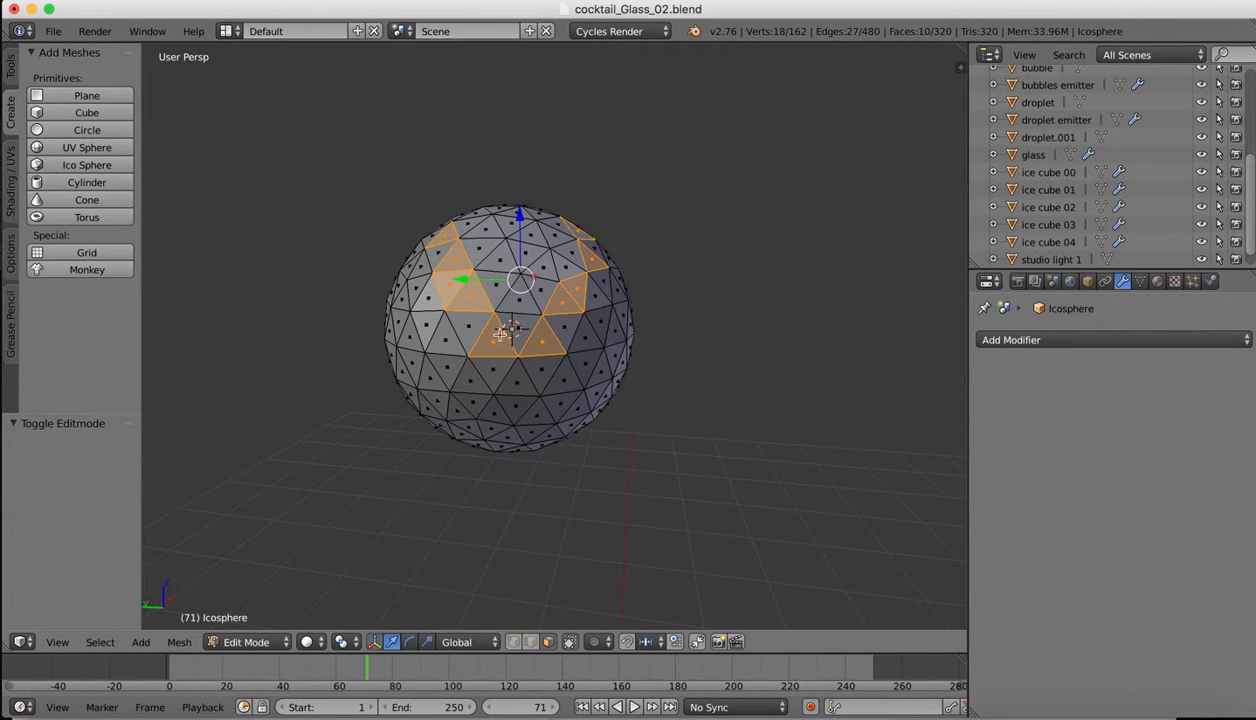
- Continue the outline around the back of the sphere by adding seven alternating faces to the selection
middle_click_drag(506, 350, 605, 351)
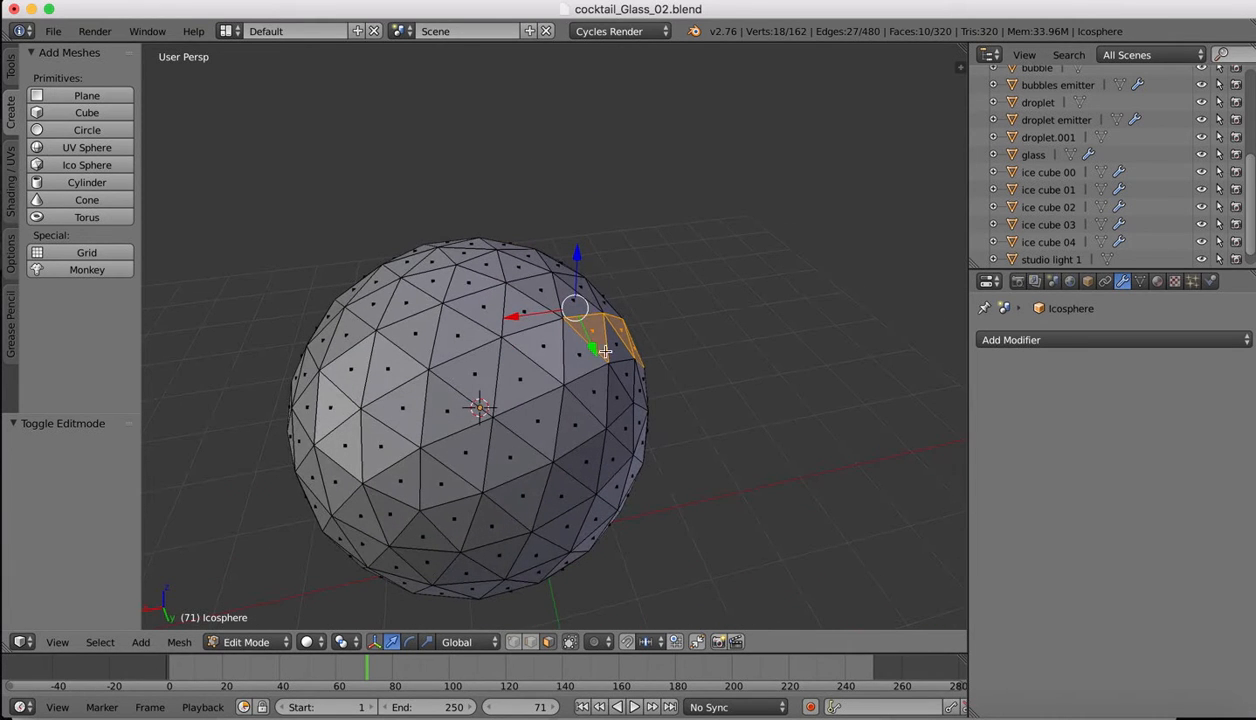
right_click(546, 345, "shift")
right_click(479, 354, "shift")
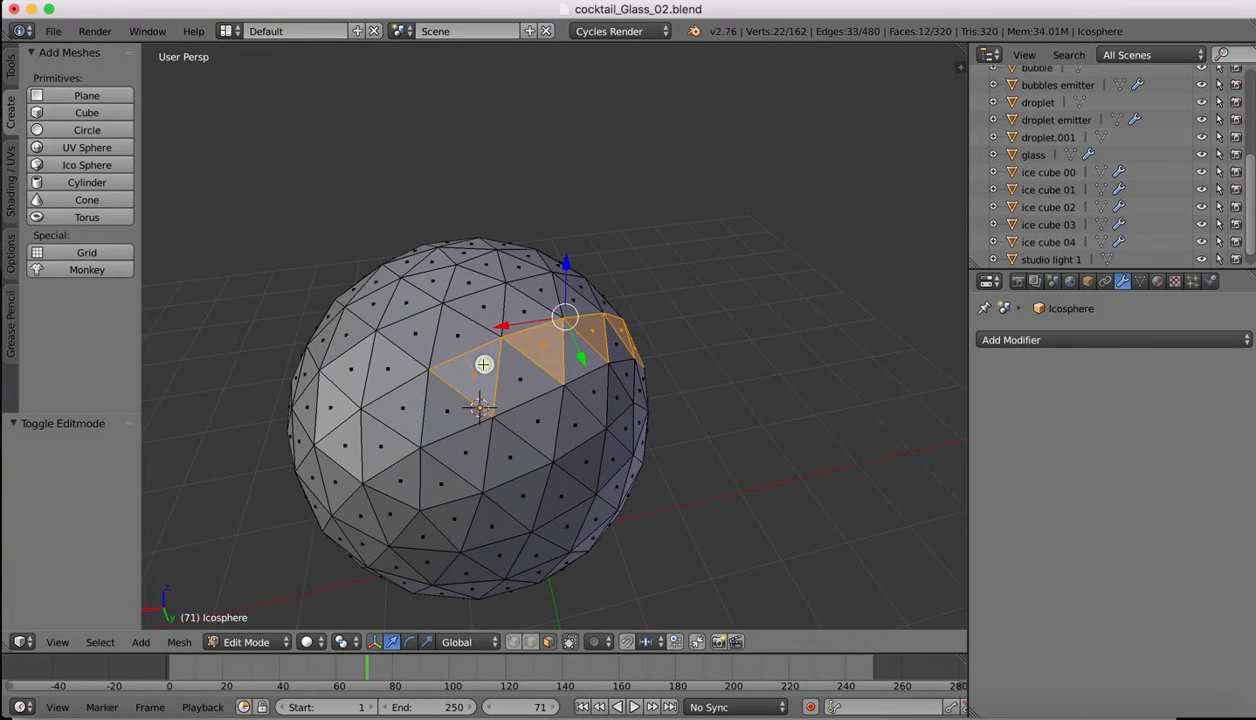
right_click(407, 400, "shift")
right_click(346, 441, "shift")
middle_click_drag(346, 441, 547, 400)
right_click(468, 268, "shift")
right_click(416, 320, "shift")
right_click(673, 418, "shift")
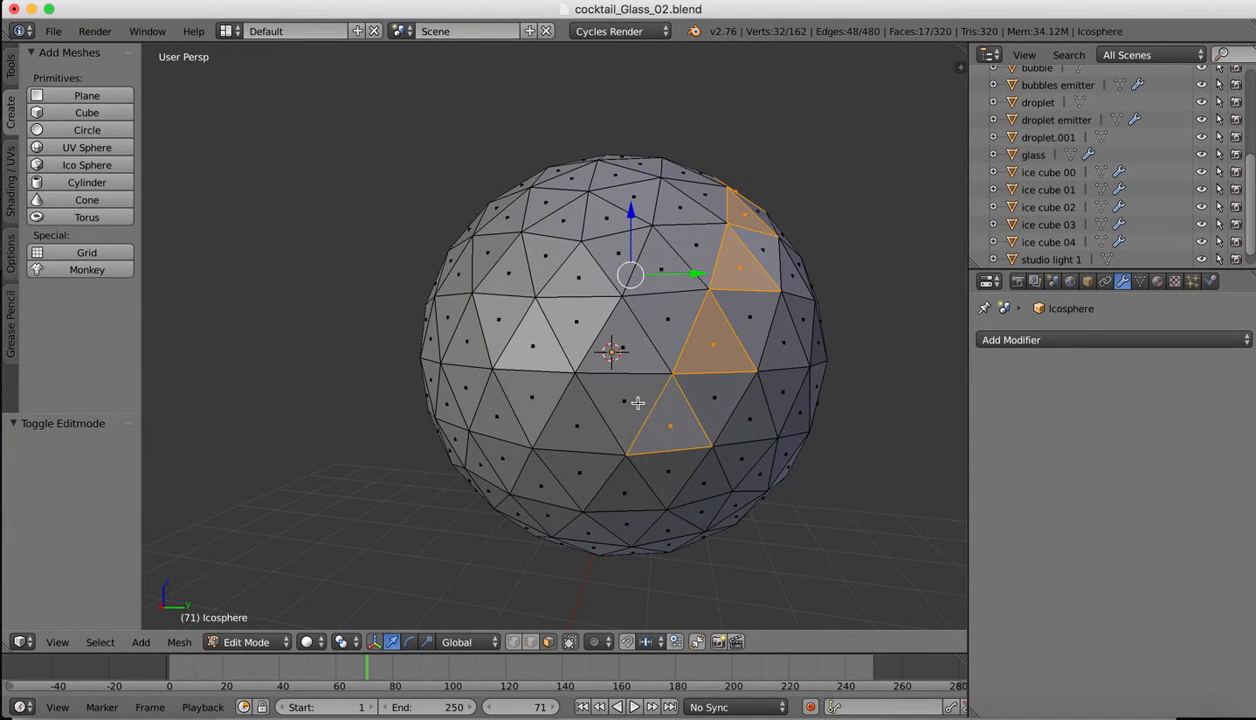
- Deselect the upper faces of the rerouted side arc, keeping the front row and the arc on the other side
middle_click_drag(636, 403, 655, 392)
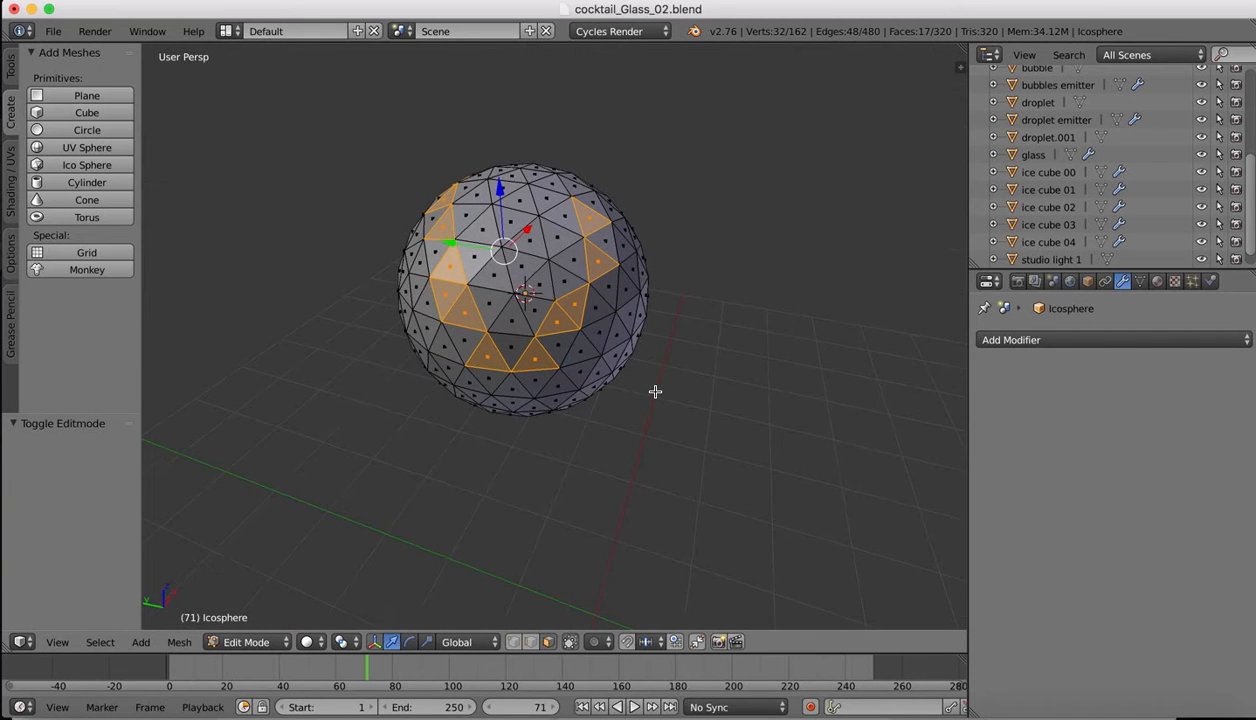
right_click(557, 333, "shift")
right_click(558, 330, "shift")
right_click(562, 280, "shift")
right_click(586, 260, "shift")
right_click(582, 211, "shift")
middle_click_drag(583, 211, 585, 213)
right_click(564, 273, "shift")
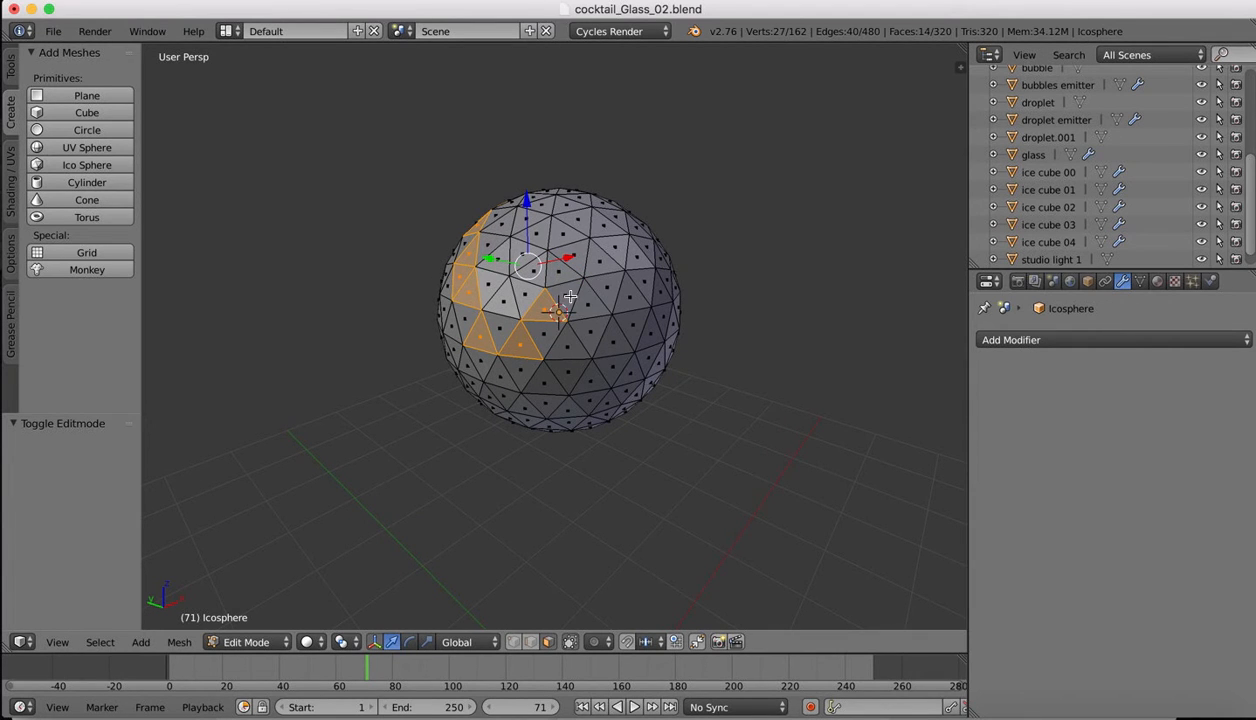
middle_click_drag(604, 263, 604, 263)
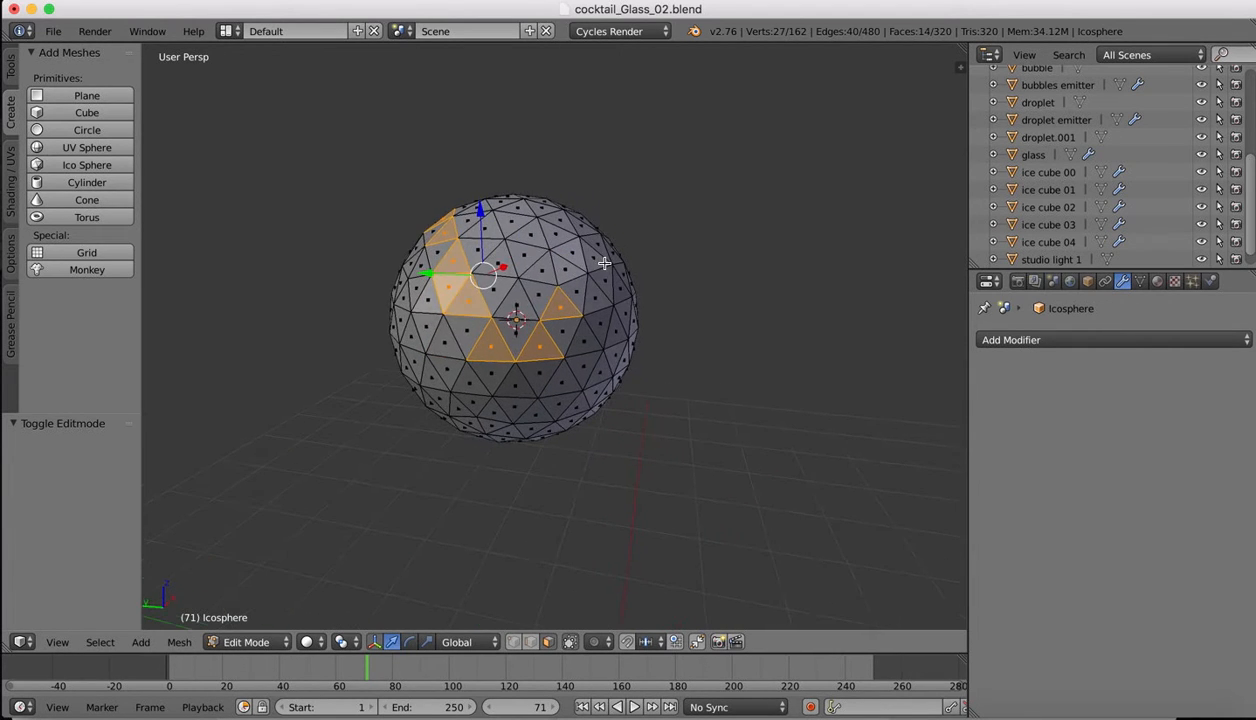
- Try swapping the last side face next to the front row for the face just below it
right_click(570, 303, "shift")
right_click(567, 328, "shift")
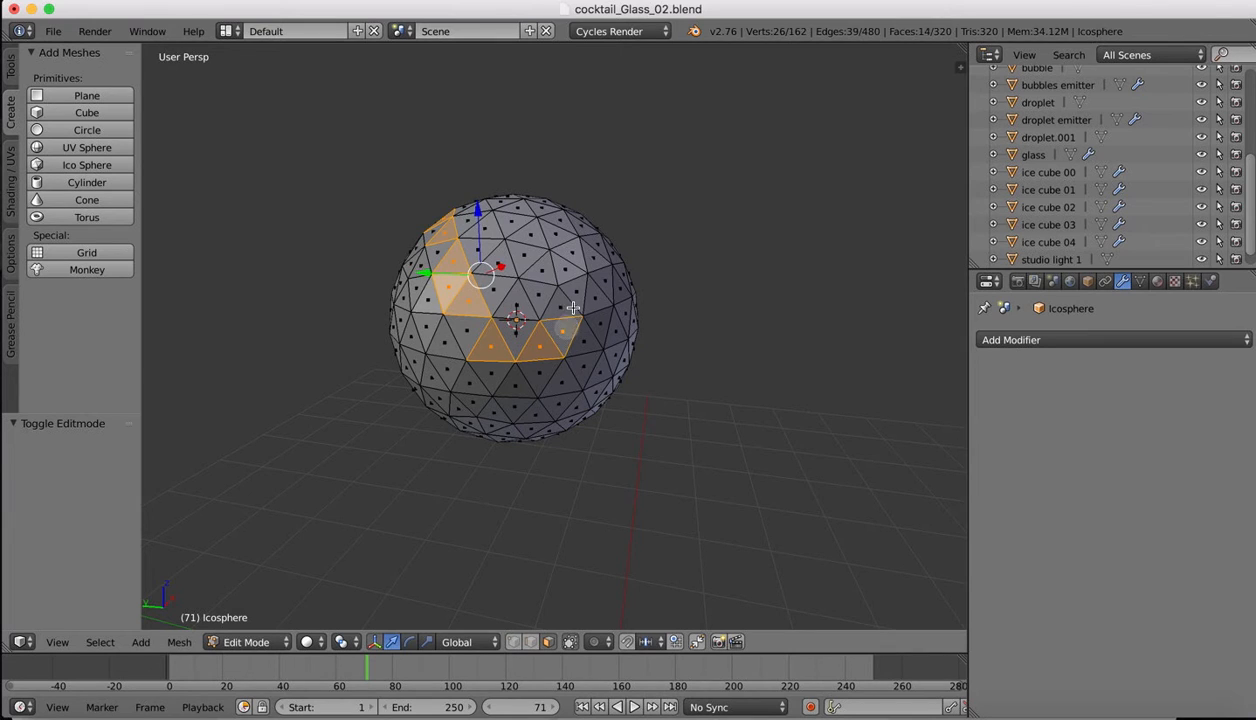
middle_click_drag(637, 278, 596, 266)
right_click(553, 329, "shift")
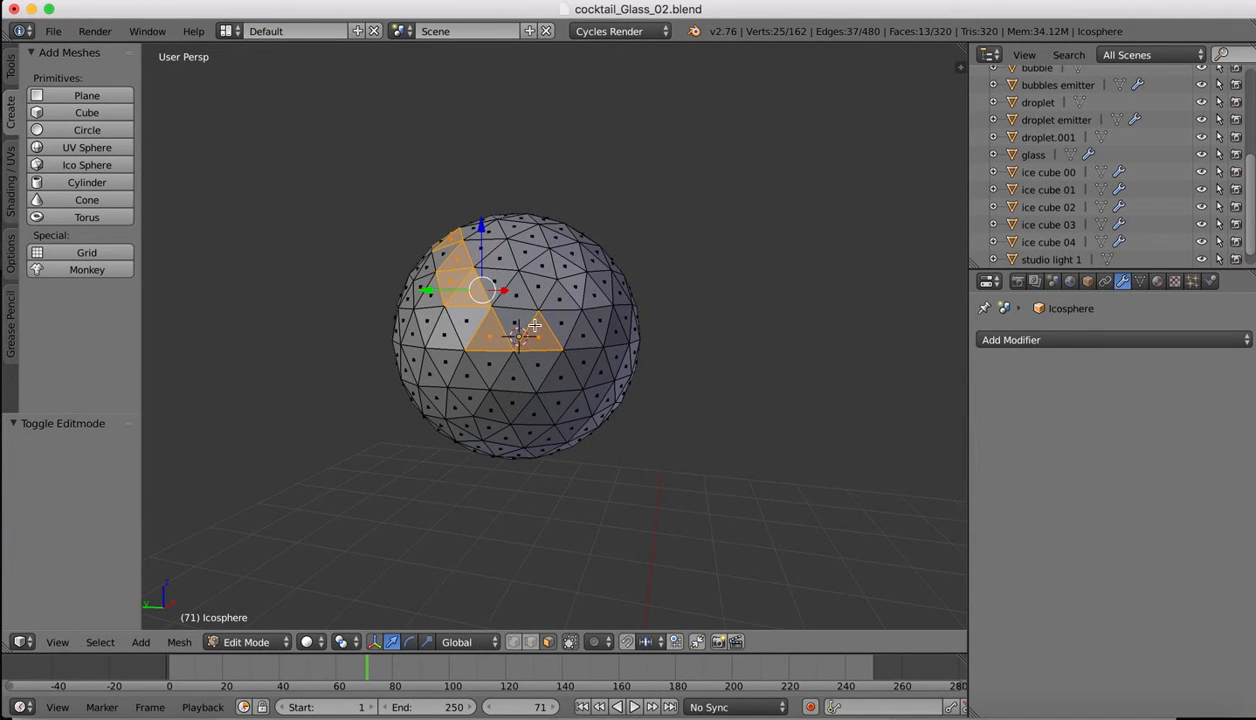
- Reselect the side face above the front row and add two more faces to carry the outline around that side
right_click(564, 297, "shift")
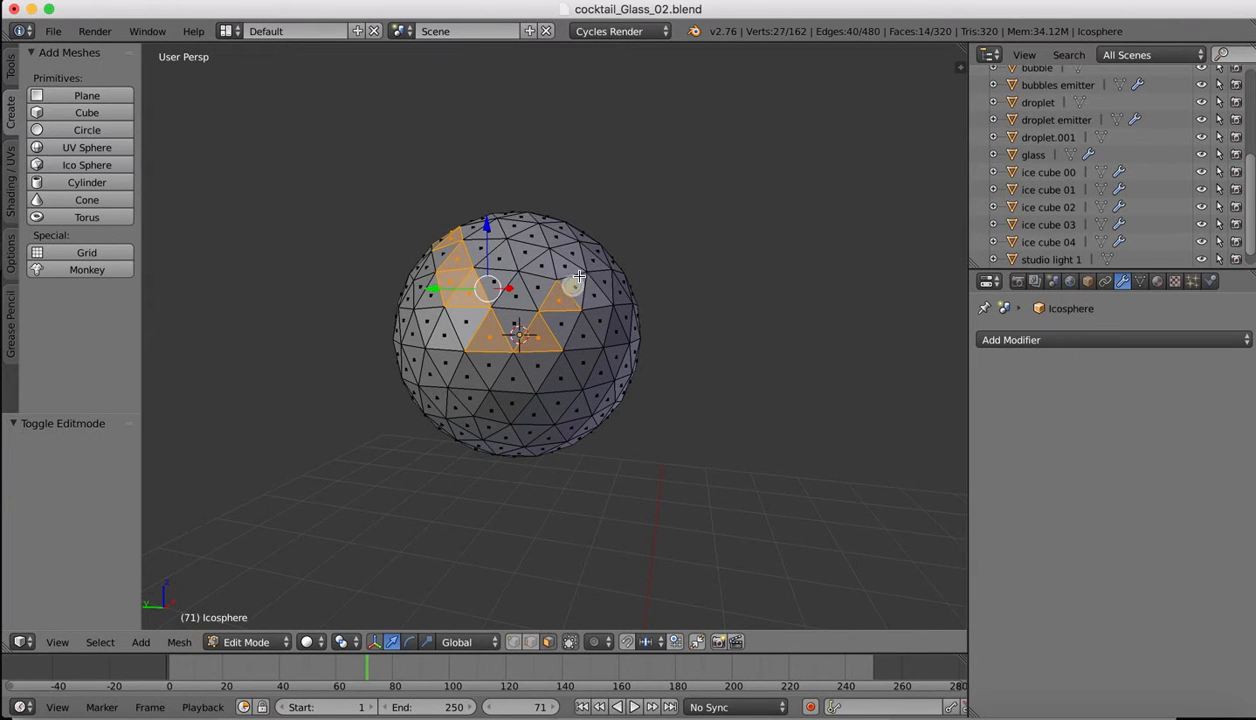
right_click(573, 287, "shift")
middle_click_drag(574, 286, 684, 263)
right_click(568, 254, "shift")
middle_click_drag(609, 256, 764, 552)
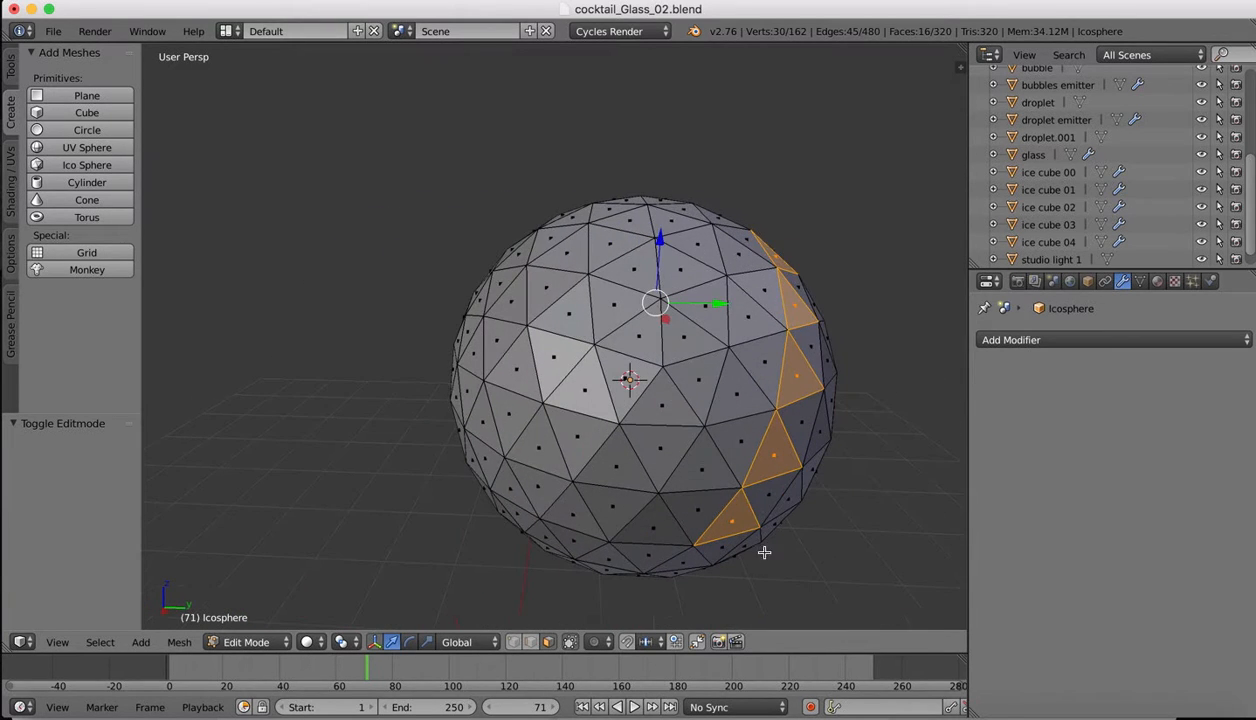
- Add six alternating faces to the outline, curving up from the end of the existing arc toward the sphere's top
right_click(642, 534, "shift")
right_click(614, 472, "shift")
right_click(580, 399, "shift")
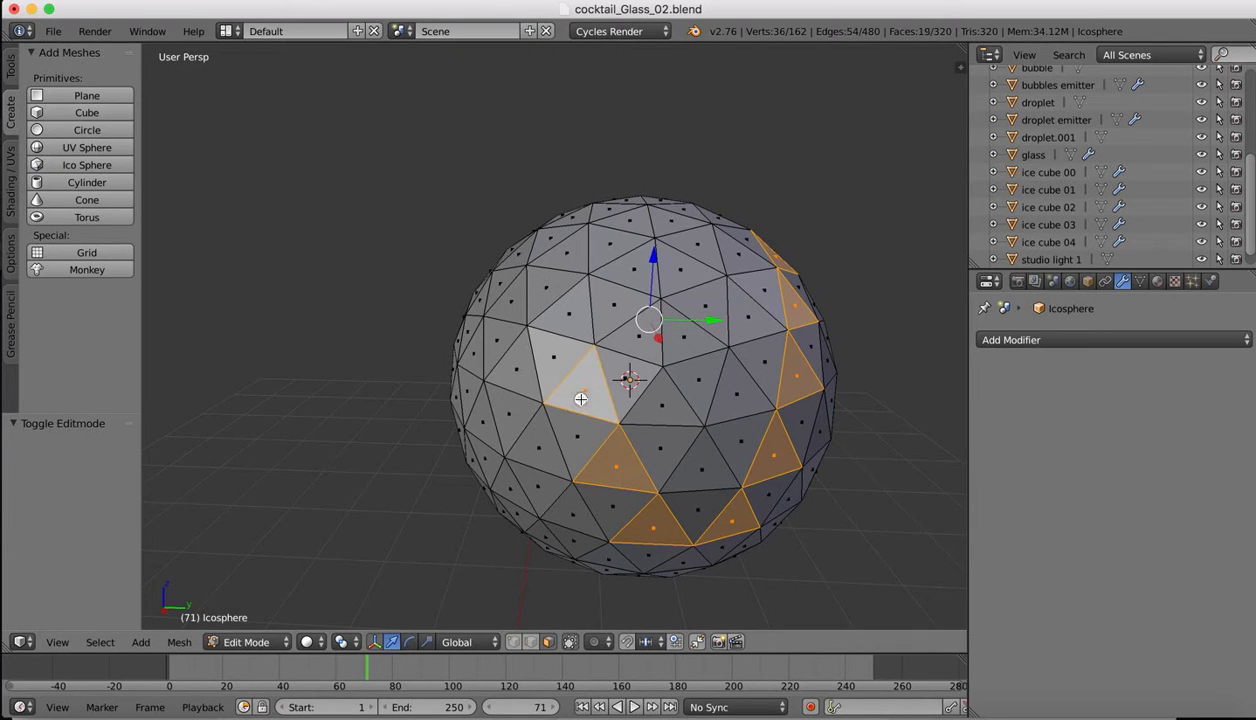
right_click(563, 316, "shift")
right_click(563, 258, "shift")
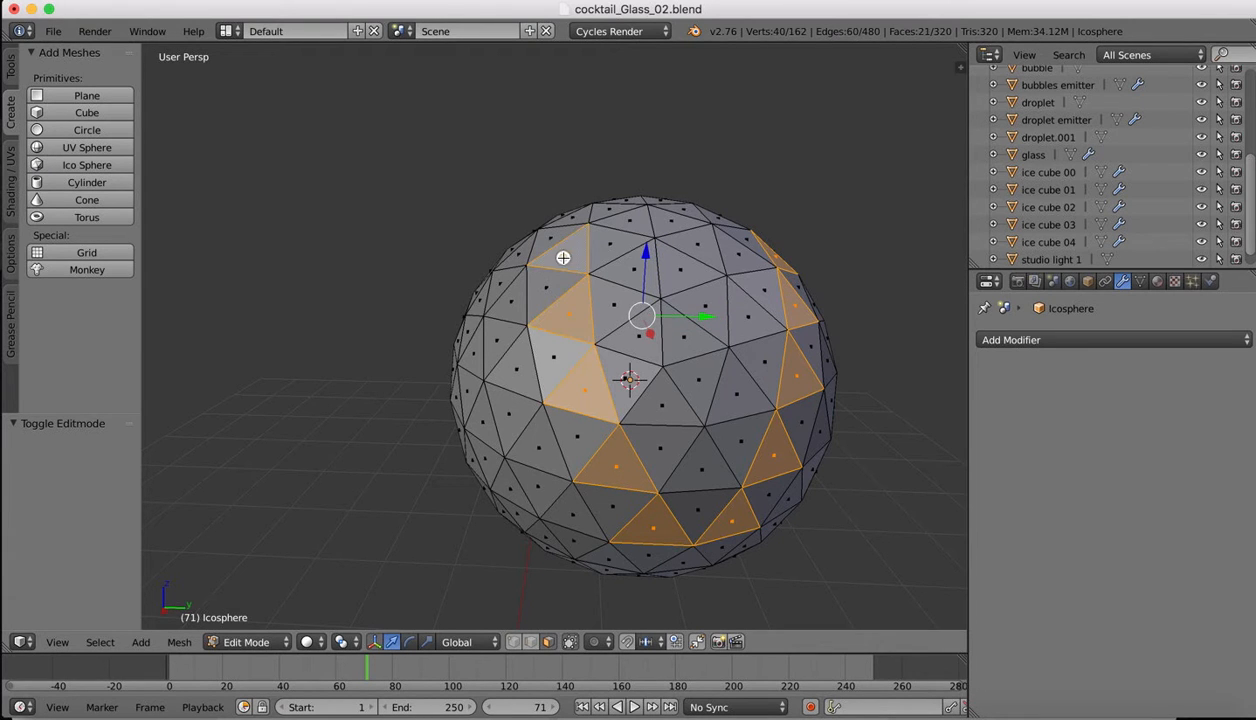
right_click(566, 218, "shift")
- Select three more faces to link the outline's remaining gap, and check the loop around the sphere
middle_click_drag(566, 219, 584, 199)
right_click(562, 190, "shift")
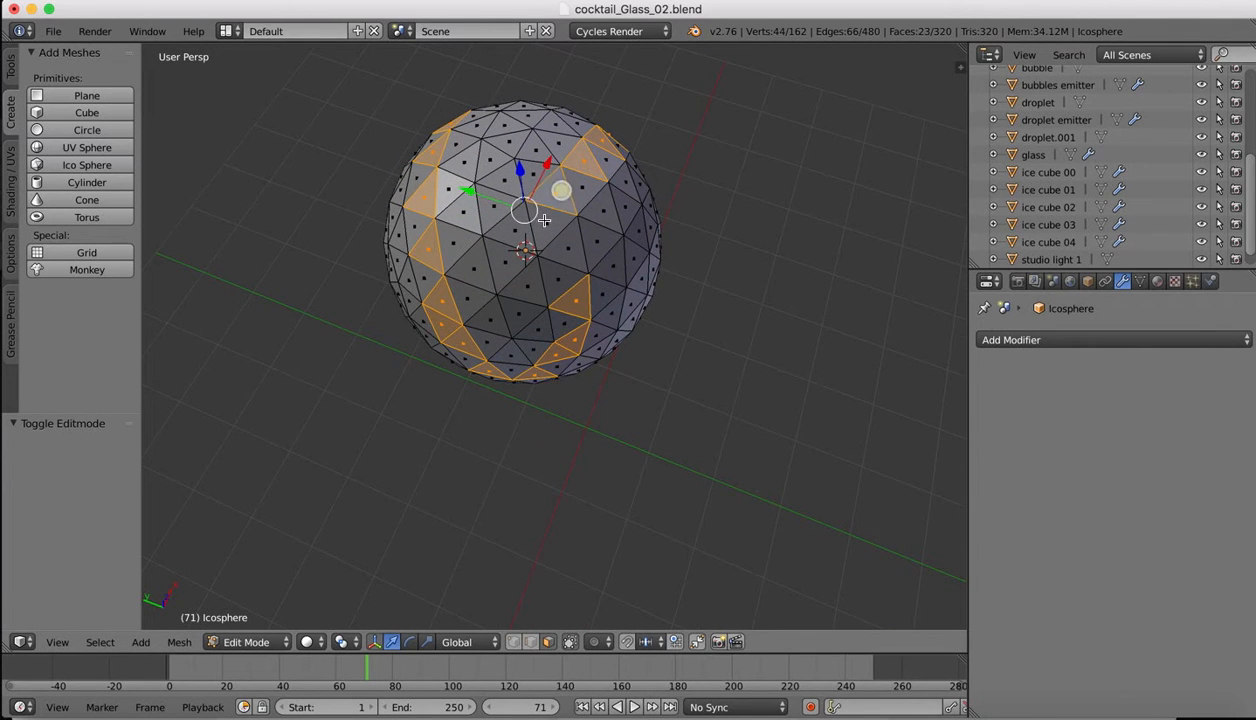
right_click(508, 229, "shift")
right_click(477, 261, "shift")
scroll(478, 261, "right", 10)
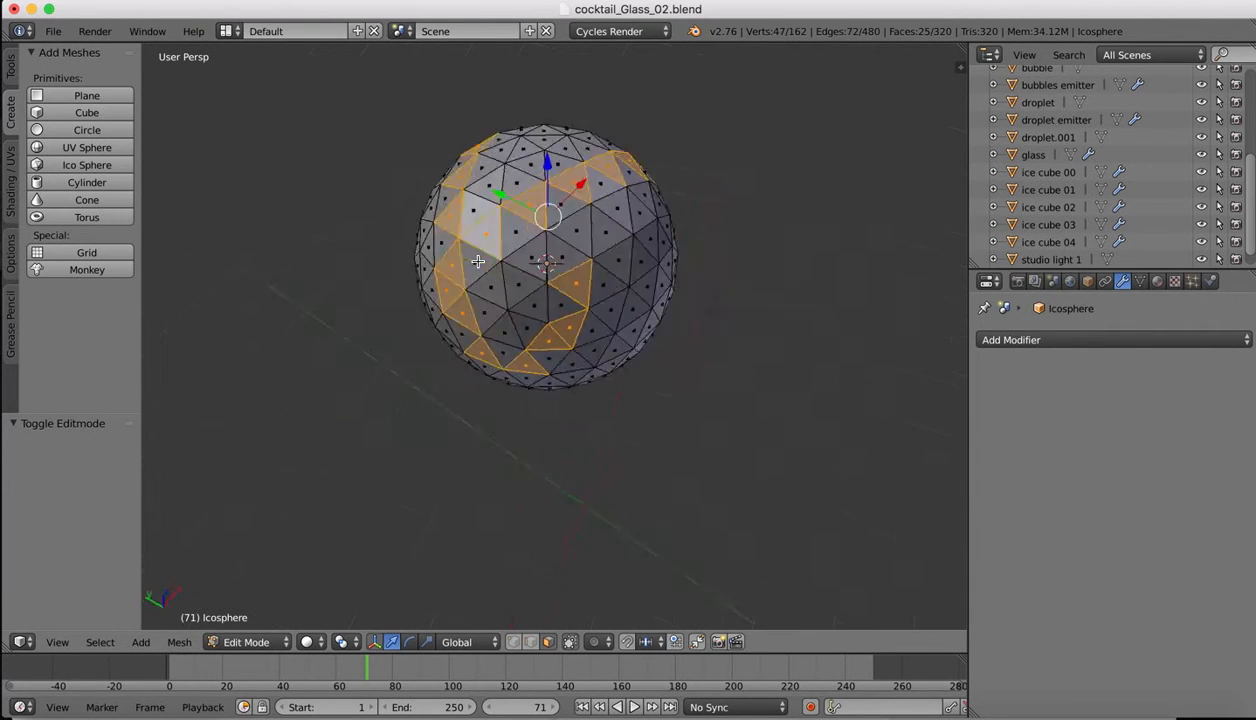
scroll(478, 261, "left", 10)
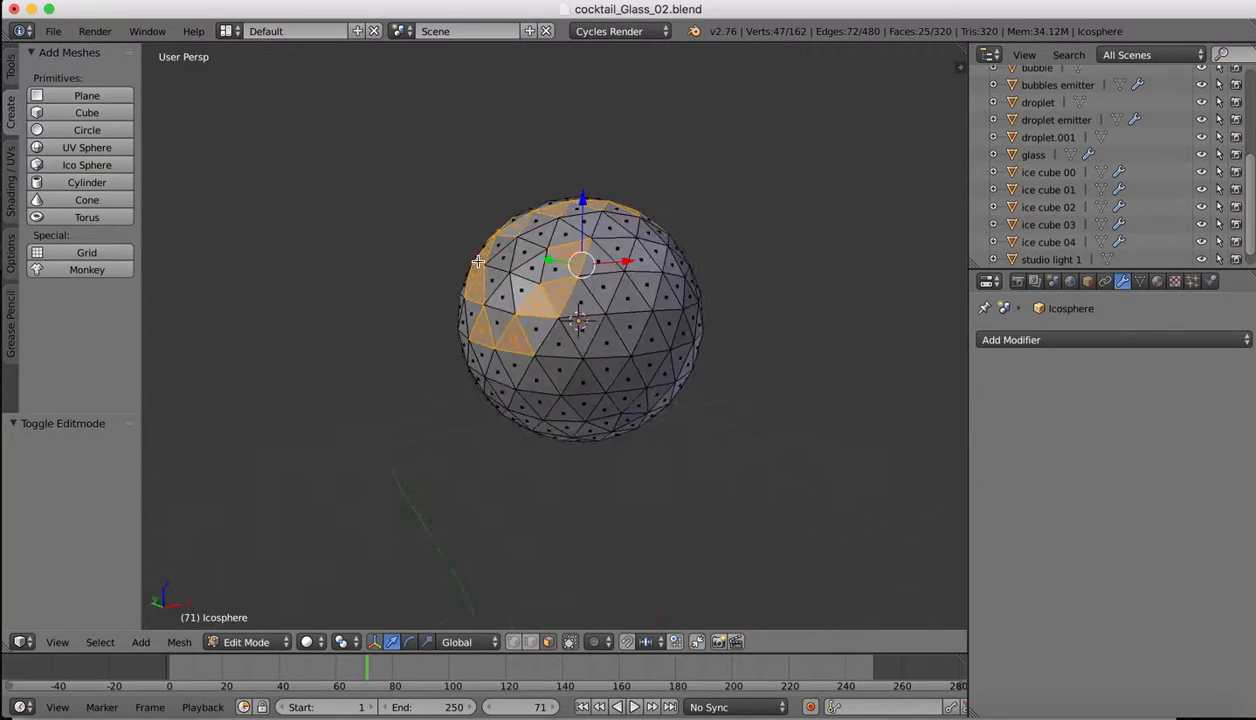
- Circle-select the unselected faces outside the wedge outline on two sides of the sphere, using a larger selection circle for the second side
key("c")
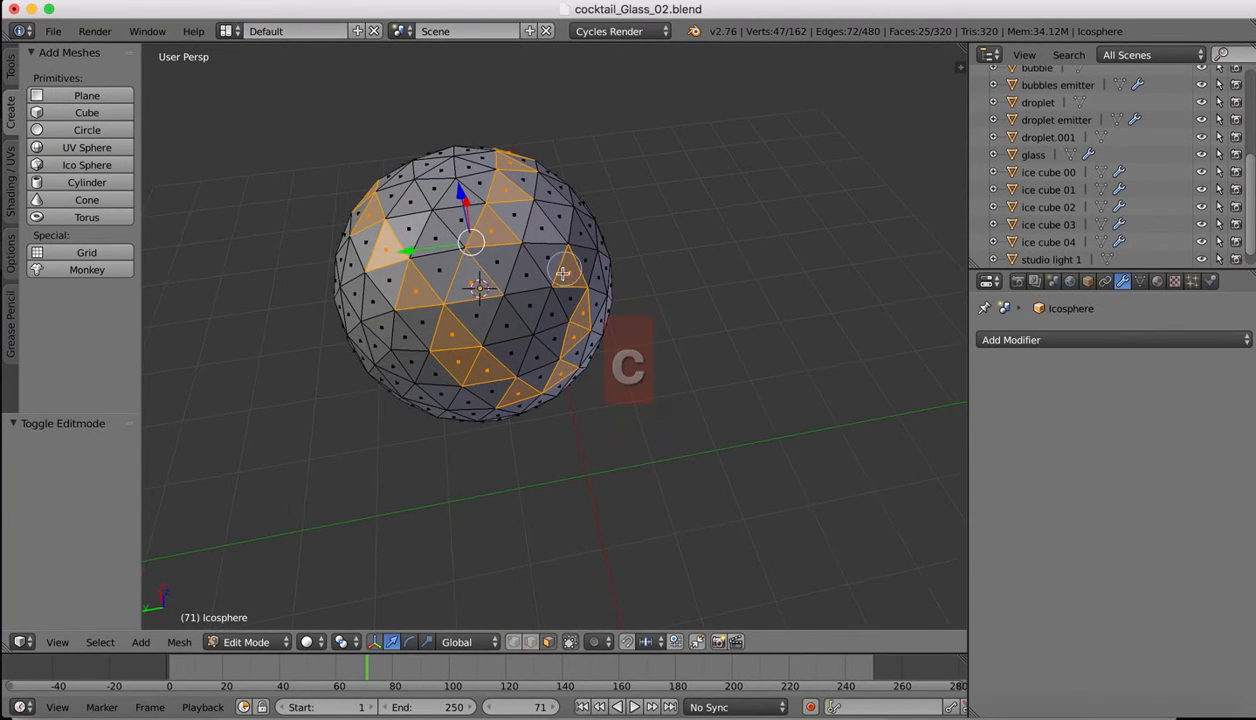
mouse_move(545, 215)
left_mouse_down()
mouse_move(515, 355)
mouse_move(558, 303)
mouse_move(499, 376)
mouse_move(435, 362)
mouse_move(398, 334)
mouse_move(350, 240)
mouse_move(350, 303)
mouse_move(561, 339)
mouse_move(521, 216)
mouse_move(506, 281)
left_mouse_up()
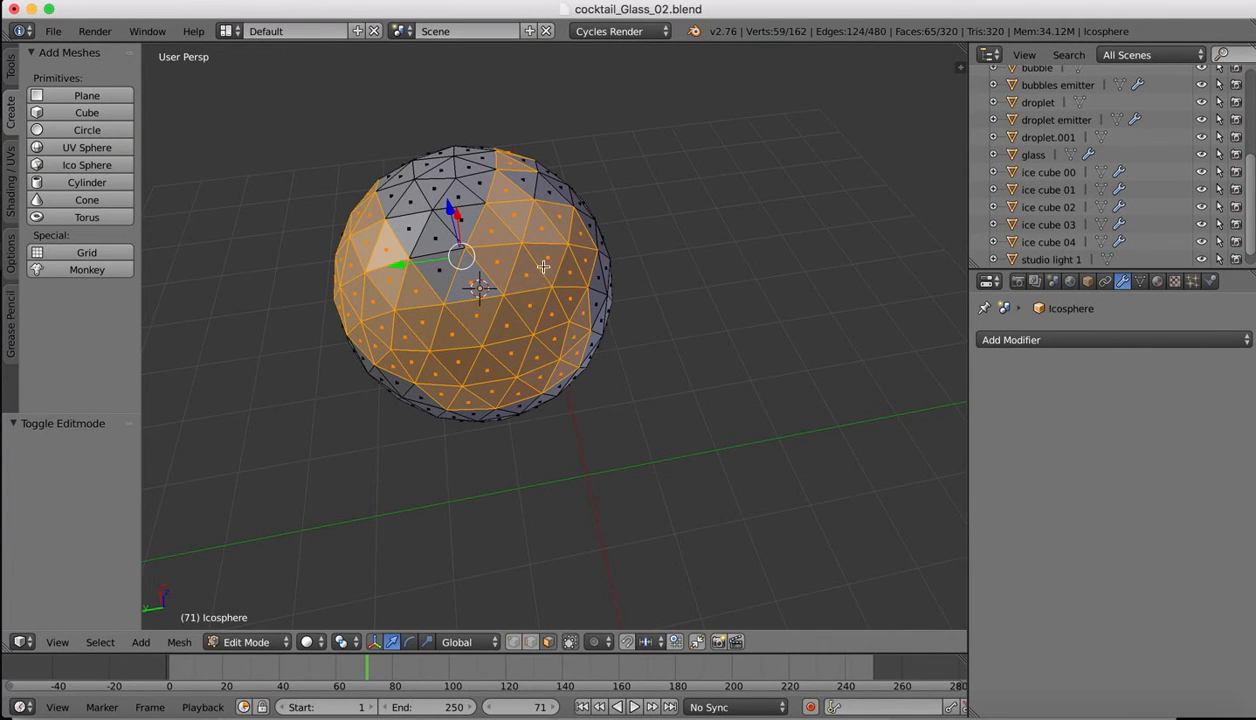
middle_click_drag(543, 266, 701, 421)
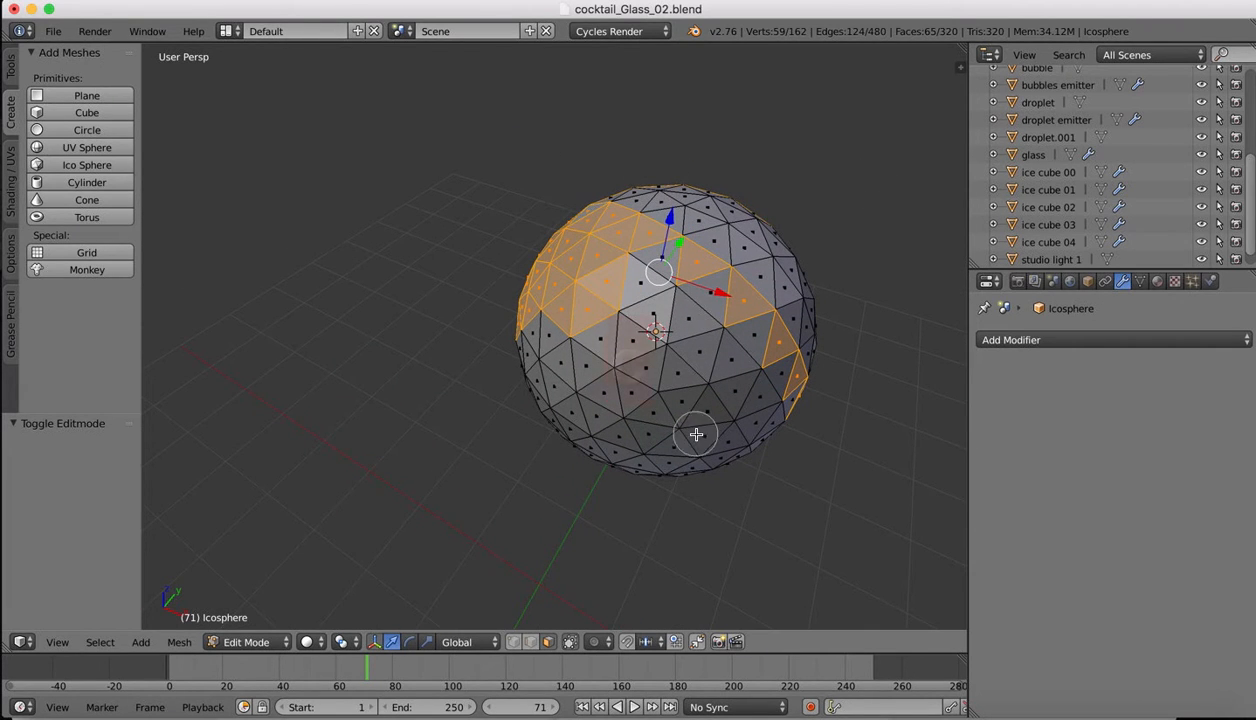
key("c")
scroll(711, 446, "down", 5)
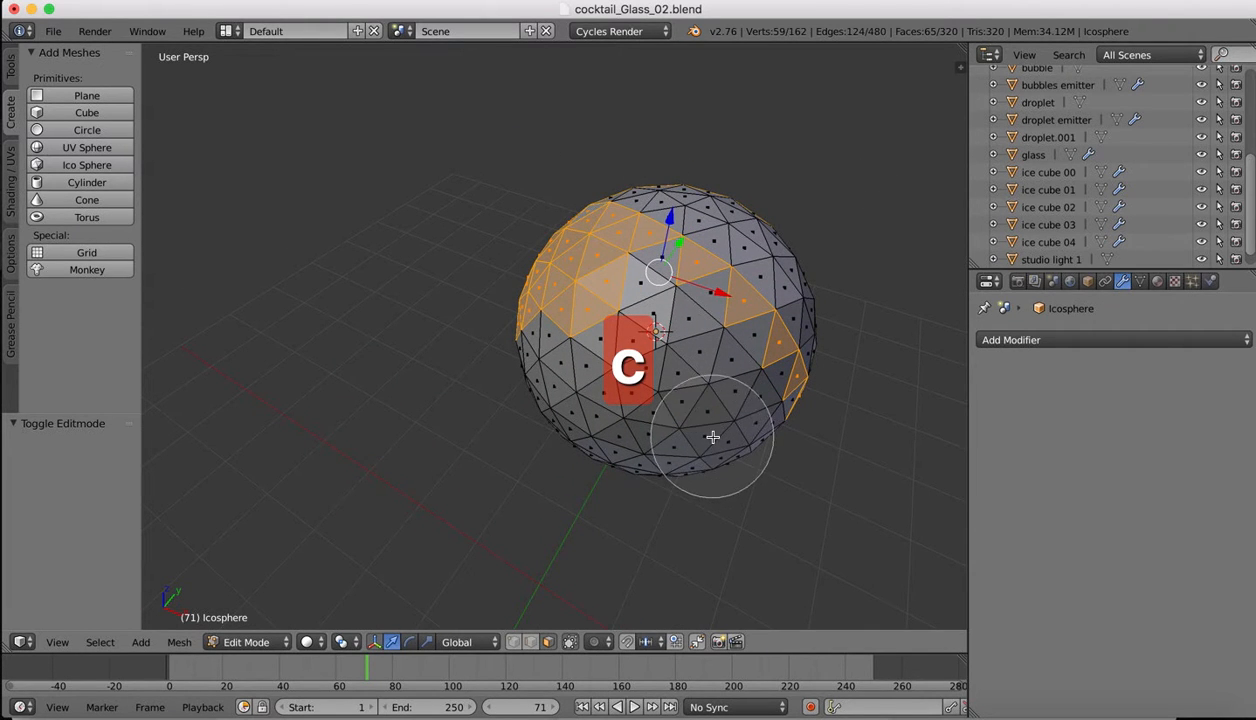
mouse_move(712, 435)
left_mouse_down()
mouse_move(662, 330)
mouse_move(726, 415)
mouse_move(603, 400)
mouse_move(605, 437)
left_mouse_up()
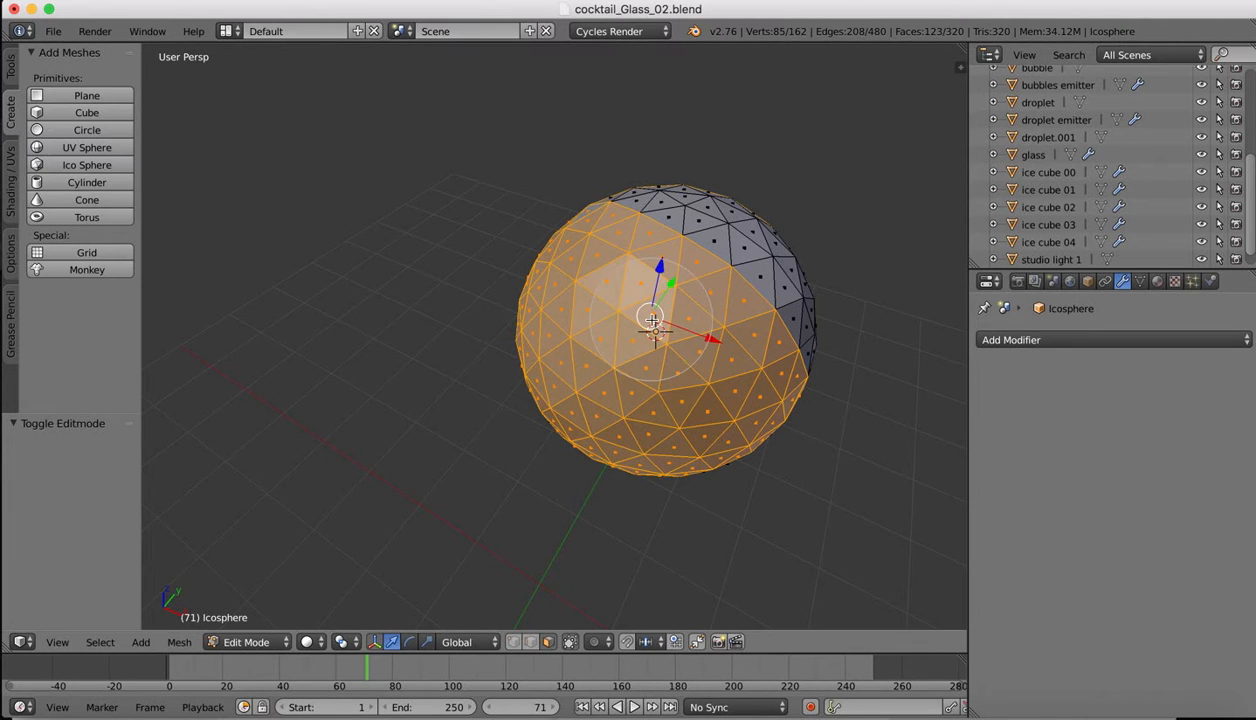
- Extend the circle selection over the unselected faces below the outline on the next side of the sphere
middle_click_drag(258, 464, 234, 474)
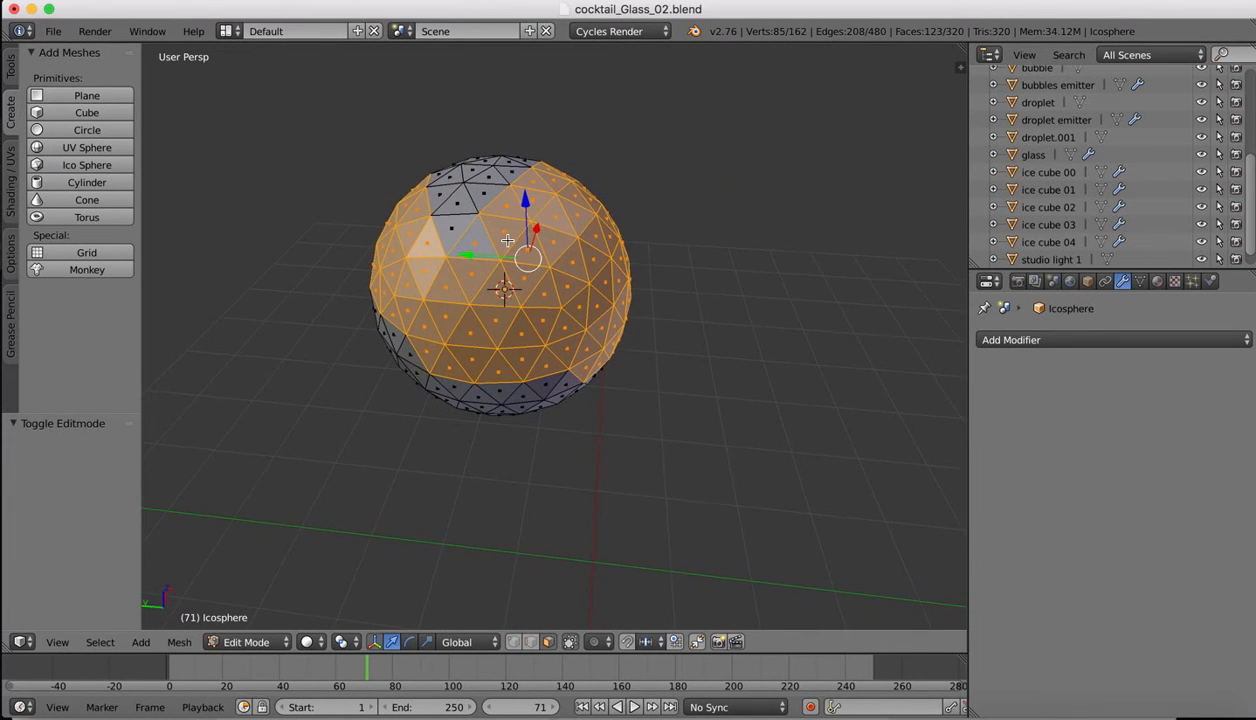
middle_click_drag(498, 237, 507, 240)
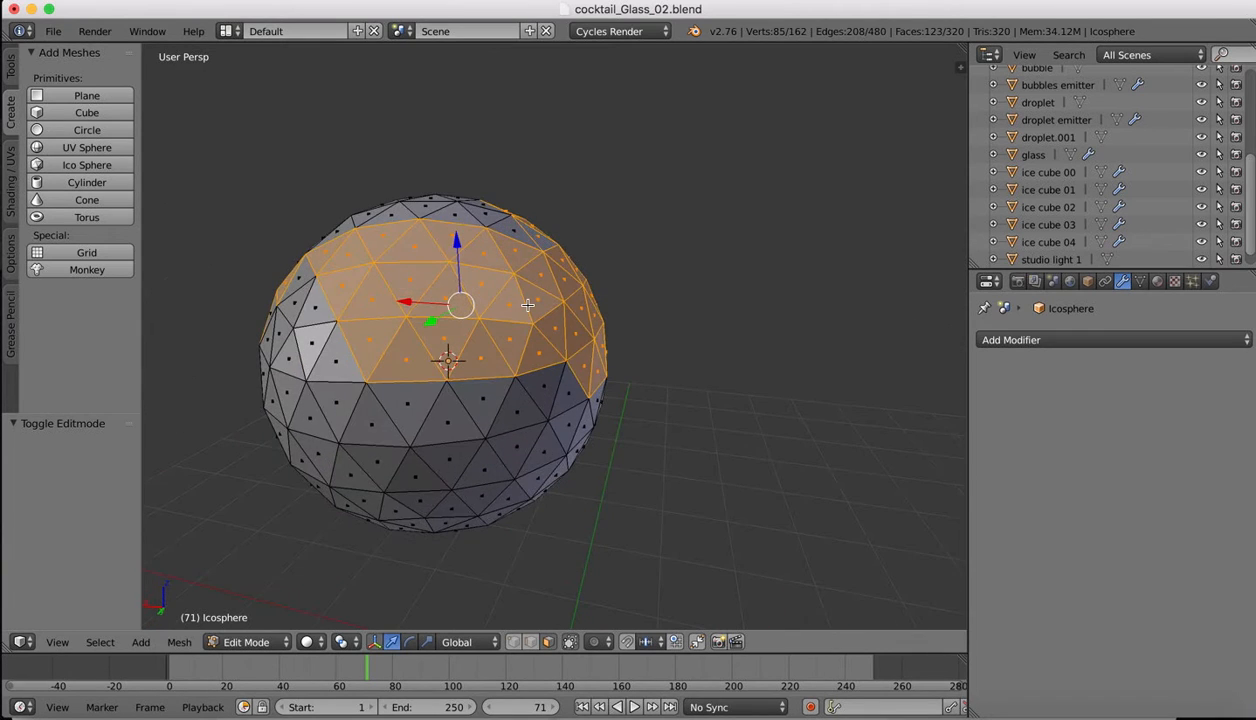
middle_click_drag(528, 305, 528, 305)
key("c")
mouse_move(631, 368)
left_mouse_down()
mouse_move(670, 378)
mouse_move(577, 290)
mouse_move(541, 364)
mouse_move(687, 398)
mouse_move(765, 325)
mouse_move(694, 405)
left_mouse_up()
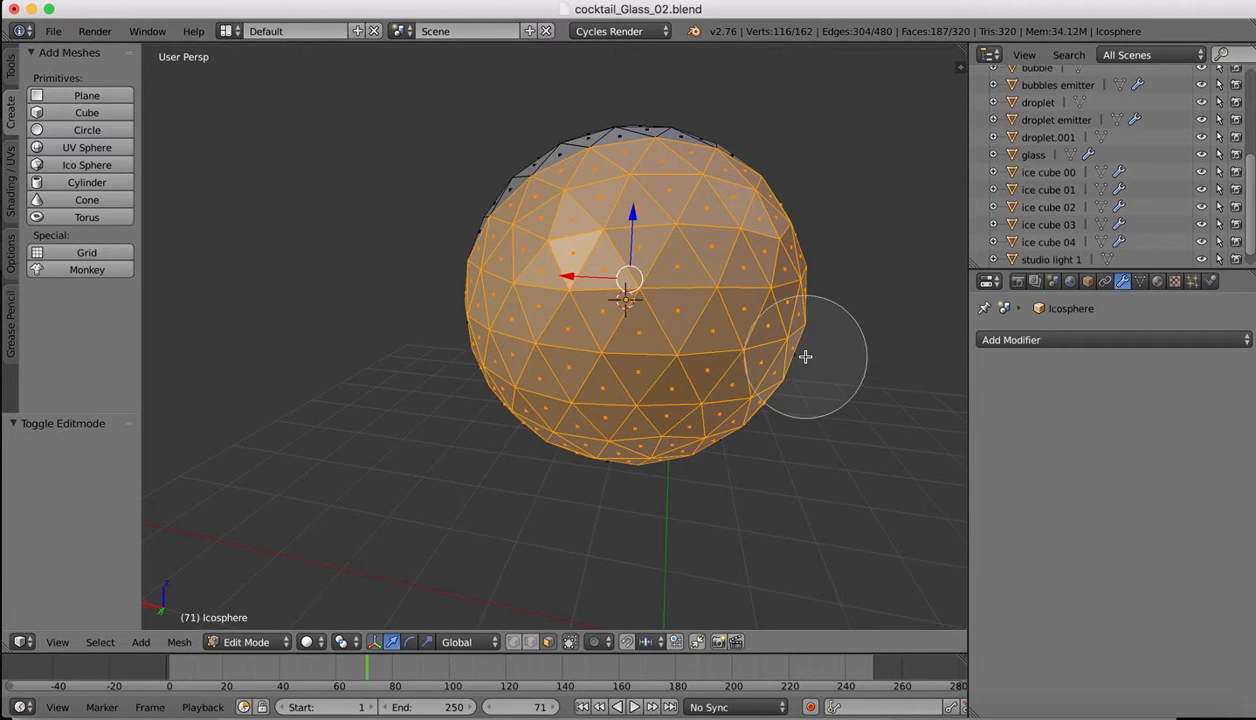
right_click(737, 350)
- Circle-select the remaining faces around the sphere, leaving only the wedge region at its top unselected
middle_click_drag(737, 350, 723, 350)
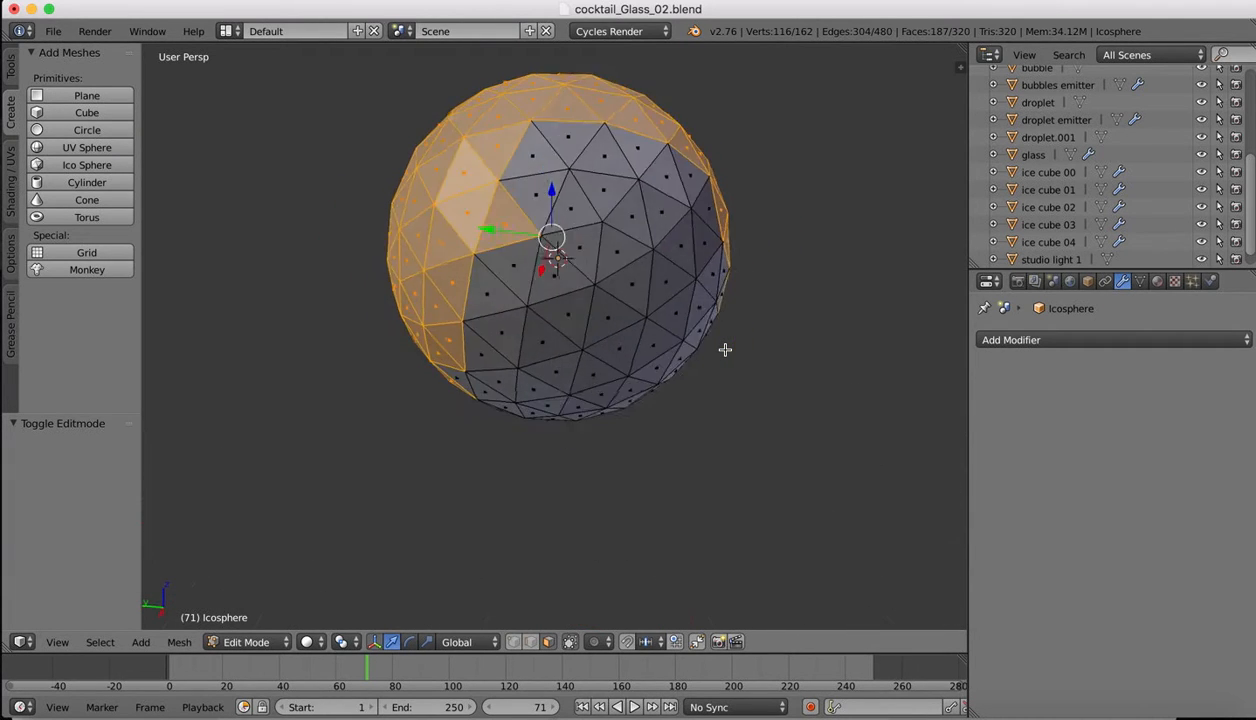
scroll(723, 350, "down", 3)
left_click_drag(629, 342, 570, 255)
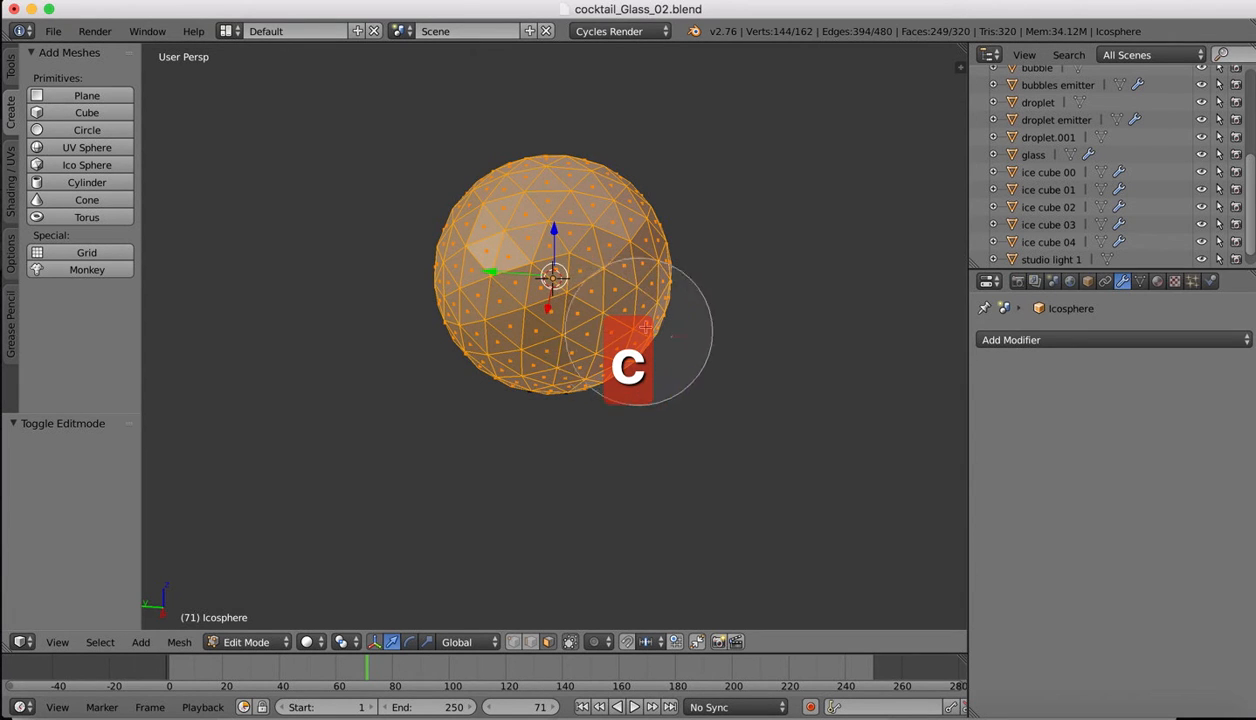
right_click(619, 465)
middle_click_drag(619, 465, 658, 269)
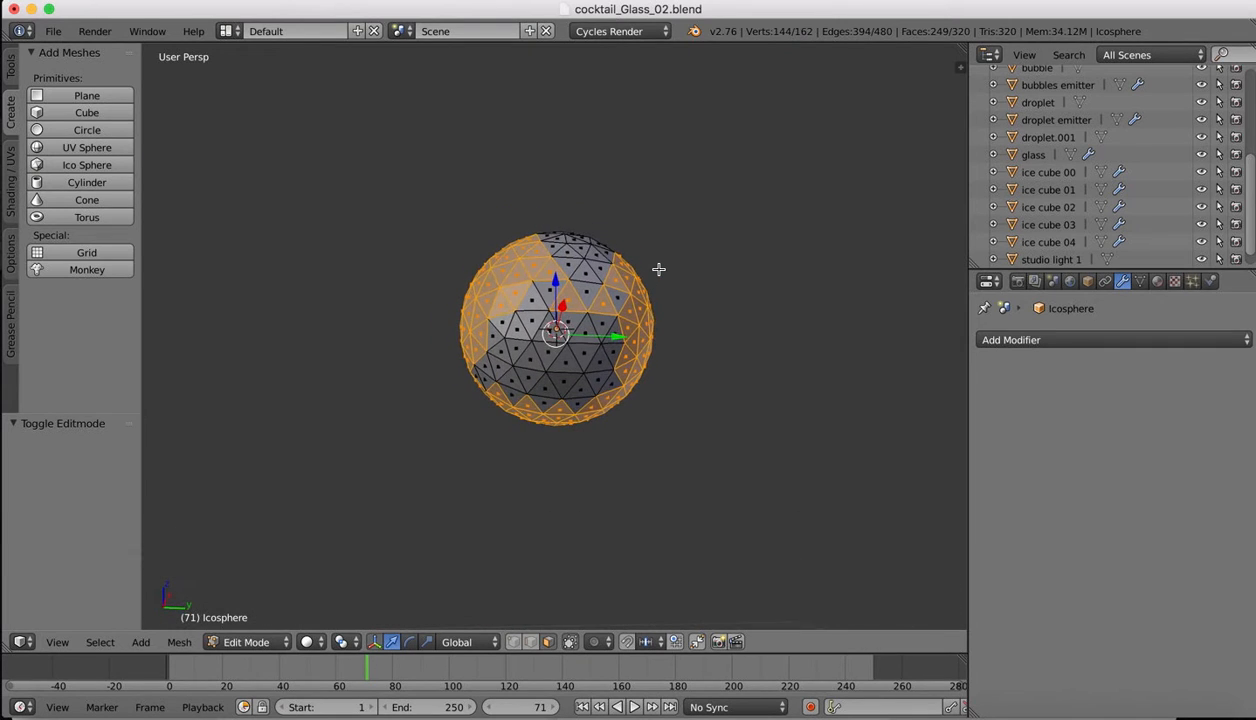
key("c")
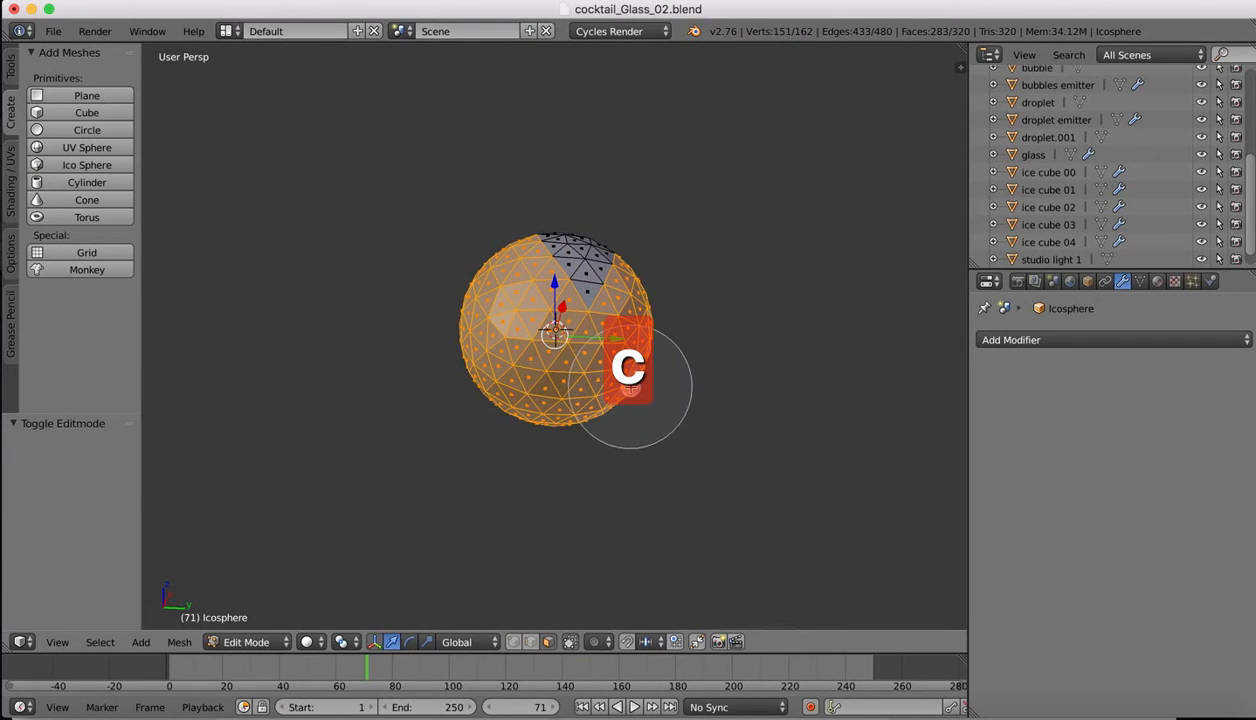
scroll(630, 387, "down", 7)
scroll(657, 358, "up", 6)
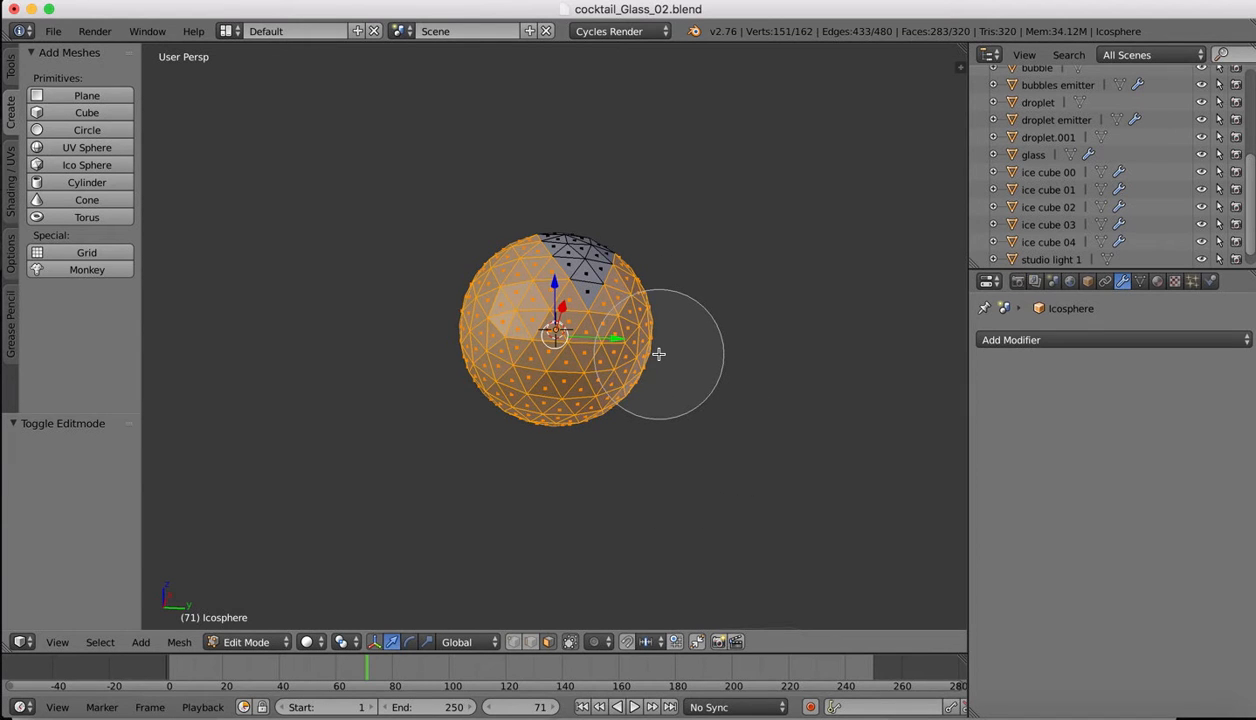
- Delete the selected faces so only the curved wedge shell at the top of the sphere is kept
middle_click_drag(636, 392, 660, 264)
key("x")
left_click(610, 340)
middle_click_drag(571, 263, 571, 263)
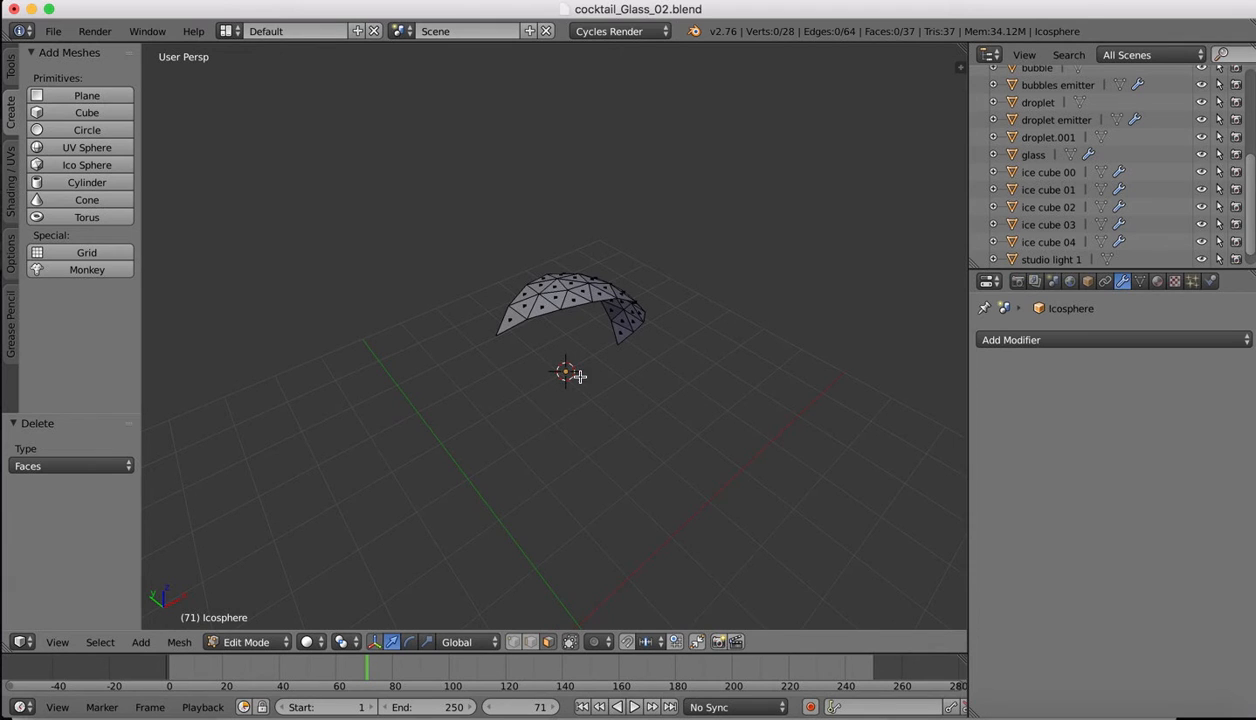
scroll(555, 293, "up", 4)
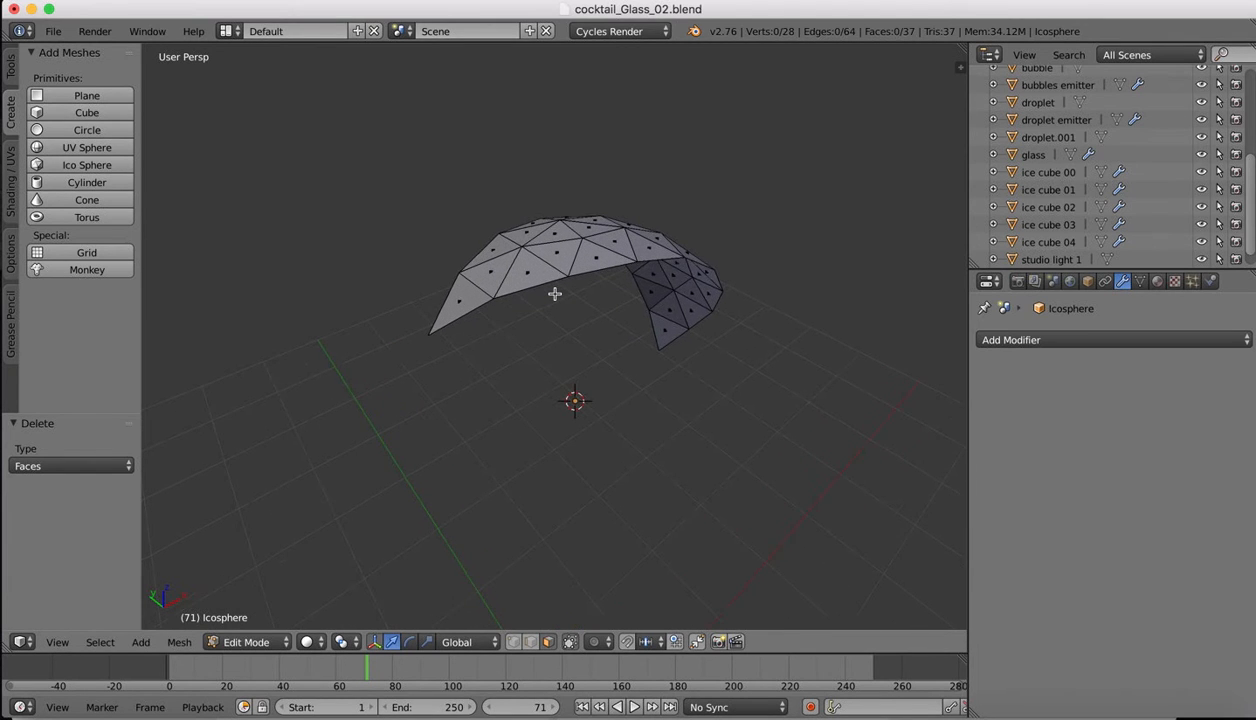
middle_click_drag(555, 293, 555, 293)
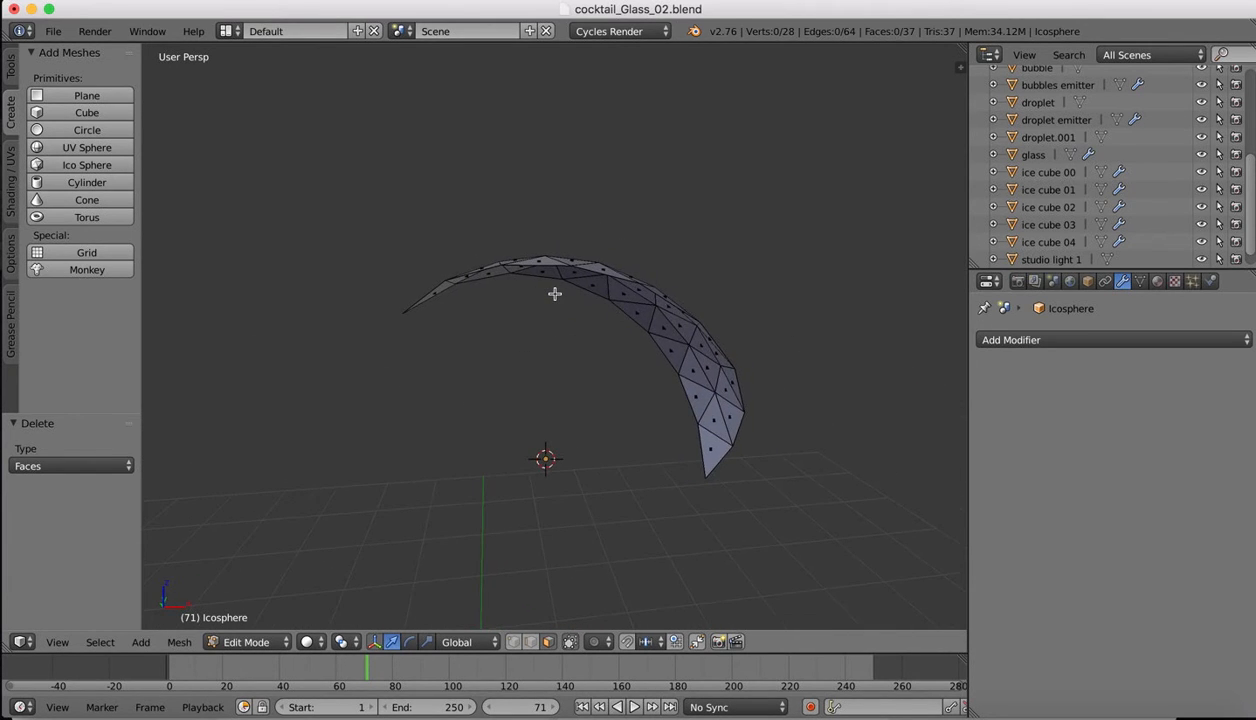
- Switch to edge selection, select the boundary edges along one long side of the shell, and fill them with a face
middle_click_drag(631, 313, 622, 382)
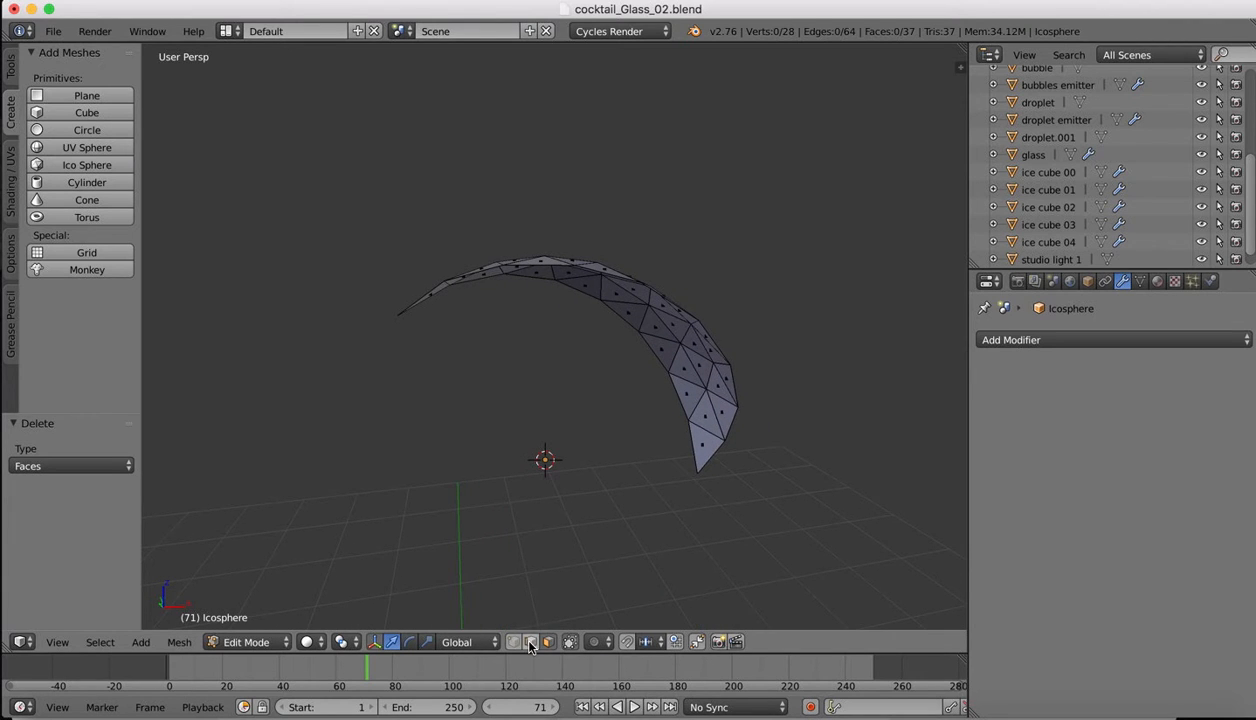
middle_click_drag(570, 421, 570, 421)
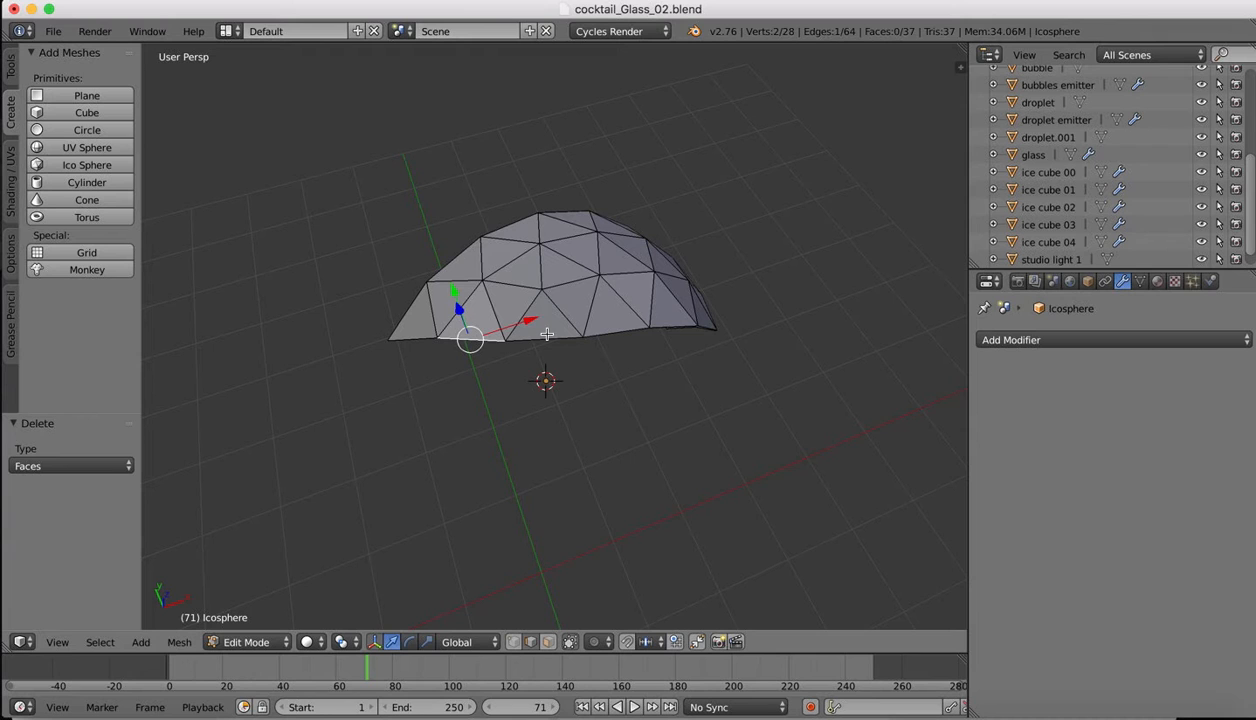
left_click(544, 337, "alt")
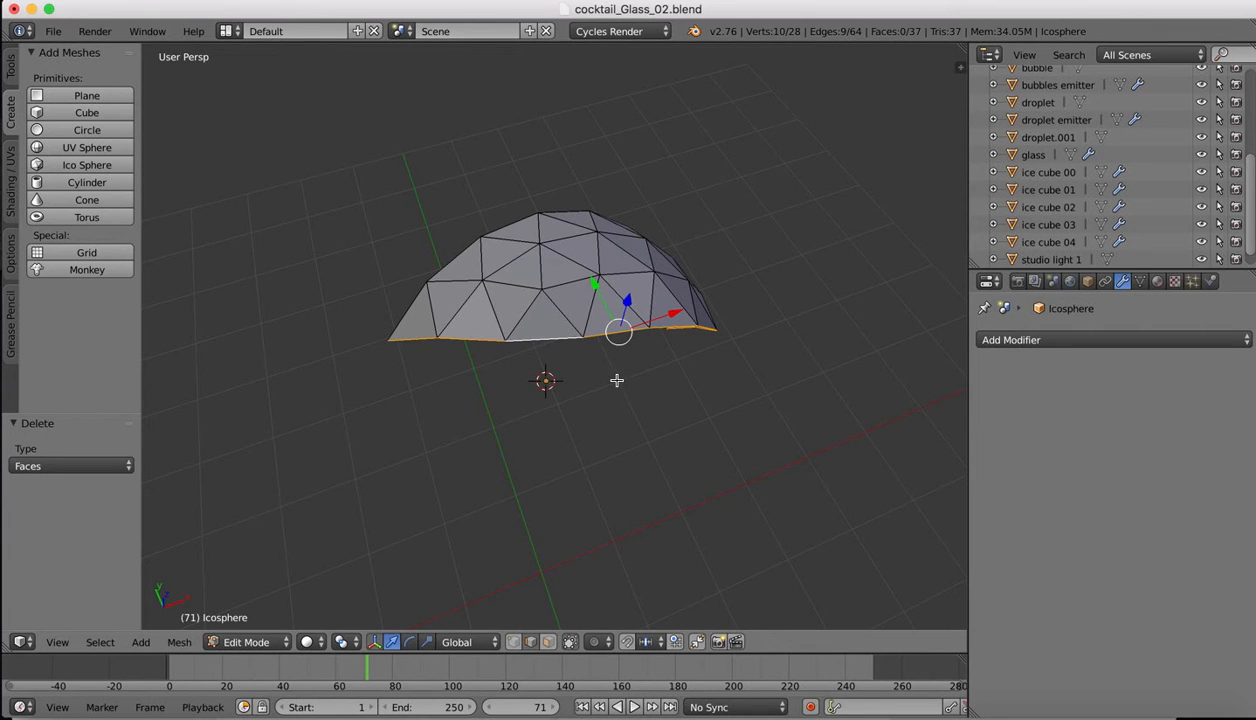
key("f")
middle_click_drag(578, 292, 589, 297)
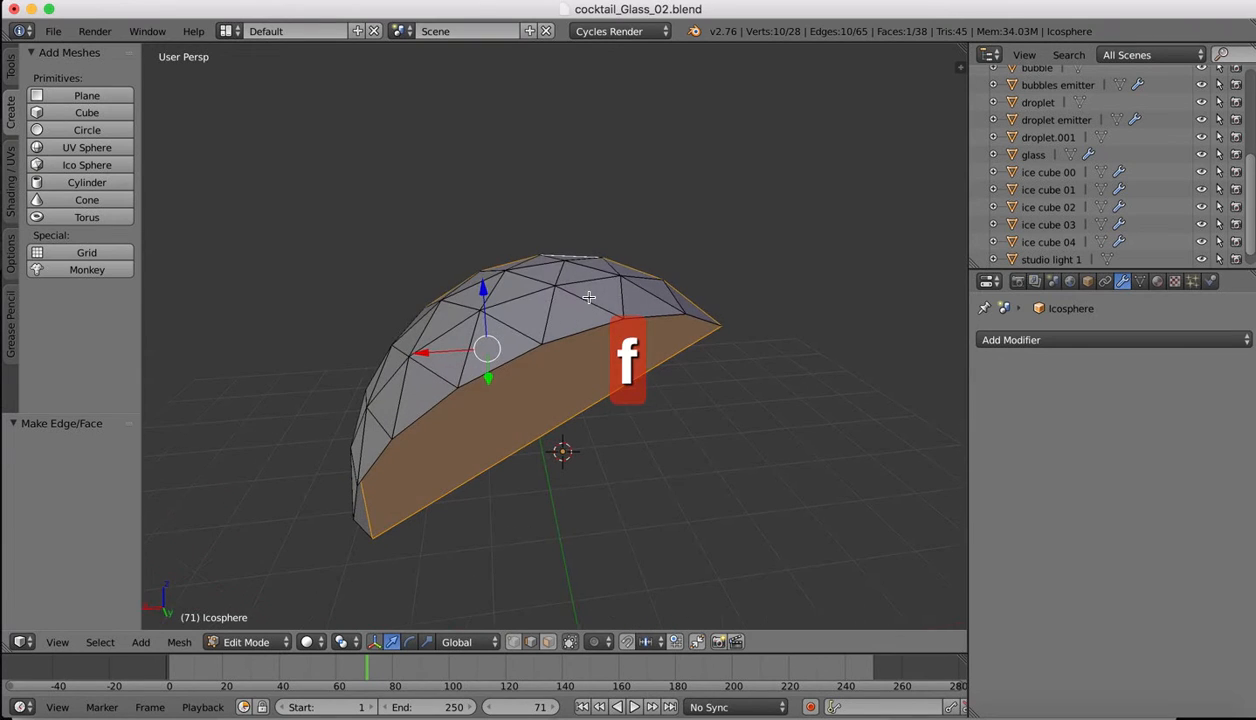
- Select the boundary edges around the shell's other open side and close it with a second face
right_click(698, 318)
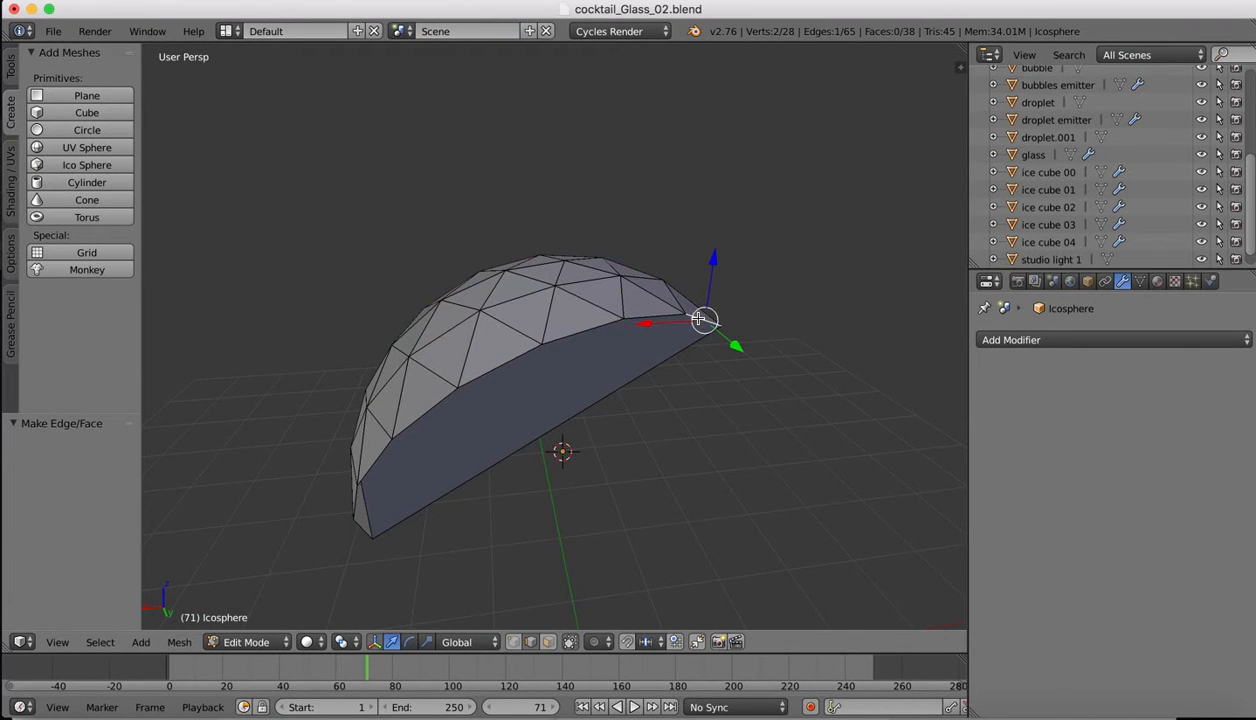
right_click(581, 331, "alt")
key("f")
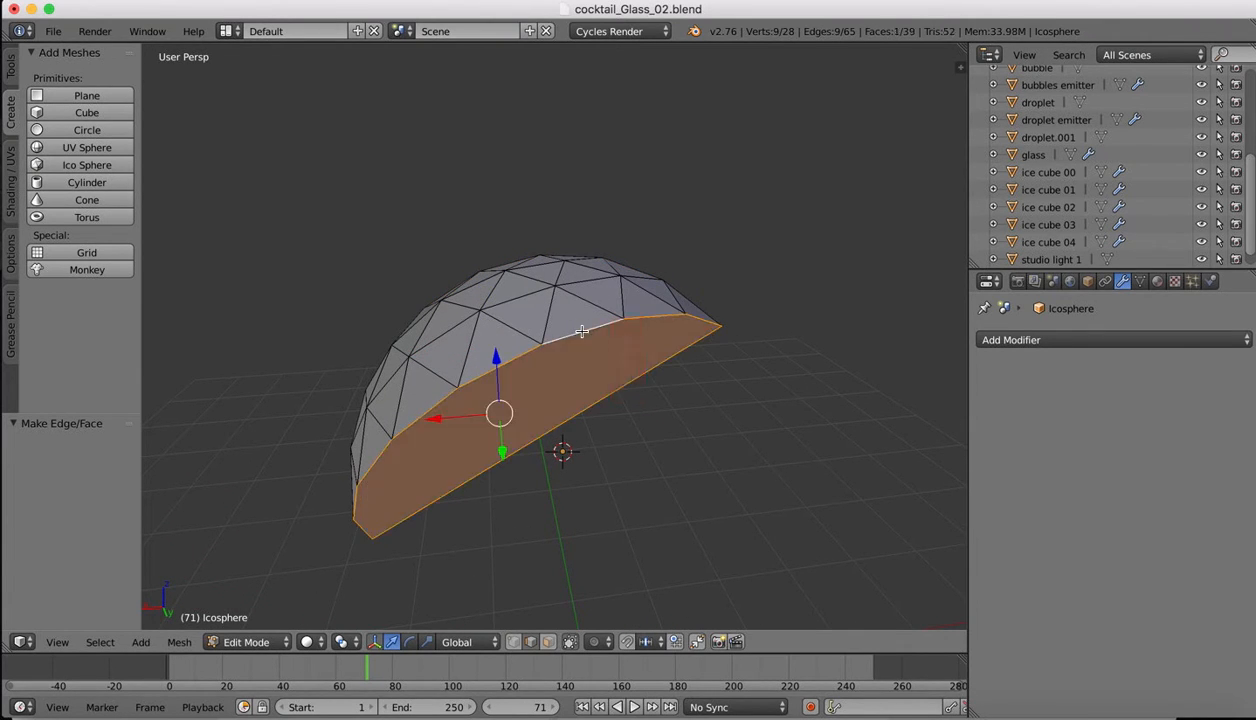
middle_click_drag(580, 290, 580, 291)
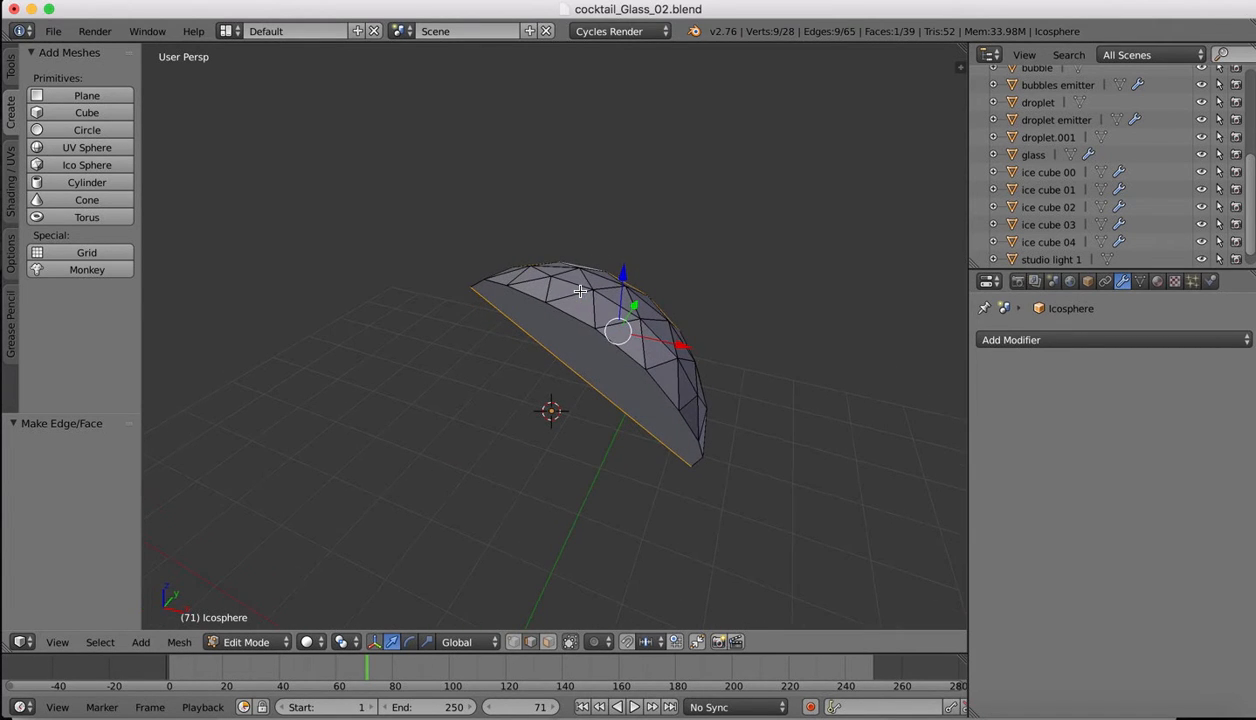
- Return to Object Mode, apply smooth shading to the wedge, and inspect its surface from several sides
key("Tab")
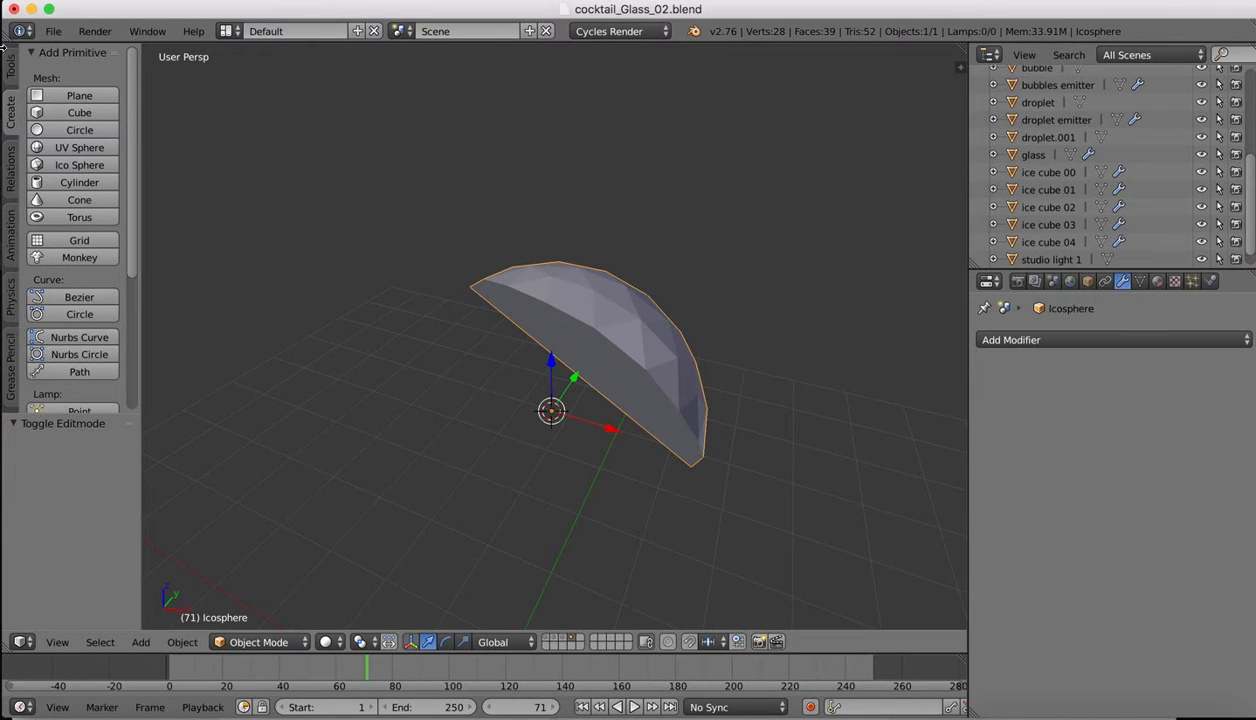
left_click(10, 64)
left_click(52, 305)
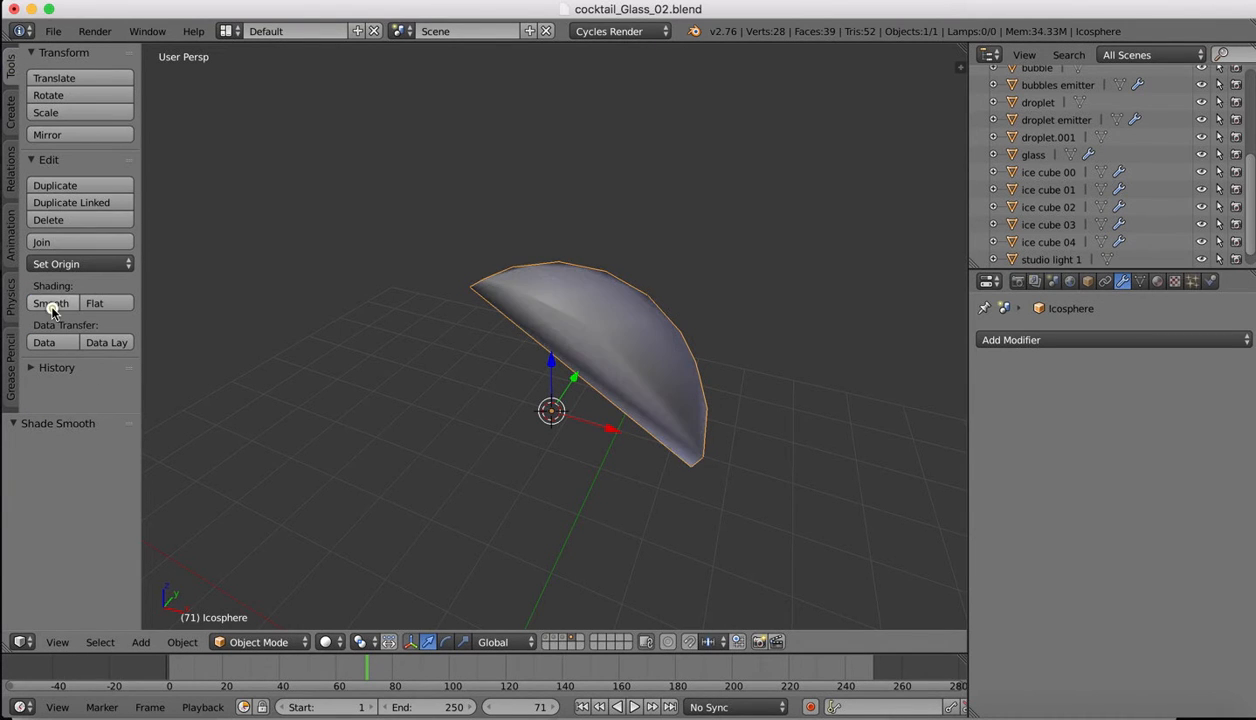
scroll(630, 244, "left", 10)
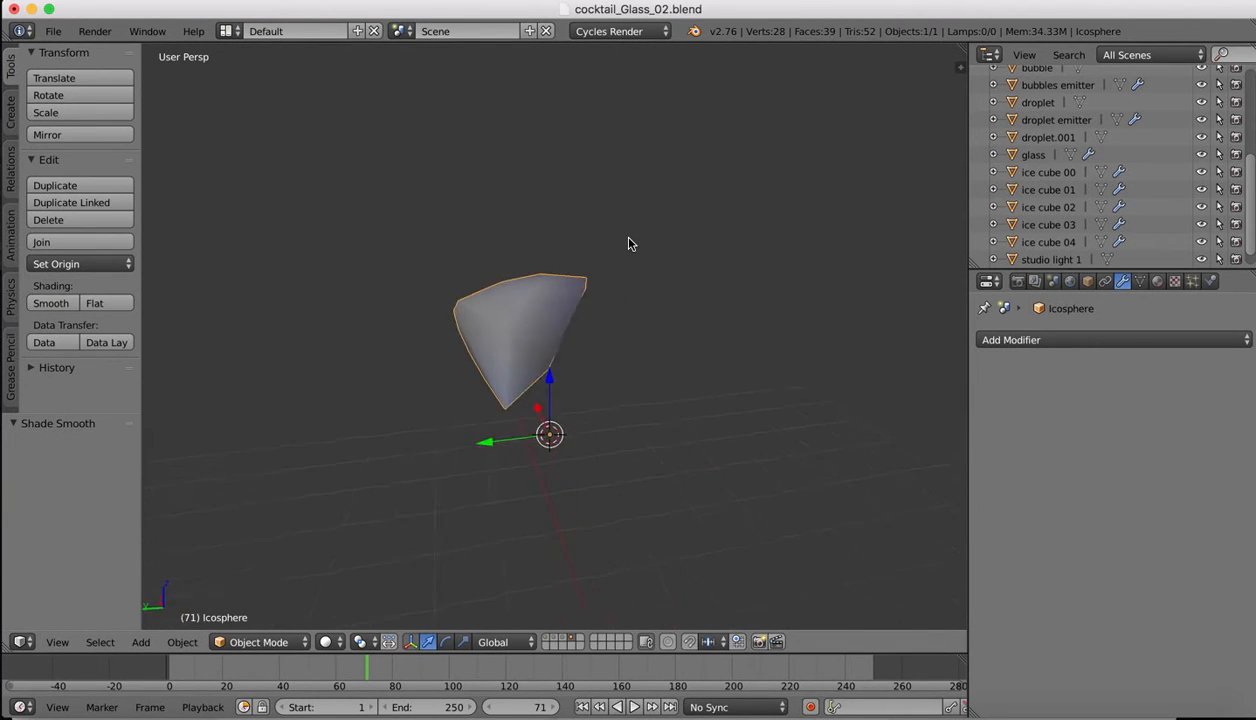
scroll(630, 244, "left", 10)
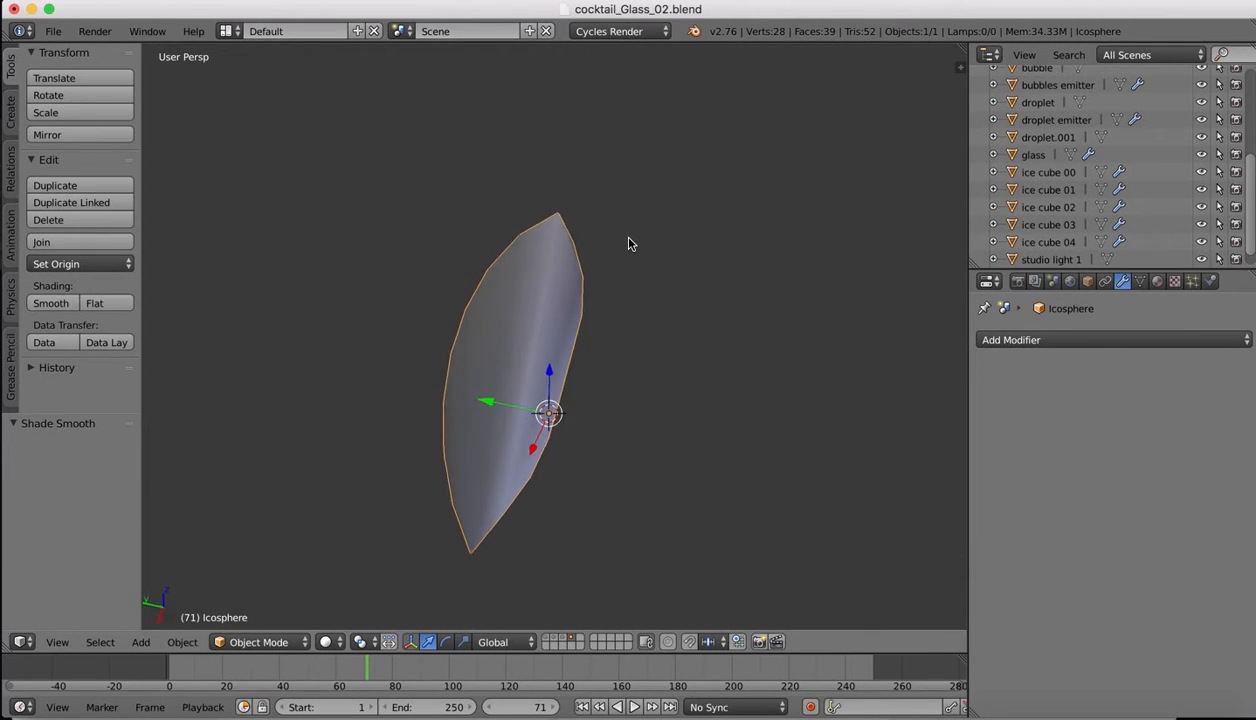
scroll(630, 244, "left", 4)
scroll(630, 244, "right", 10)
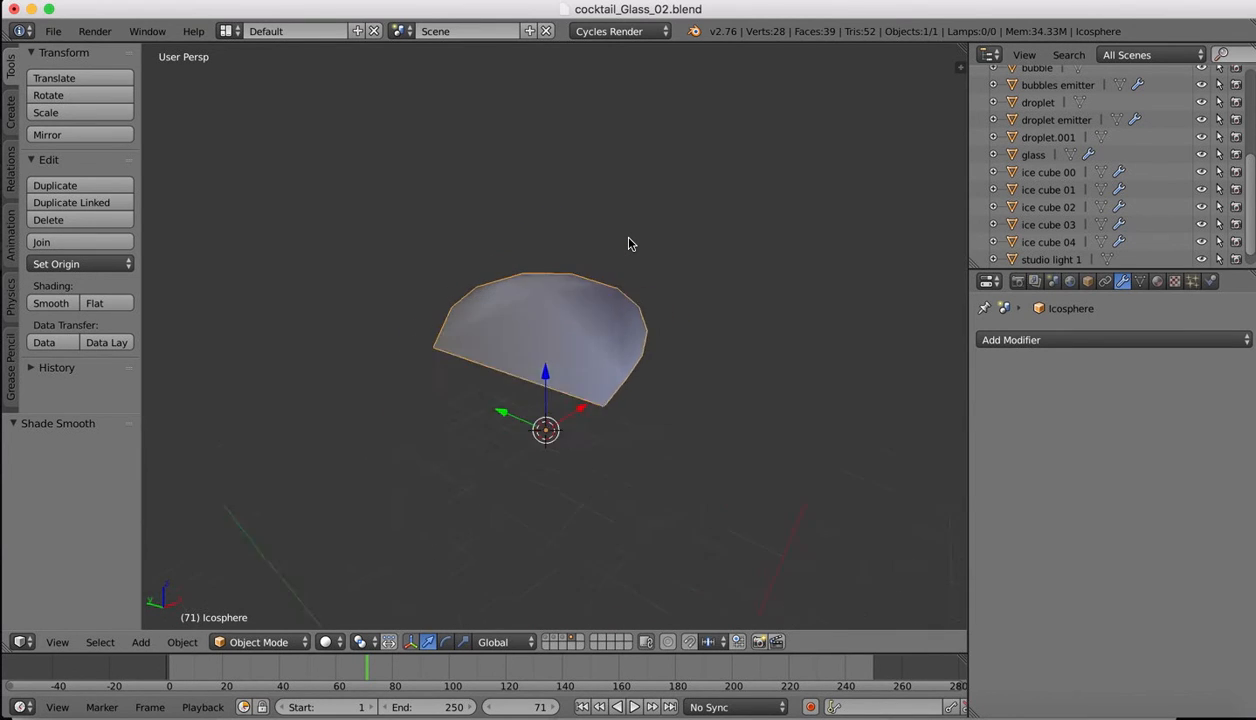
scroll(630, 244, "up", 2)
scroll(640, 298, "down", 3)
scroll(640, 300, "right", 10)
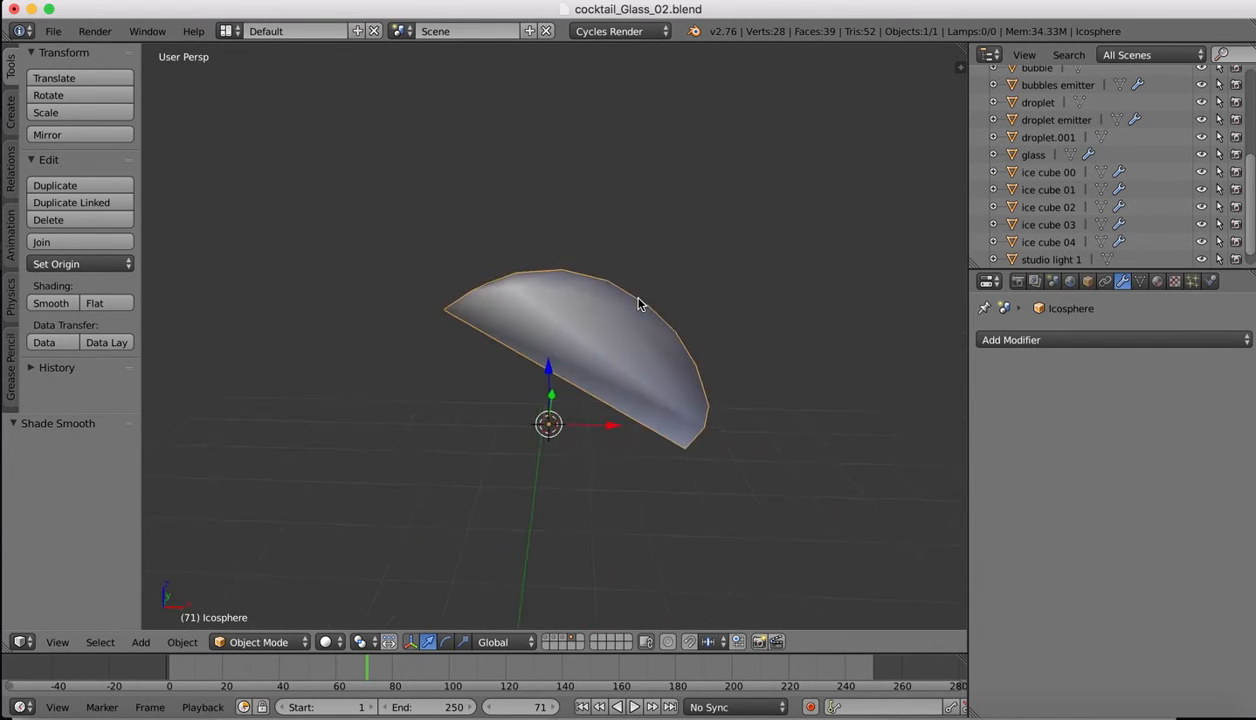
scroll(640, 300, "left", 10)
- Add a Subdivision Surface modifier to the wedge, set its View subdivisions to 2, and check the rounded shape
left_click(1105, 339)
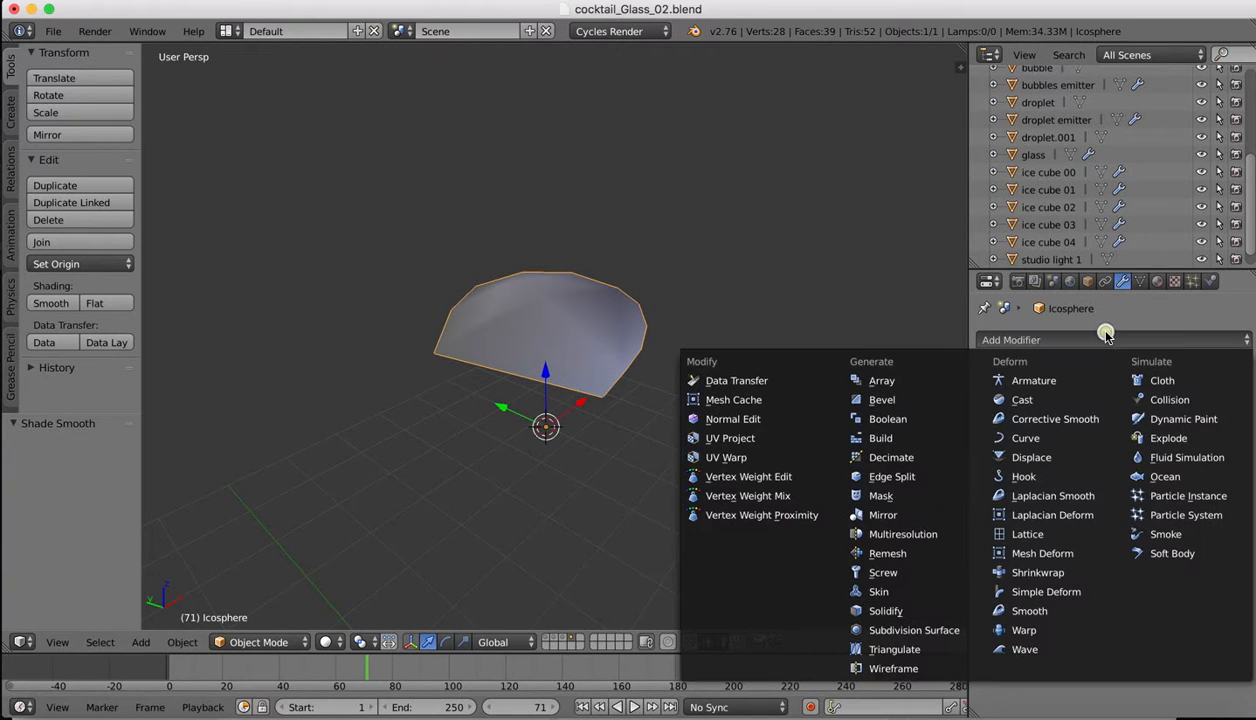
left_click(912, 630)
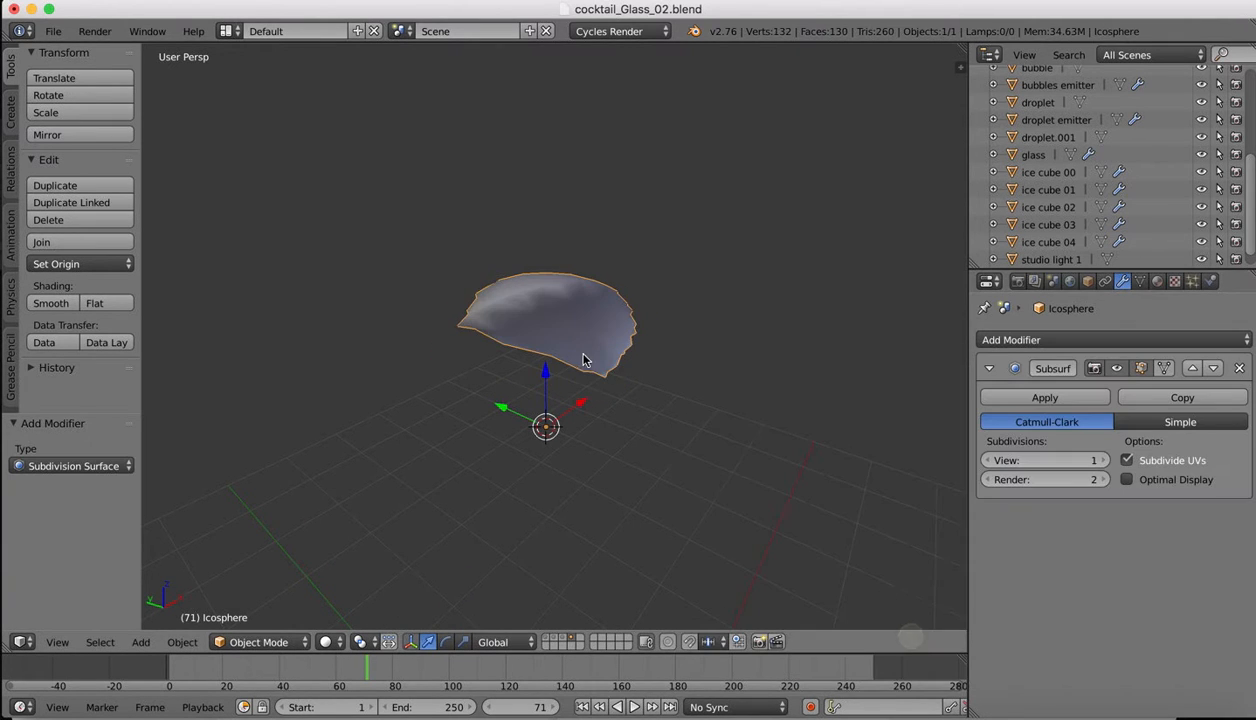
scroll(583, 360, "right", 8)
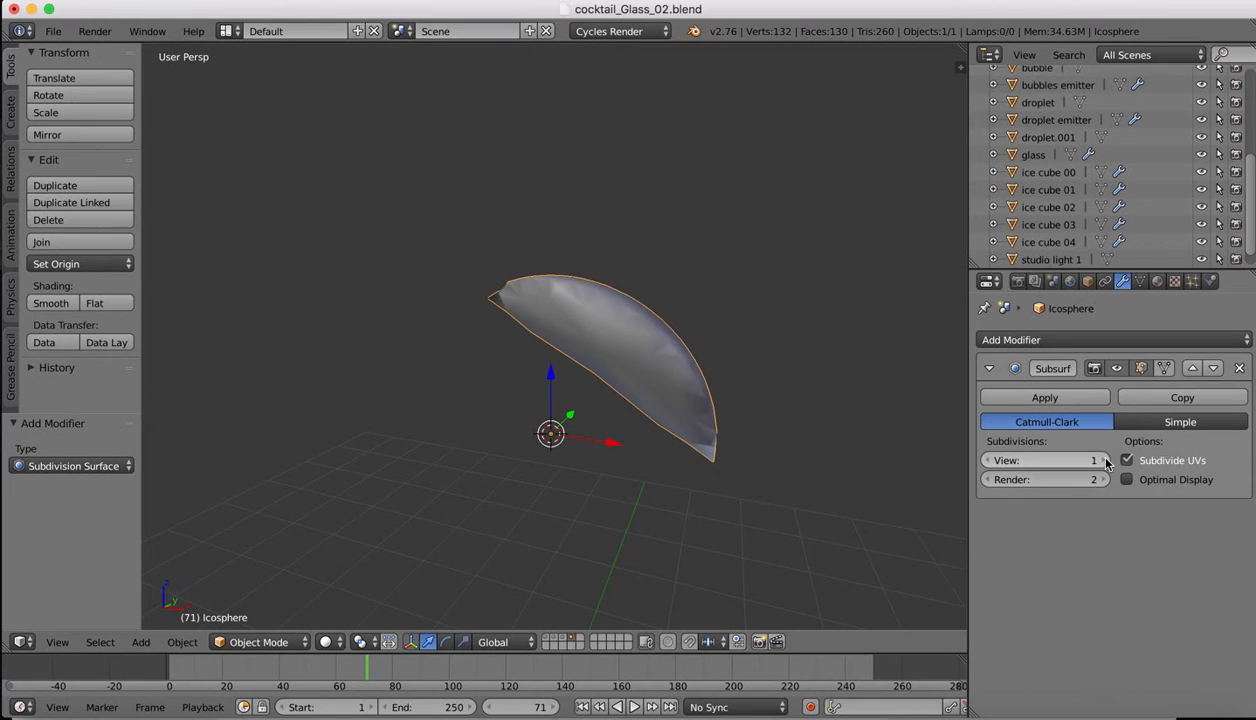
left_click(1104, 460)
scroll(673, 248, "right", 10)
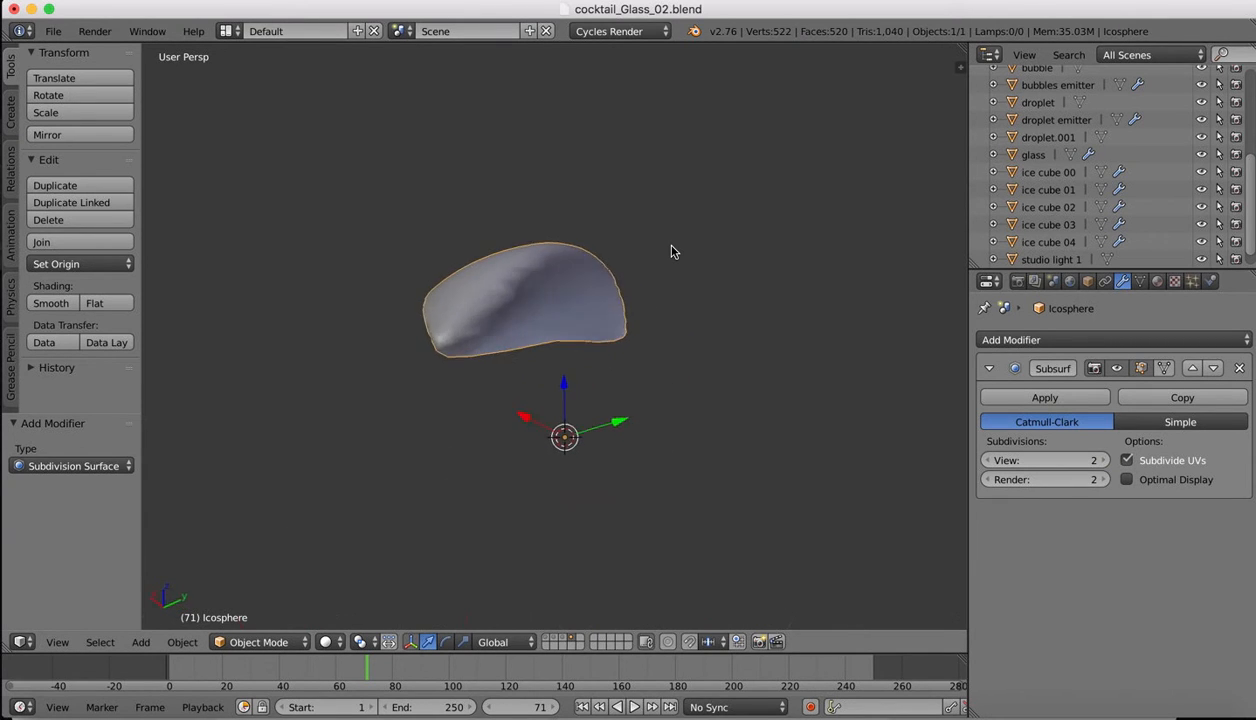
scroll(670, 252, "right", 10)
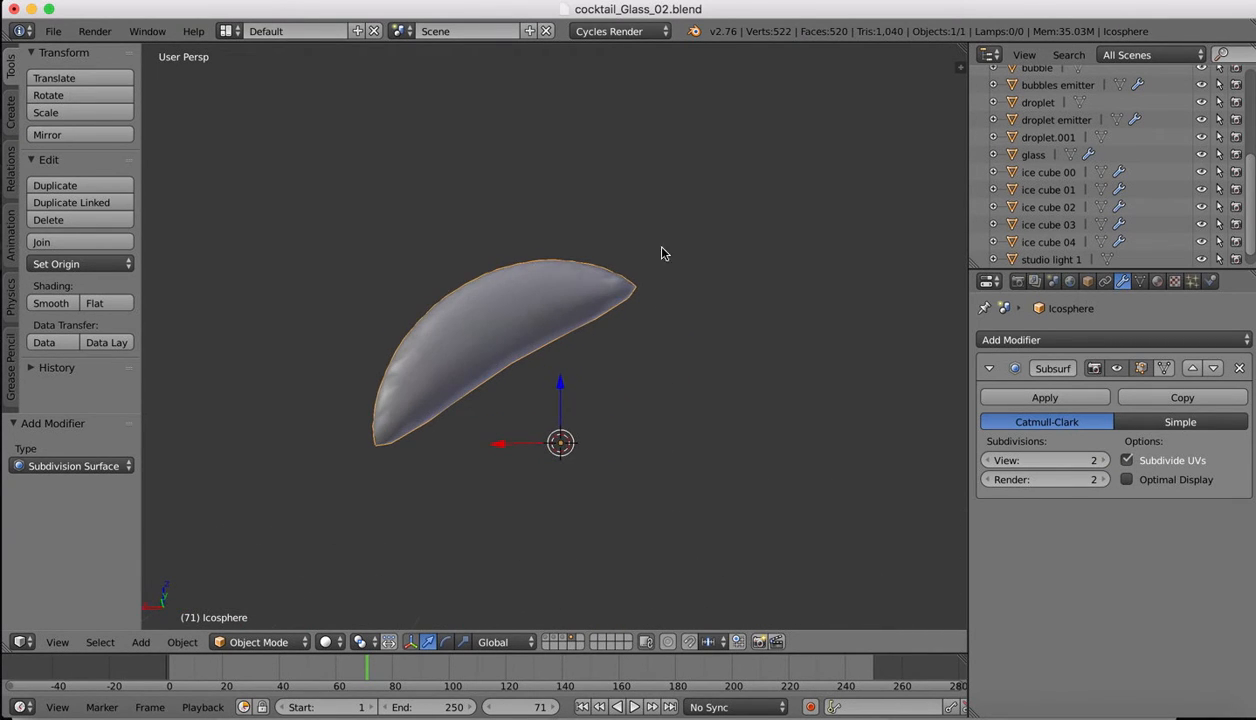
scroll(520, 250, "right", 5)
scroll(520, 250, "right", 8)
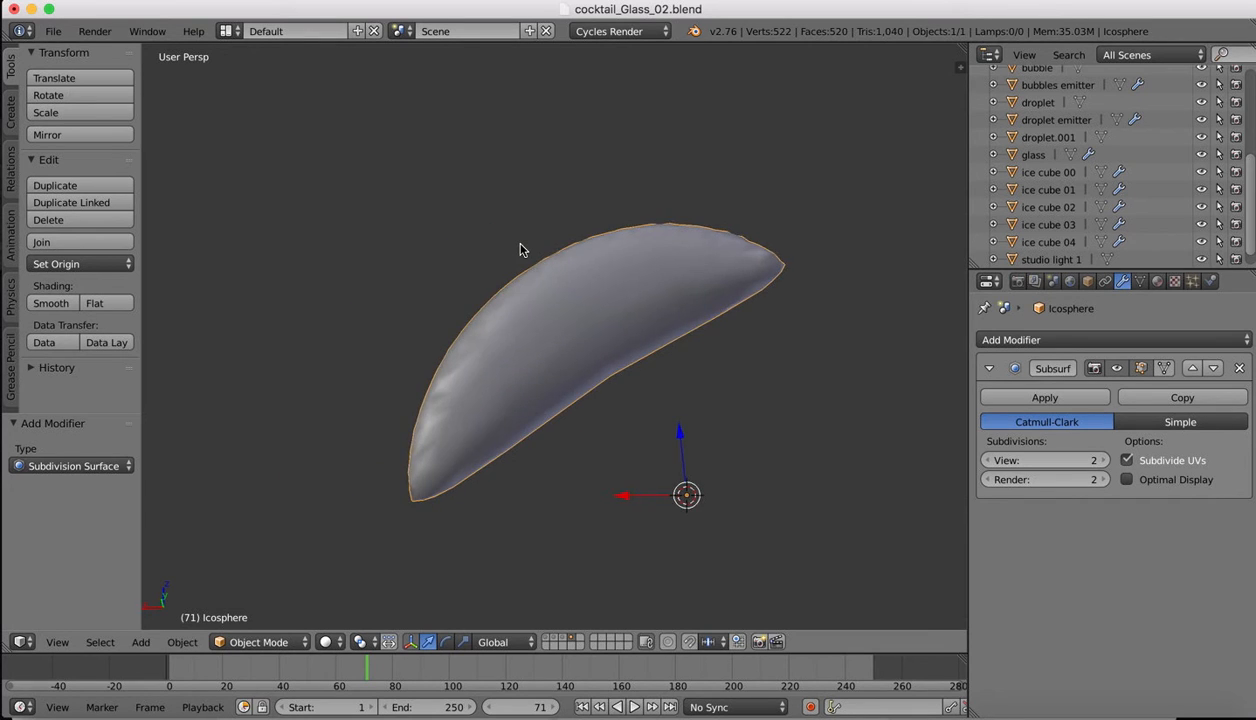
- Add a Bevel modifier to the wedge, with its limit method set to Angle and the angle to 15.6°
scroll(520, 250, "right", 10)
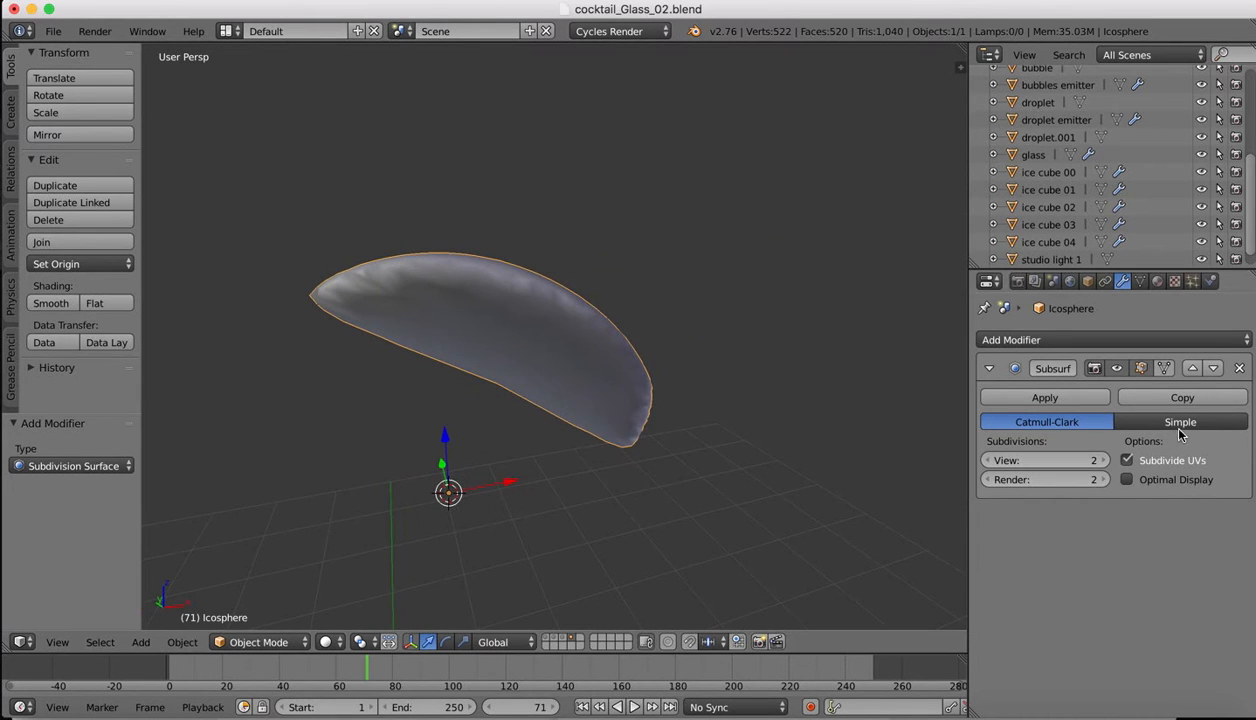
left_click(1136, 344)
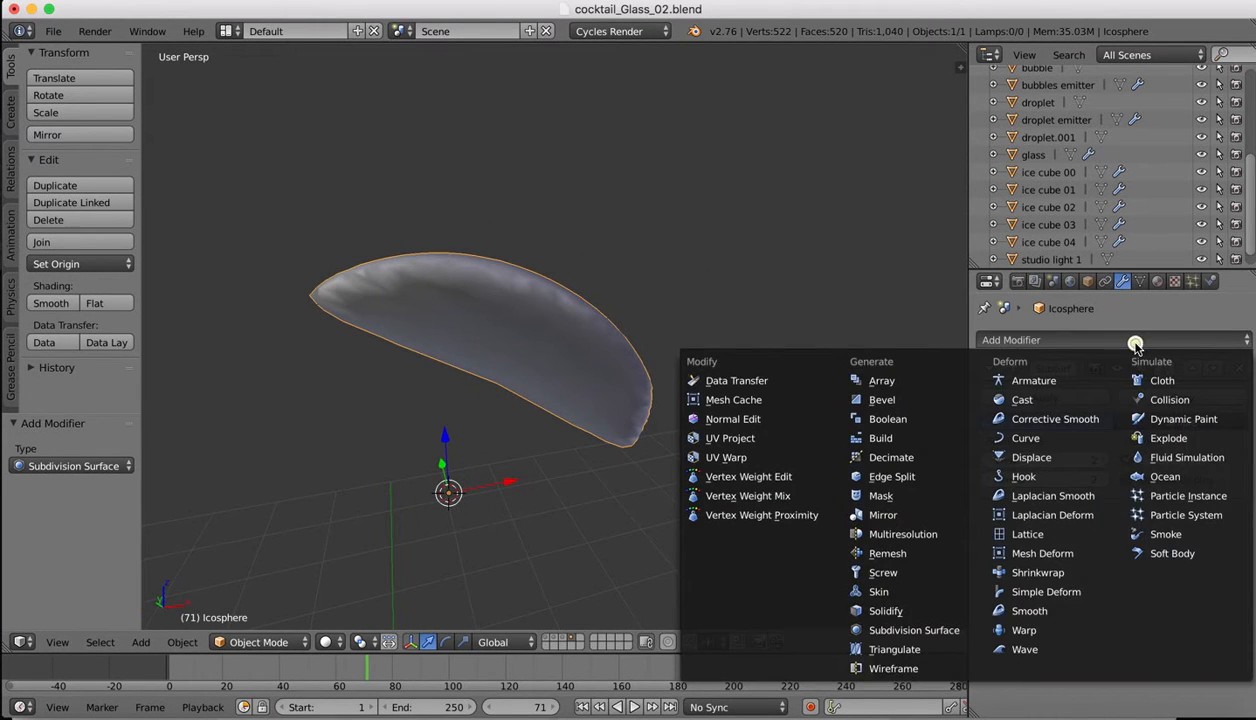
left_click(910, 401)
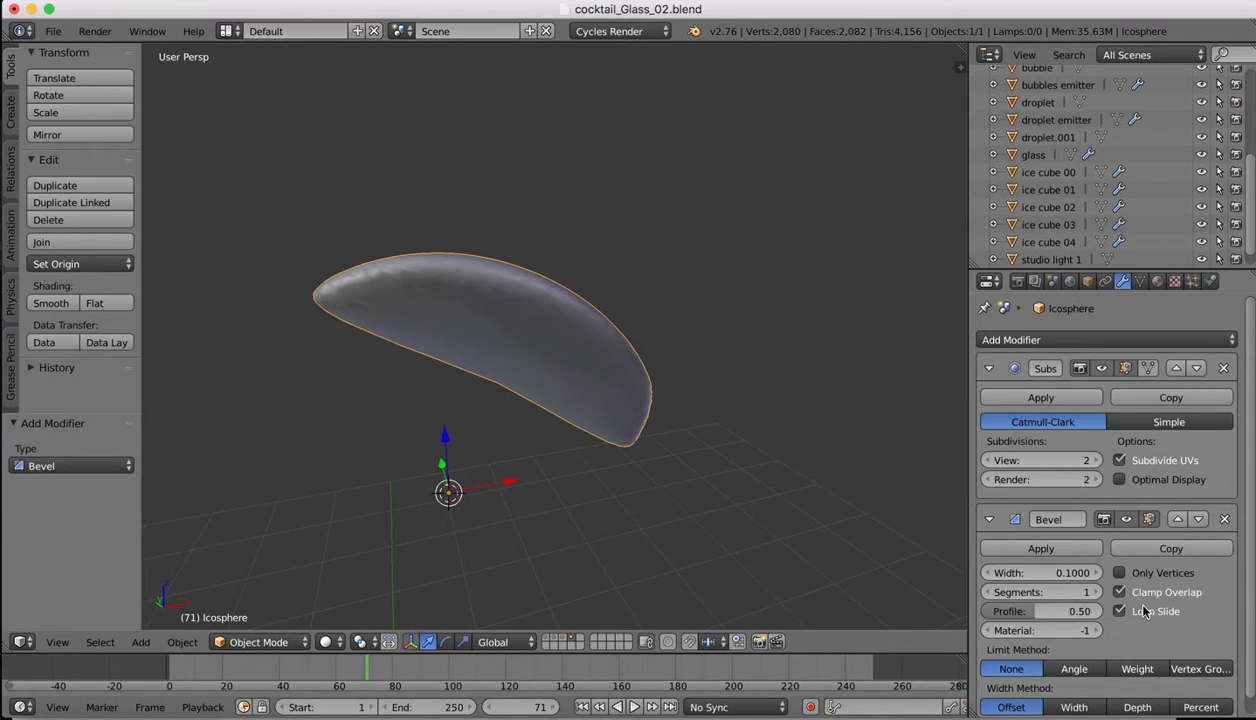
scroll(1144, 611, "down", 1)
left_click(1071, 655)
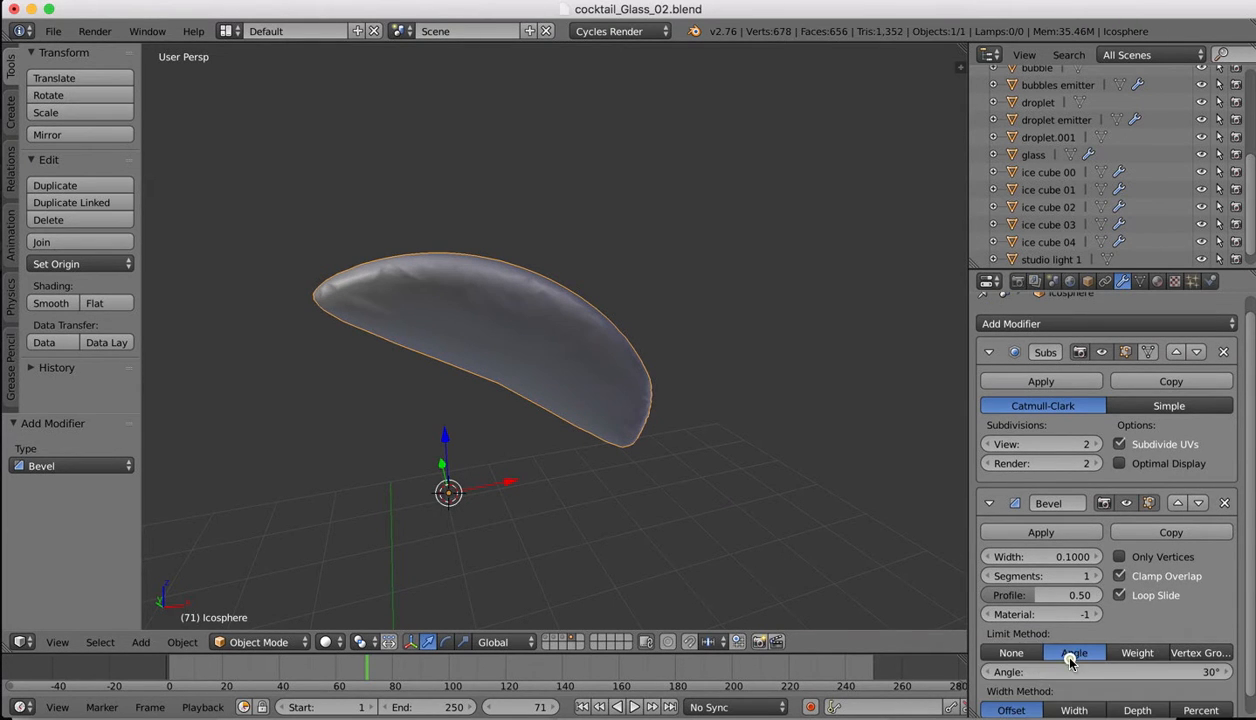
left_click_drag(1135, 673, 1137, 673)
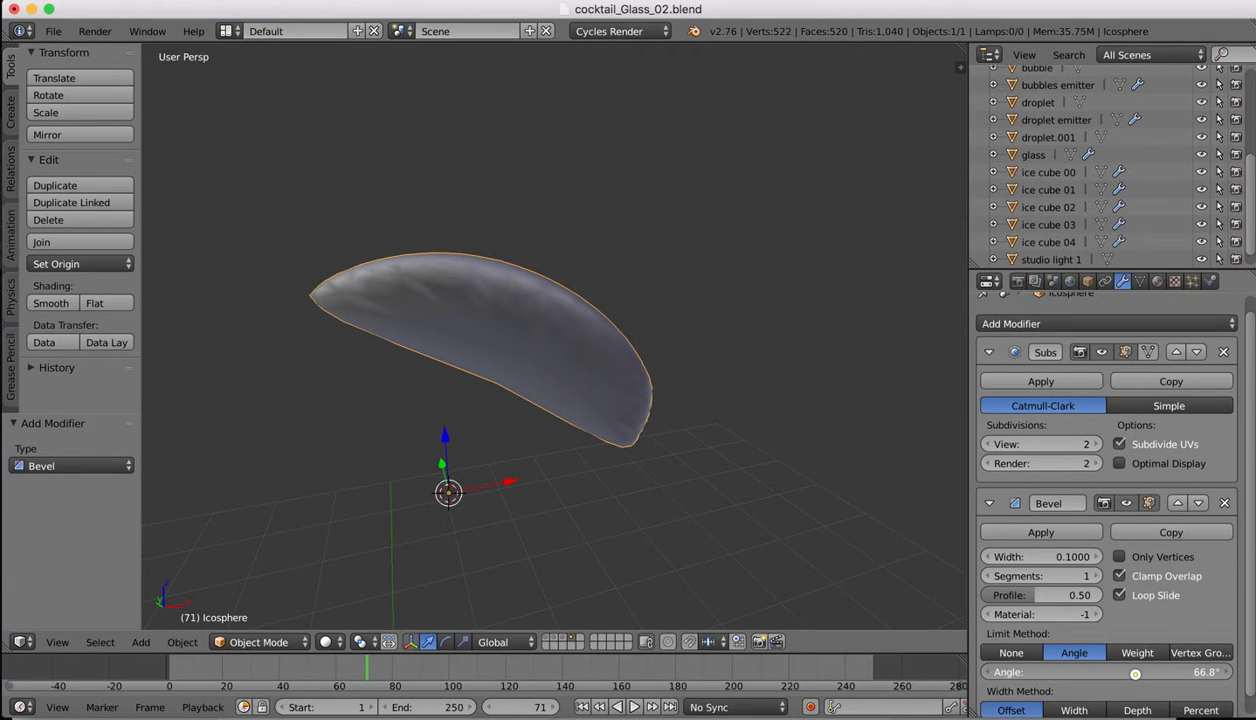
left_click_drag(1135, 673, 1135, 673)
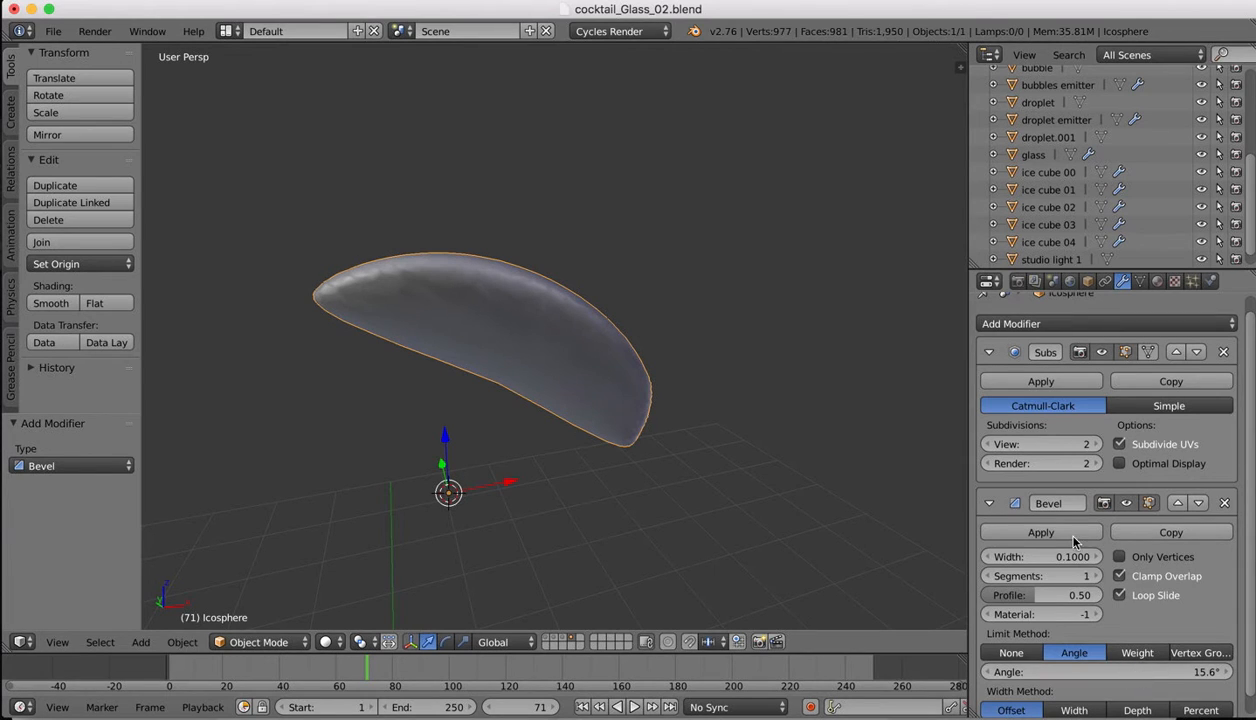
- Set the Bevel modifier's width to 0.086 and its segments to 2
left_click_drag(1055, 563, 1094, 571)
left_click(1096, 580)
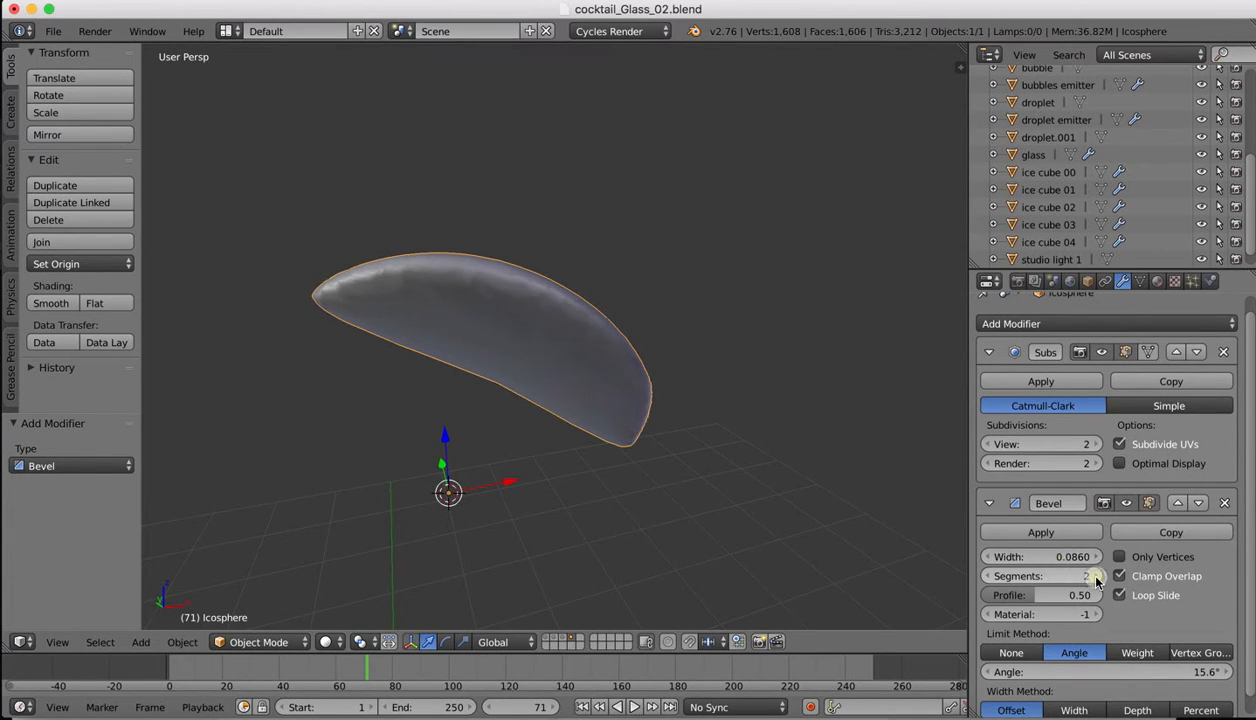
left_click(1096, 580)
left_click(988, 577)
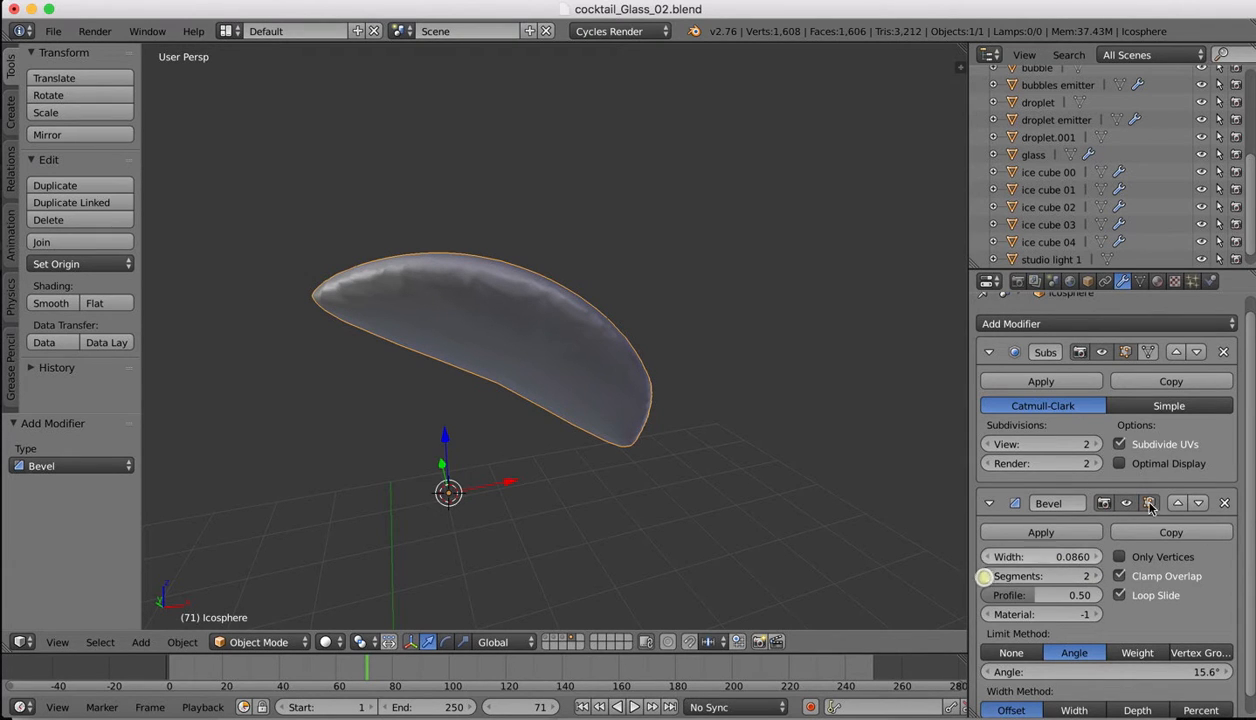
- Move the Bevel modifier above Subsurf, collapse both modifiers, and inspect the wedge from several sides
left_click(1177, 502)
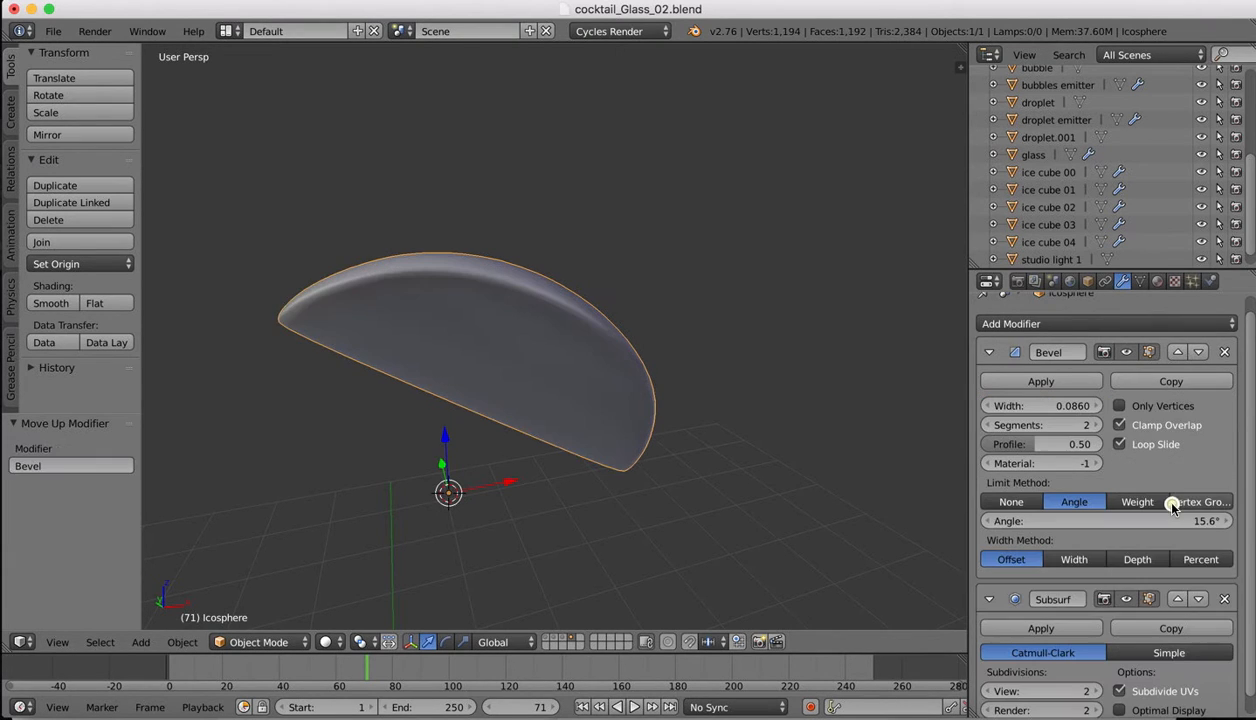
left_click(990, 599)
left_click(988, 352)
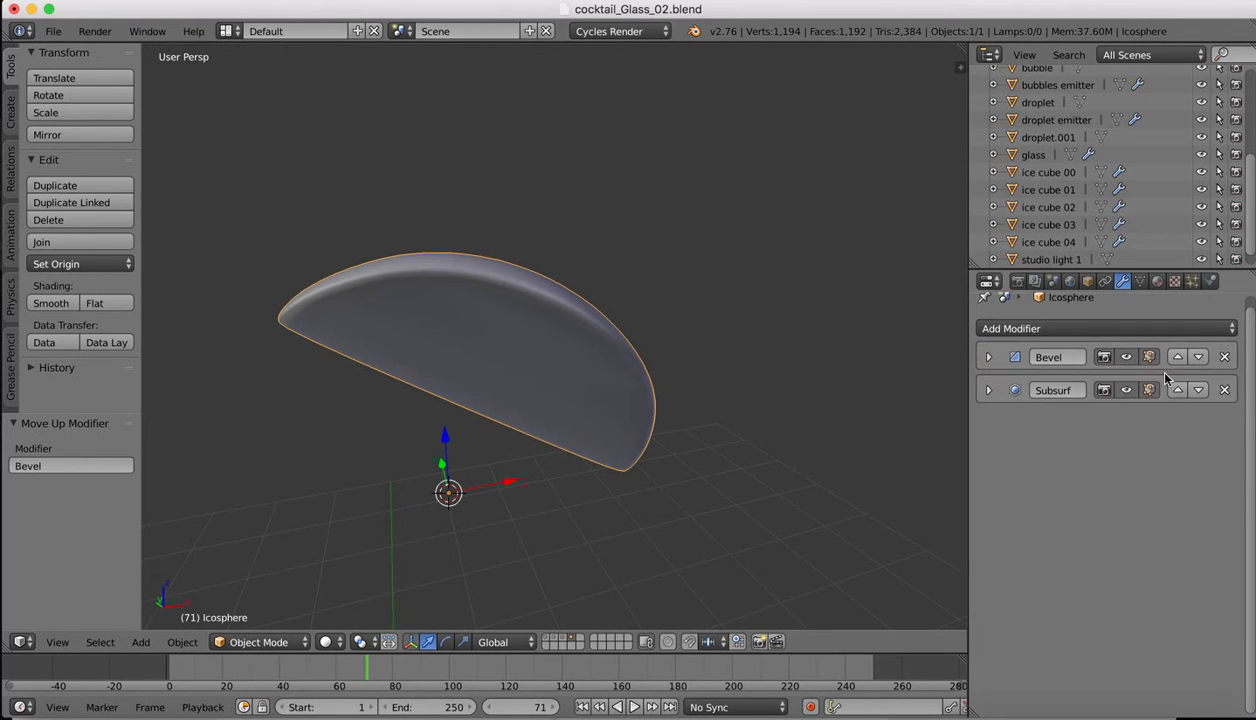
scroll(1115, 506, "up", 2)
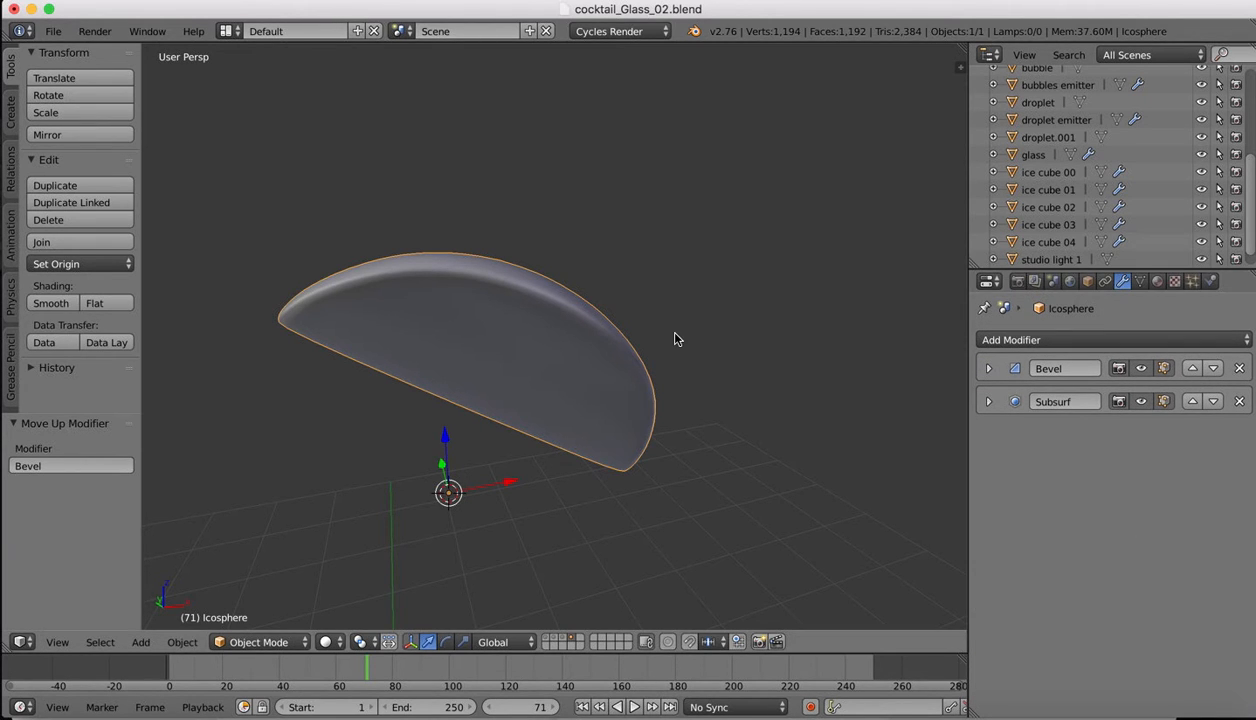
scroll(675, 339, "left", 10)
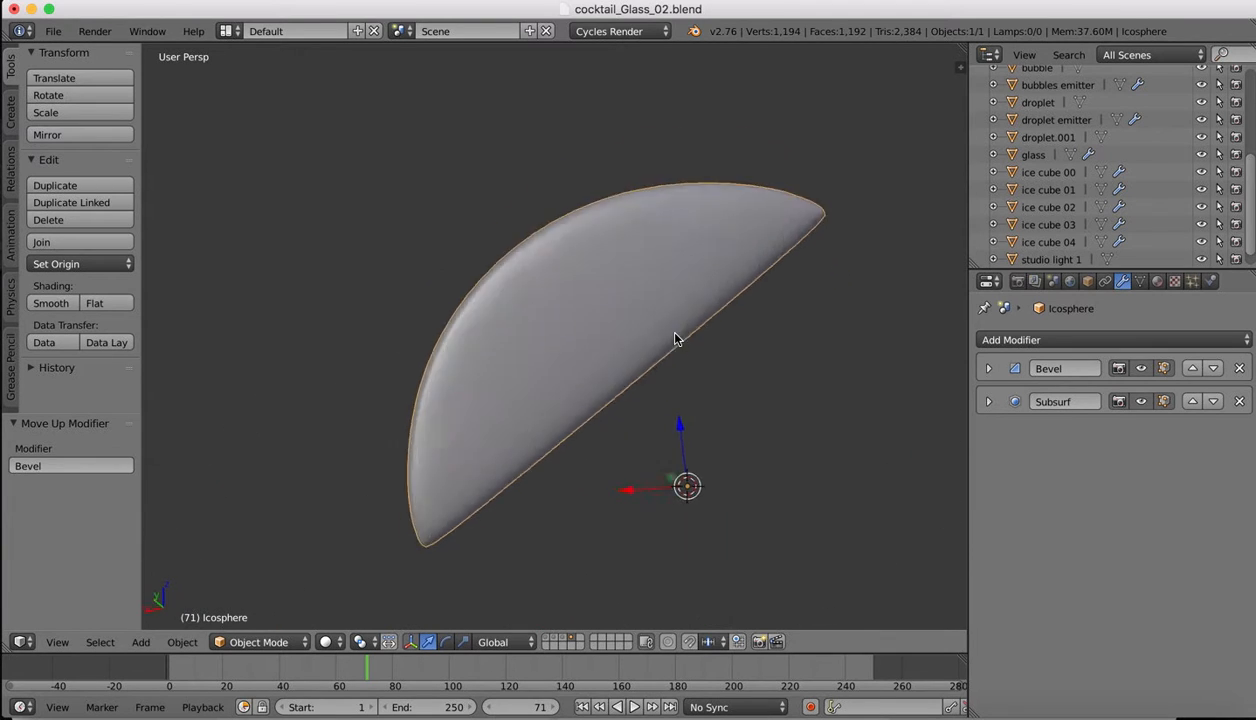
scroll(675, 339, "left", 10)
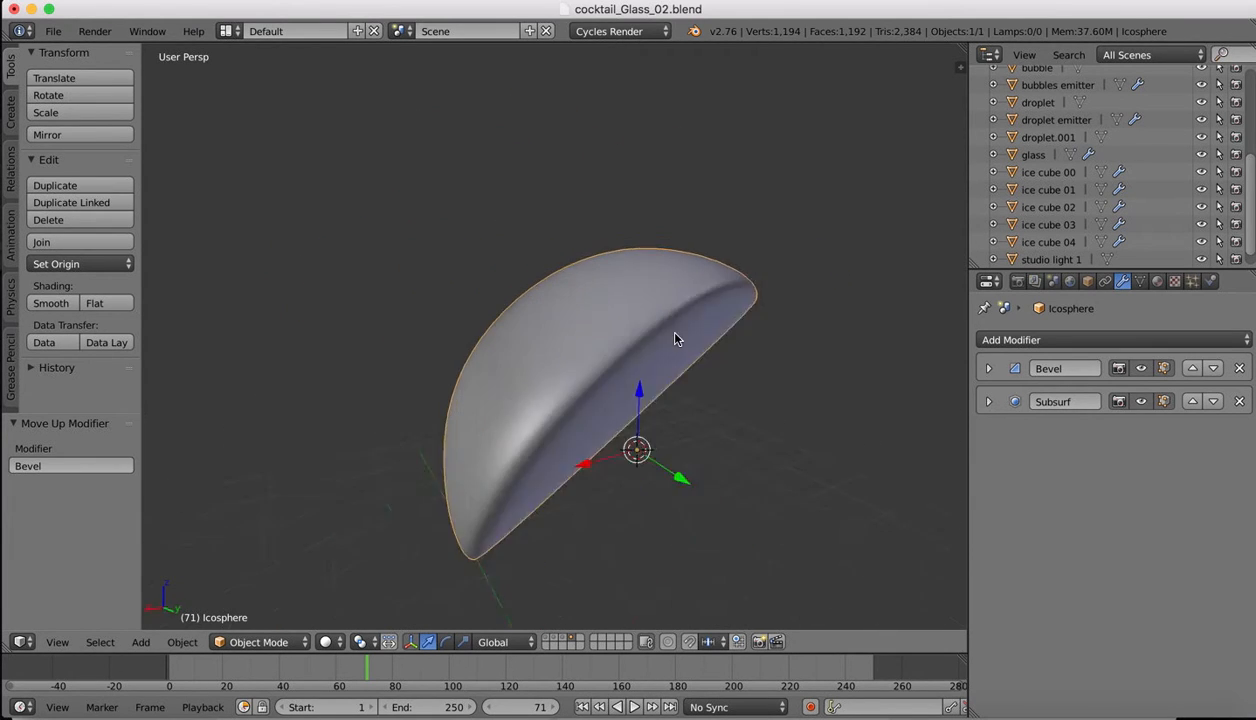
scroll(675, 339, "left", 5)
- Expand the Bevel settings, try a width of 0.026, and check the wedge's edges
left_click(988, 369)
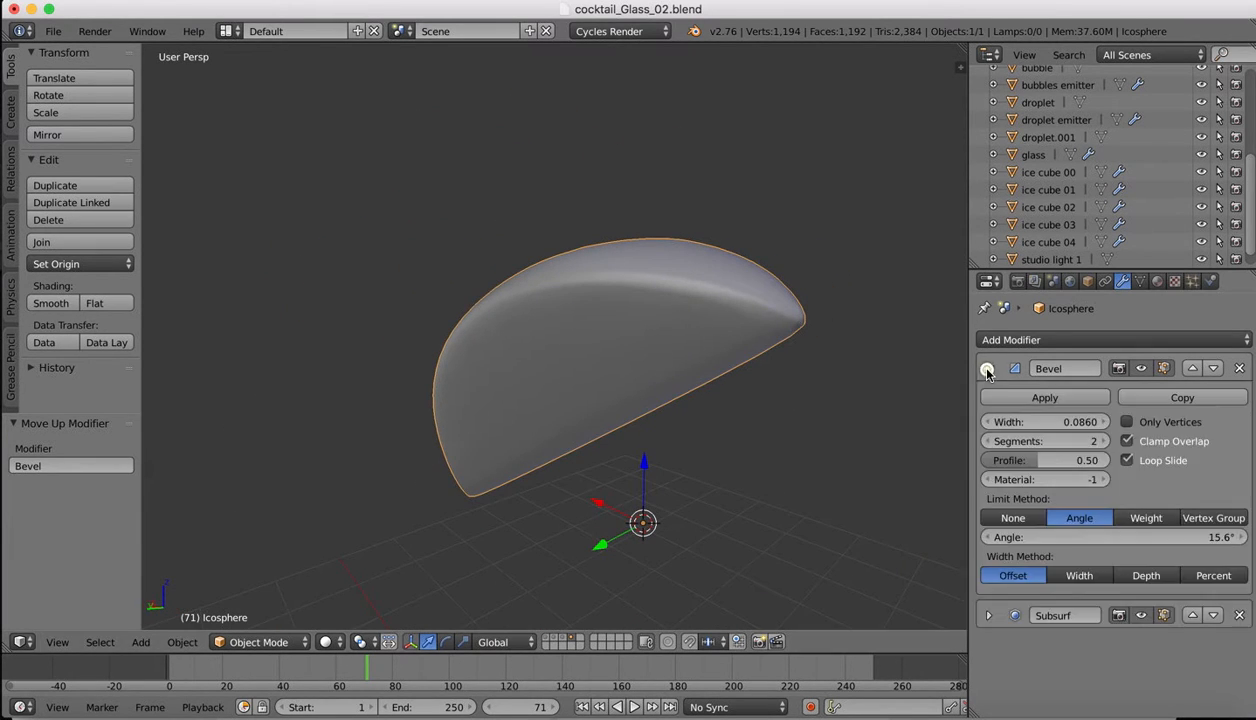
left_click_drag(1055, 421, 1075, 424)
scroll(869, 306, "right", 10)
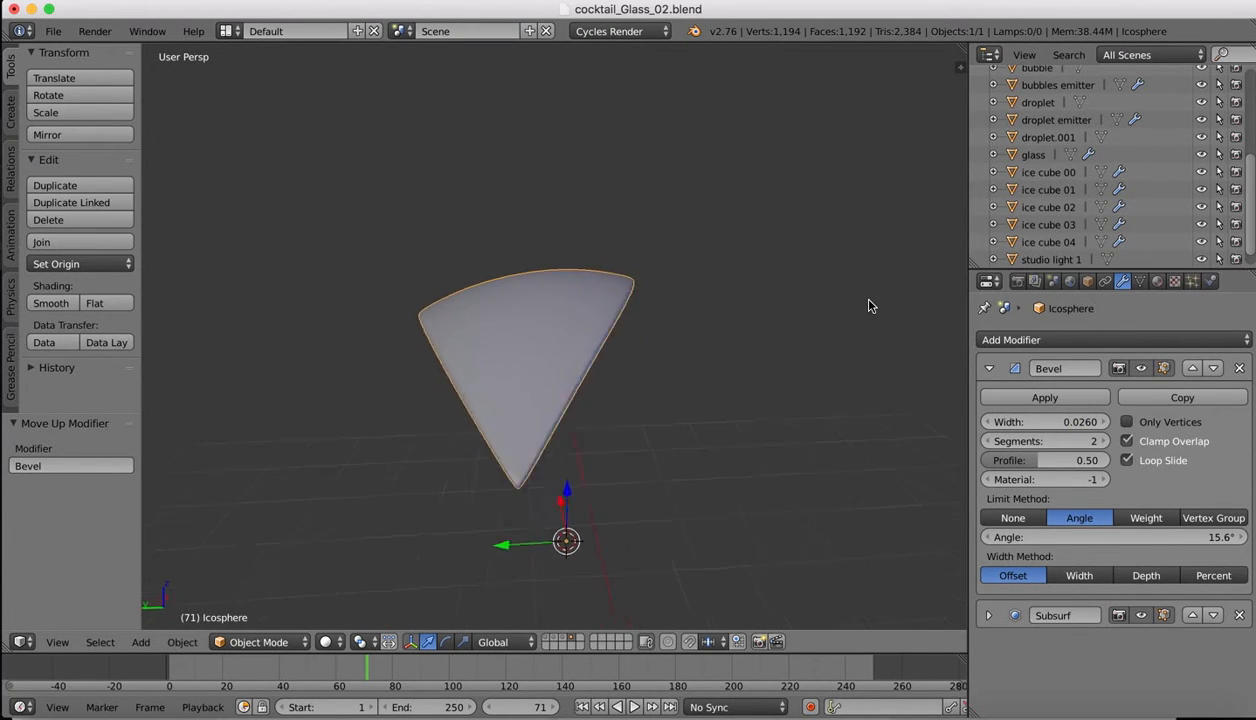
scroll(869, 301, "left", 10)
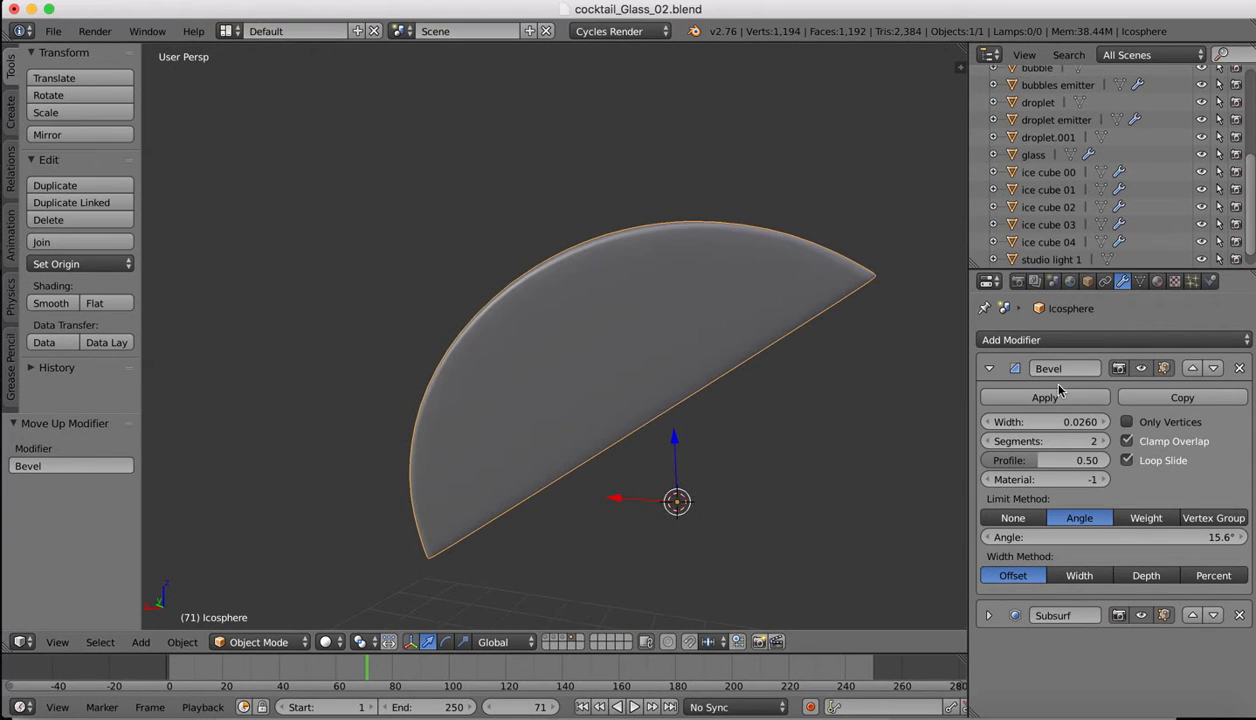
- Try raising the bevel segments to 4, check the edges, and return the segments to 2
left_click(1103, 441)
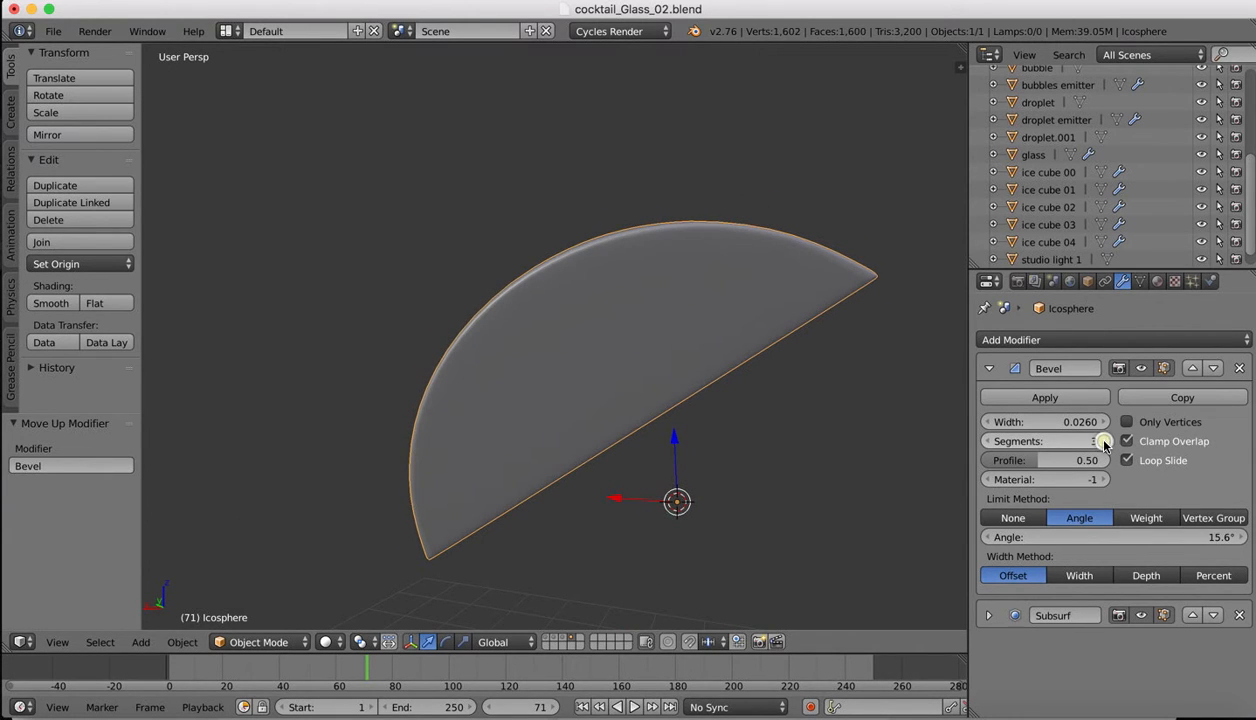
left_click(1104, 441)
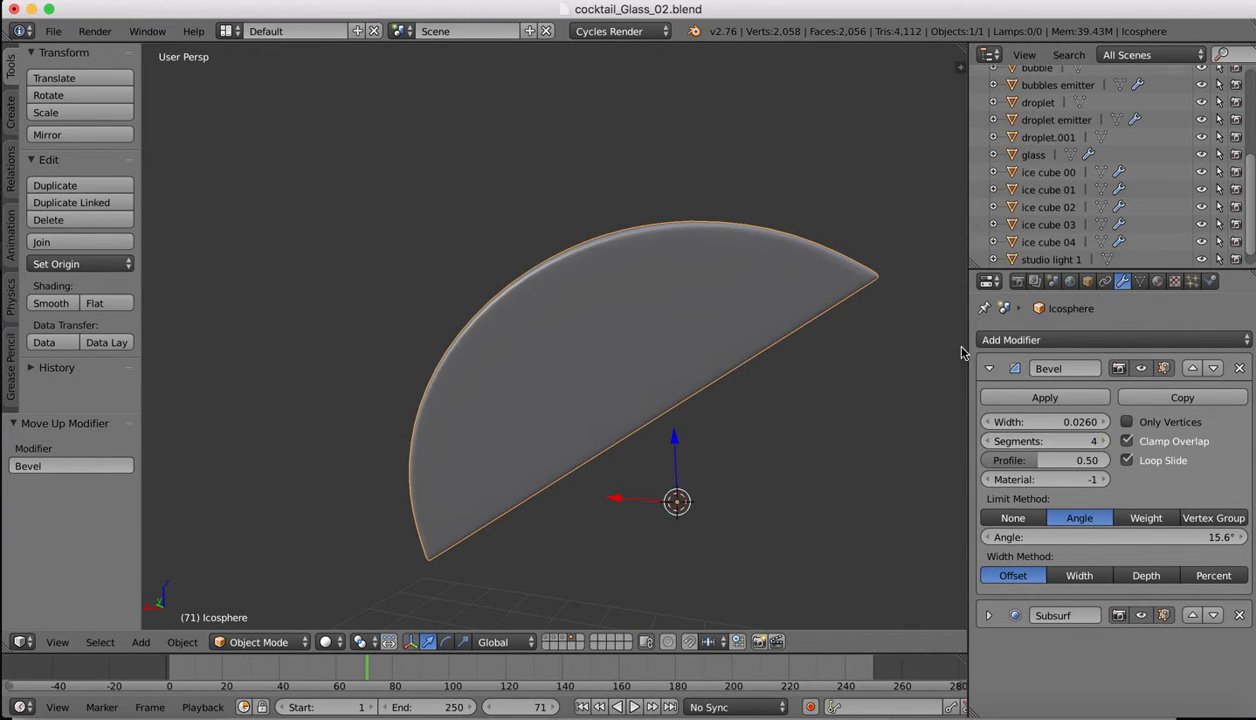
scroll(842, 256, "right", 10)
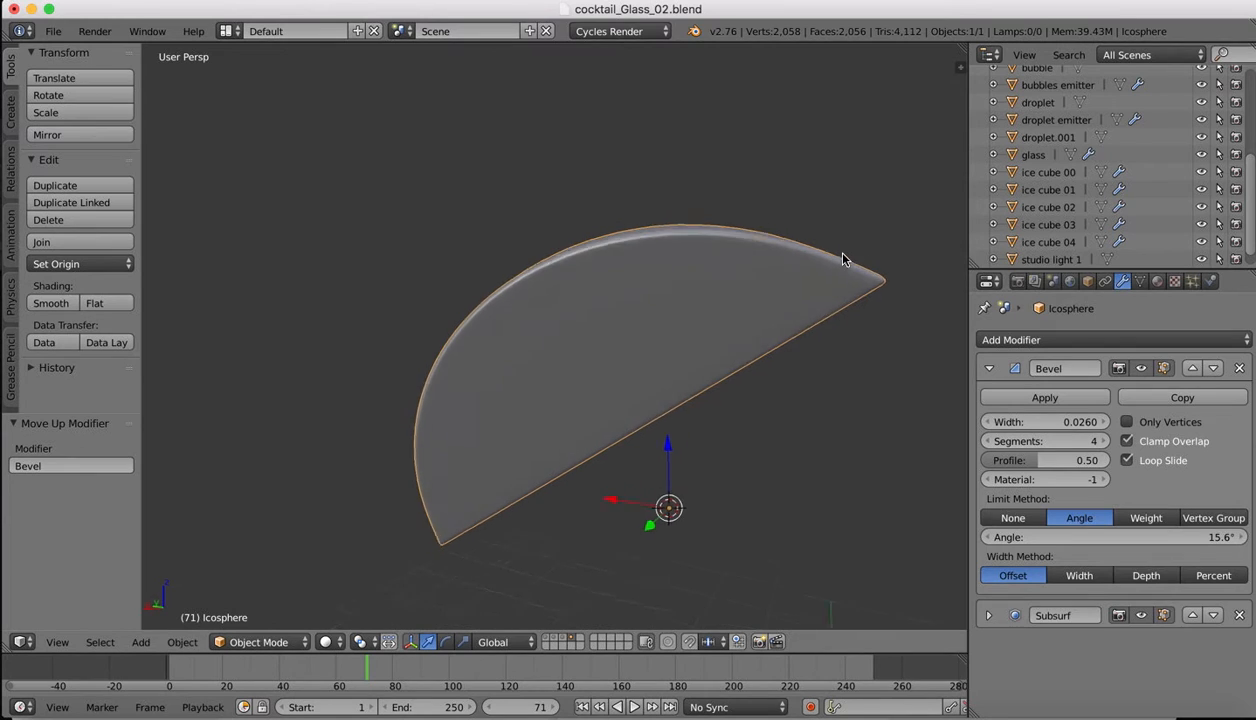
left_click(988, 443)
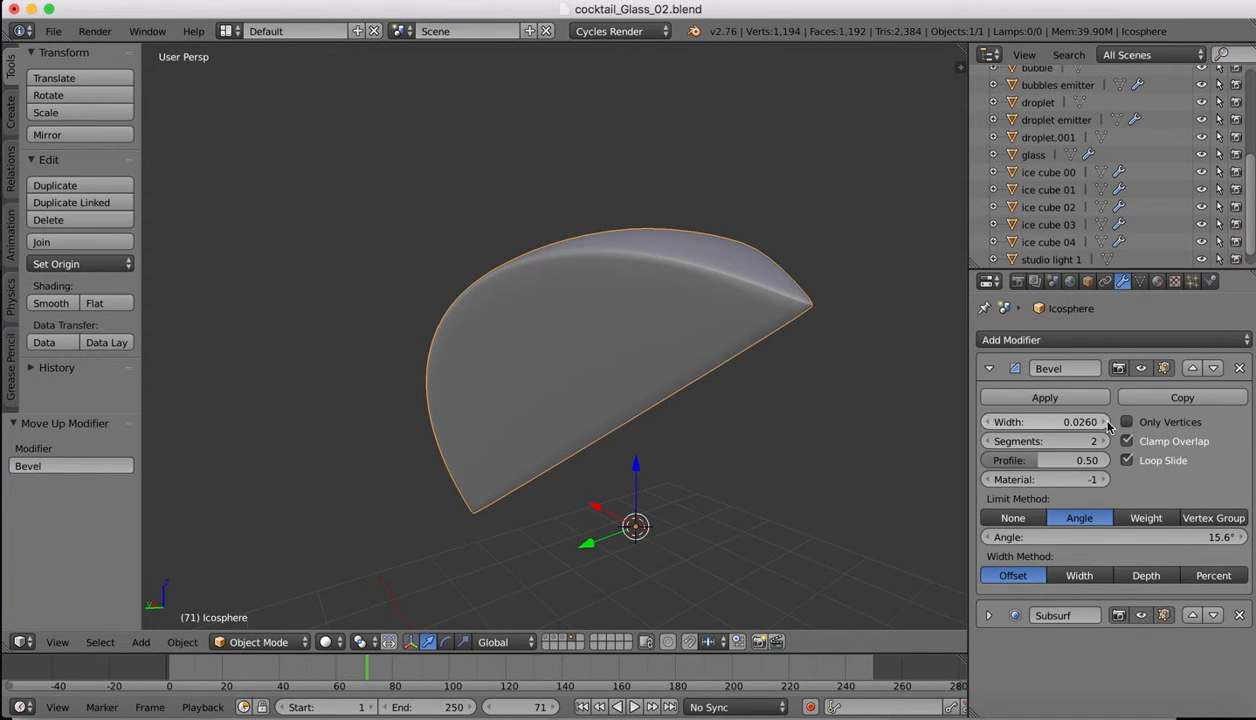
- Increase the bevel width to 0.08, checking the softened edges from several sides
left_click(1086, 420)
left_click_drag(1086, 418, 1088, 418)
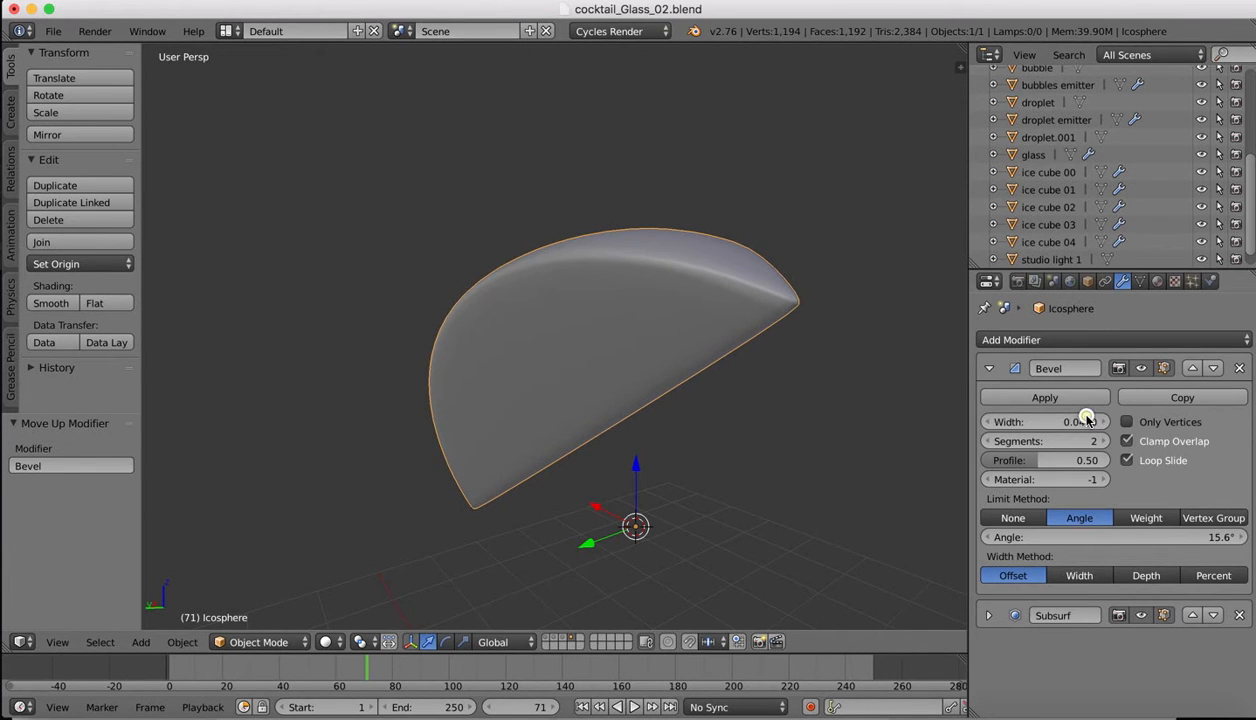
scroll(698, 237, "left", 10)
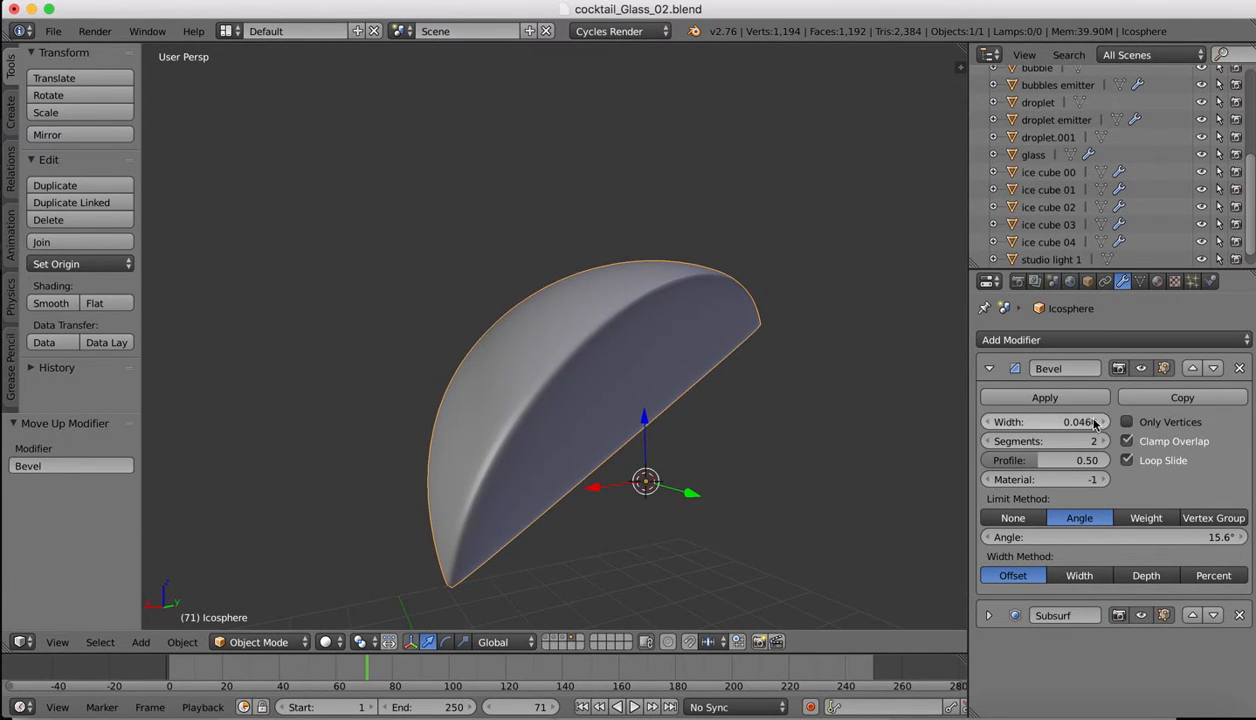
left_click_drag(1095, 424, 1087, 421)
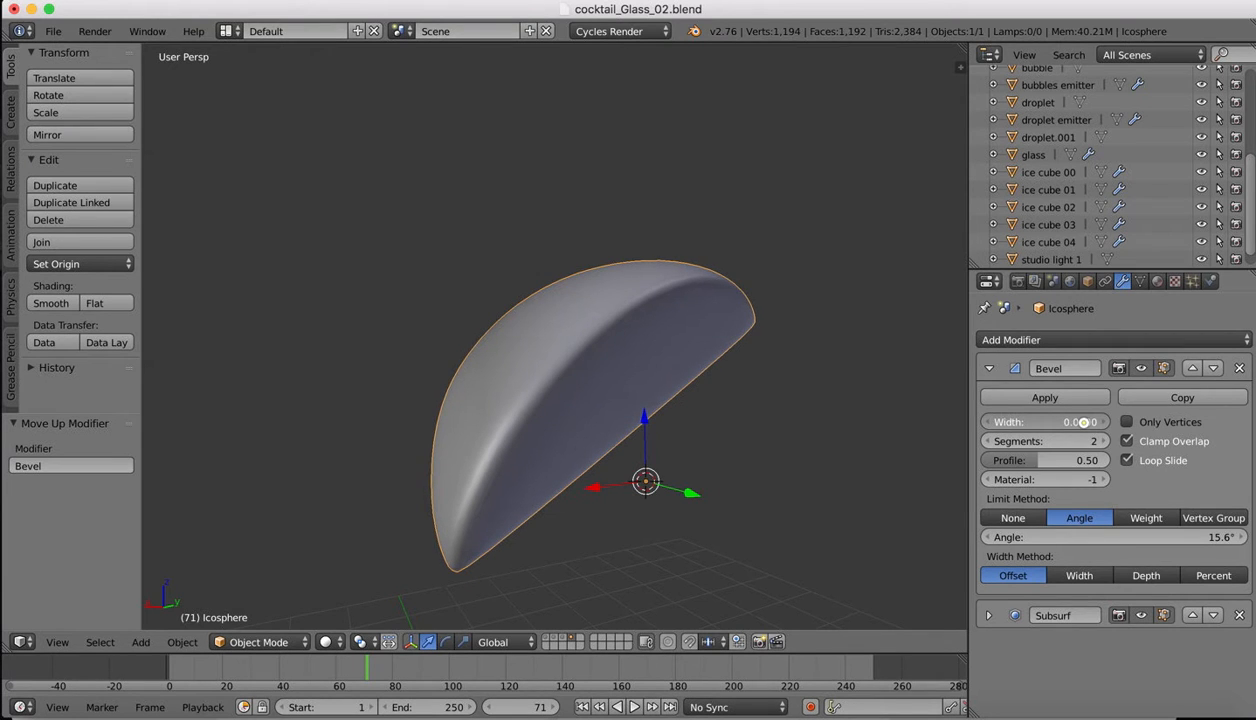
scroll(701, 374, "right", 10)
scroll(700, 374, "right", 10)
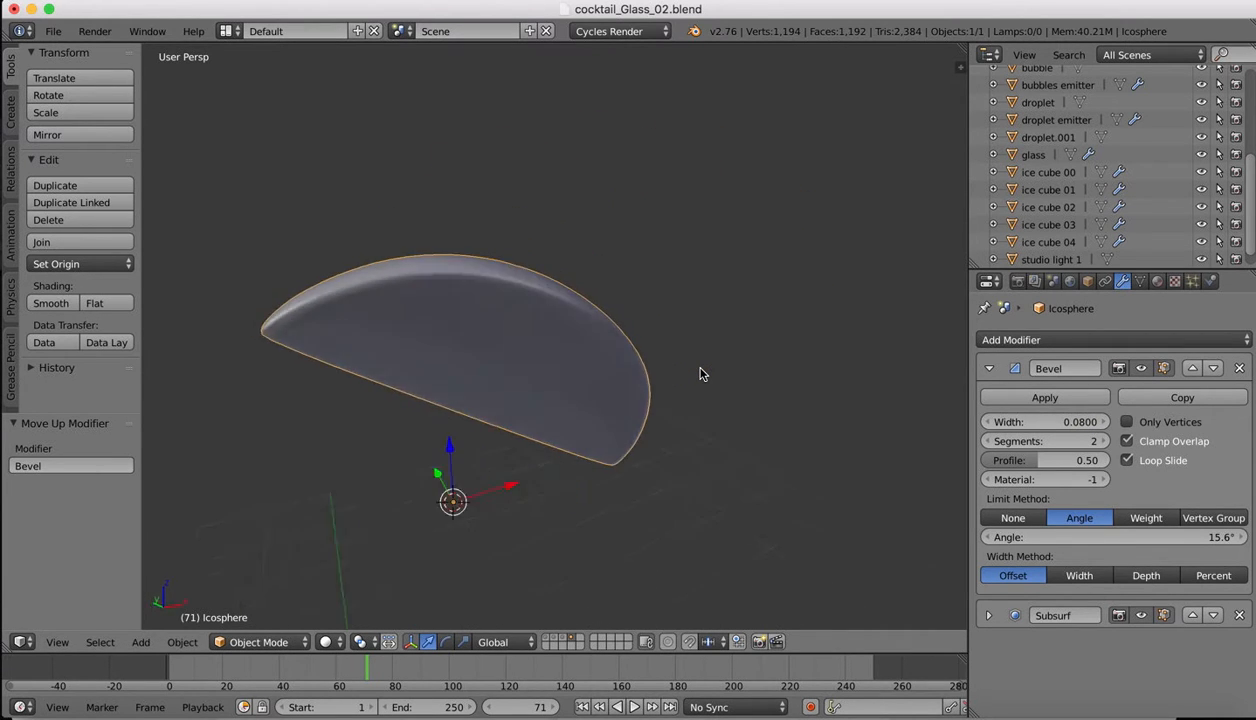
scroll(701, 374, "right", 8)
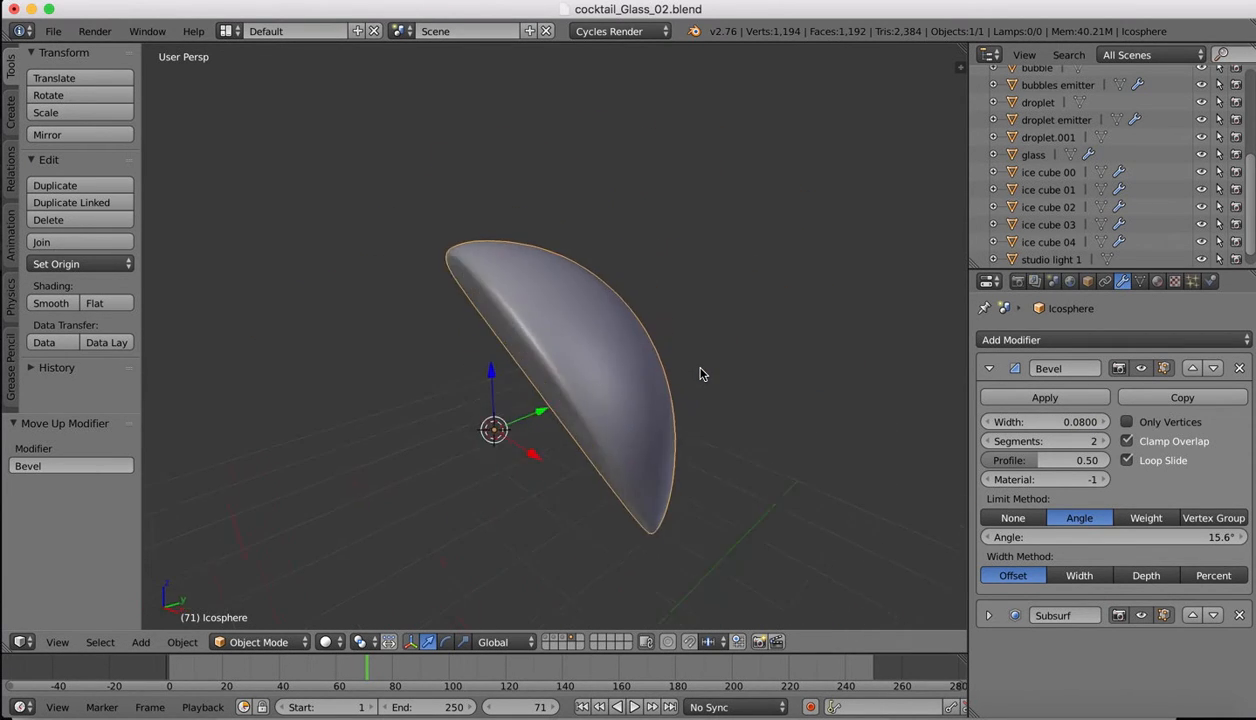
- Show the cocktail glass layer together with the wedge and move the wedge about 1.37 units along X beside the glass
left_click(550, 642, "shift")
scroll(683, 301, "down", 8)
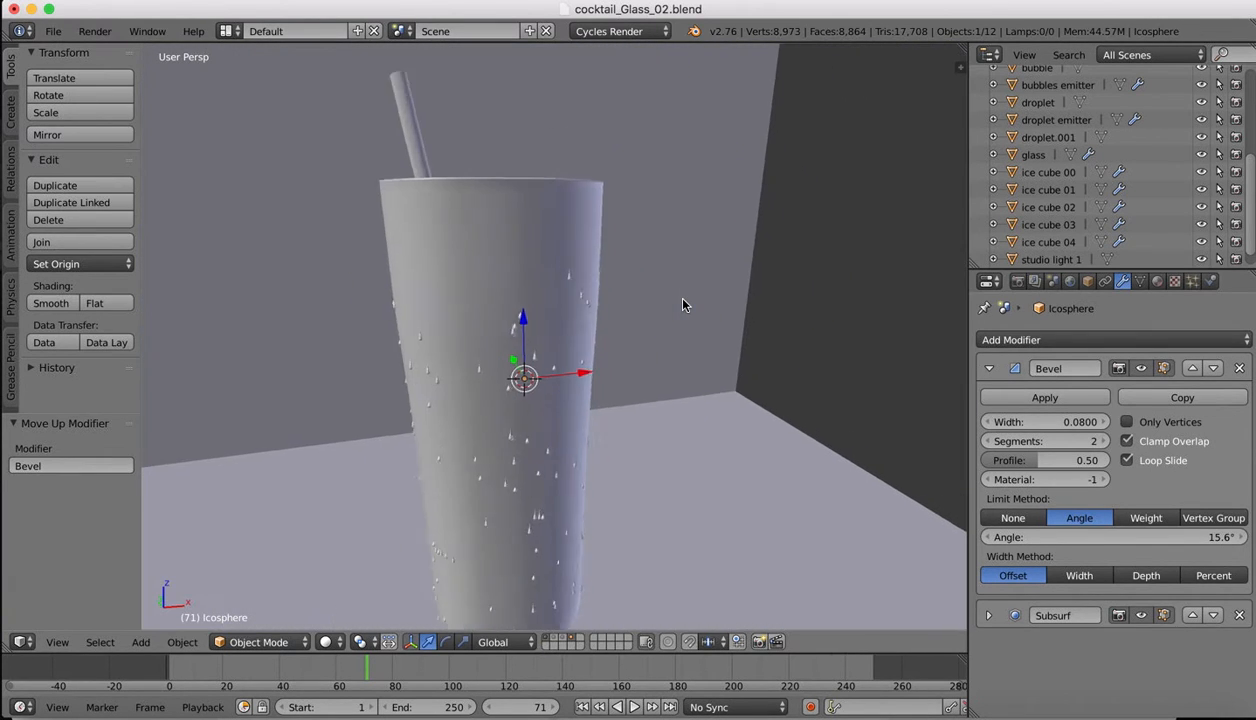
left_click_drag(578, 376, 655, 355)
- Scale the wedge up by about 1.45 and raise it about 2.11 units along Z to the glass rim
key("s")
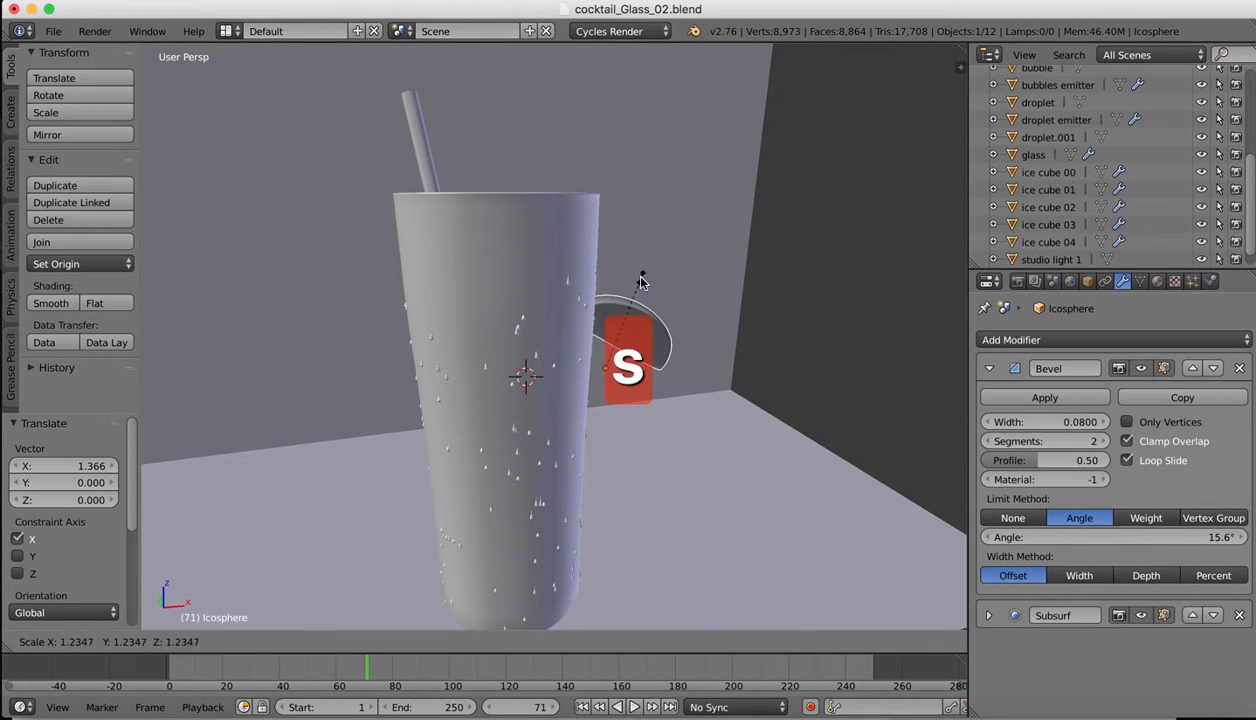
left_click(647, 262)
left_click_drag(605, 305, 586, 181)
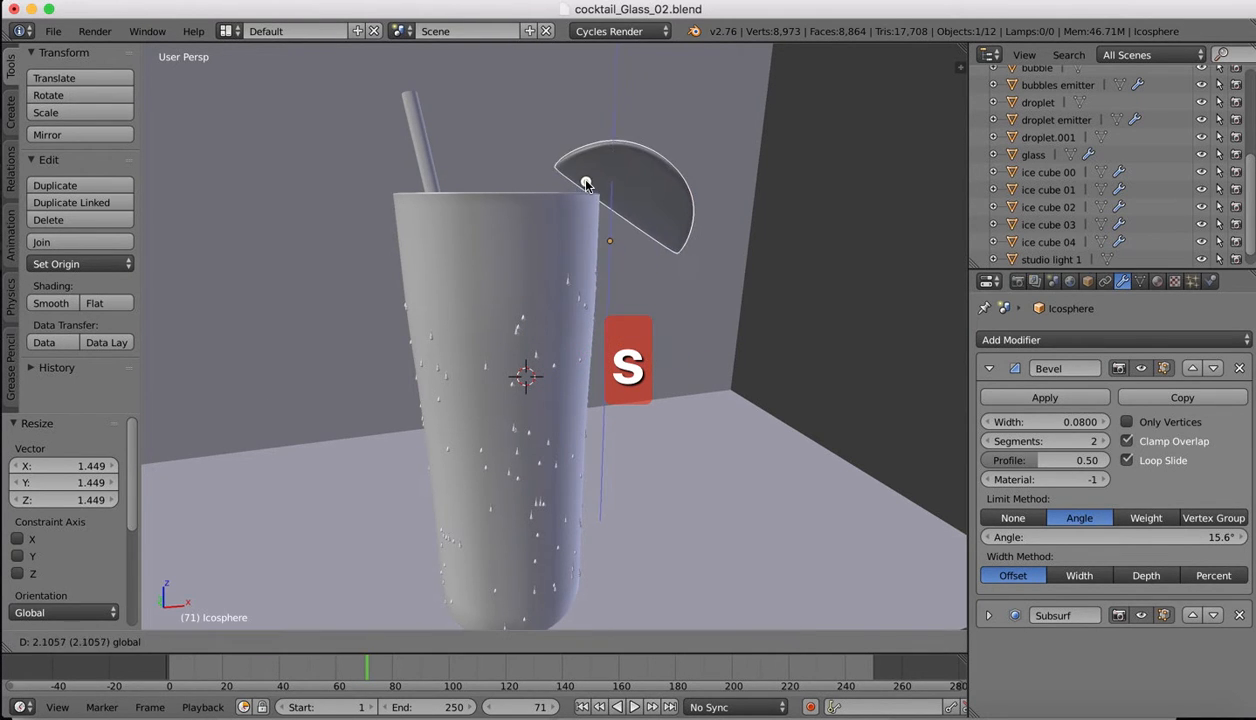
- Shift the wedge over the glass rim by about -1.37 units along X and -0.74 along Y
middle_click_drag(586, 181, 606, 181)
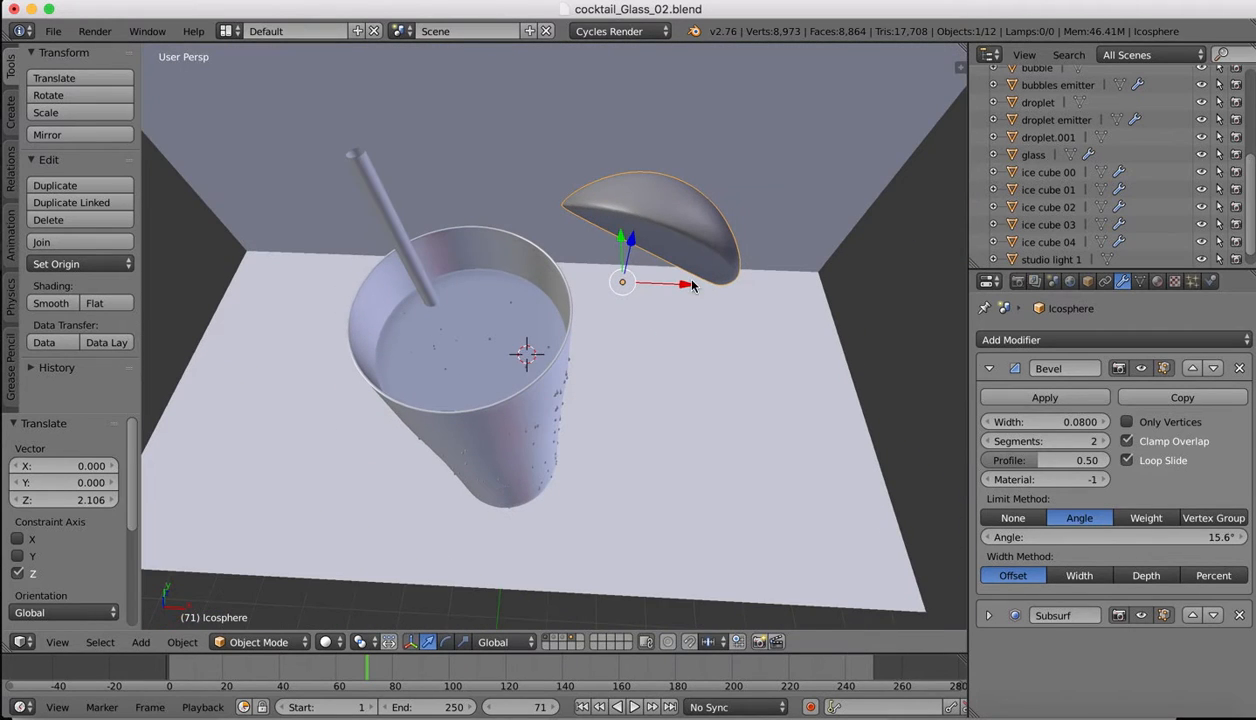
left_click_drag(680, 282, 577, 310)
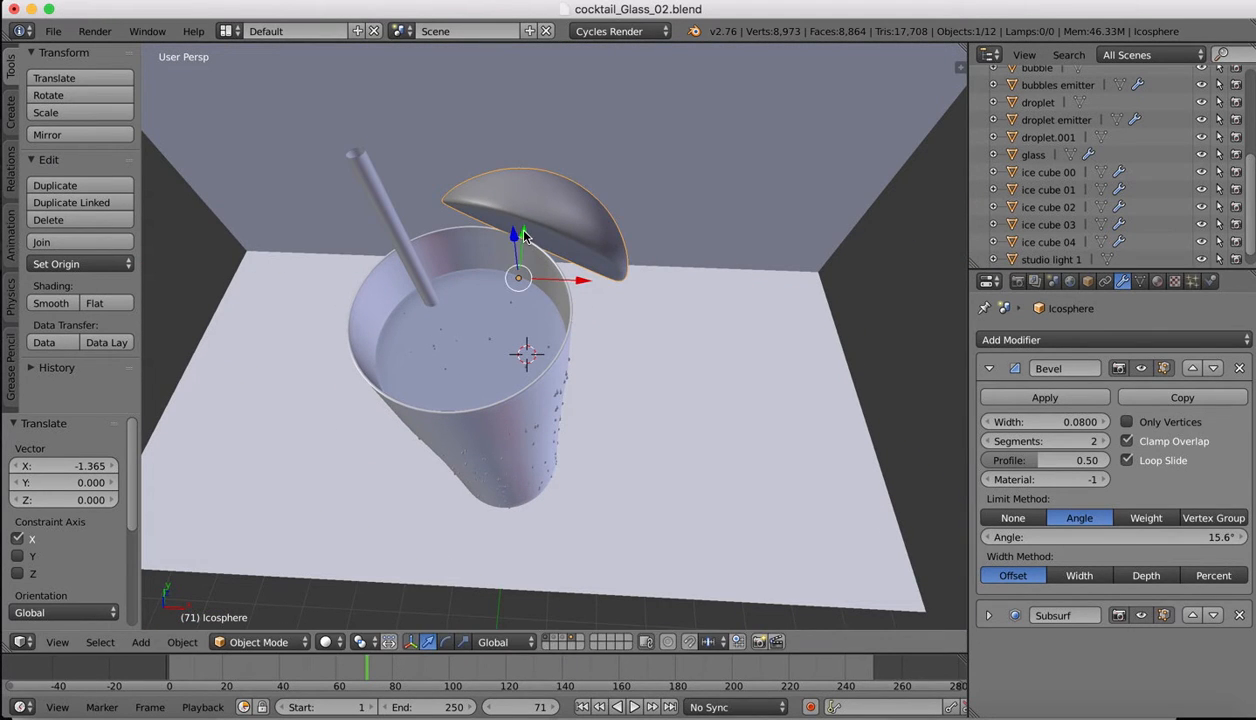
left_click_drag(525, 235, 519, 280)
- Fine-tune the wedge on the rim by about 0.26 units along X and -0.06 along Z, and check its placement from above
middle_click_drag(519, 280, 571, 249)
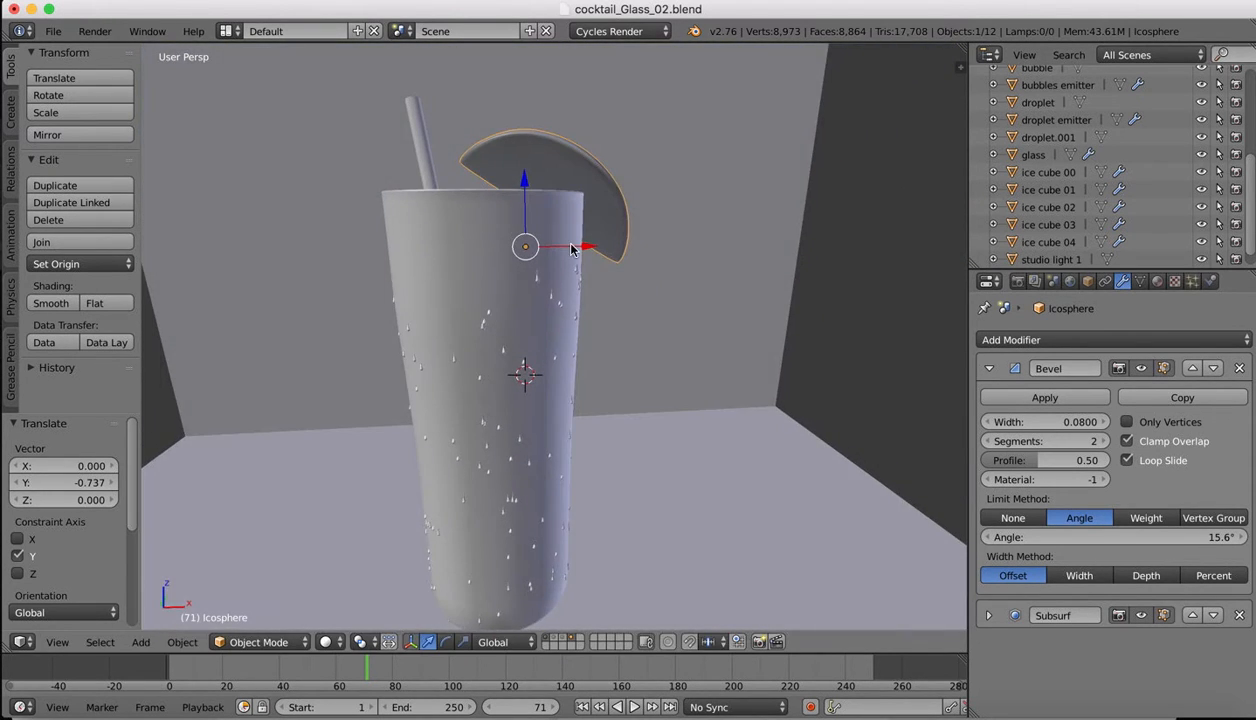
left_click_drag(587, 246, 606, 247)
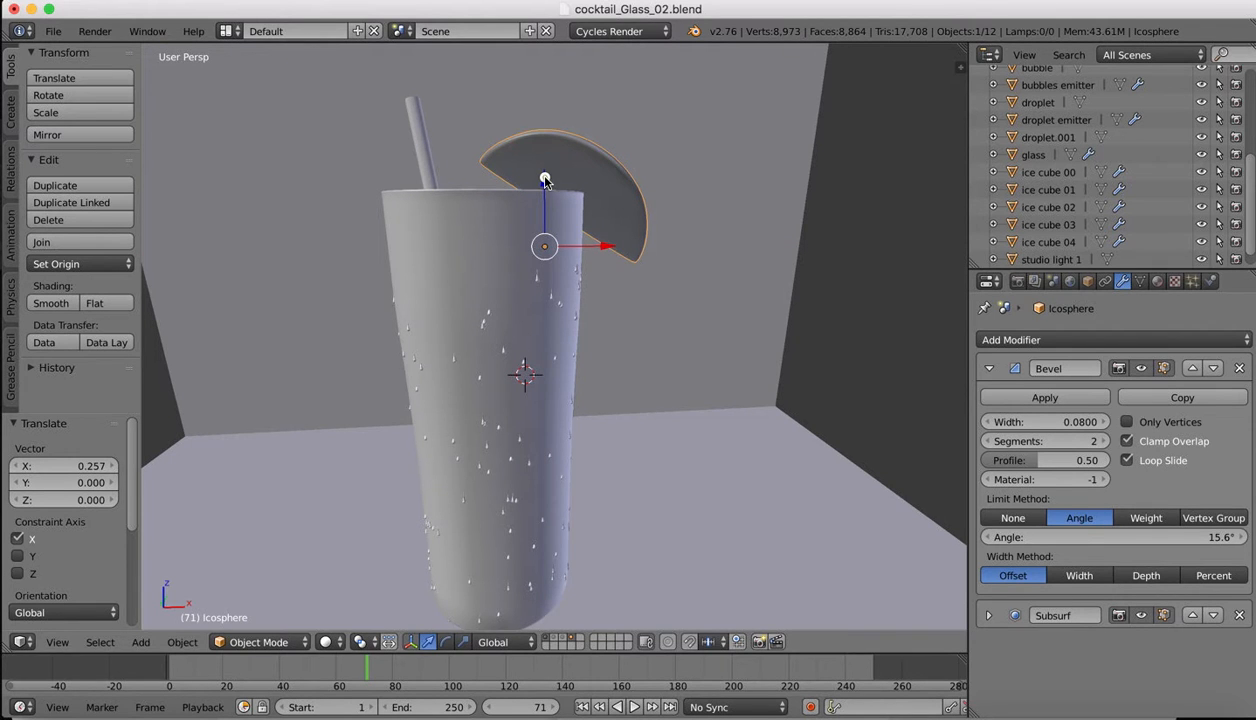
left_click_drag(545, 179, 545, 184)
middle_click_drag(602, 194, 607, 200)
middle_click_drag(607, 195, 604, 188)
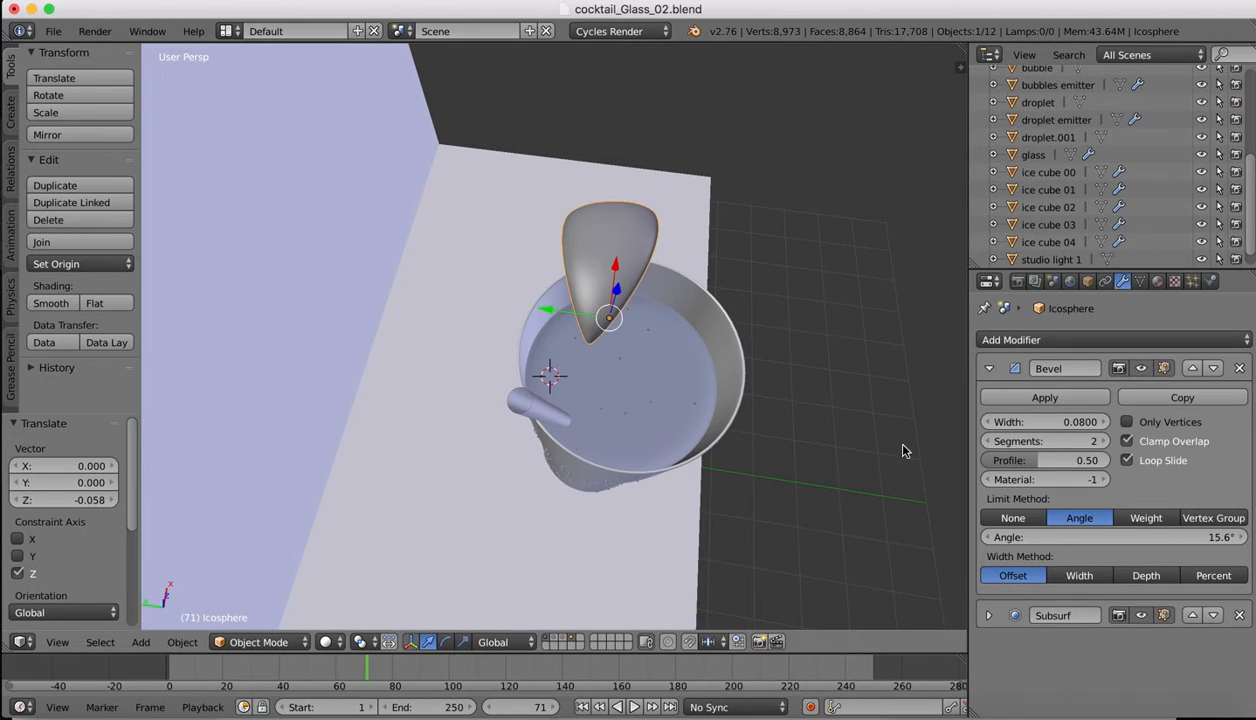
- Switch to the rotate manipulator and rotate the wedge about 21.5° around Z, then check its alignment with the glass
left_click(443, 643)
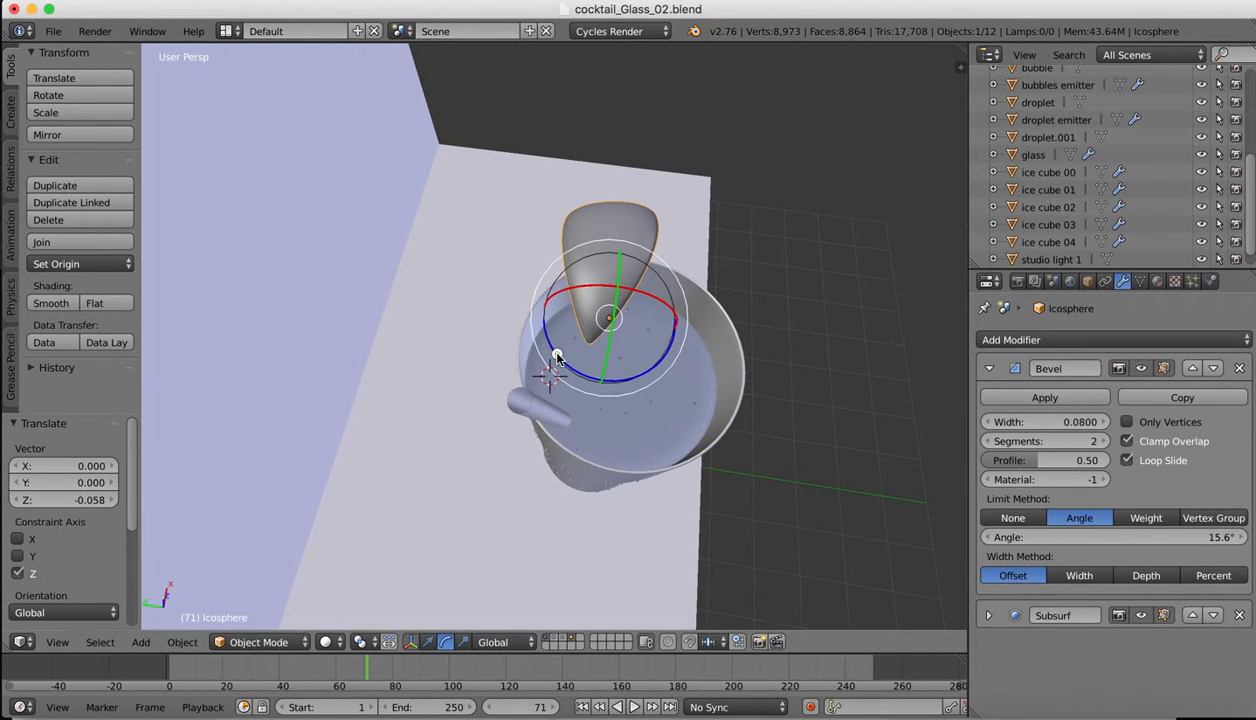
left_click_drag(557, 357, 579, 360)
middle_click_drag(629, 217, 577, 212)
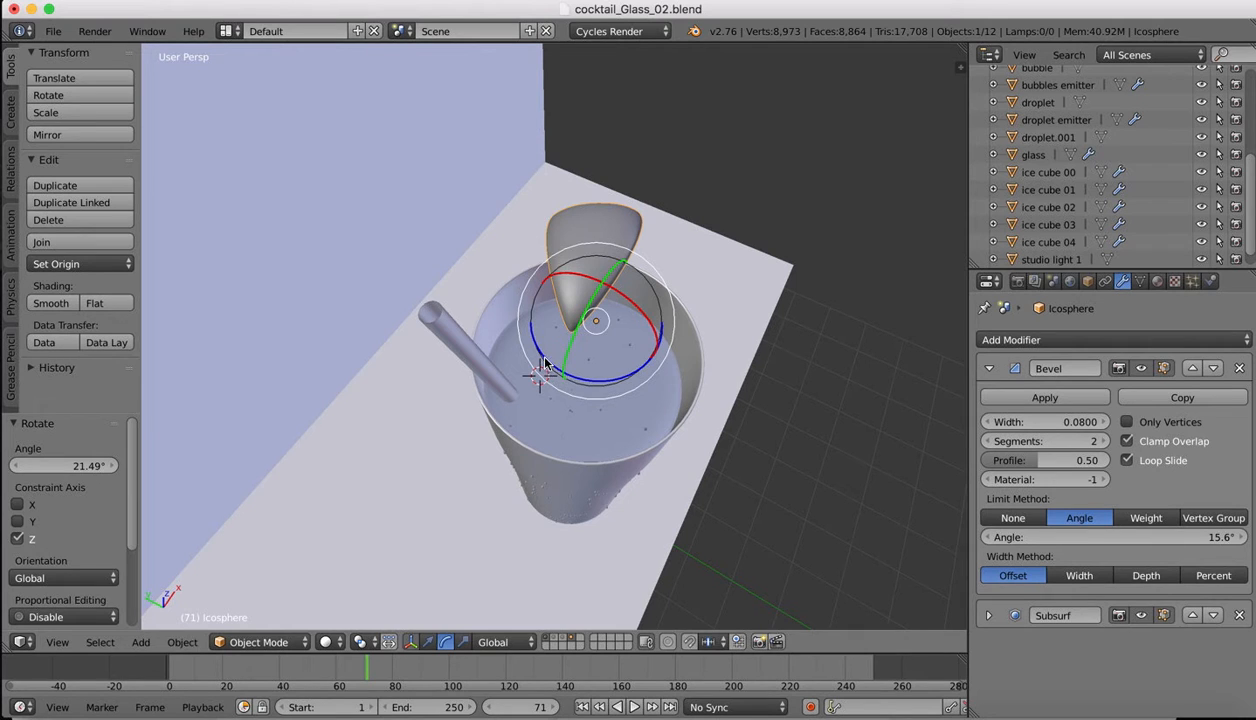
- Rotate the wedge about -34.2° around Z, then shift it about -0.63 units along Y over the glass rim
left_click_drag(543, 365, 515, 329)
middle_click_drag(515, 329, 600, 269)
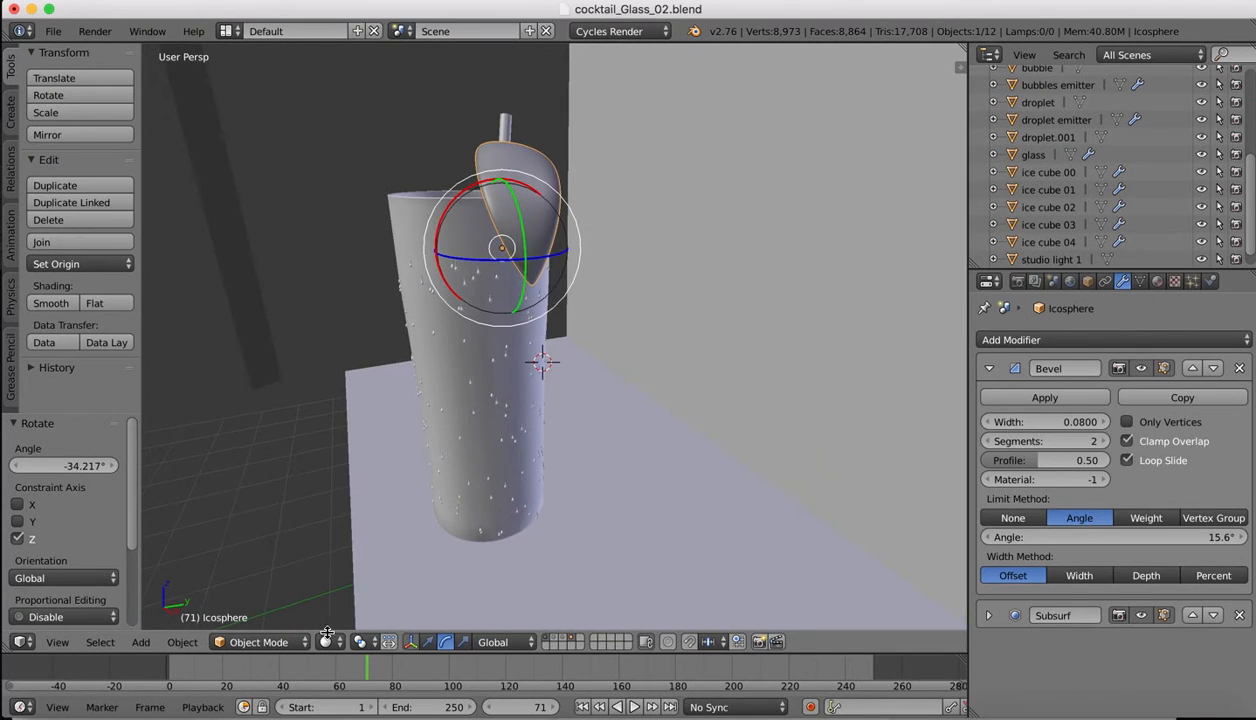
left_click(428, 642)
middle_click_drag(560, 360, 535, 333)
left_click_drag(537, 304, 516, 348)
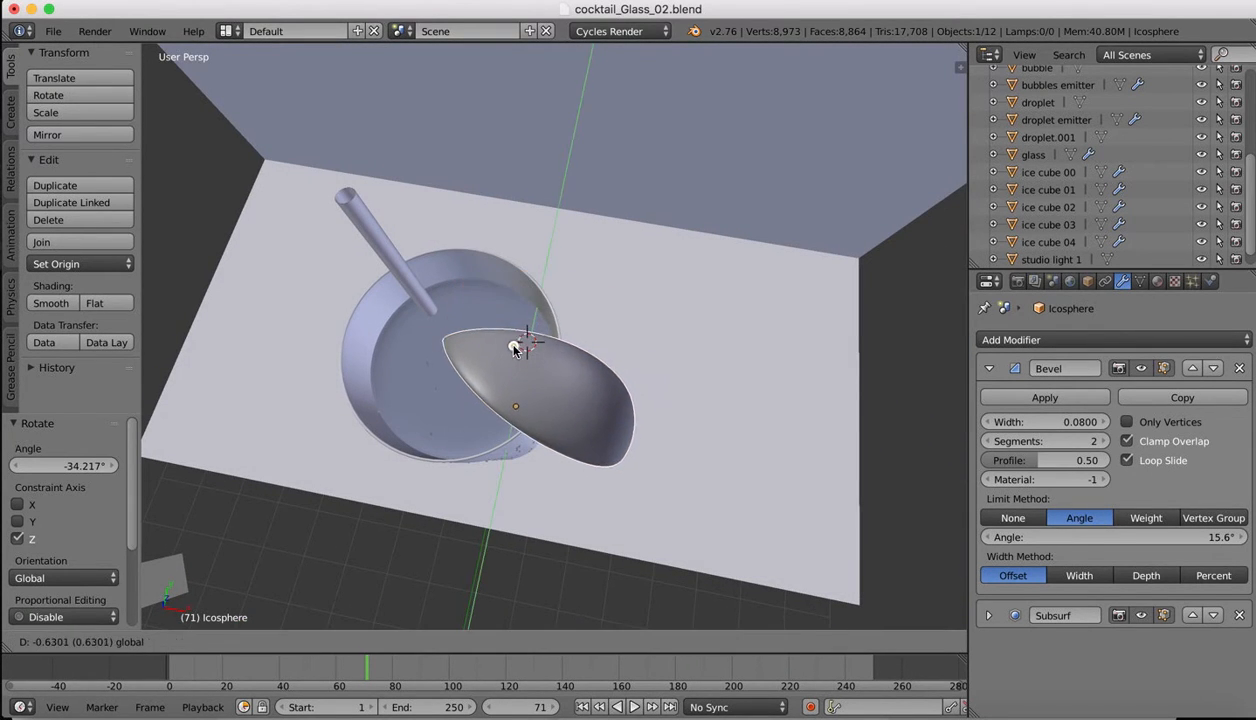
mouse_move(516, 348)
middle_mouse_down()
mouse_move(519, 360)
mouse_move(512, 348)
middle_mouse_up()
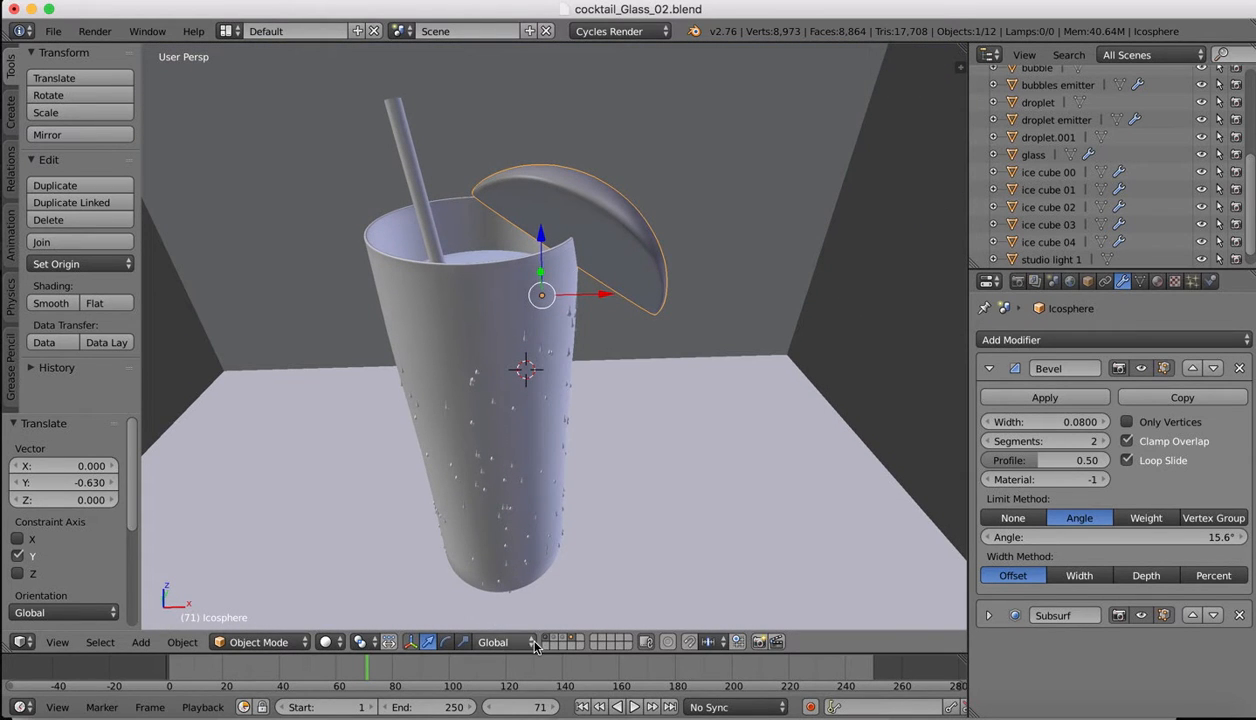
- Look through the camera and nudge the wedge slightly along negative X and about 0.056 units up along Z
left_click(58, 643)
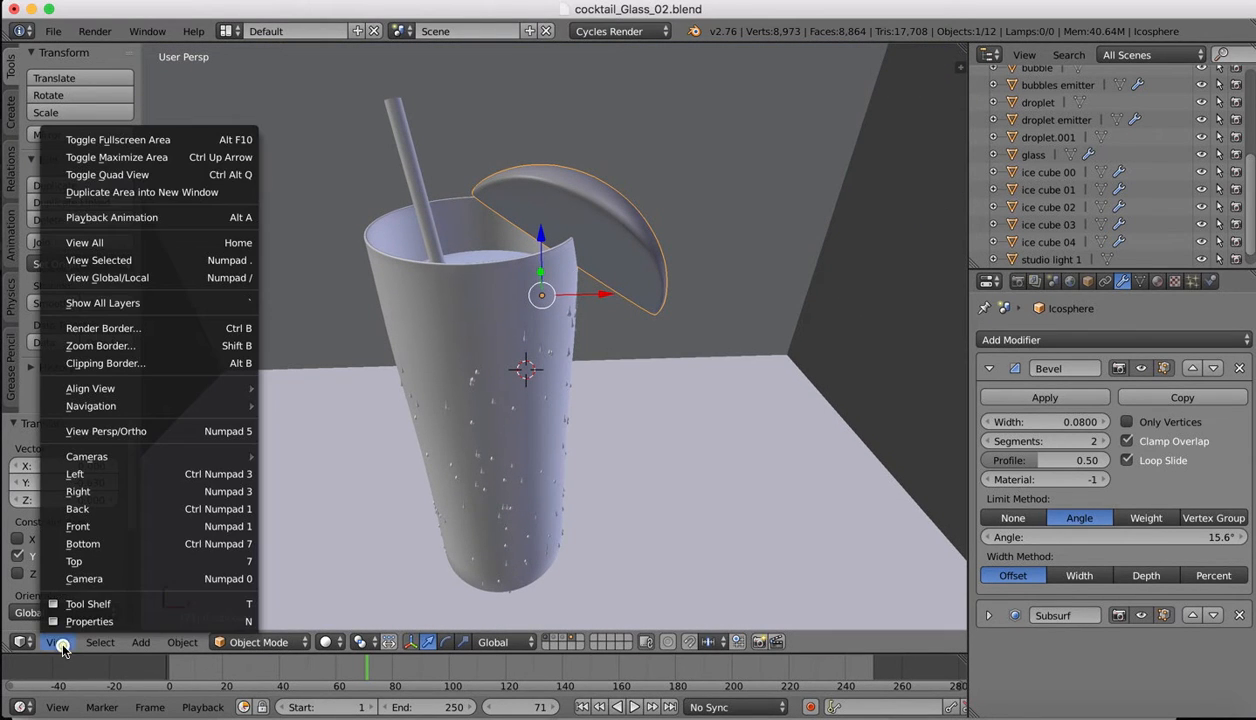
left_click(88, 579)
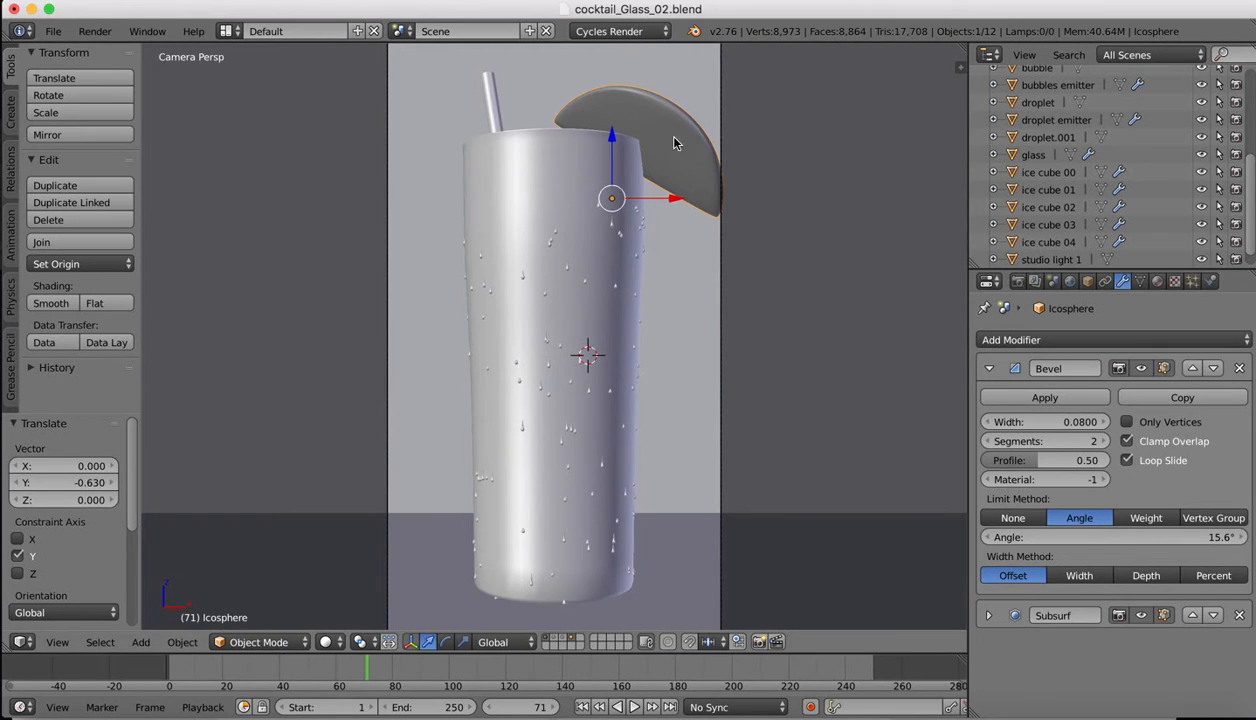
left_click_drag(673, 202, 653, 196)
left_click_drag(591, 140, 591, 129)
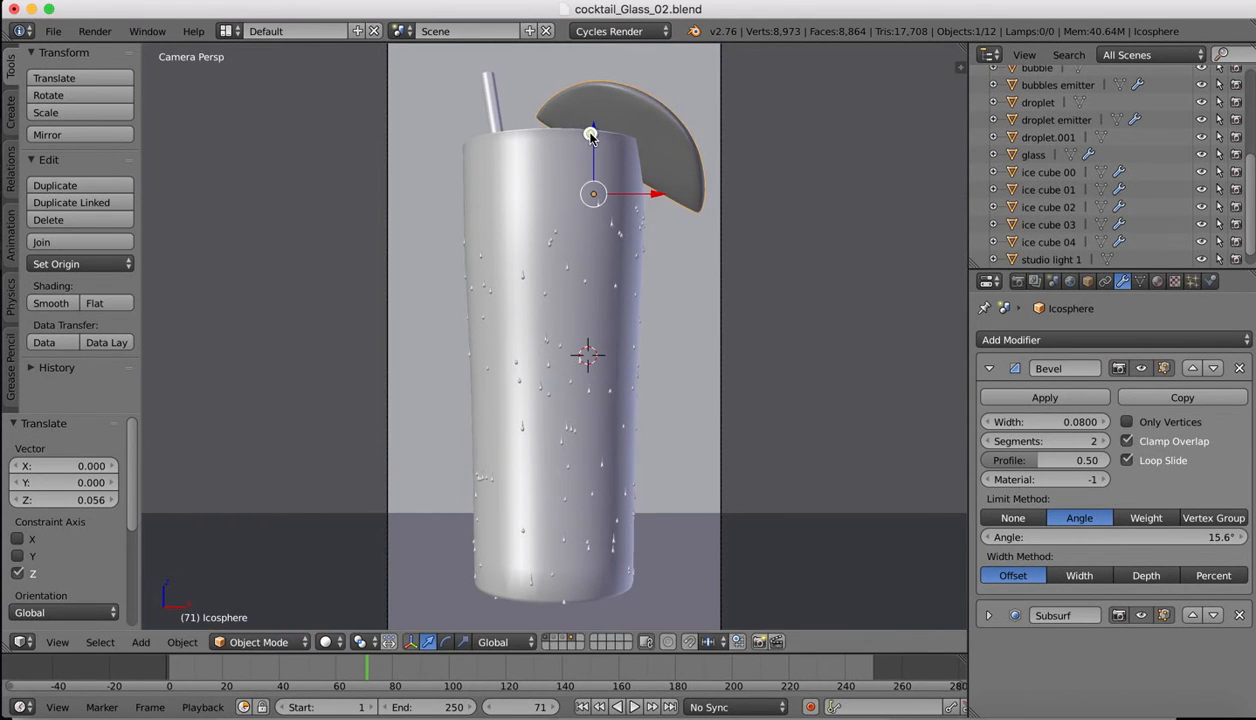
- Raise the camera about 1.52 units along Z and rotate it about -11.2° around X
key("KP_0")
middle_click_drag(601, 210, 377, 353)
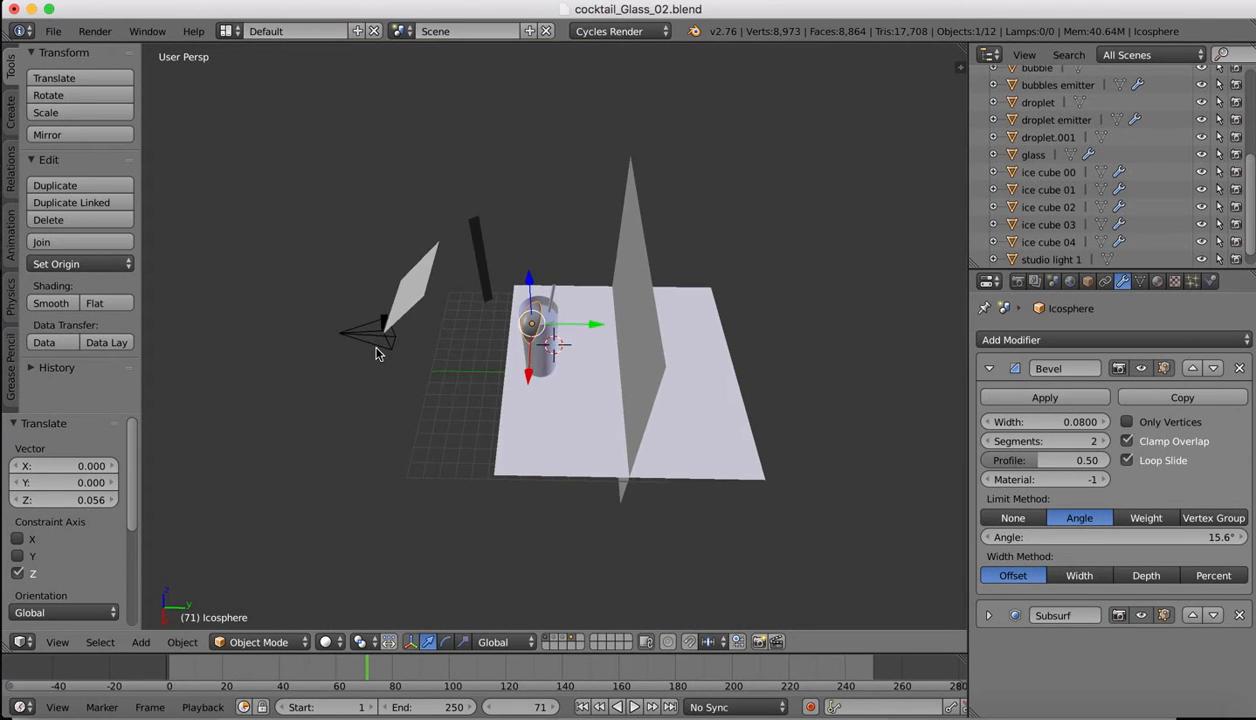
right_click(369, 347)
middle_click_drag(447, 310, 354, 330)
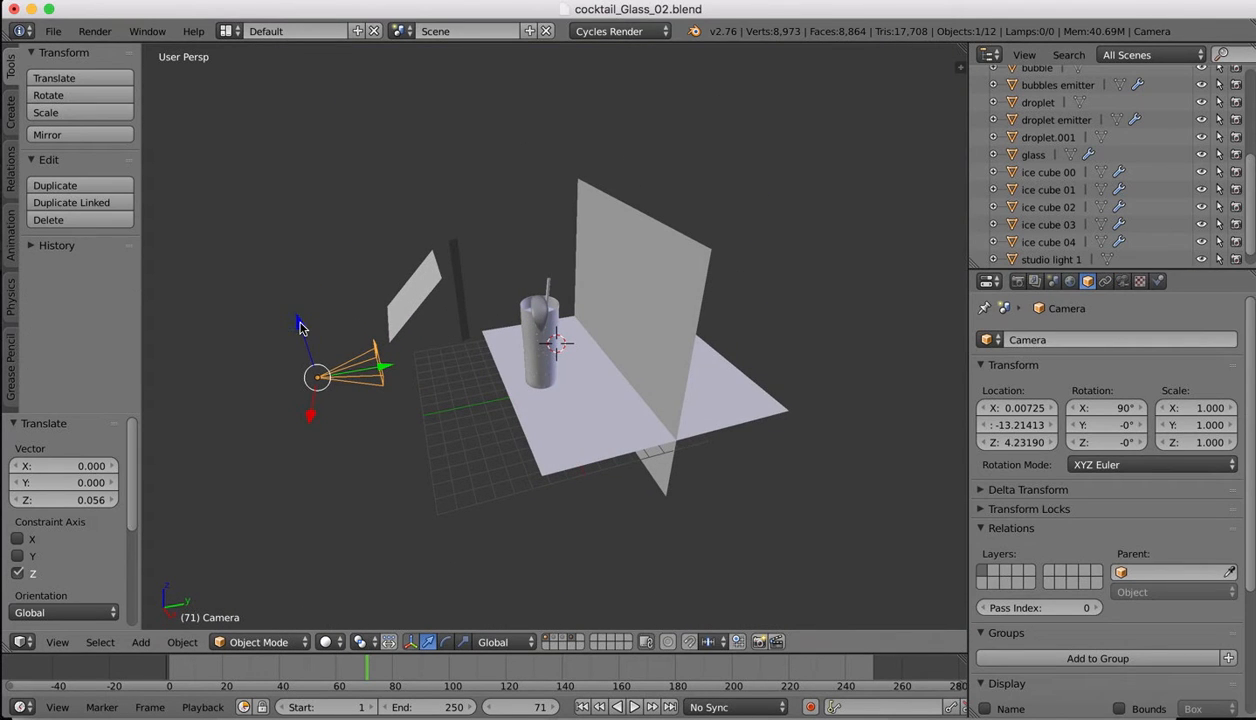
left_click_drag(300, 328, 288, 295)
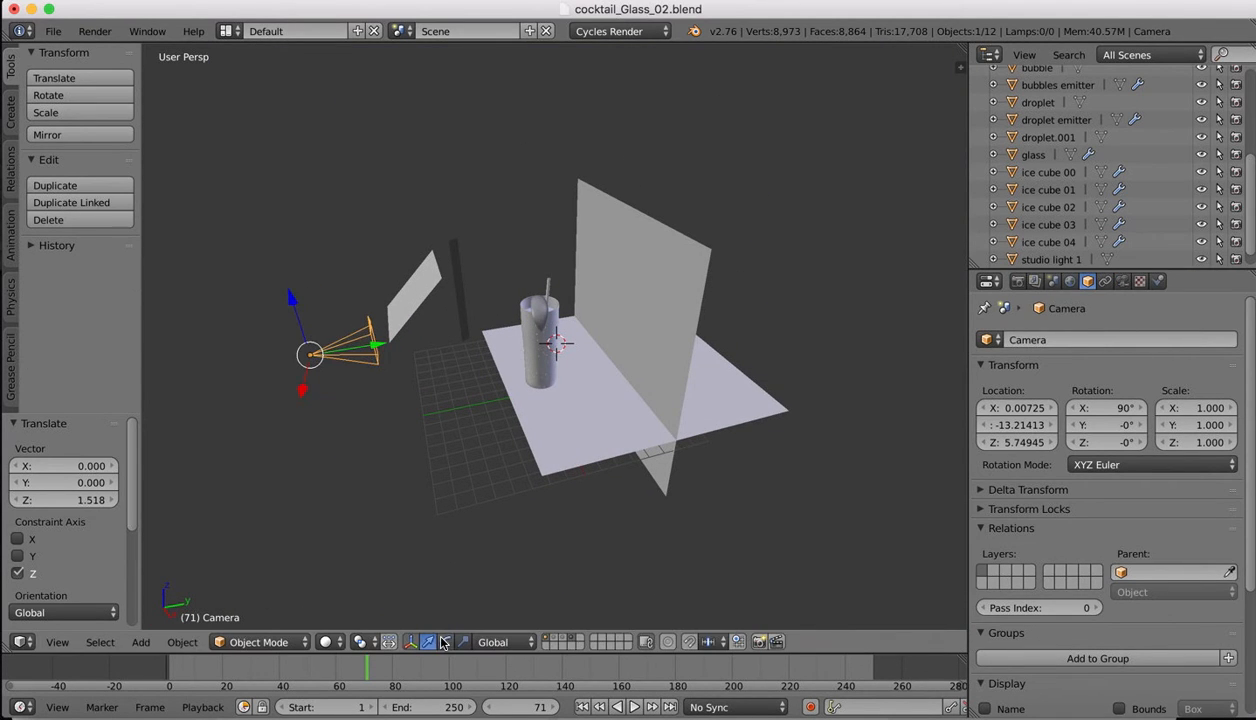
left_click(444, 642)
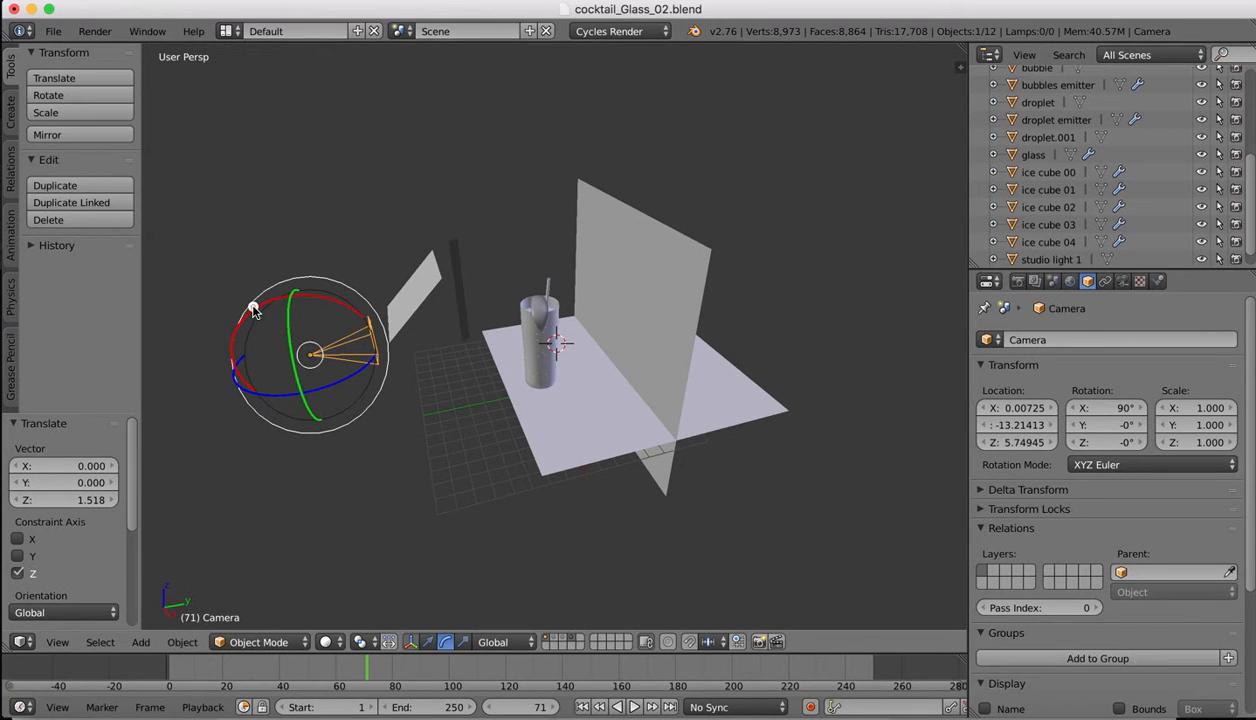
left_click_drag(253, 308, 268, 305)
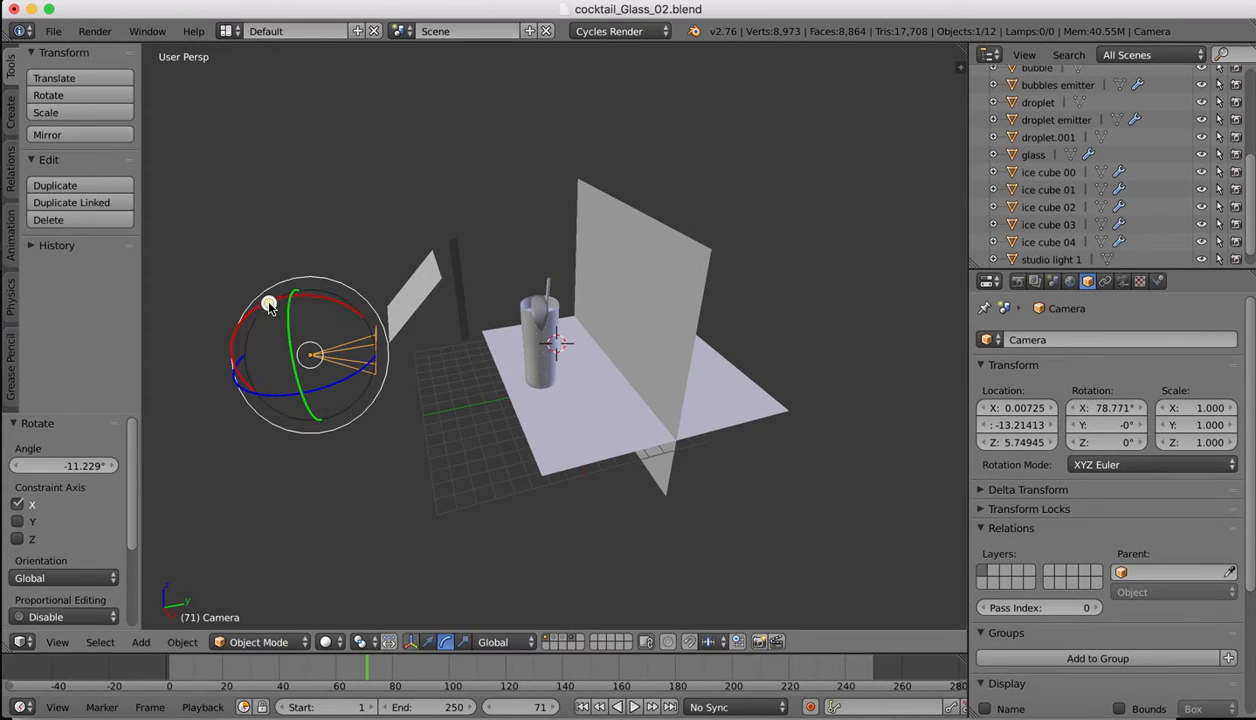
- Reframe the drink through the camera view by moving the camera about 0.21 units along X, 0.24 along Y and 1.23 along Z
left_click(57, 642)
left_click(92, 585)
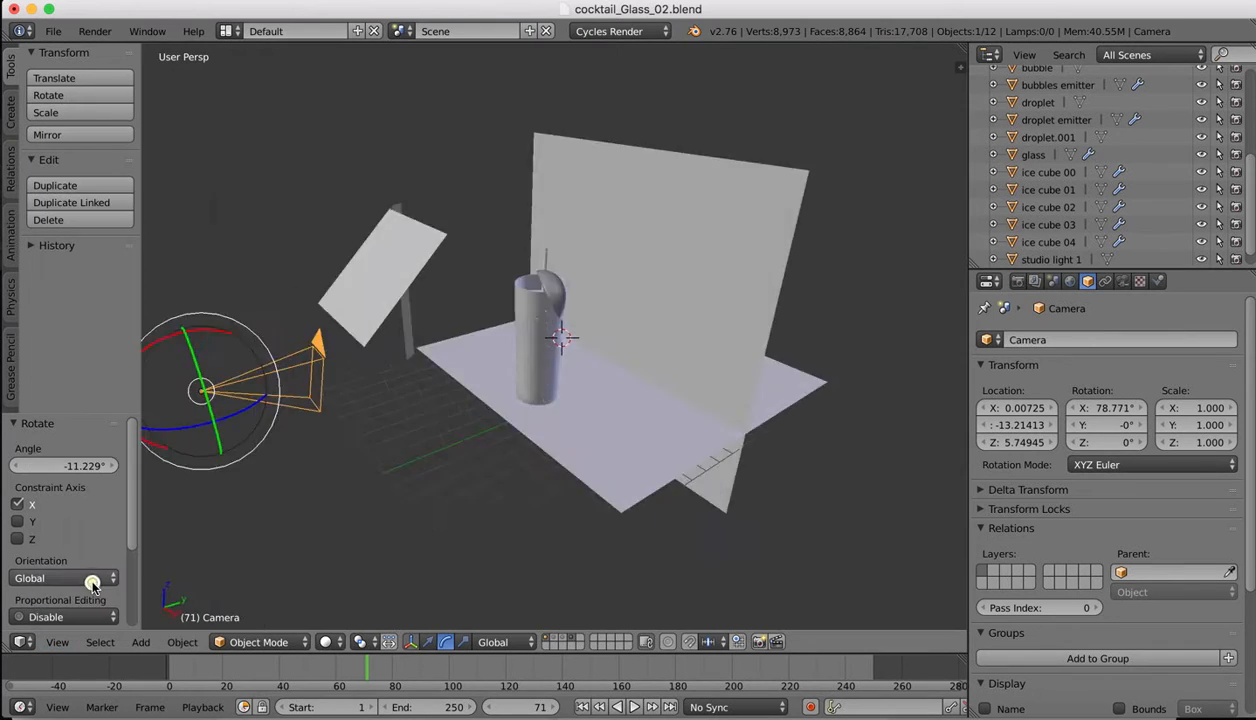
key("g")
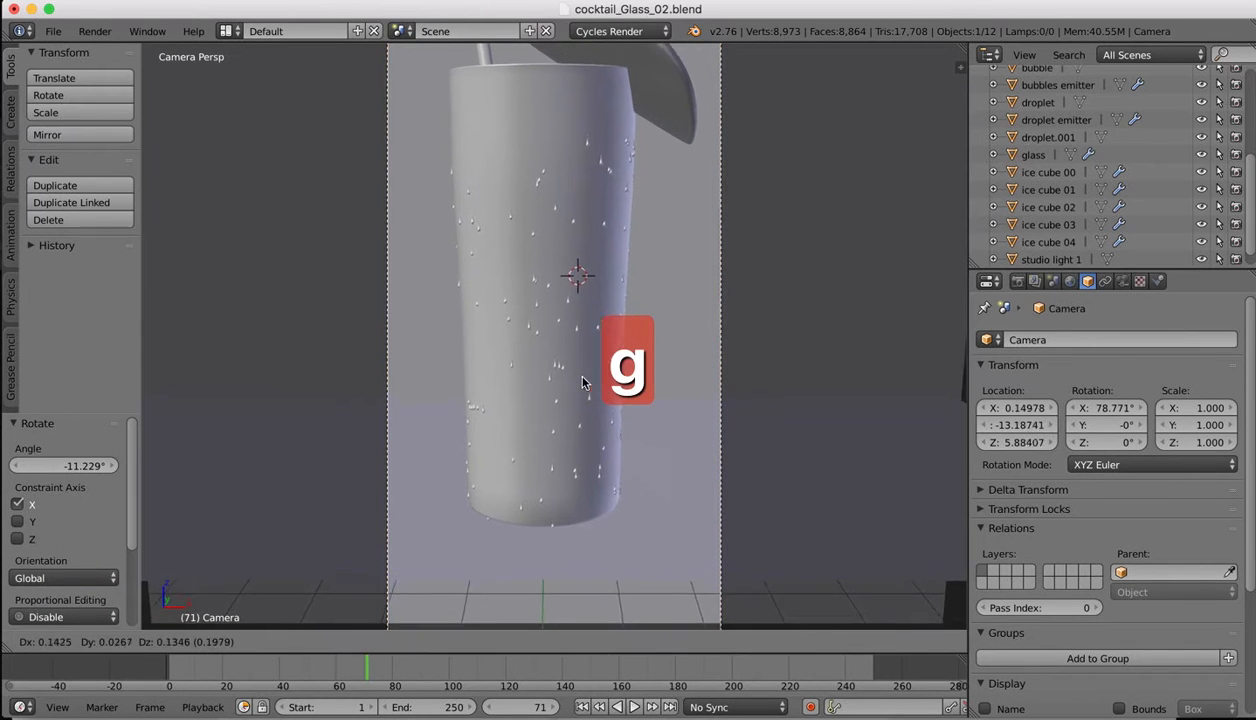
left_click(583, 214)
- Raise studio light 1 about 1.43 units along Z, away from the camera
scroll(504, 302, "right", 10)
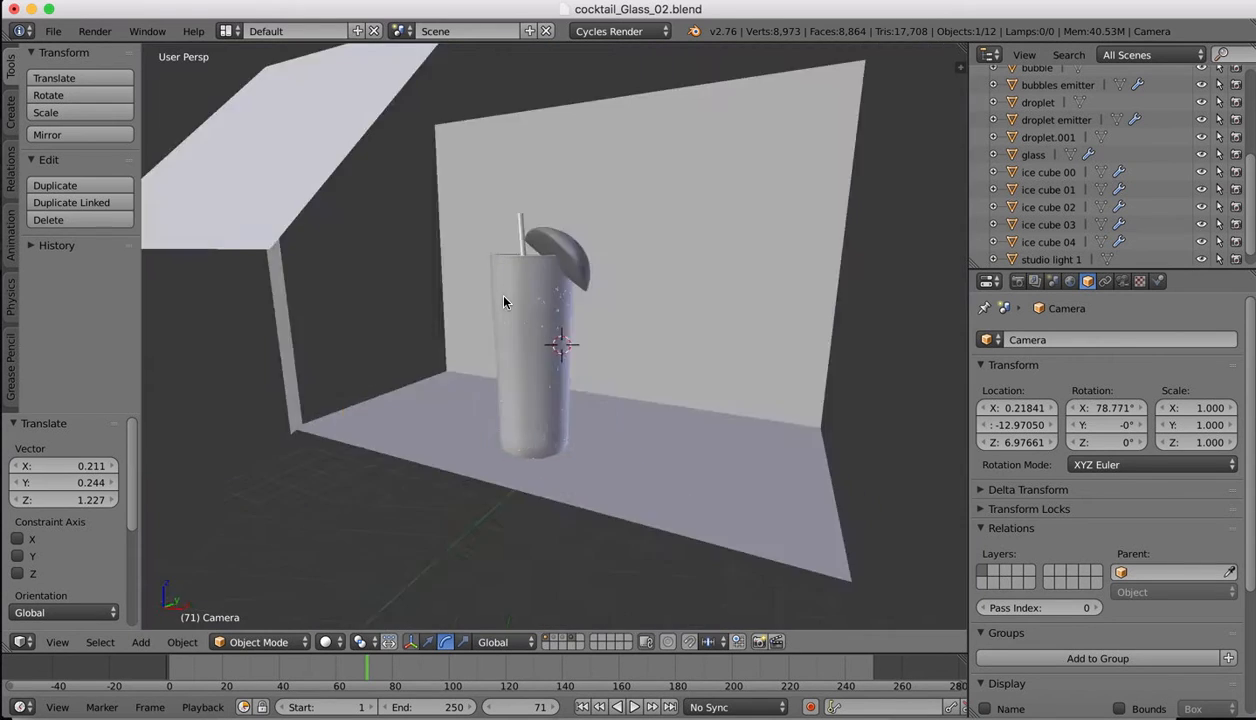
scroll(504, 302, "down", 3)
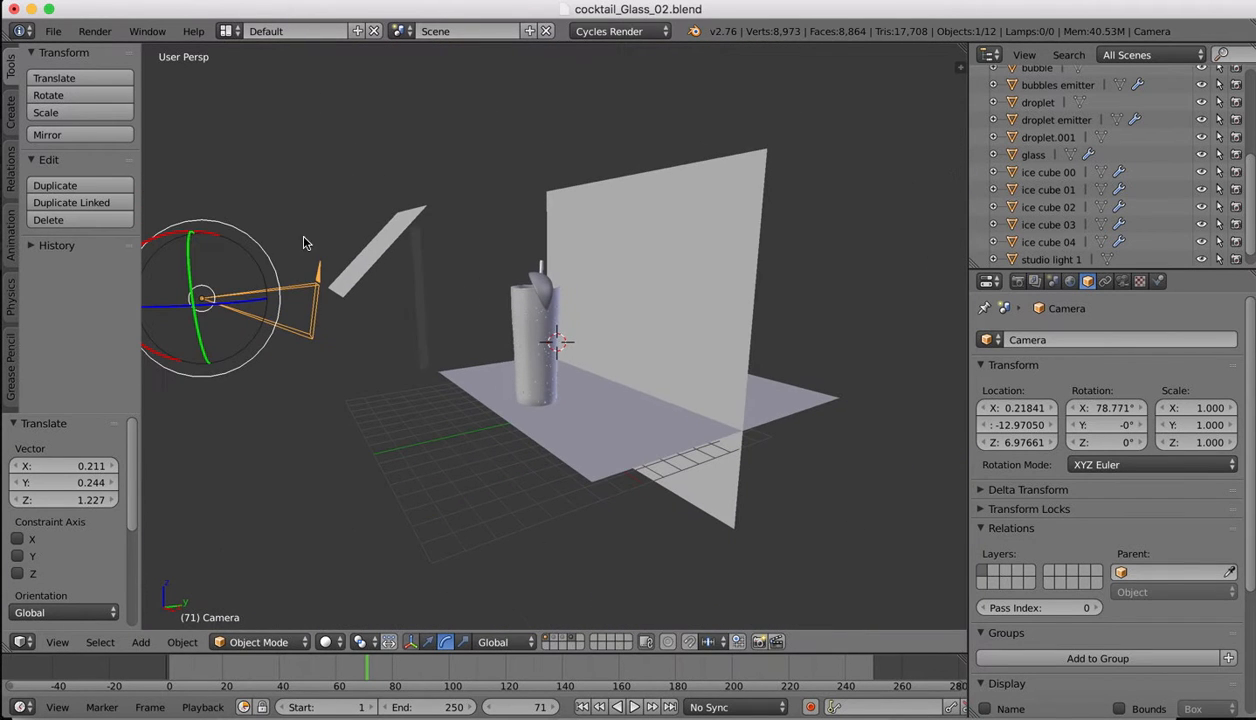
right_click(378, 246)
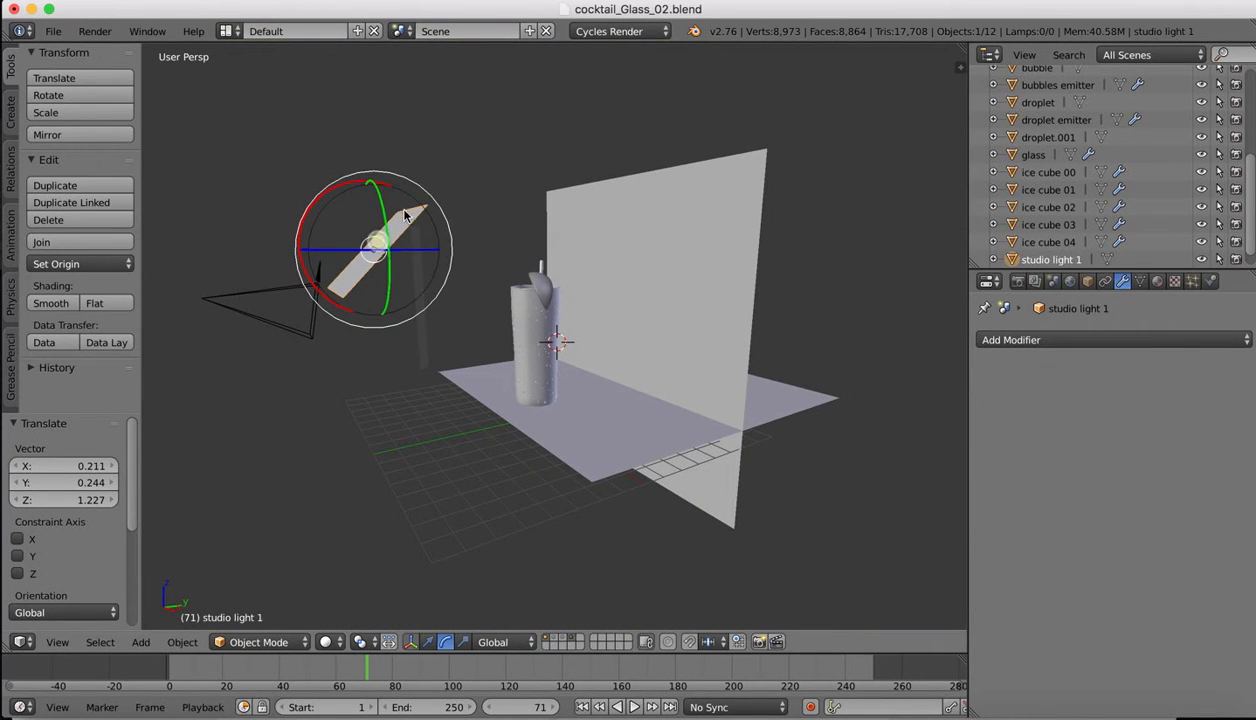
left_click(426, 643)
left_click_drag(367, 188, 352, 150)
- Centre the drink in the camera frame by moving the camera about -0.10 units along X, 0.01 along Y and 0.04 along Z
left_click(55, 651)
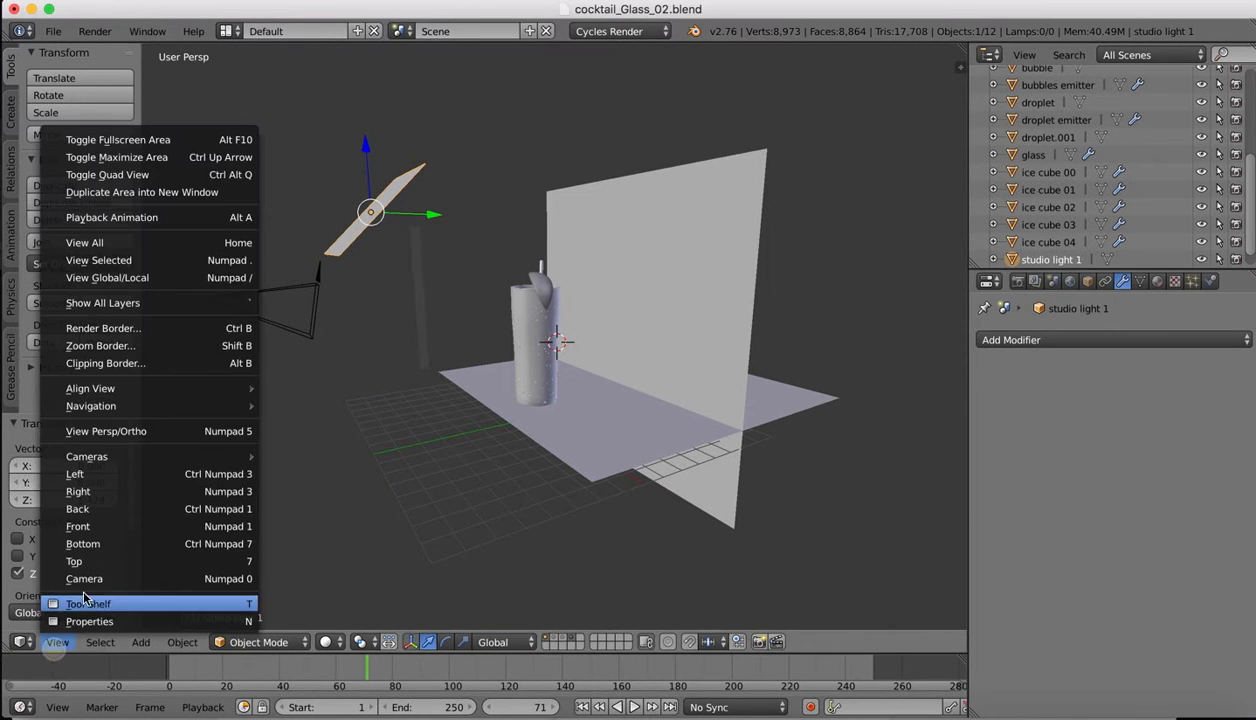
left_click(80, 578)
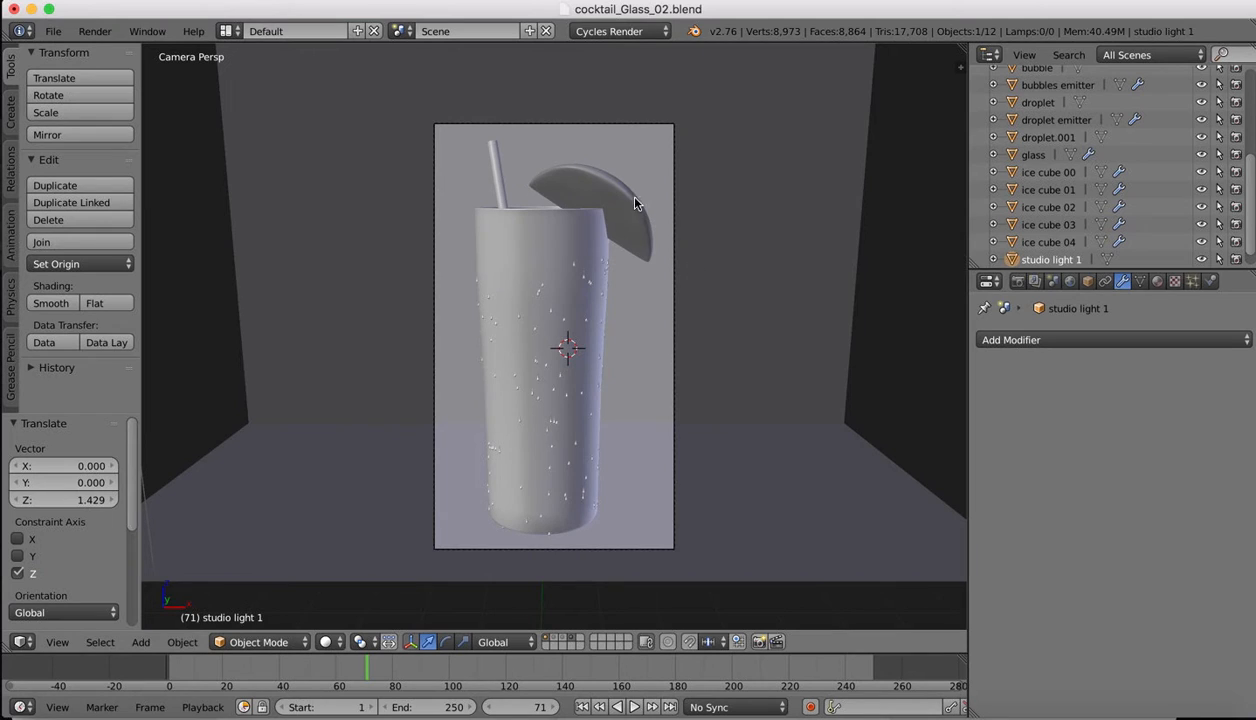
key("g")
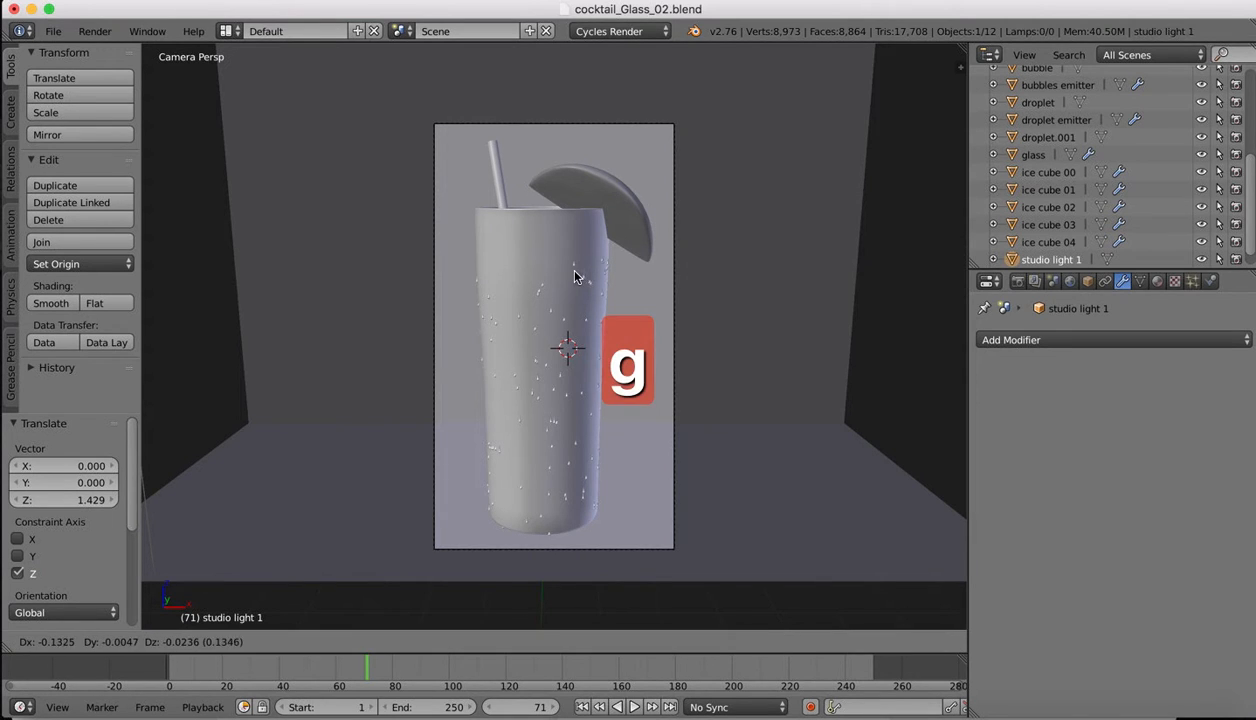
right_click(586, 284)
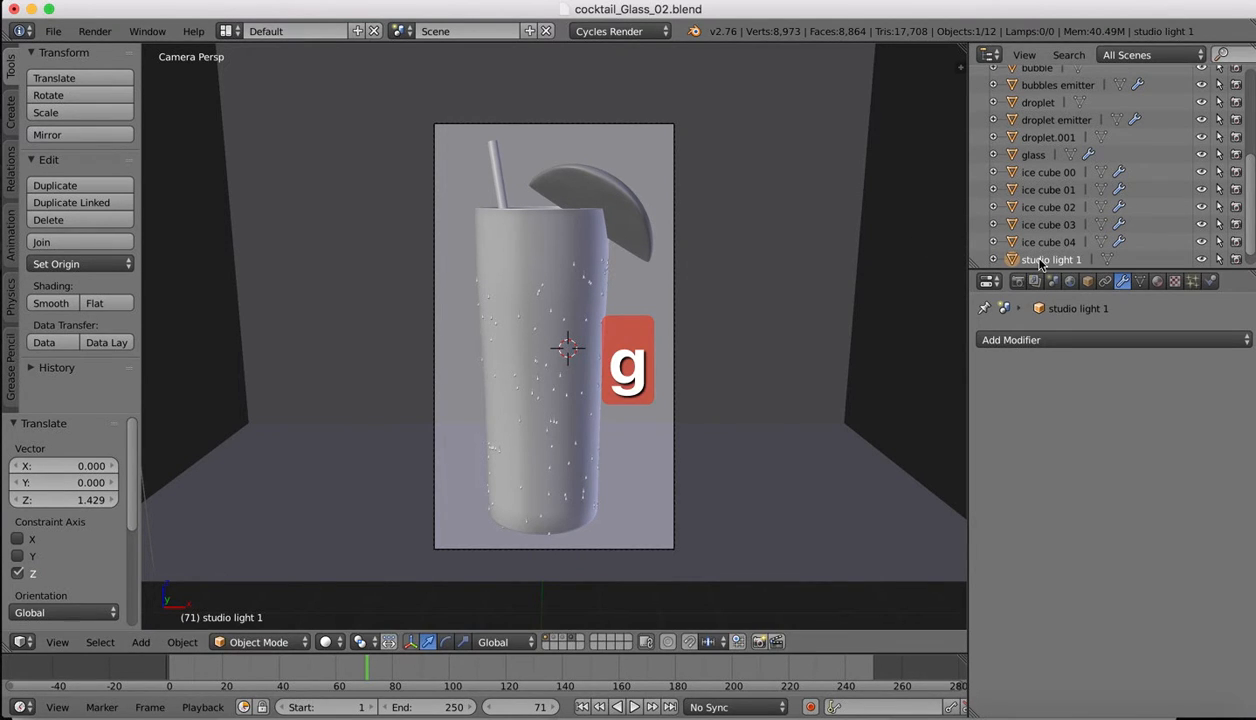
scroll(1076, 180, "down", 1)
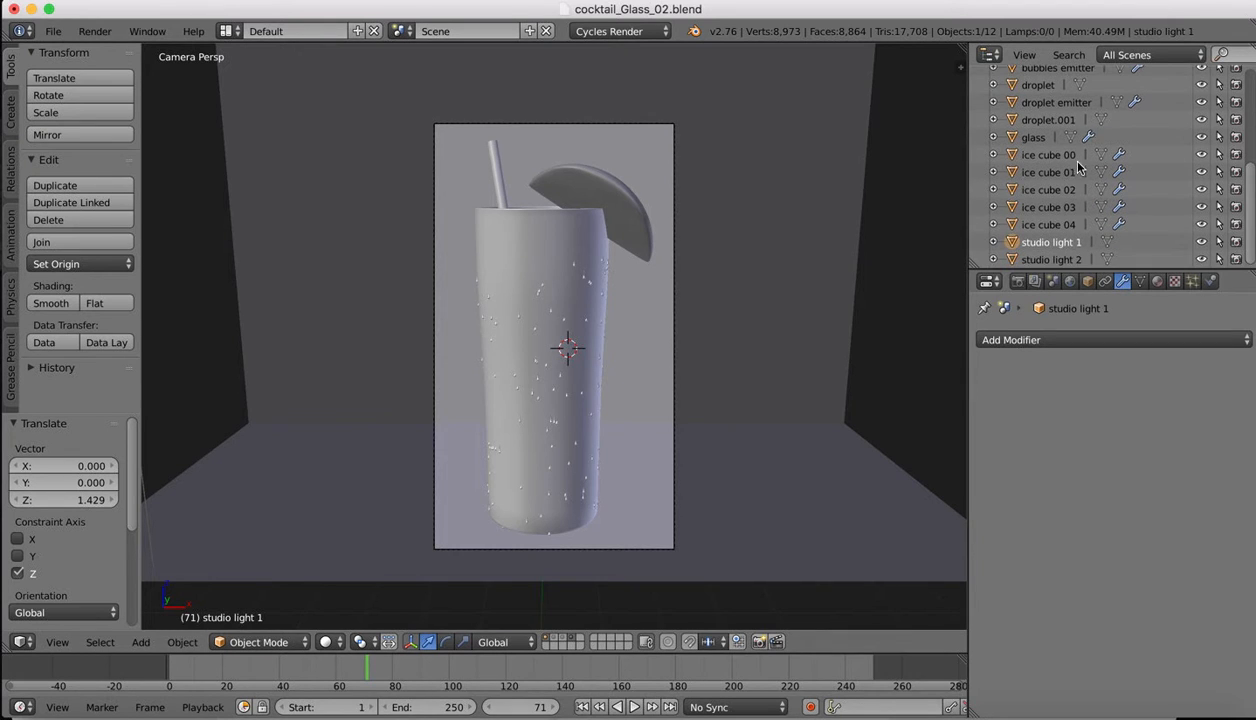
scroll(1076, 170, "up", 10)
left_click(1040, 145)
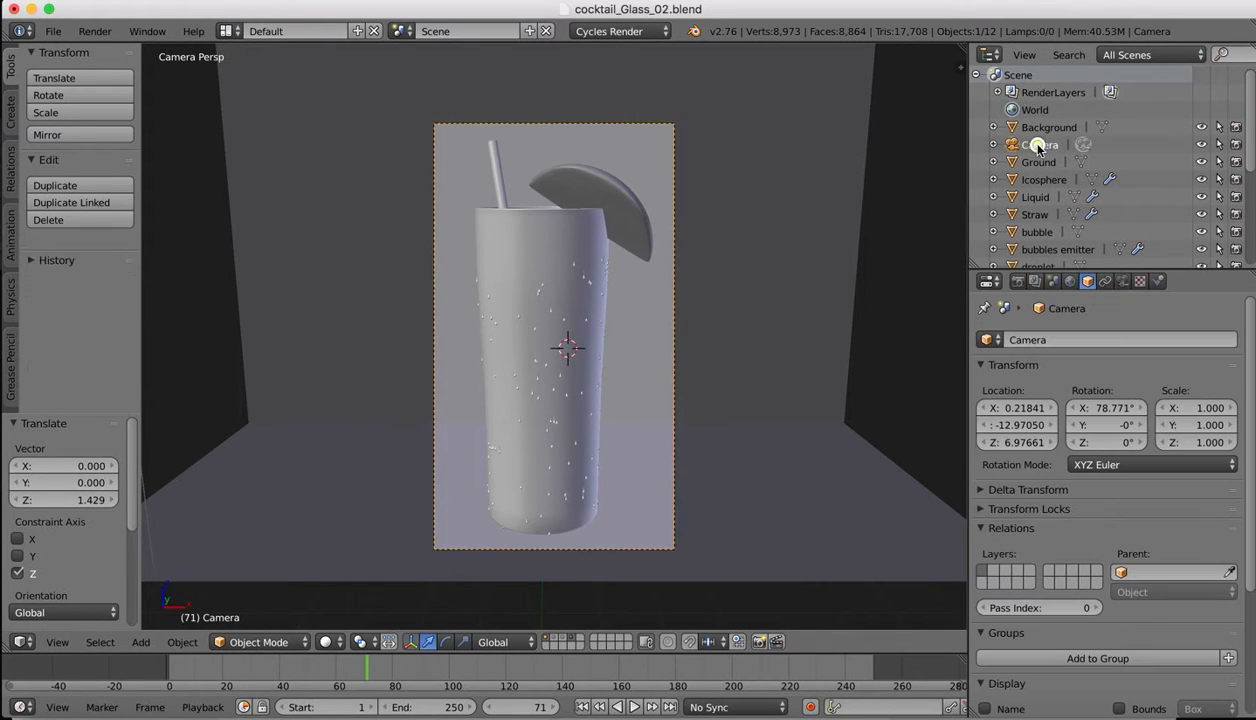
key("g")
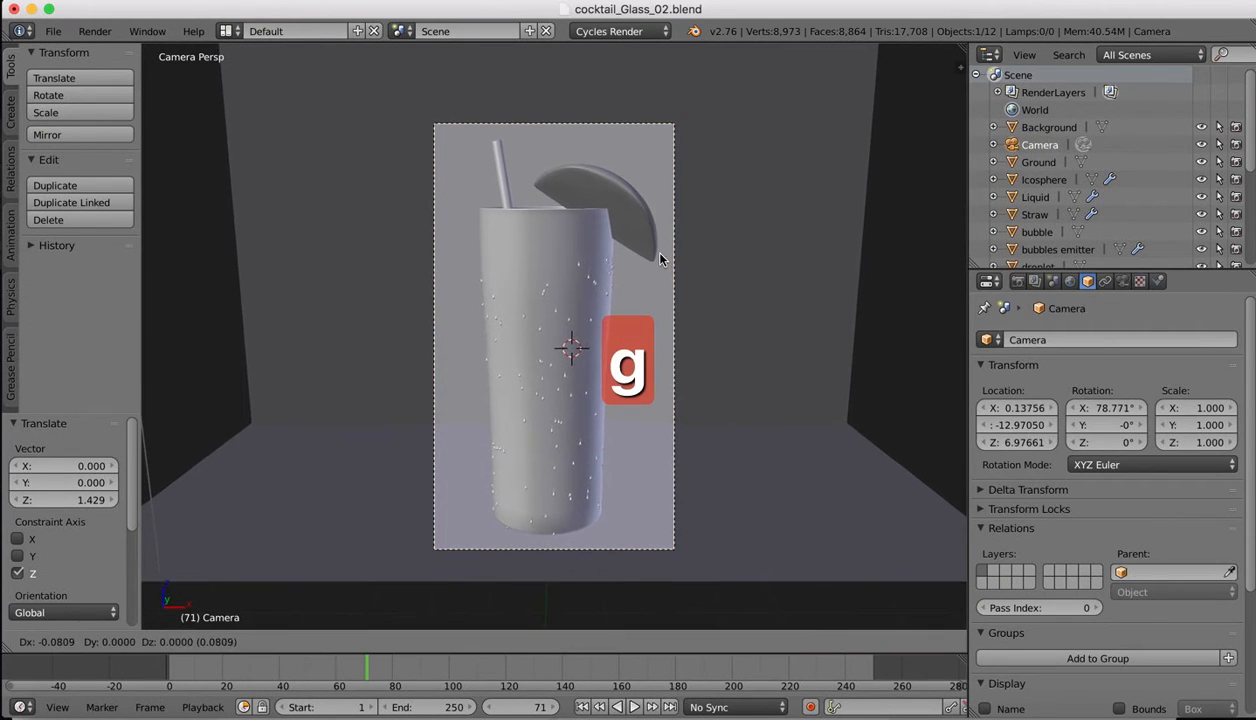
left_click(676, 262)
- Select the lemon wedge and rotate it about -18.8° around Z
middle_click_drag(676, 262, 548, 286)
scroll(690, 274, "down", 3)
scroll(548, 286, "up", 3)
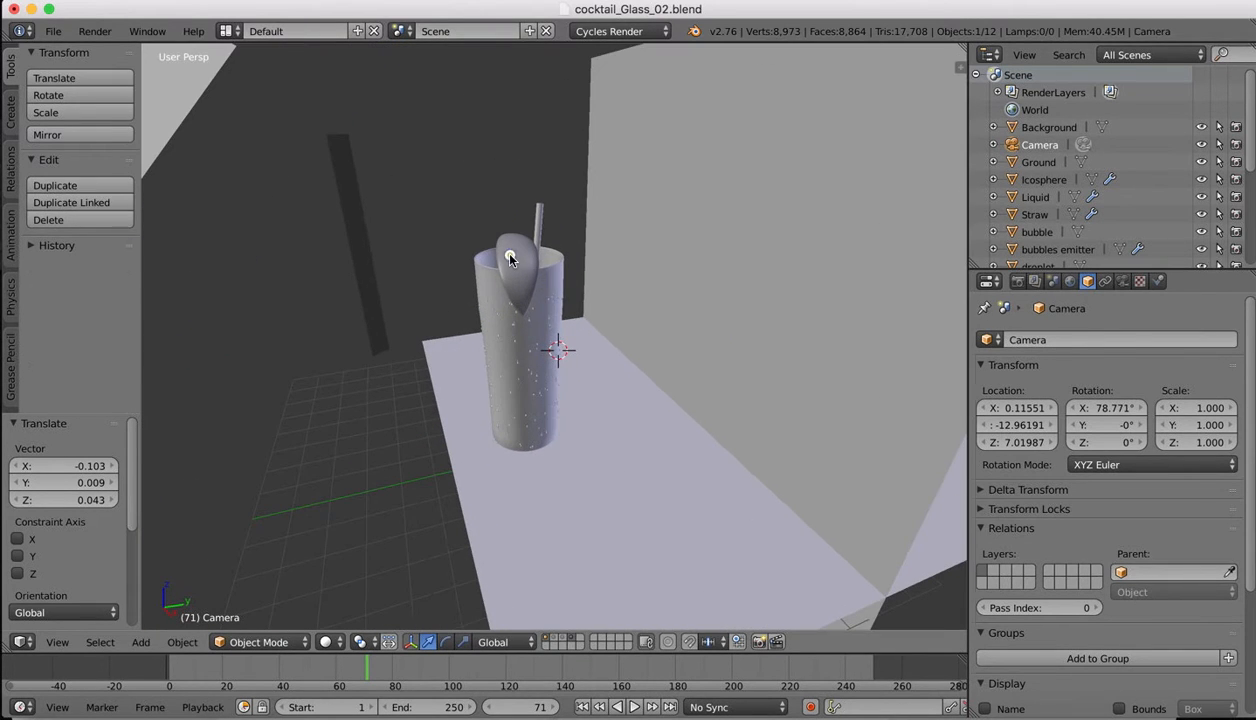
right_click(509, 258)
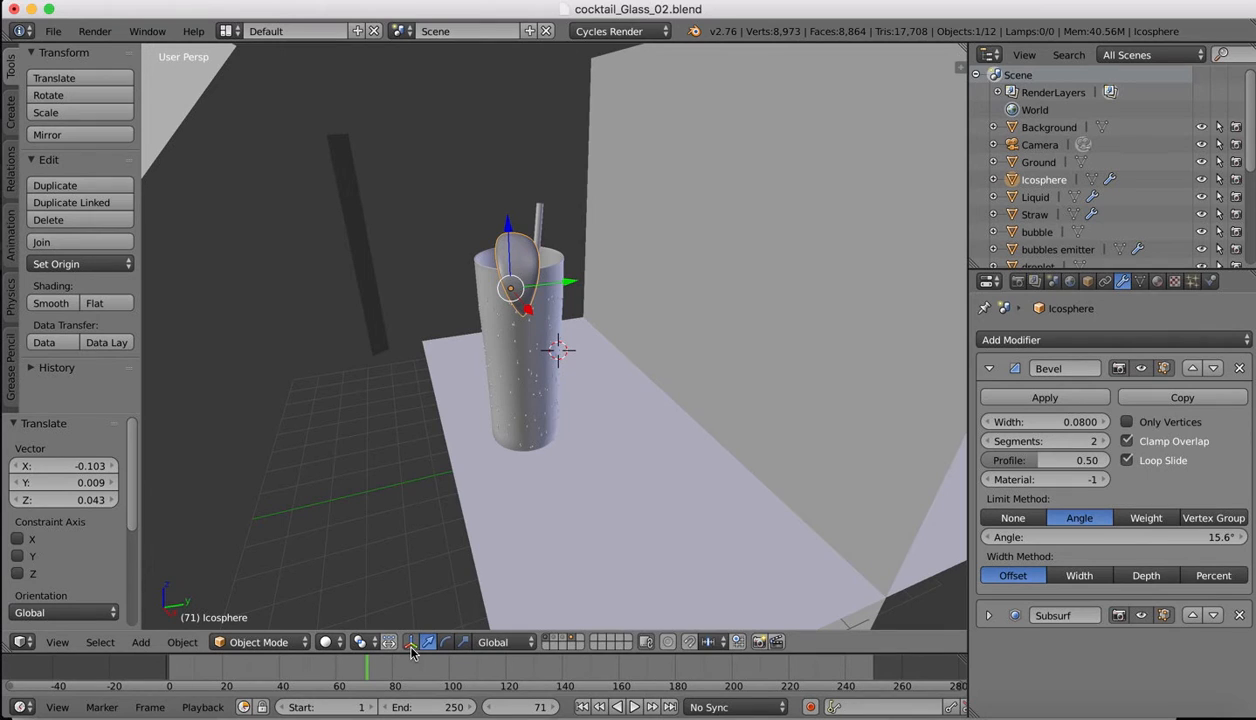
left_click(443, 643)
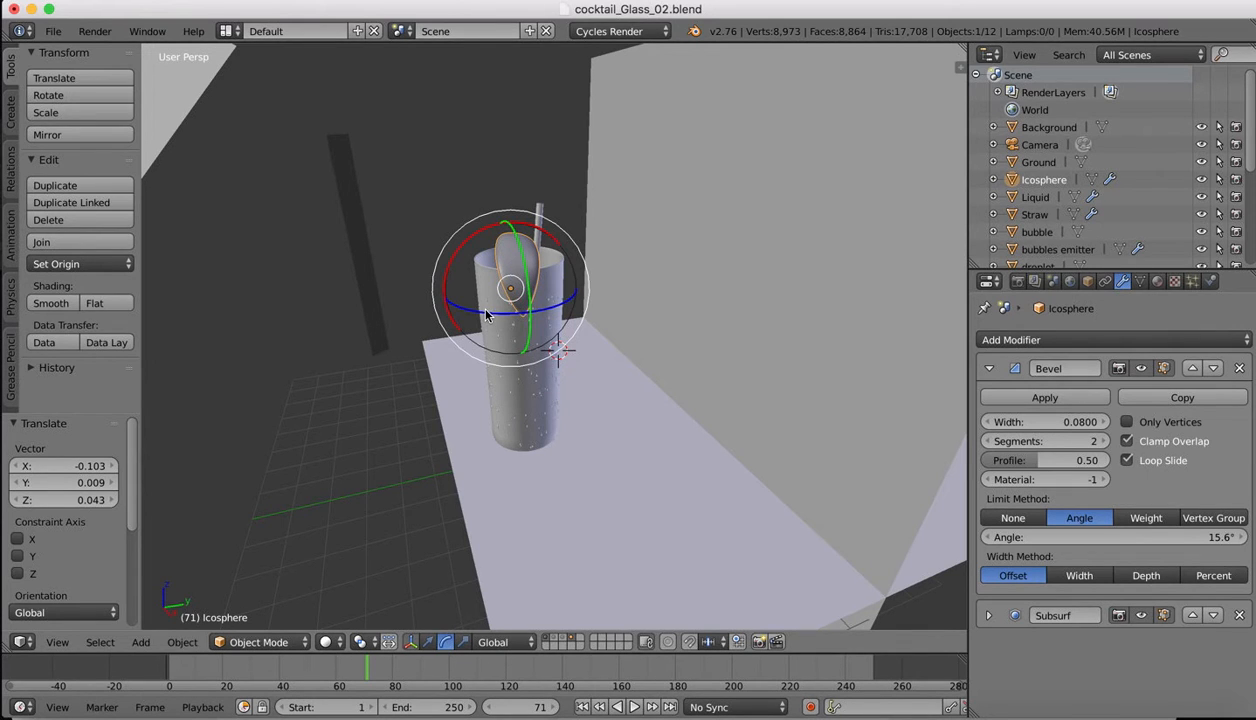
left_click_drag(486, 314, 468, 308)
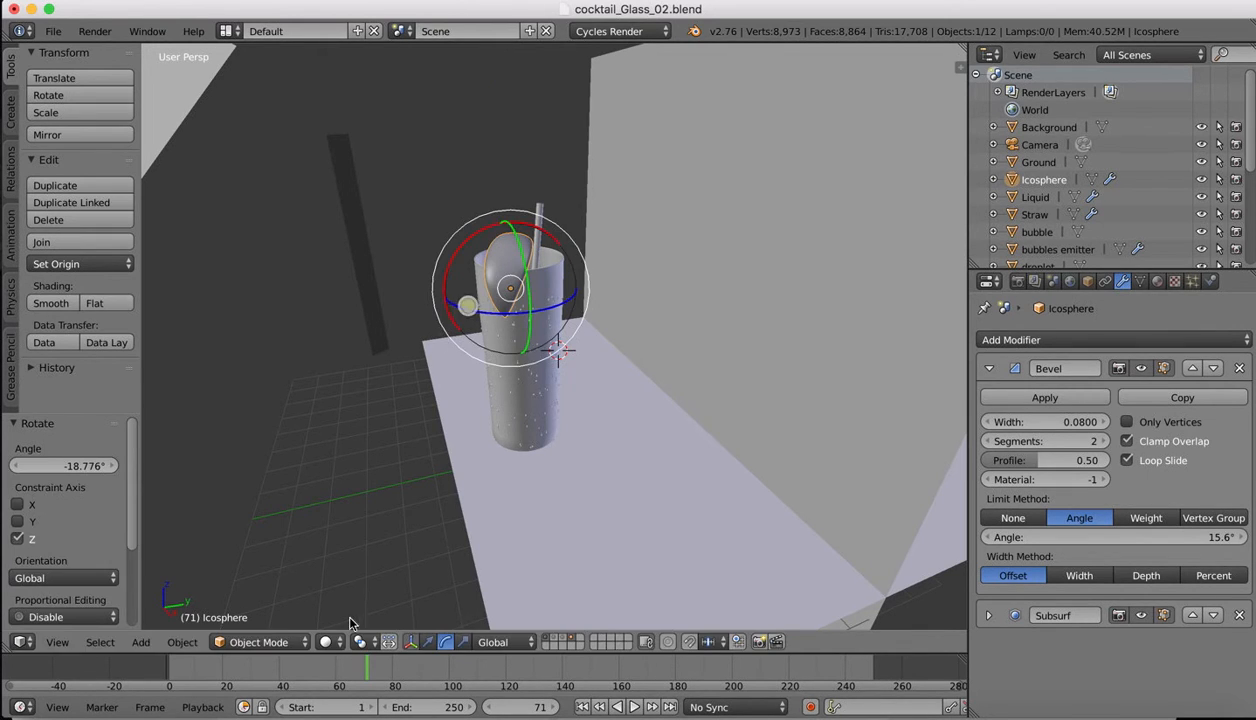
- In the camera view, fine-tune the wedge by about 0.03 units along Z, slightly along negative X, and about -0.046 along Z
left_click(57, 642)
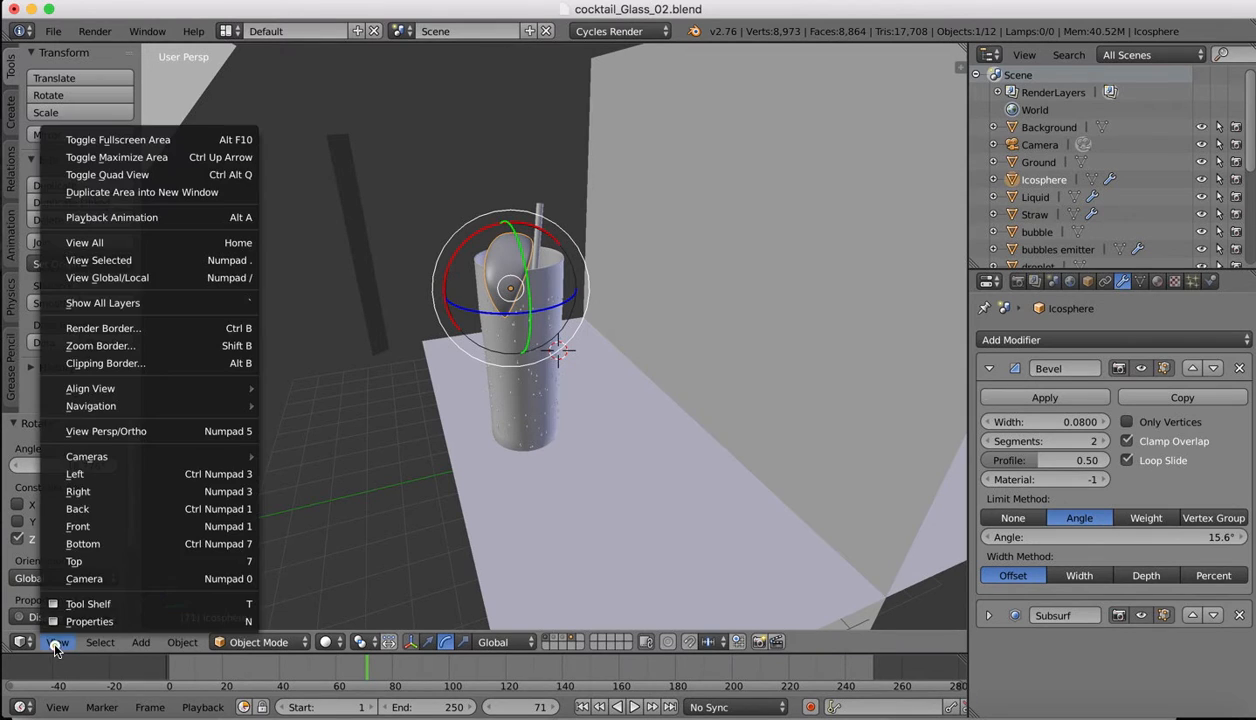
left_click(85, 569)
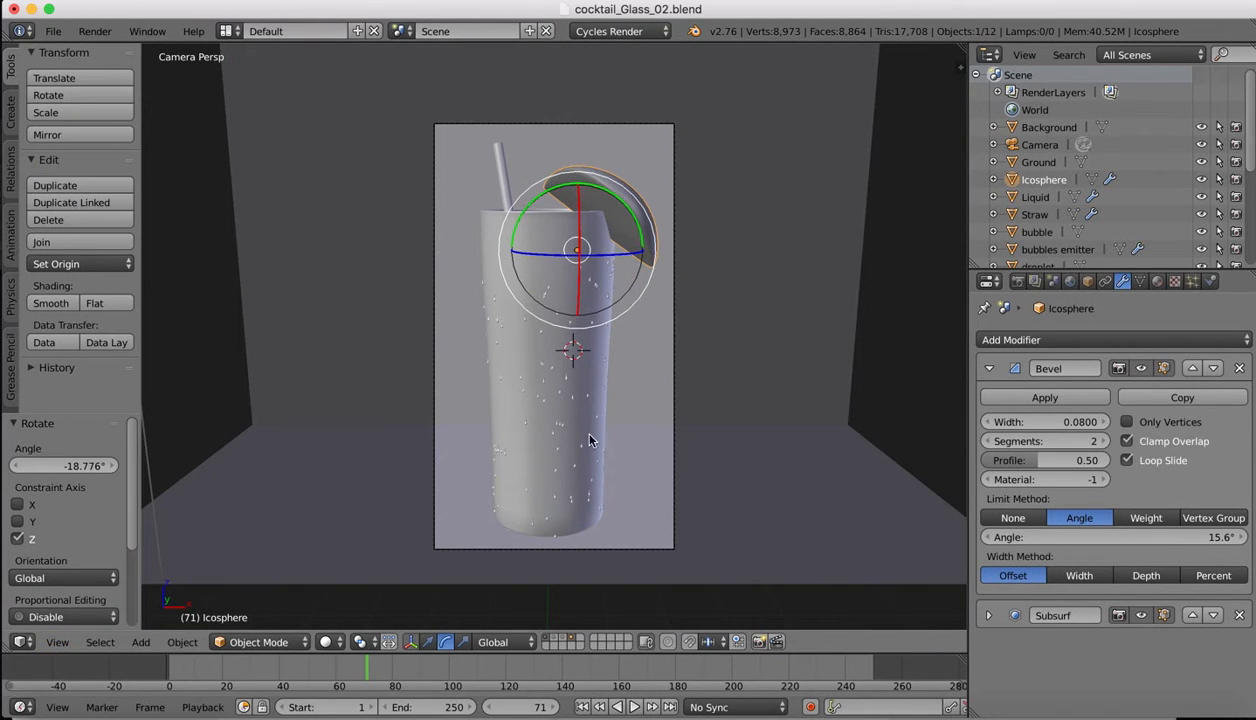
left_click(428, 642)
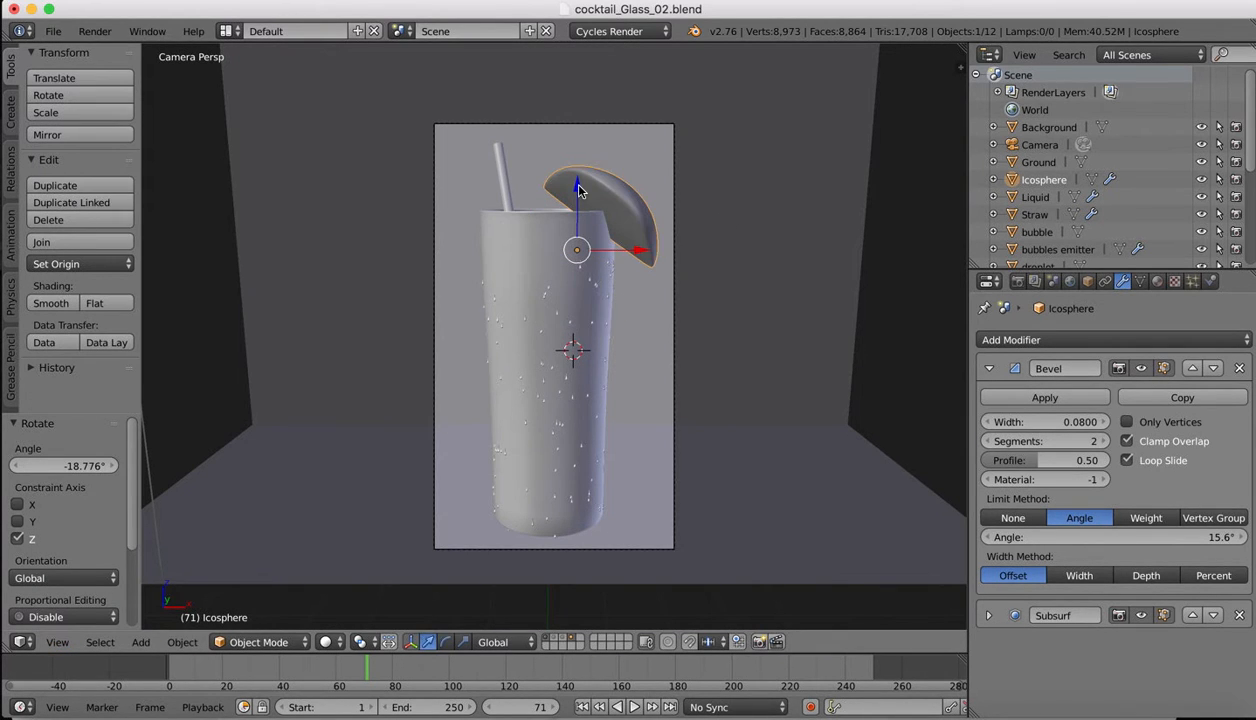
left_click_drag(578, 188, 577, 188)
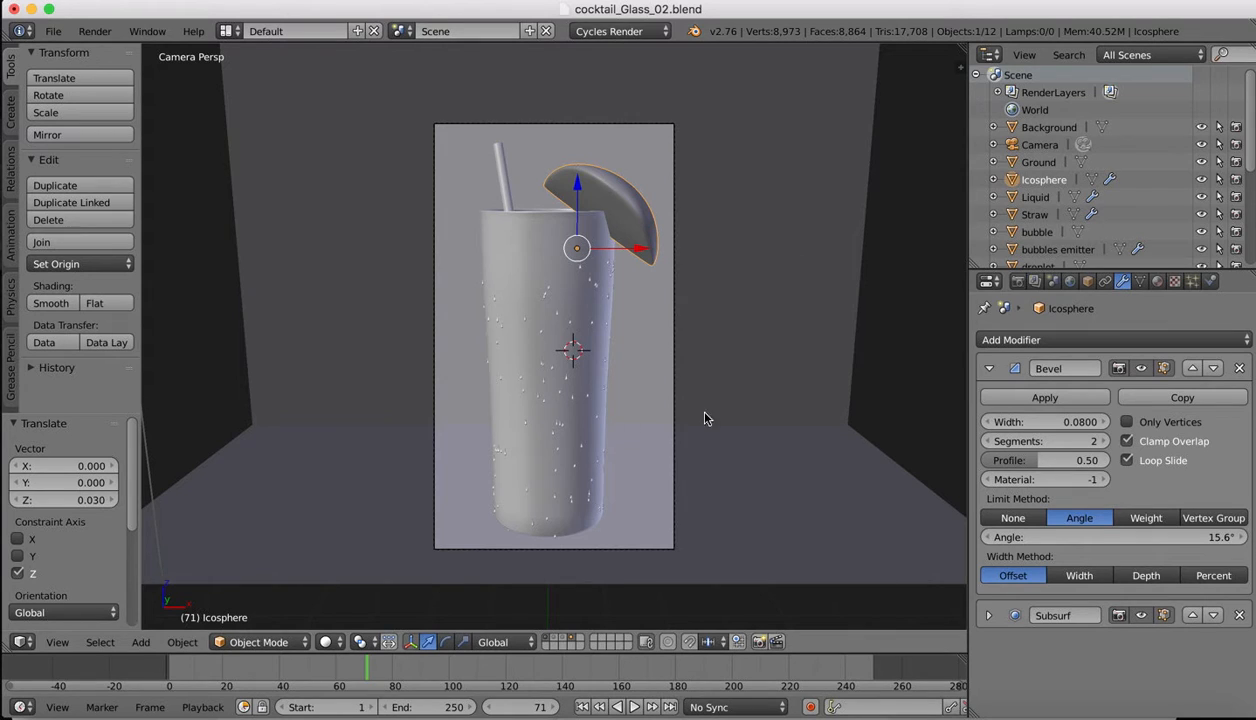
left_click_drag(633, 250, 630, 250)
left_click_drag(575, 185, 575, 190)
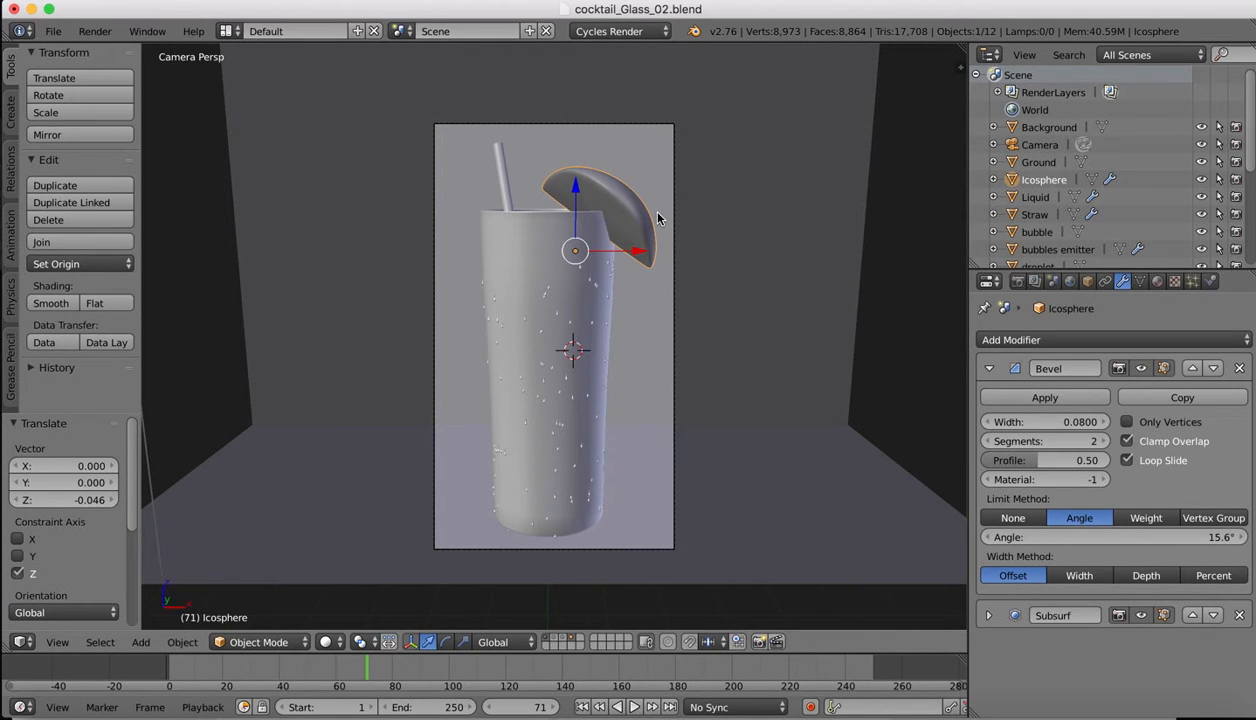
- Enter Edit Mode on the lemon wedge's mesh
scroll(658, 218, "right", 10)
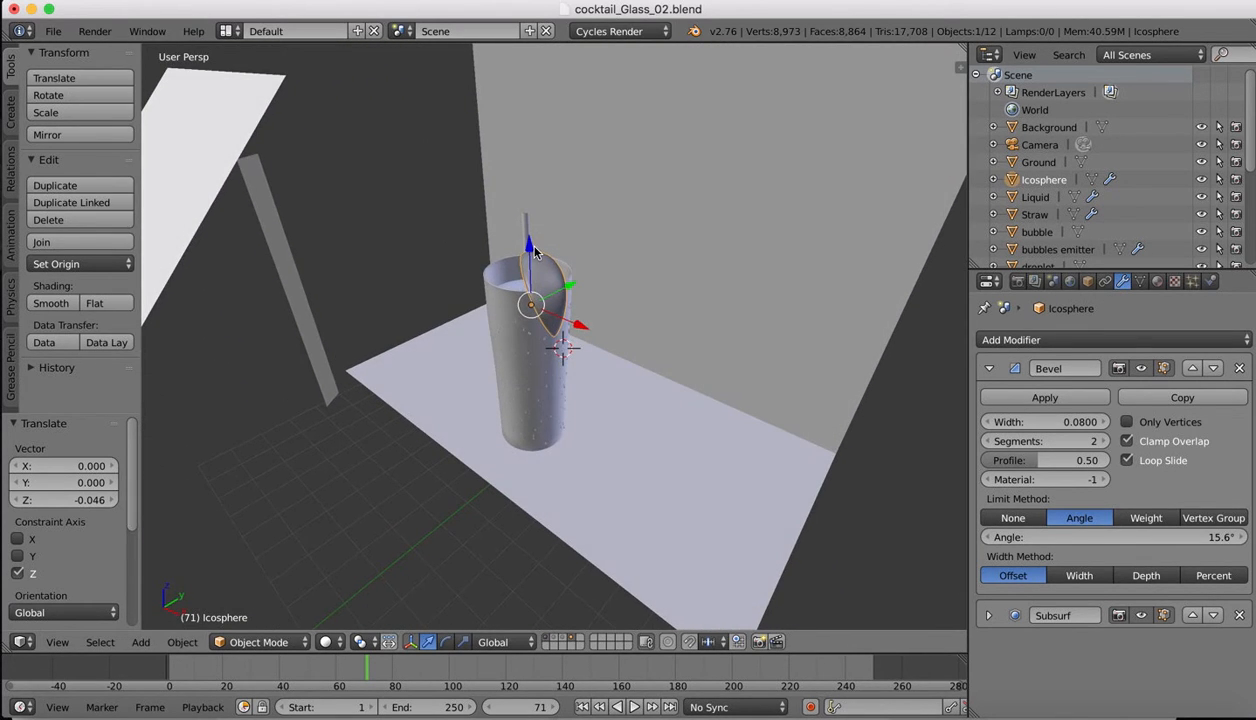
scroll(535, 252, "up", 6)
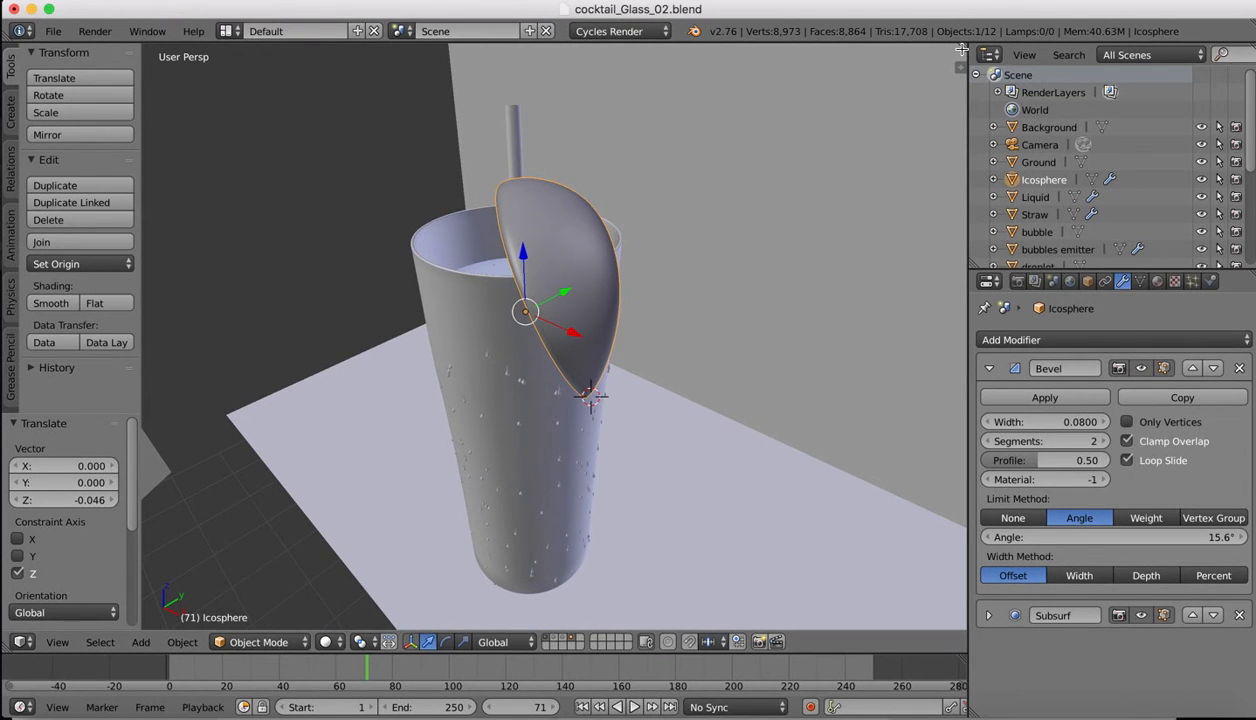
right_click(543, 232)
right_click(549, 232)
middle_click_drag(600, 272, 595, 330)
key("Tab")
scroll(630, 253, "right", 10)
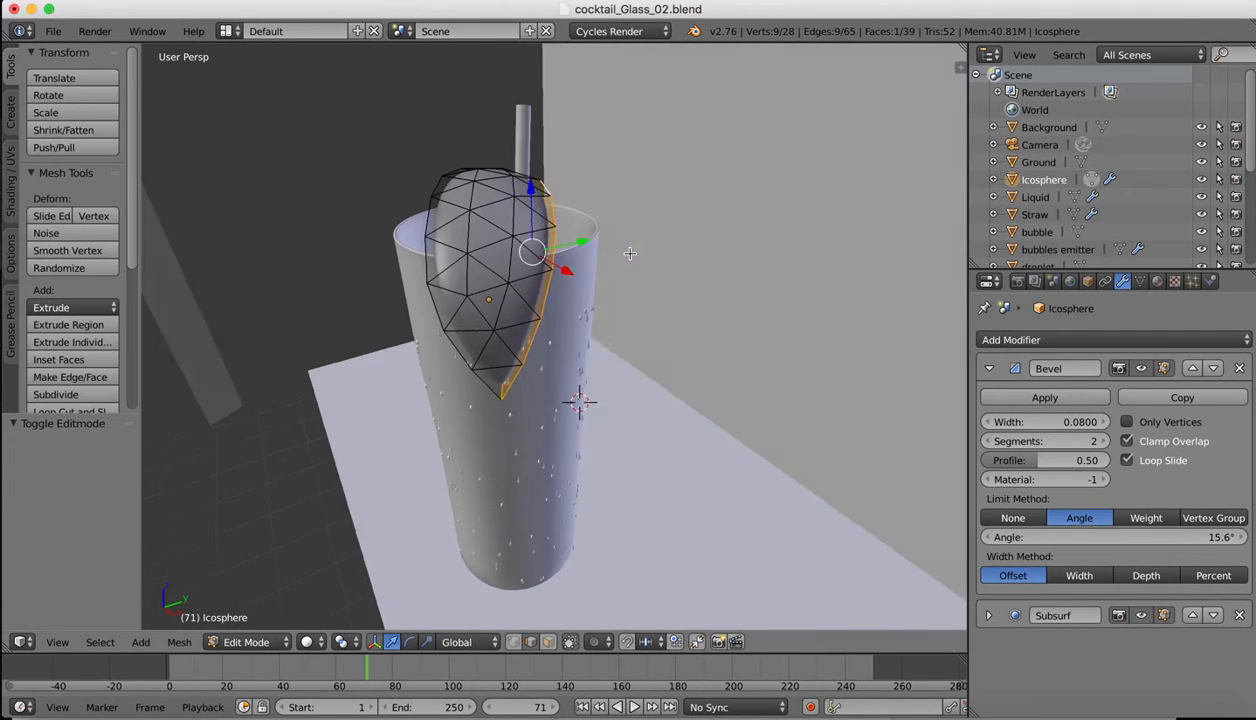
- Select all faces of the lemon wedge, then exclude its two flat cut faces so only the peel stays selected
scroll(630, 253, "left", 8)
scroll(630, 253, "right", 5)
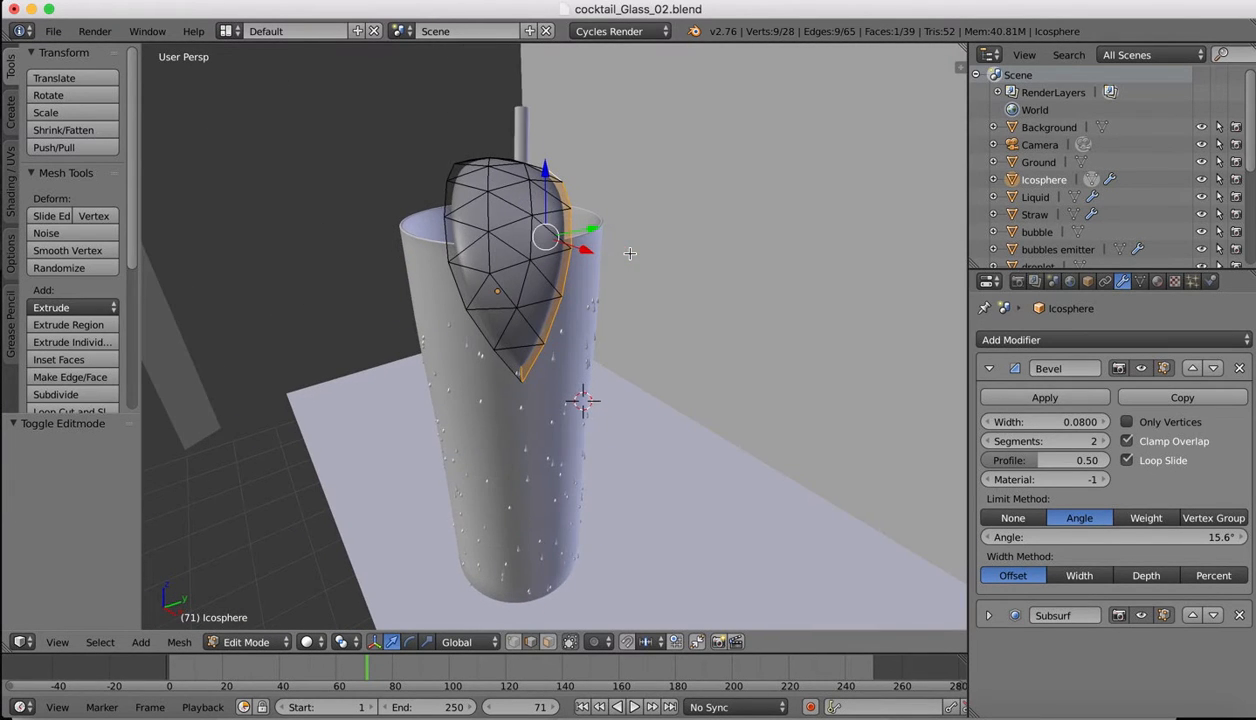
key("a")
key("a")
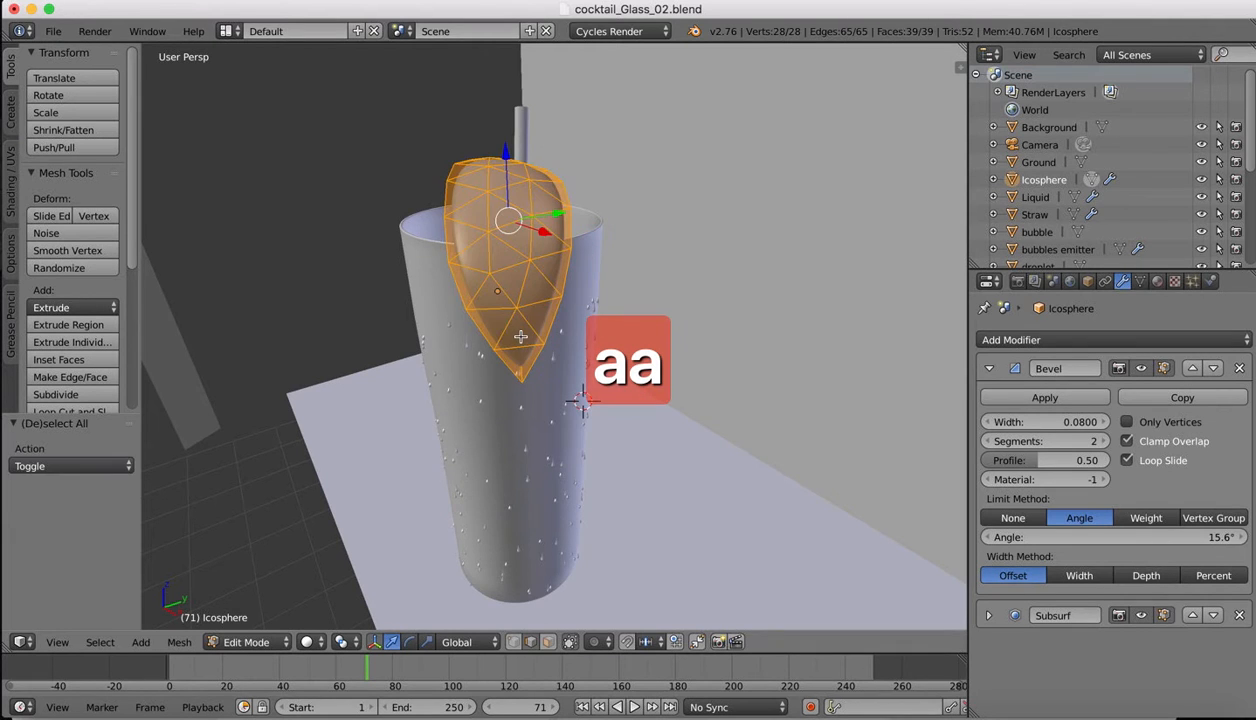
scroll(531, 259, "left", 5)
right_click(609, 189, "shift")
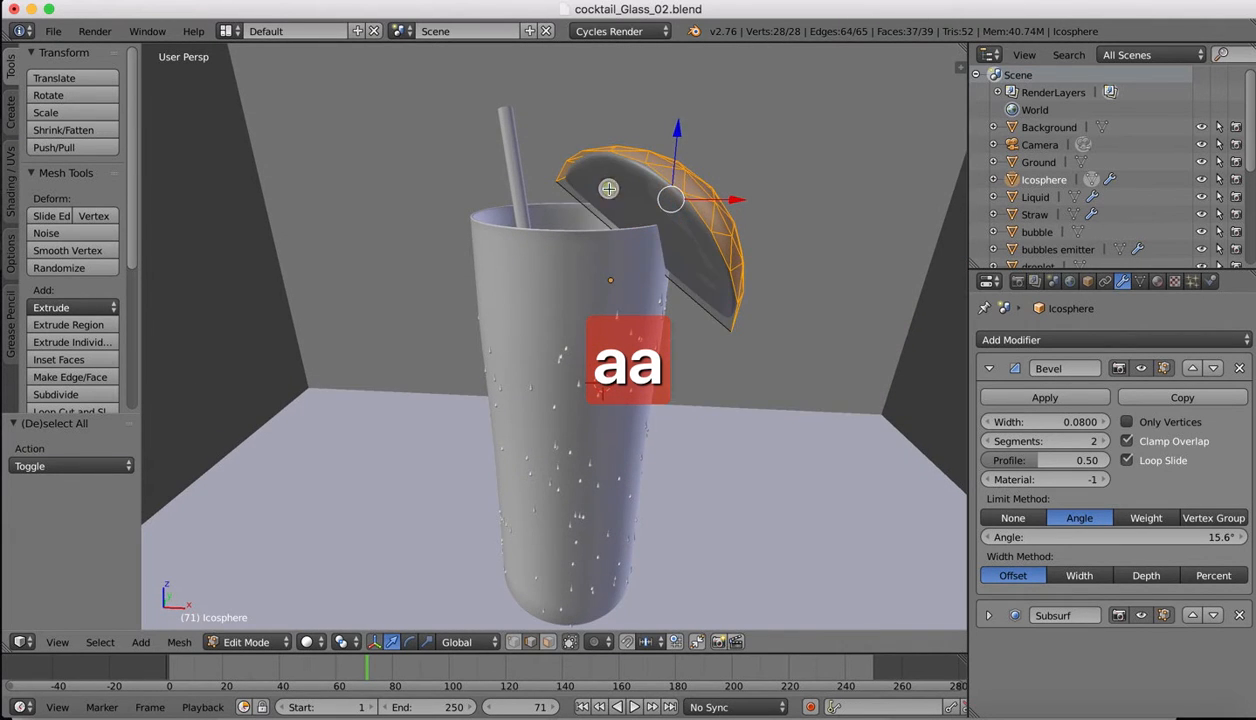
scroll(599, 186, "right", 8)
scroll(594, 237, "right", 5)
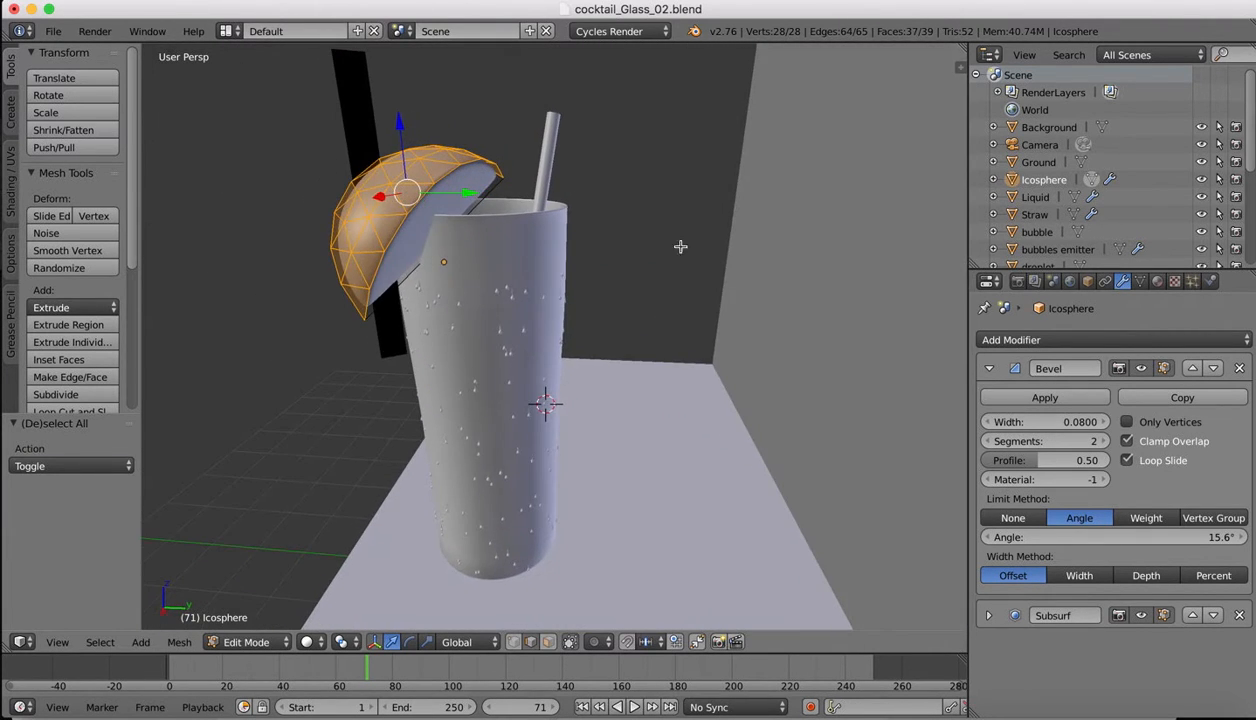
right_click(406, 256, "shift")
right_click(406, 256, "shift")
scroll(406, 256, "left", 10)
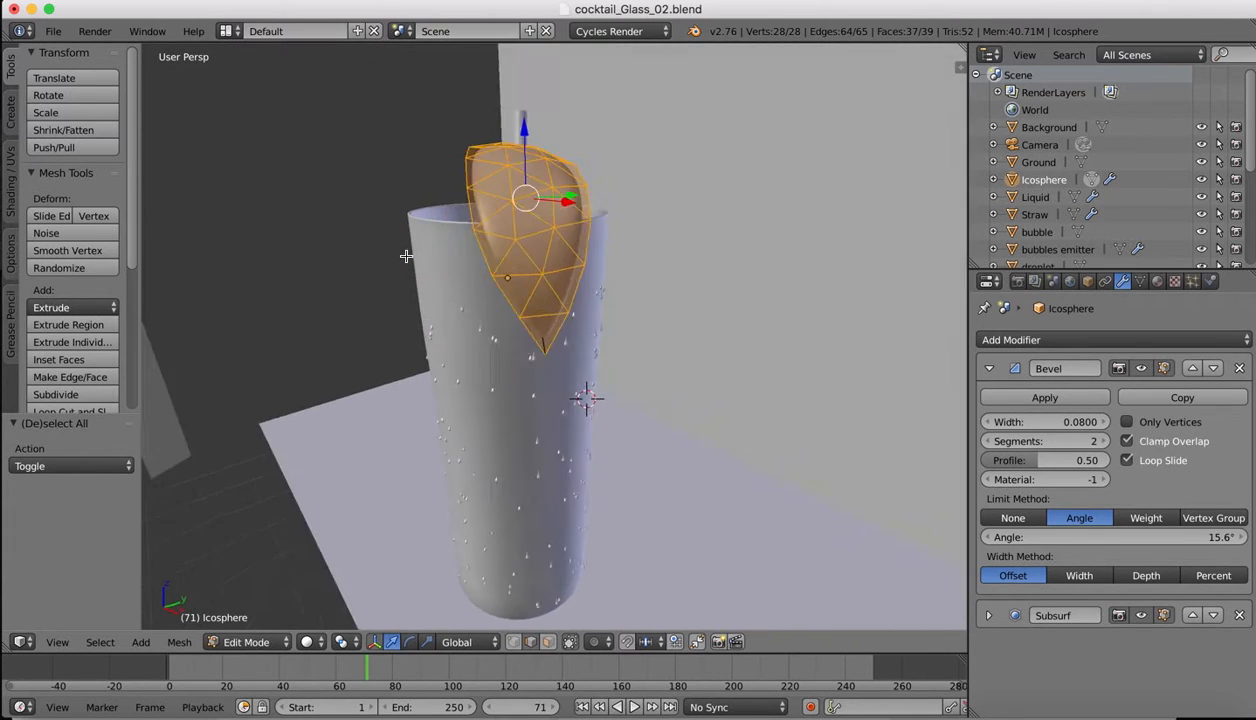
scroll(659, 176, "right", 10)
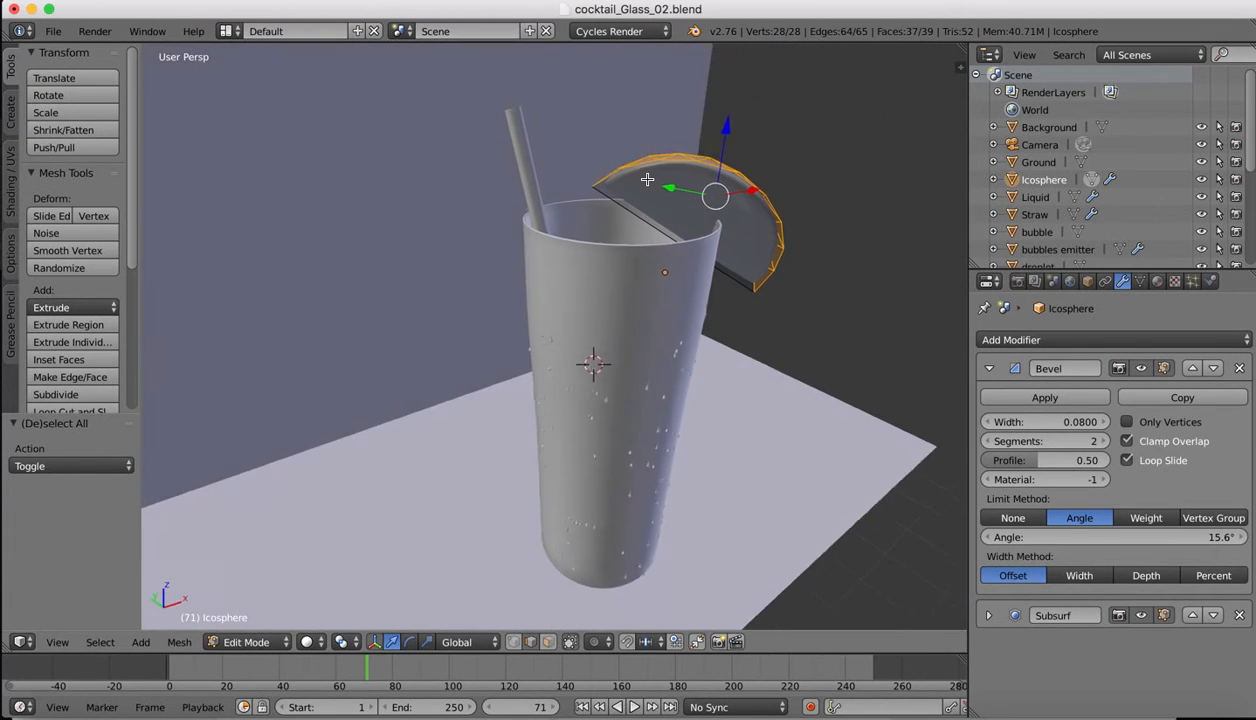
scroll(647, 179, "right", 10)
scroll(647, 179, "left", 20)
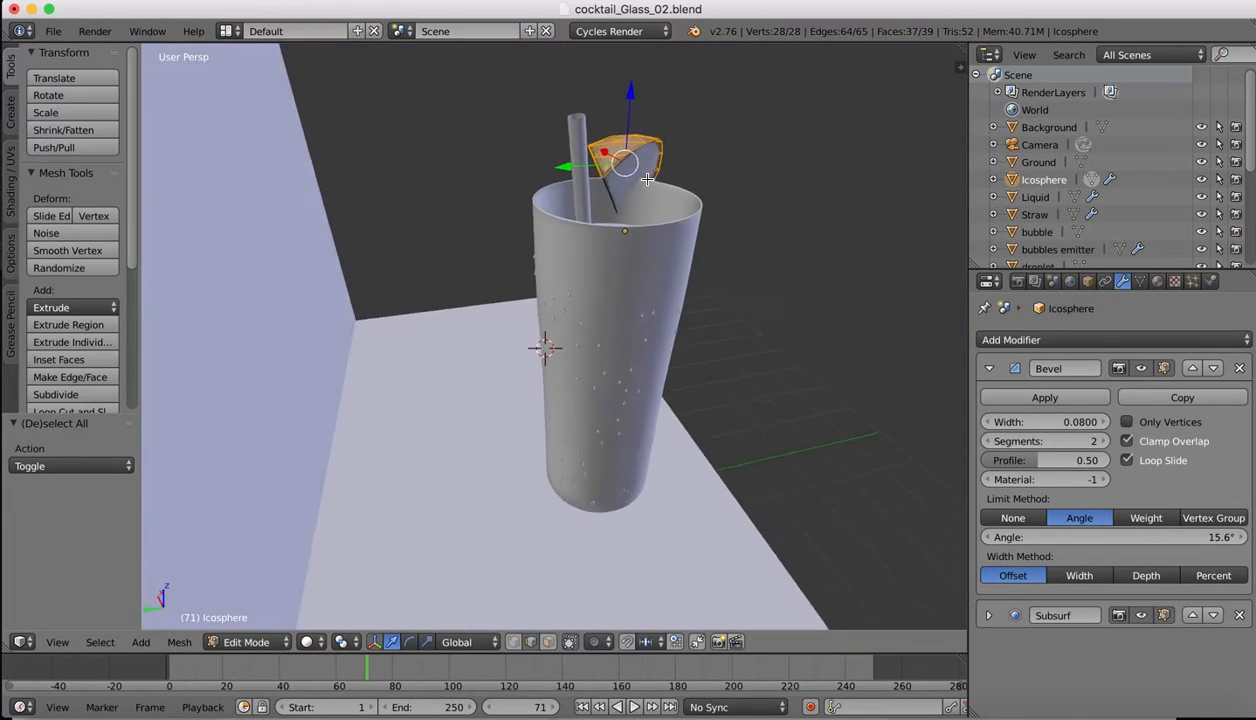
scroll(647, 179, "left", 8)
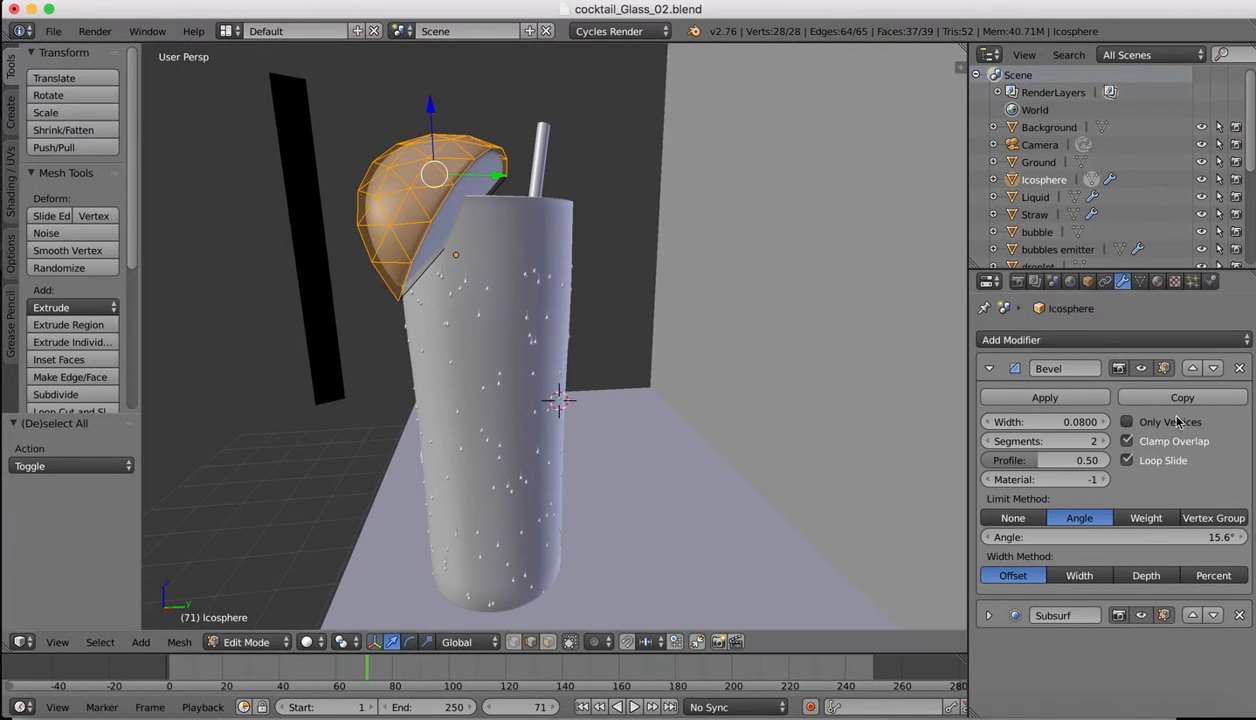
- Turn off the Edit Mode display of the wedge's Bevel and Subsurf modifiers
left_click(1164, 369)
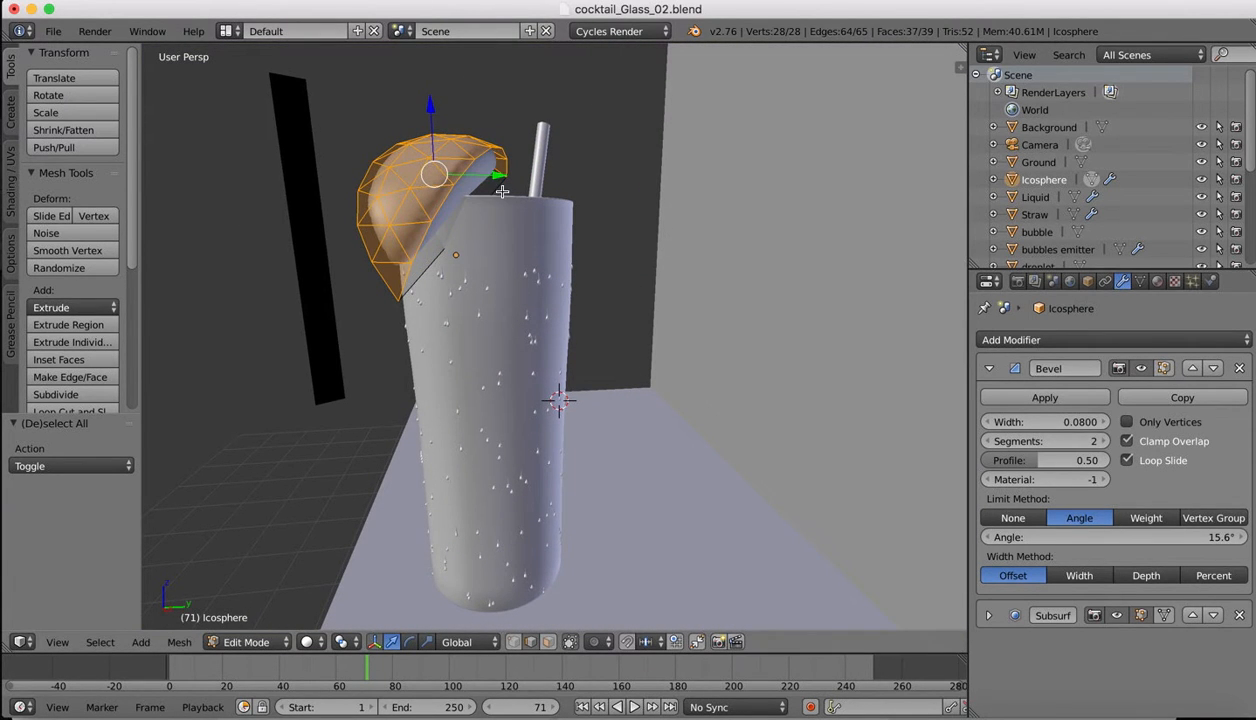
scroll(493, 191, "right", 8)
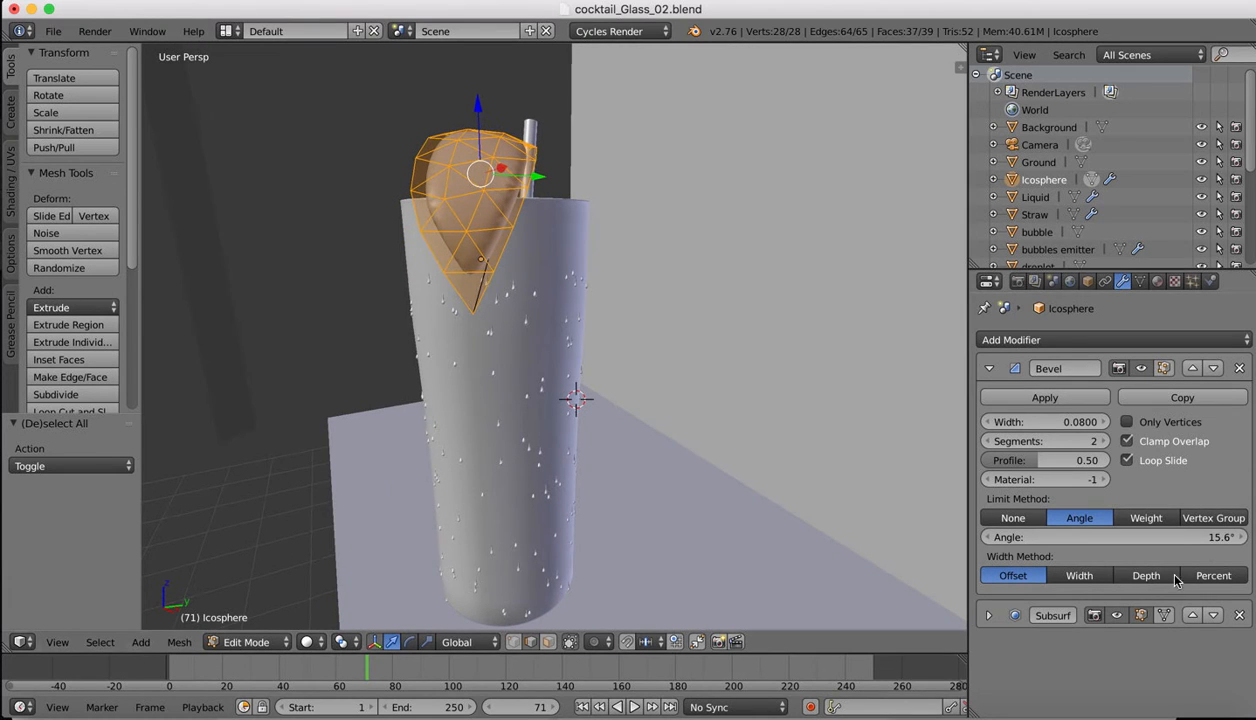
left_click(1144, 615)
scroll(561, 170, "right", 10)
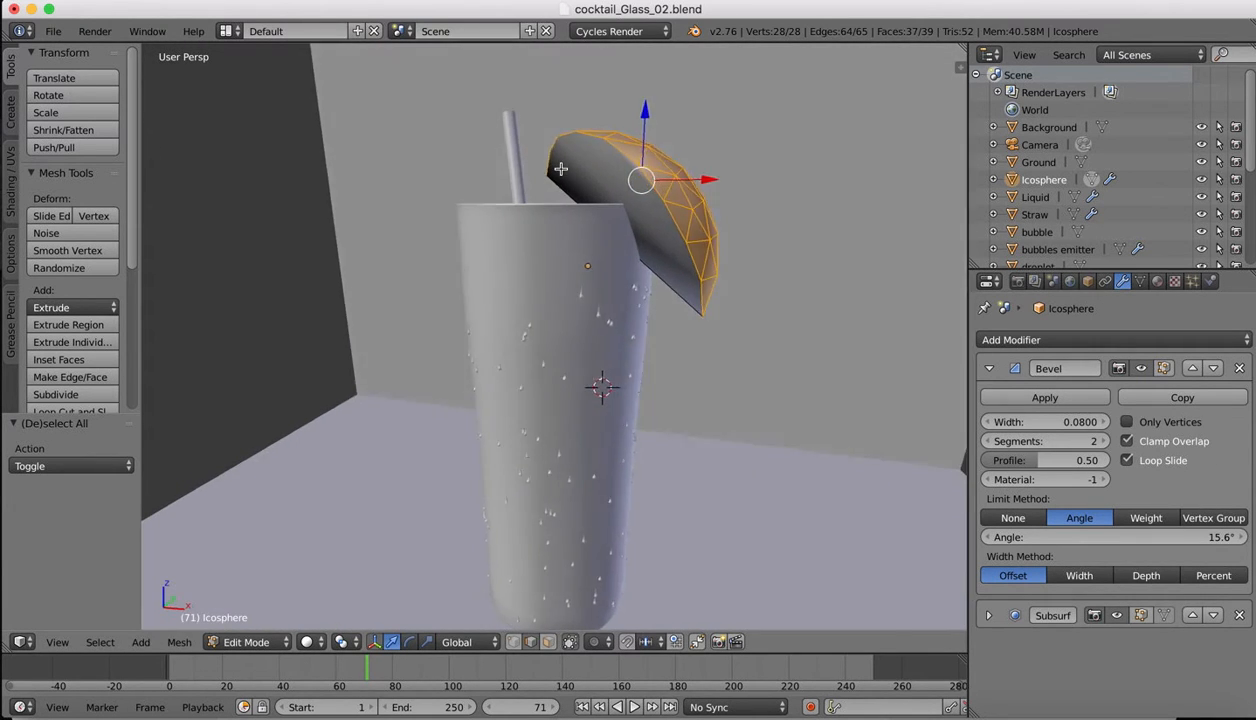
scroll(561, 170, "right", 15)
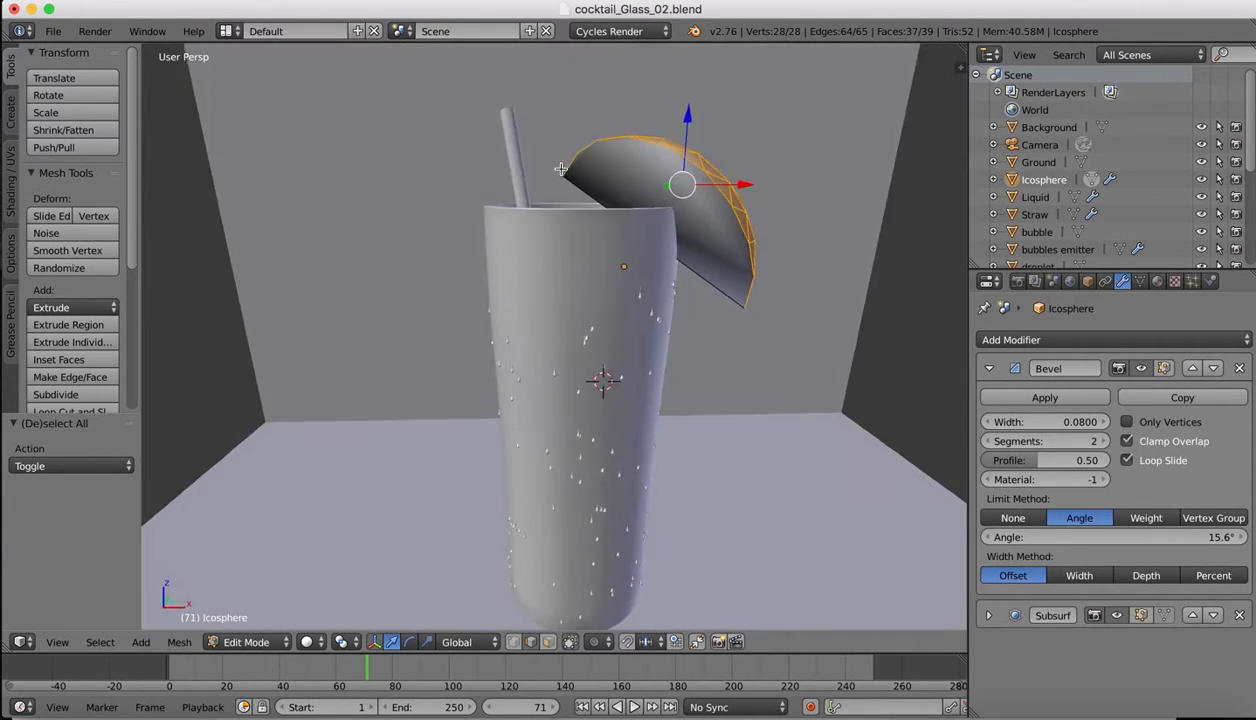
scroll(561, 169, "right", 10)
scroll(561, 169, "left", 4)
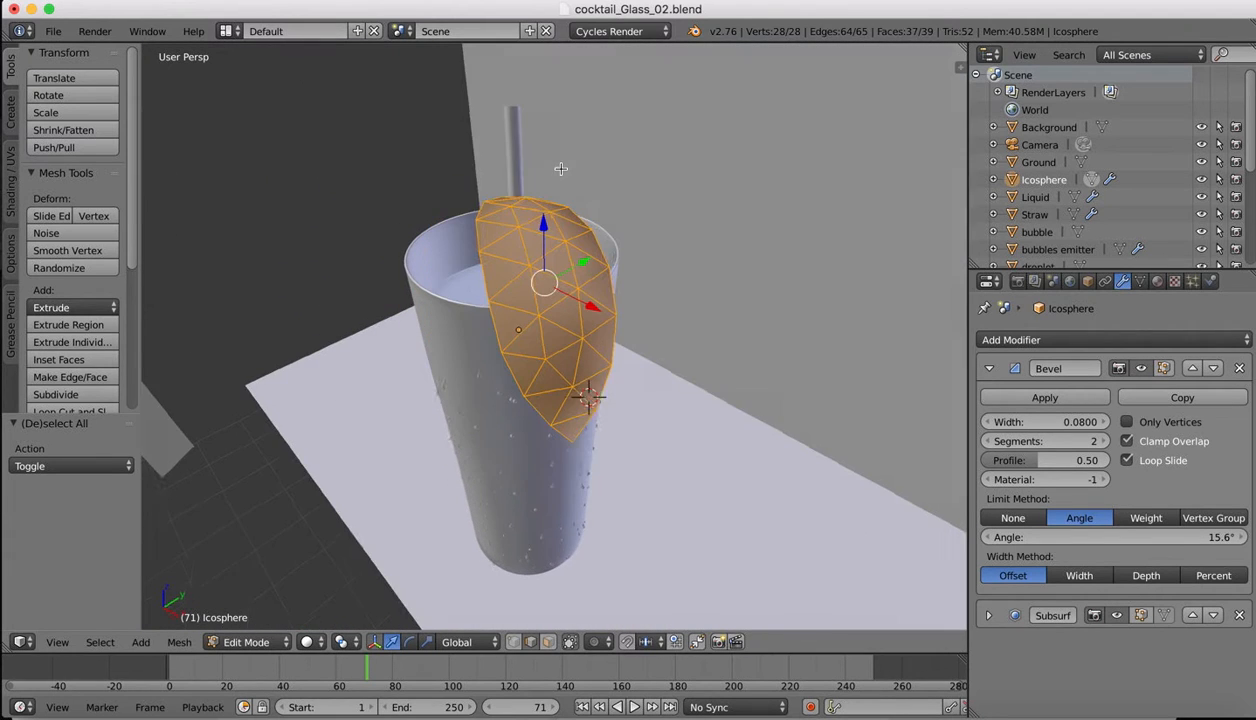
- Create a new material named Lemon Skin on the wedge and assign it to the selected peel faces
left_click(1158, 281)
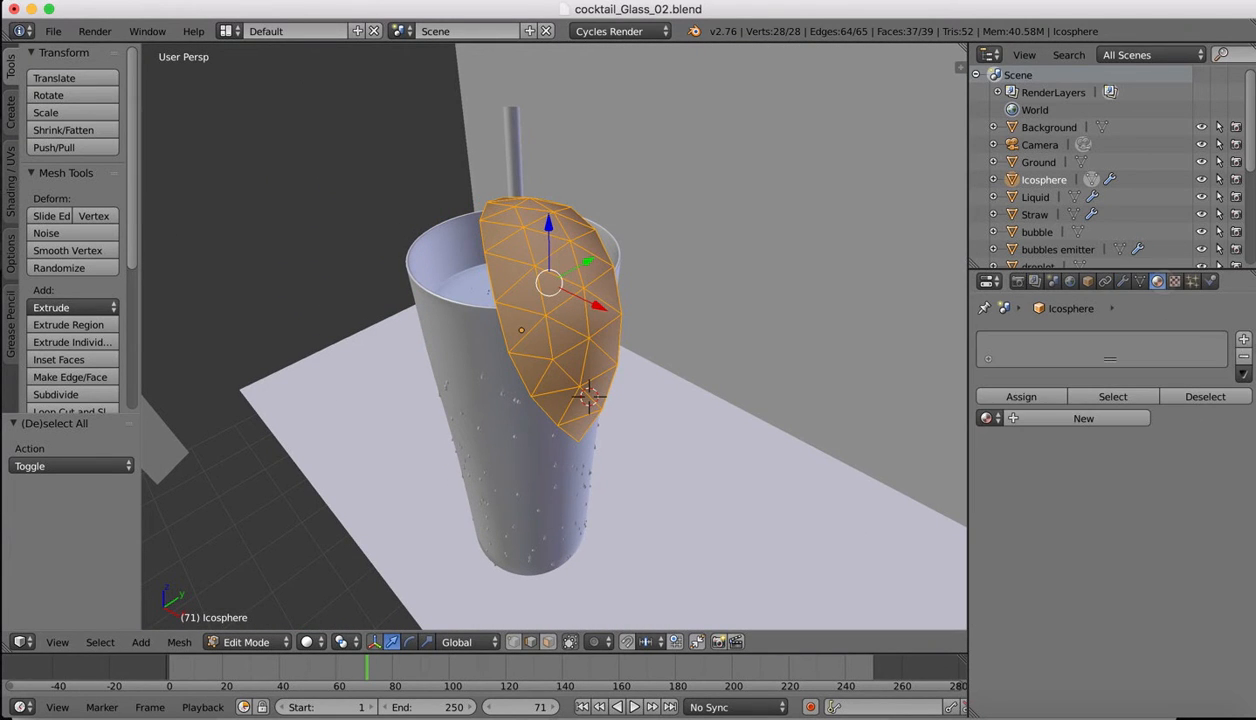
left_click(1244, 340)
left_click(1036, 418)
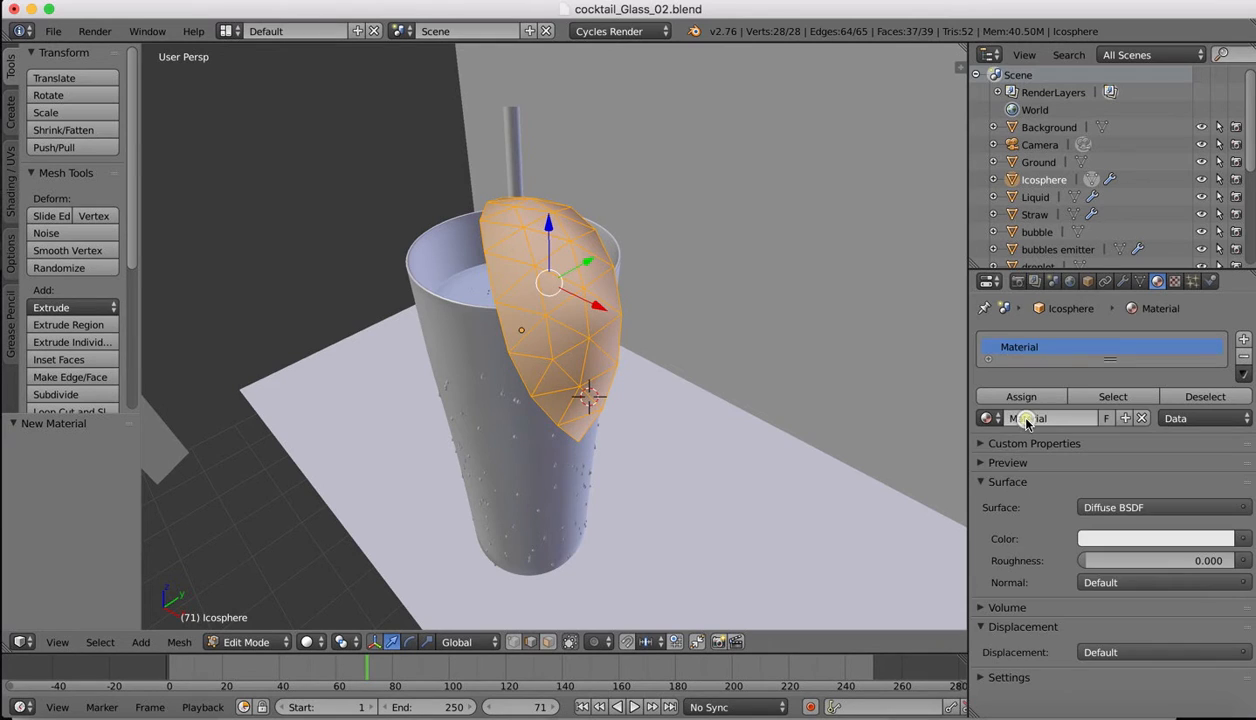
double_click(1035, 420)
type("Lemon Skin")
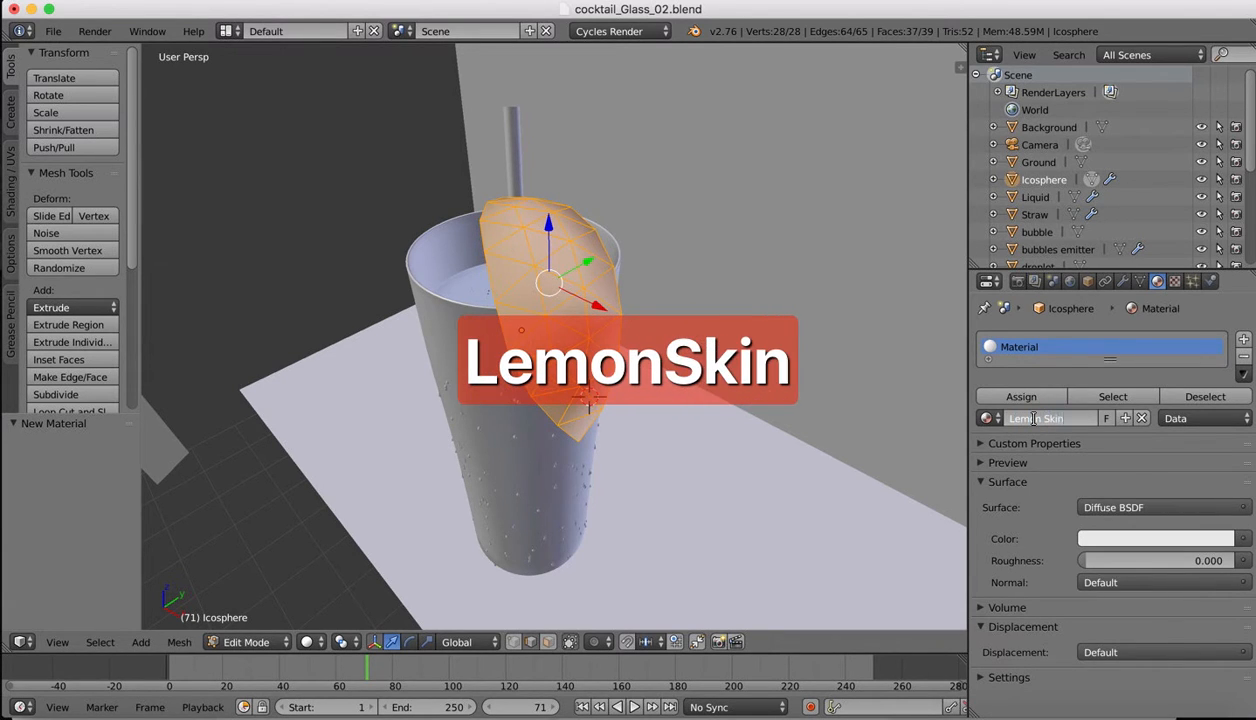
key("Return")
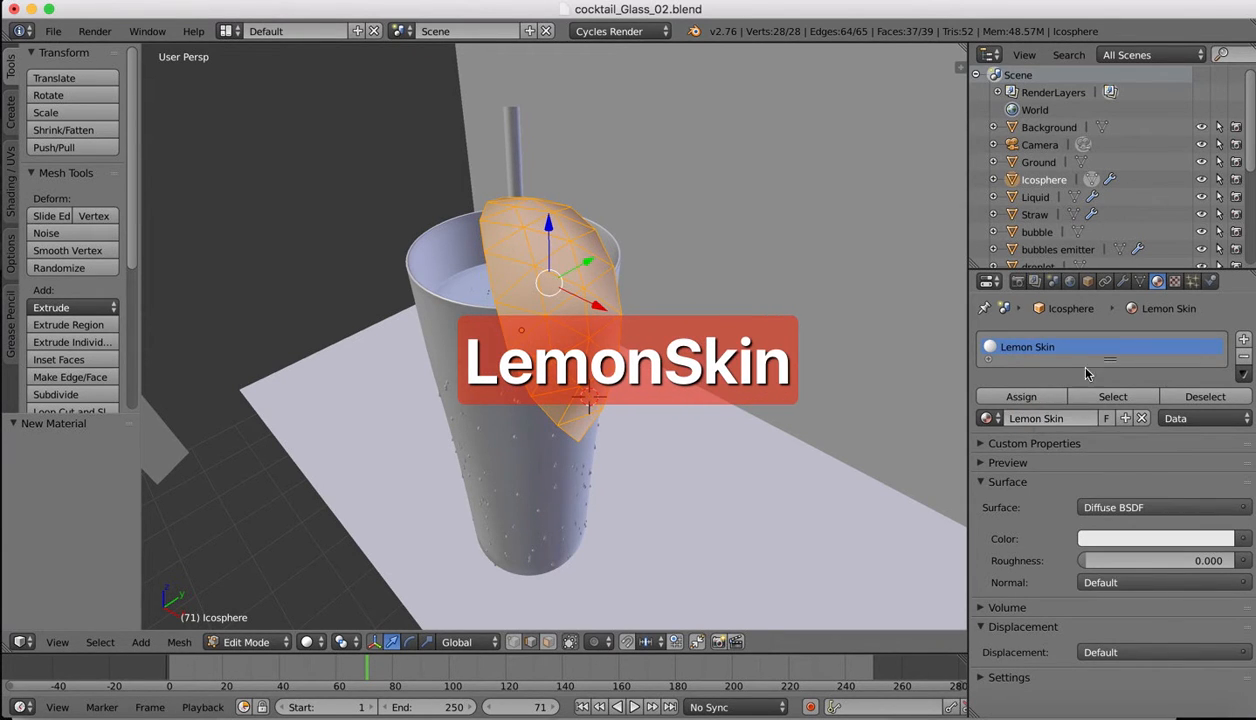
left_click(1006, 394)
- Add a second material slot to the wedge with a new material named Lemon Slice
middle_click_drag(513, 298, 560, 240)
left_click(1243, 341)
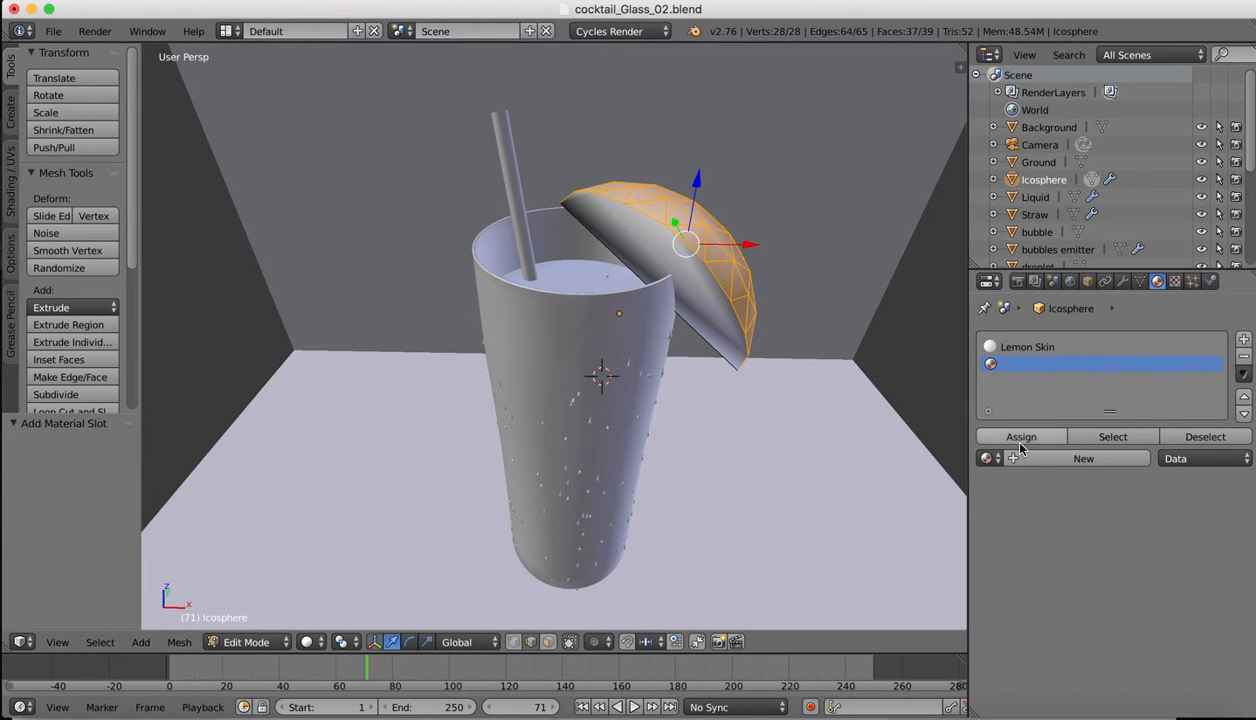
left_click(1042, 458)
left_click(1048, 460)
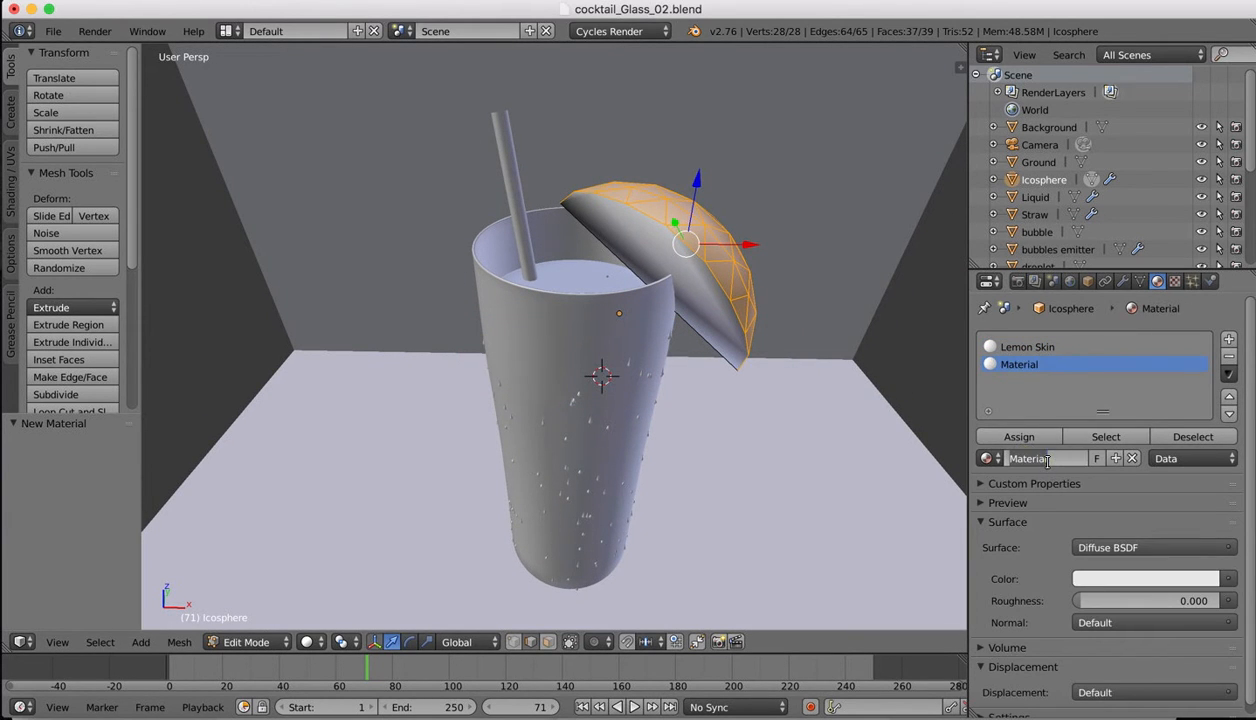
type("Lemon Slice")
key("Return")
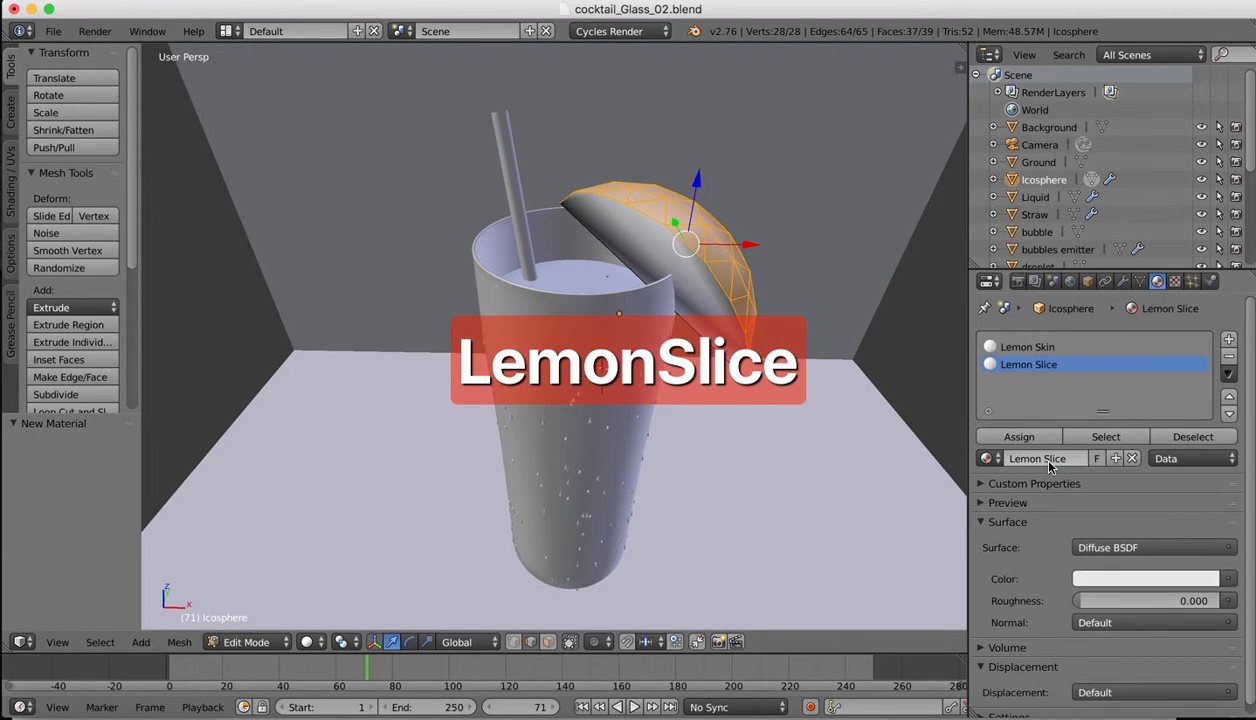
- In face select mode, select only the wedge's two flat cut faces and assign the Lemon Slice material to them
key("a")
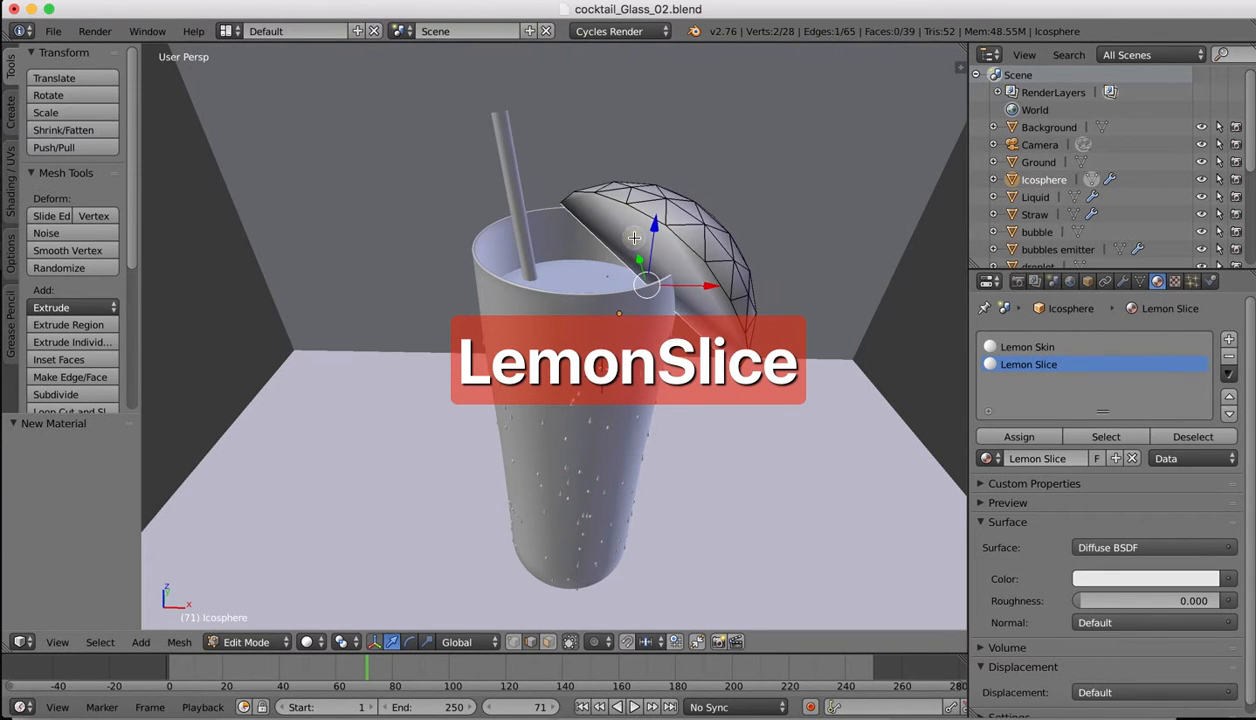
middle_click_drag(634, 238, 597, 454)
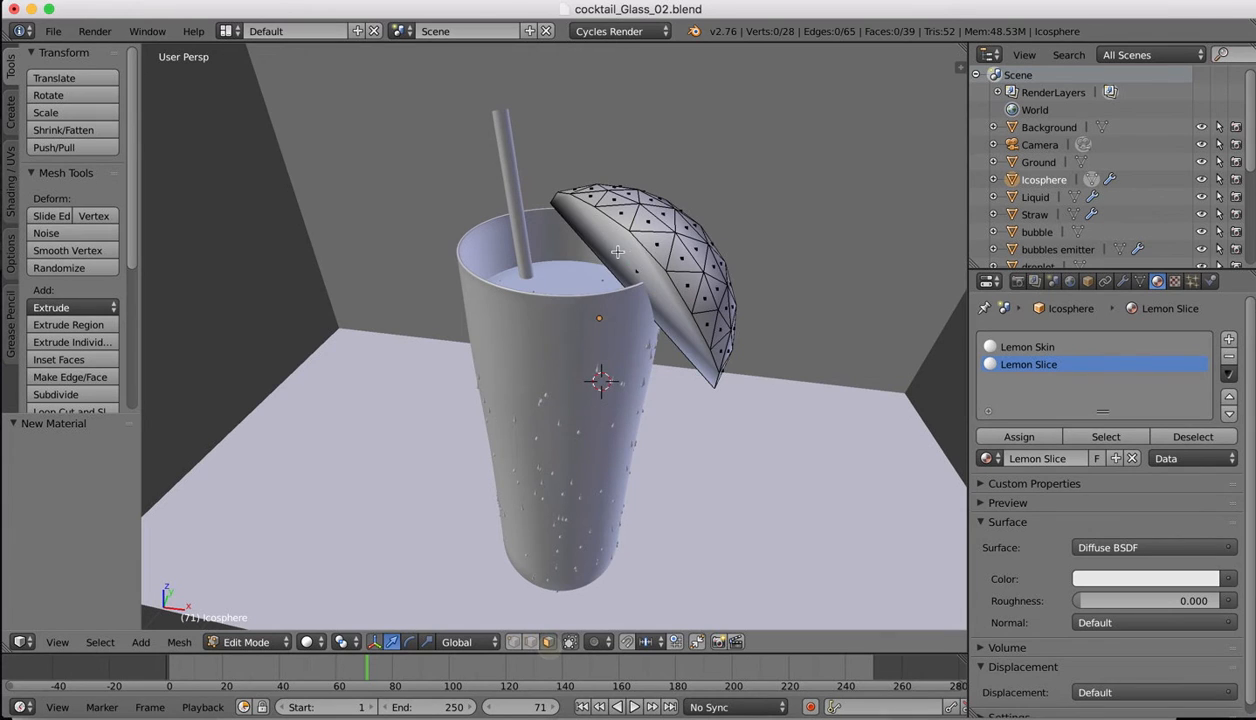
right_click(617, 252)
middle_click_drag(644, 225, 656, 228)
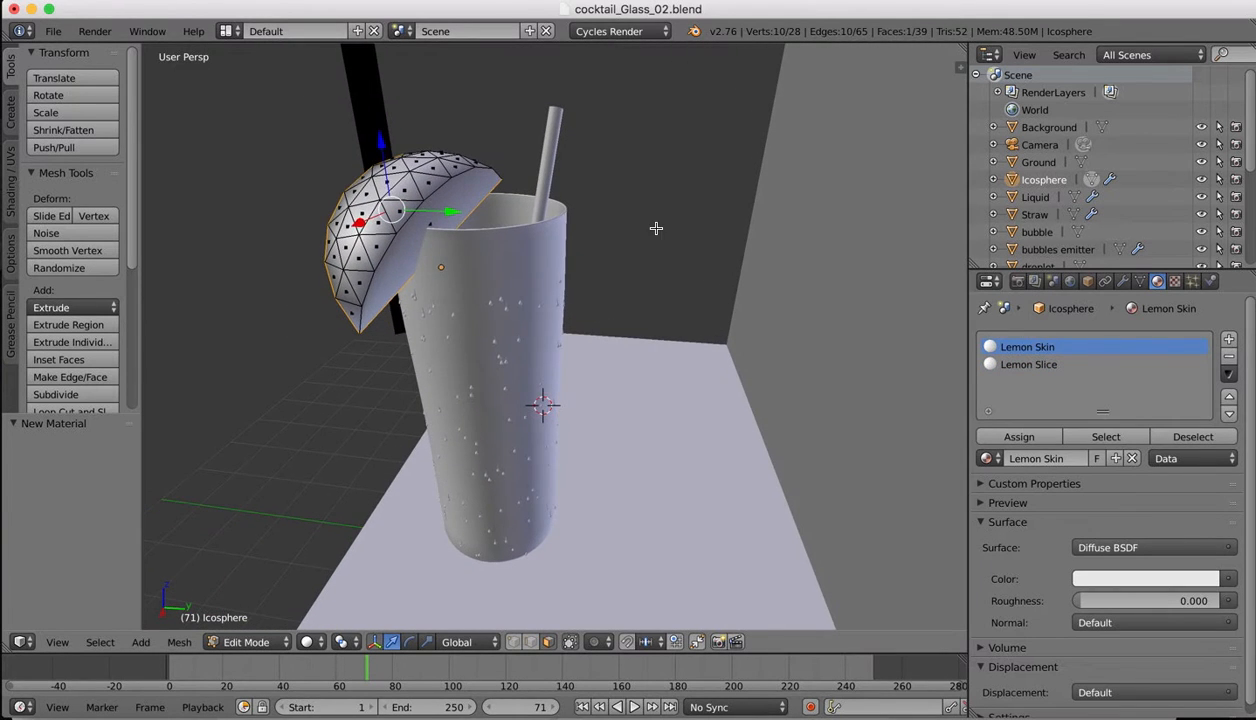
right_click(406, 268, "shift")
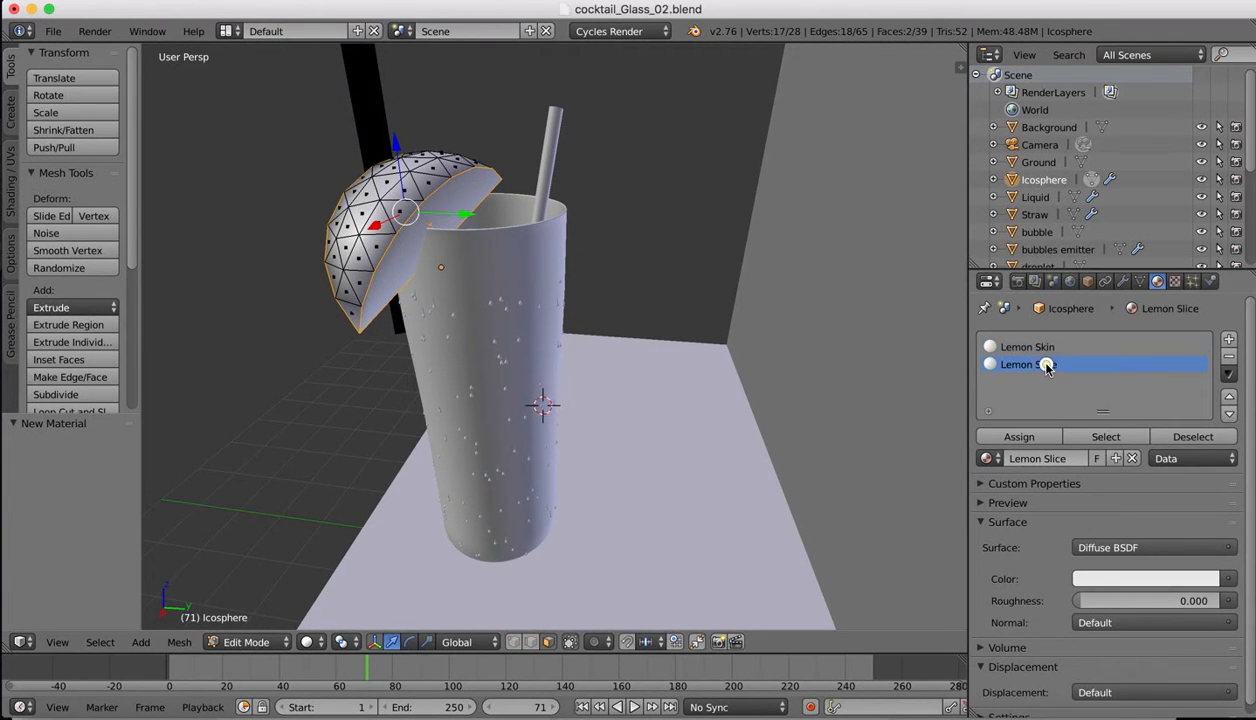
left_click(1030, 437)
- Select a peel face to activate Lemon Skin, and split the 3D view to show a Node Editor without its properties sidebar
right_click(359, 214)
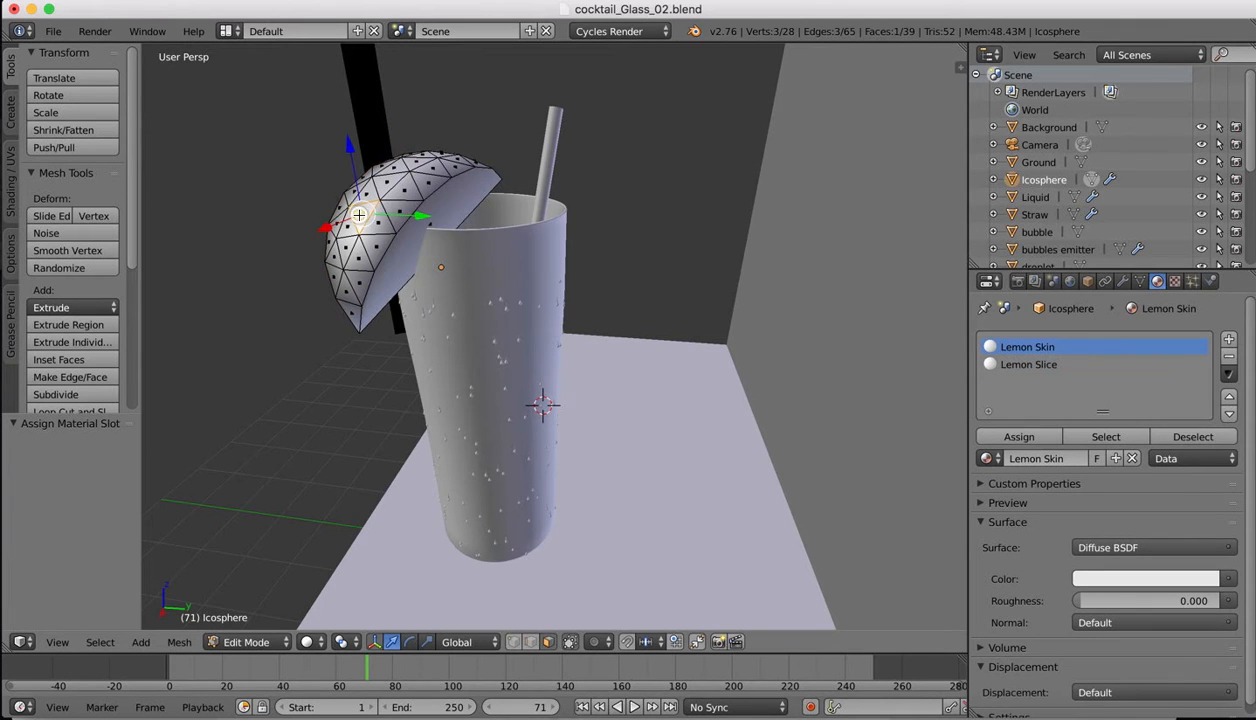
scroll(399, 187, "left", 15)
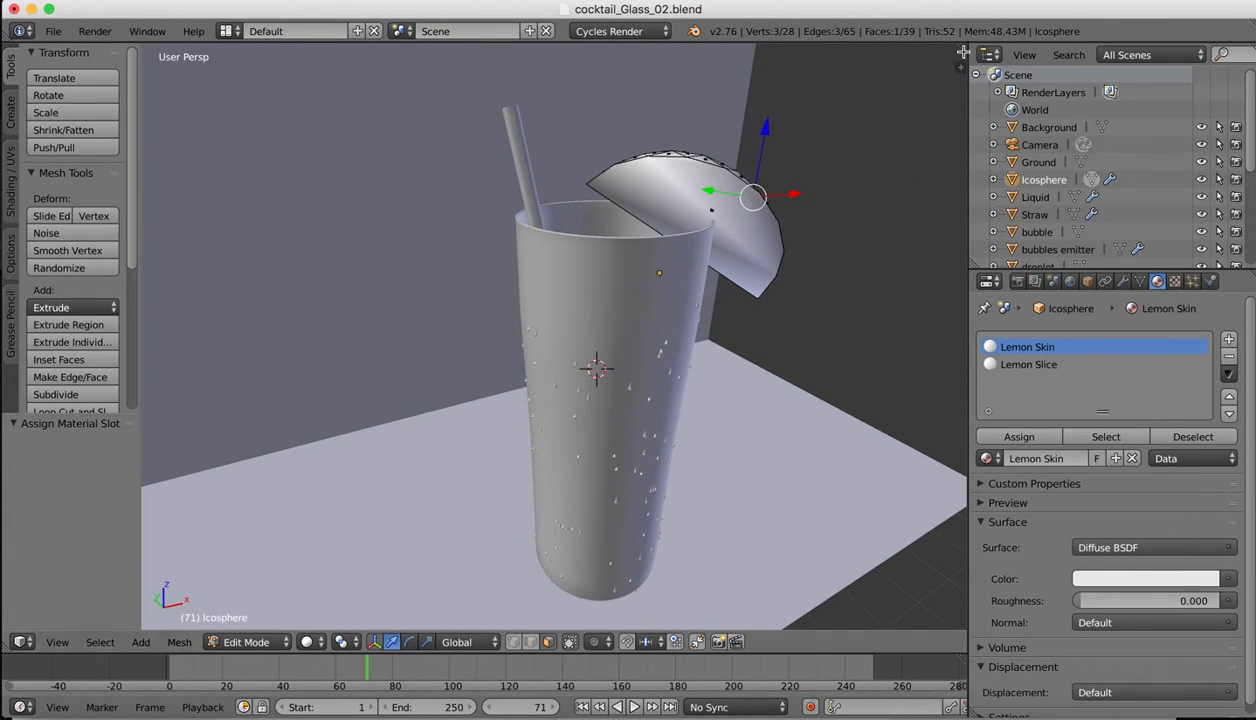
left_click_drag(960, 64, 522, 400)
left_click(545, 642)
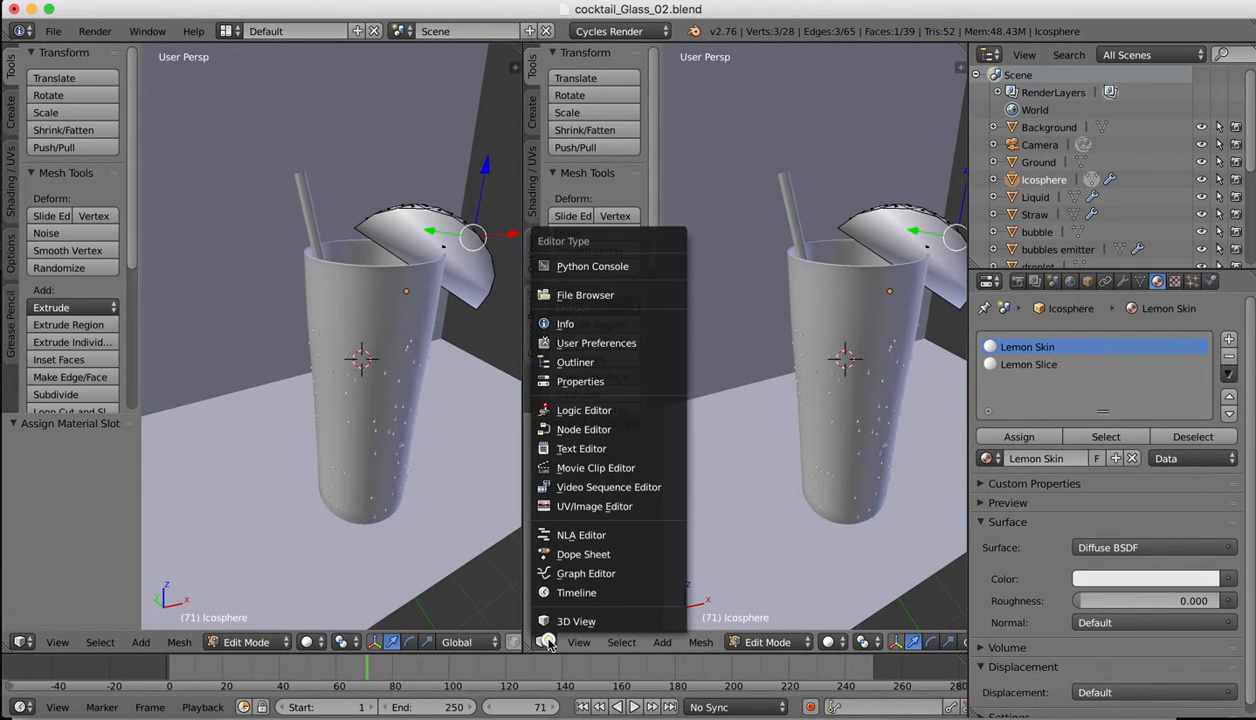
left_click(576, 430)
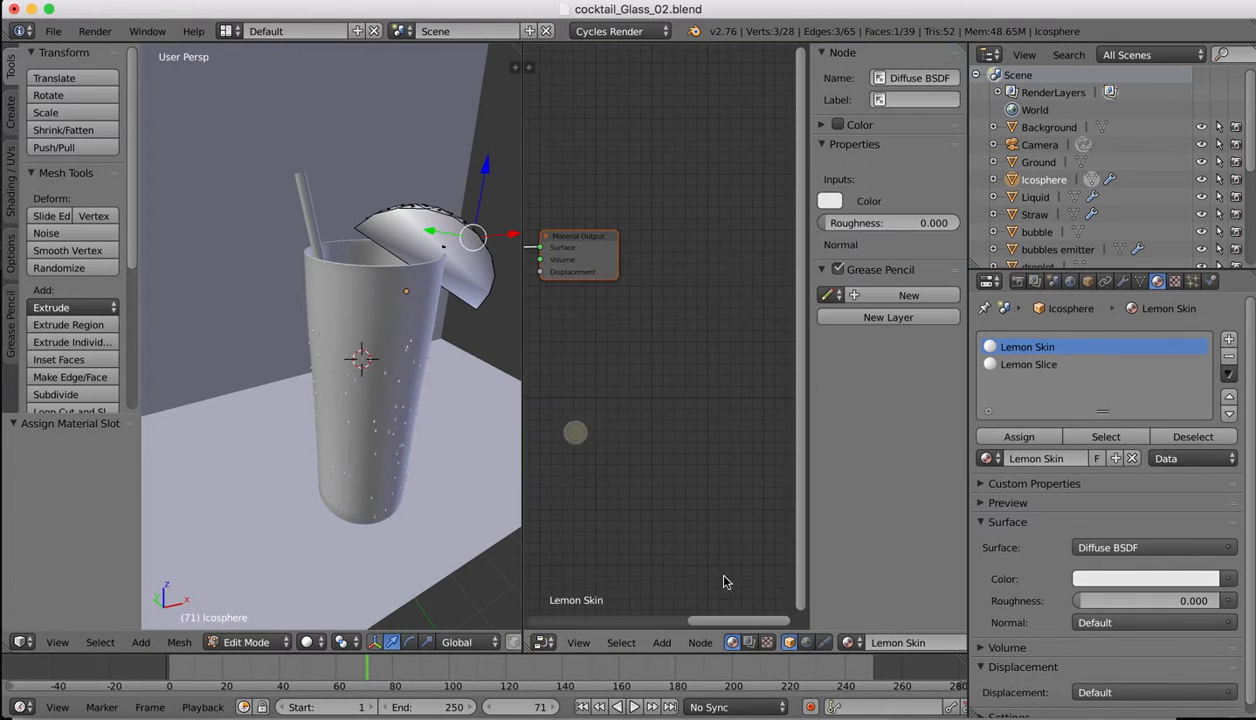
key("n")
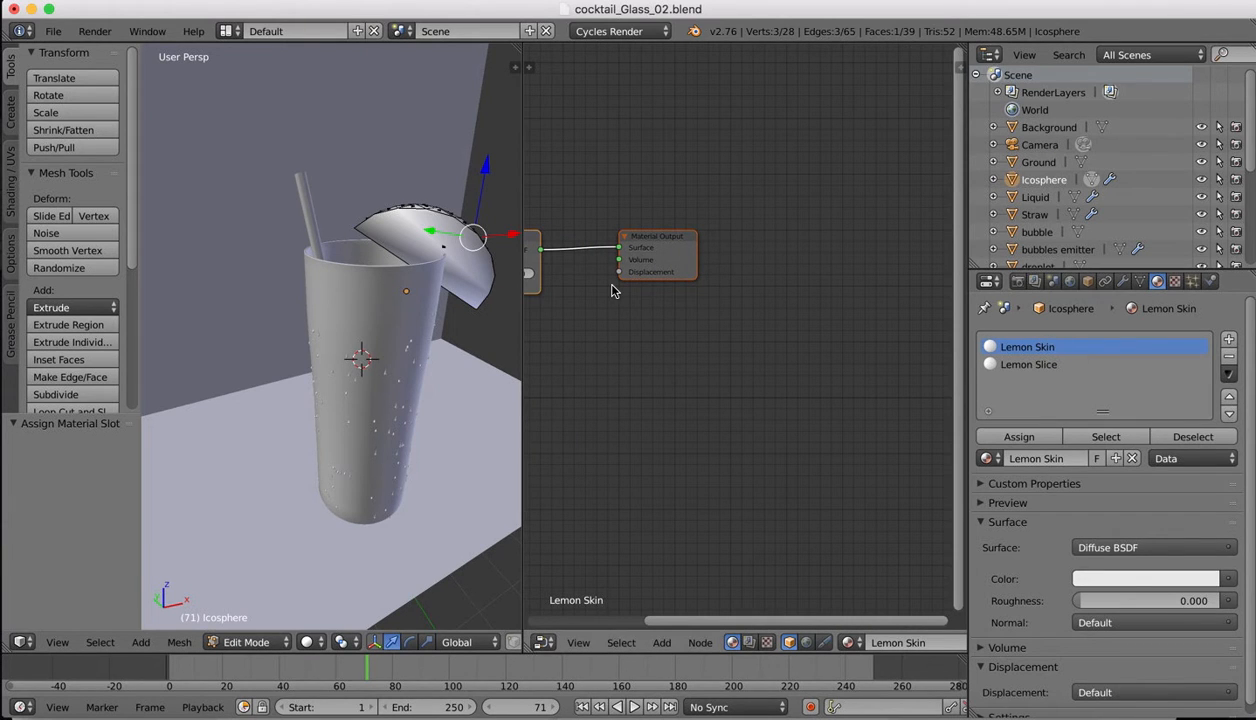
- Add a Voronoi Texture node in front of the Diffuse BSDF node in the Lemon Skin material
key("Home")
scroll(615, 214, "up", 2)
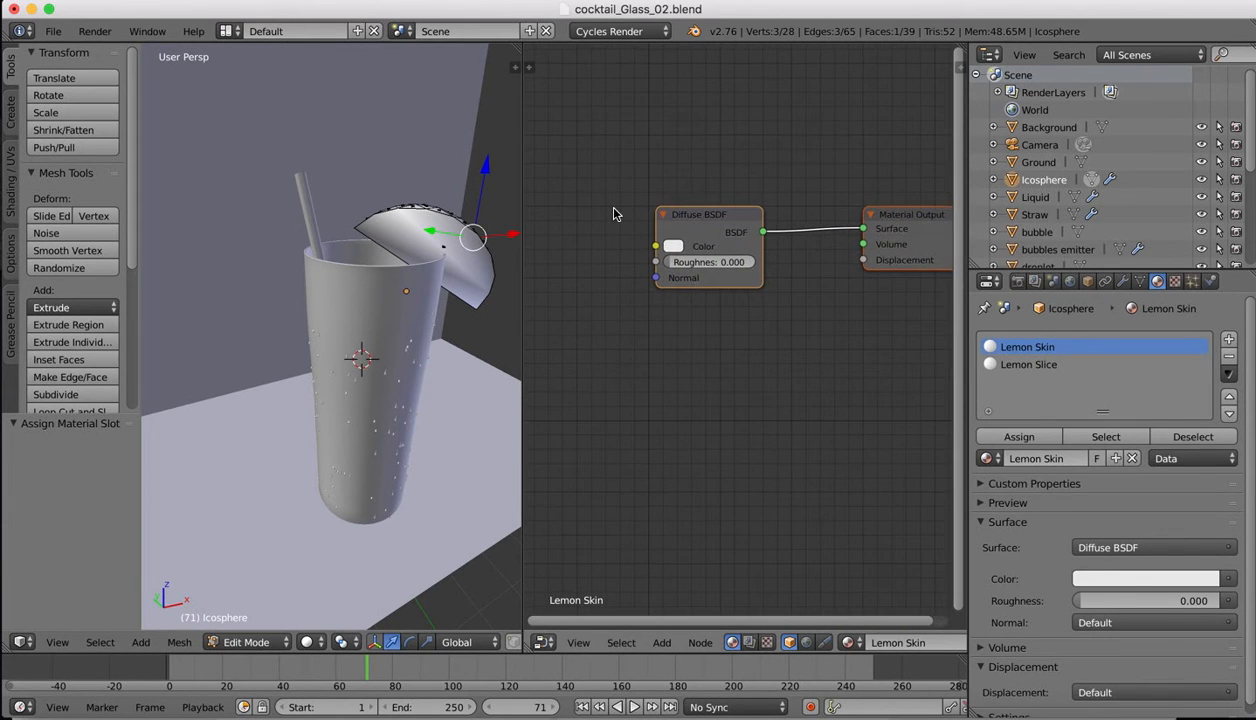
scroll(615, 213, "up", 1)
scroll(621, 213, "left", 4)
scroll(622, 213, "up", 2)
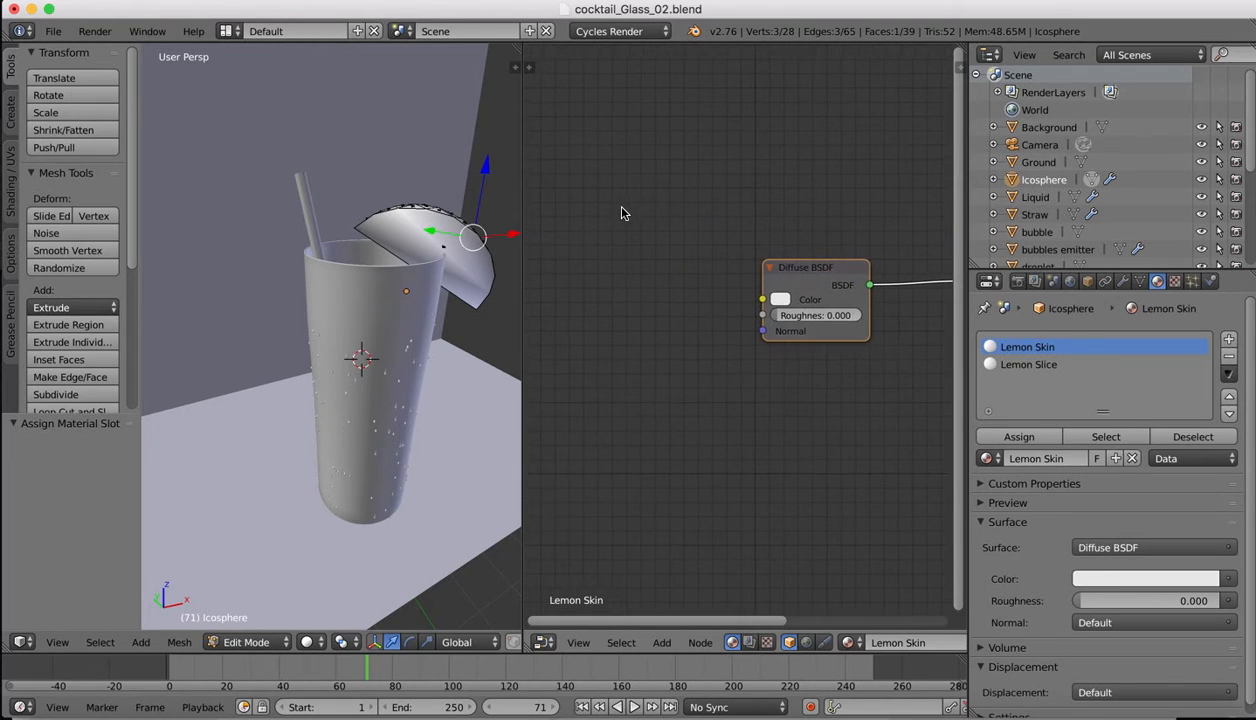
left_click(661, 643)
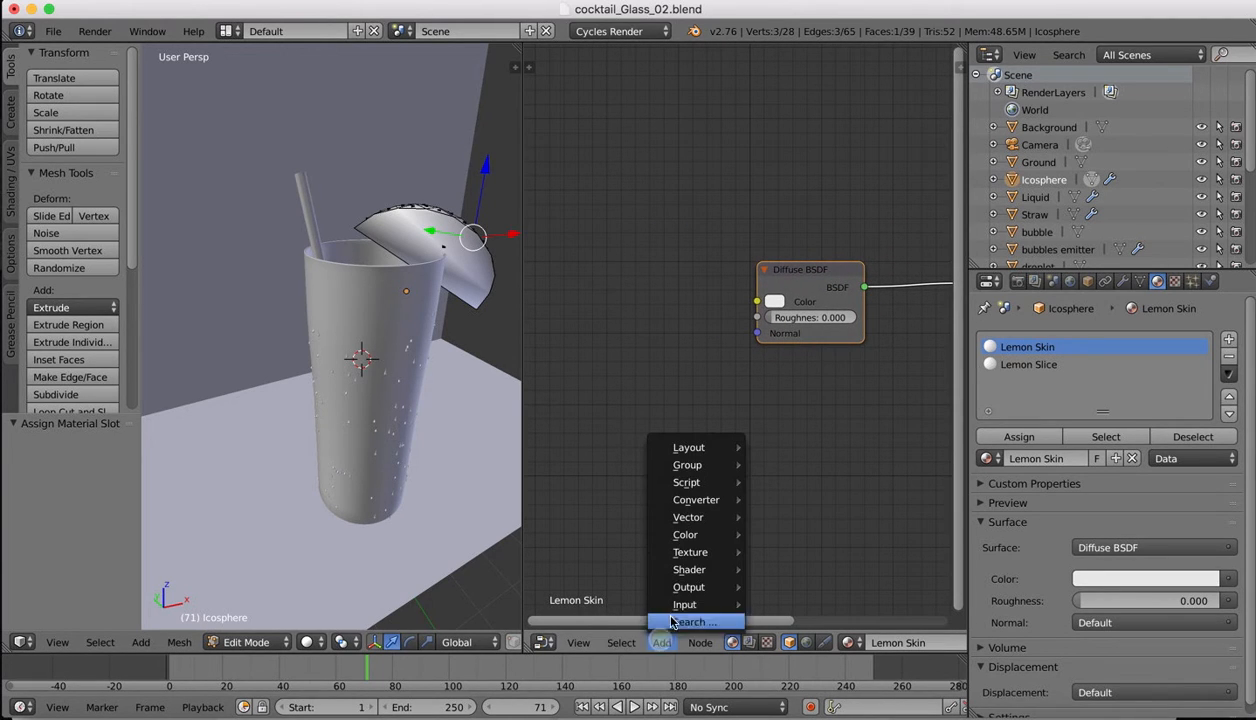
mouse_move(705, 552)
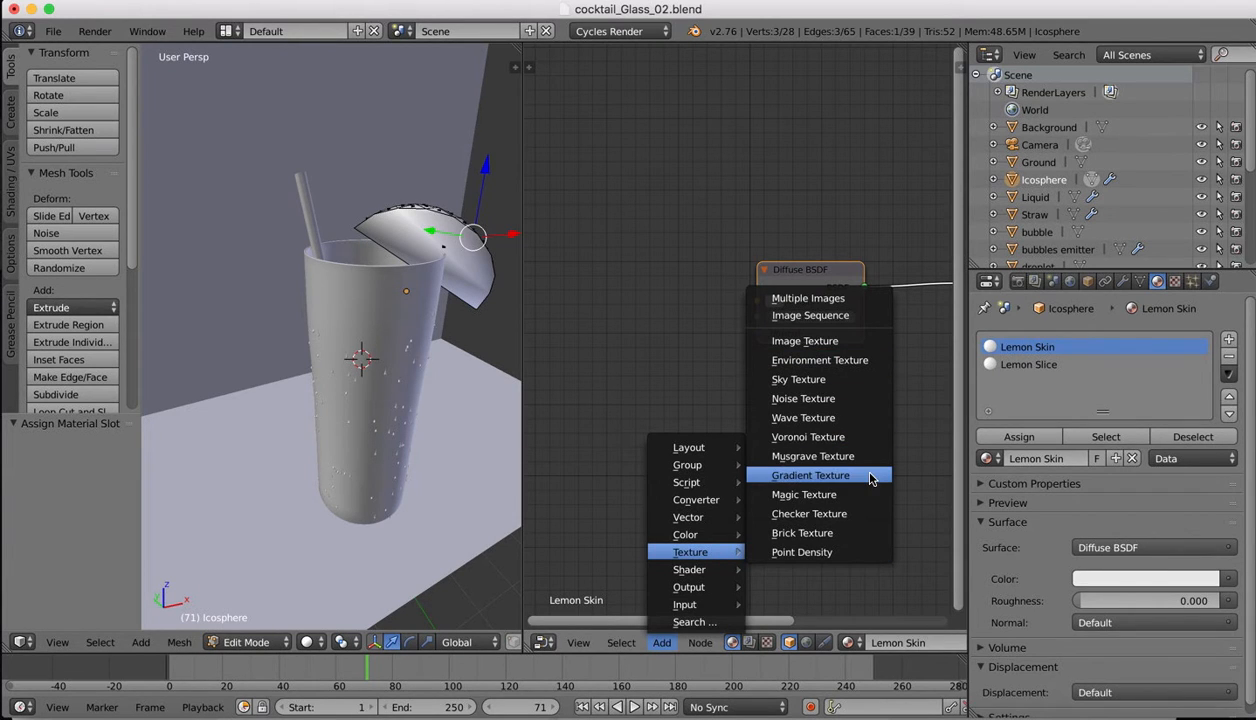
left_click(826, 442)
left_click(570, 270)
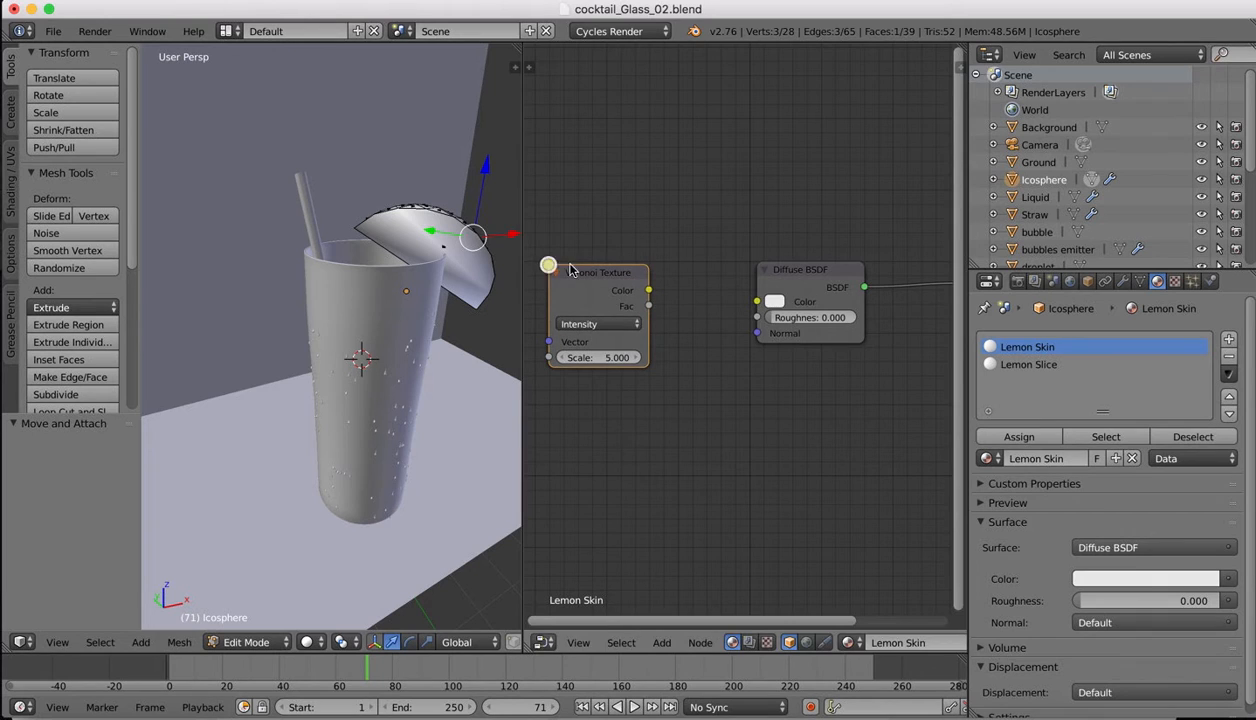
- Space out the Voronoi Texture and Diffuse BSDF nodes to leave room for another node between them
left_click_drag(797, 280, 833, 280)
scroll(650, 216, "down", 1)
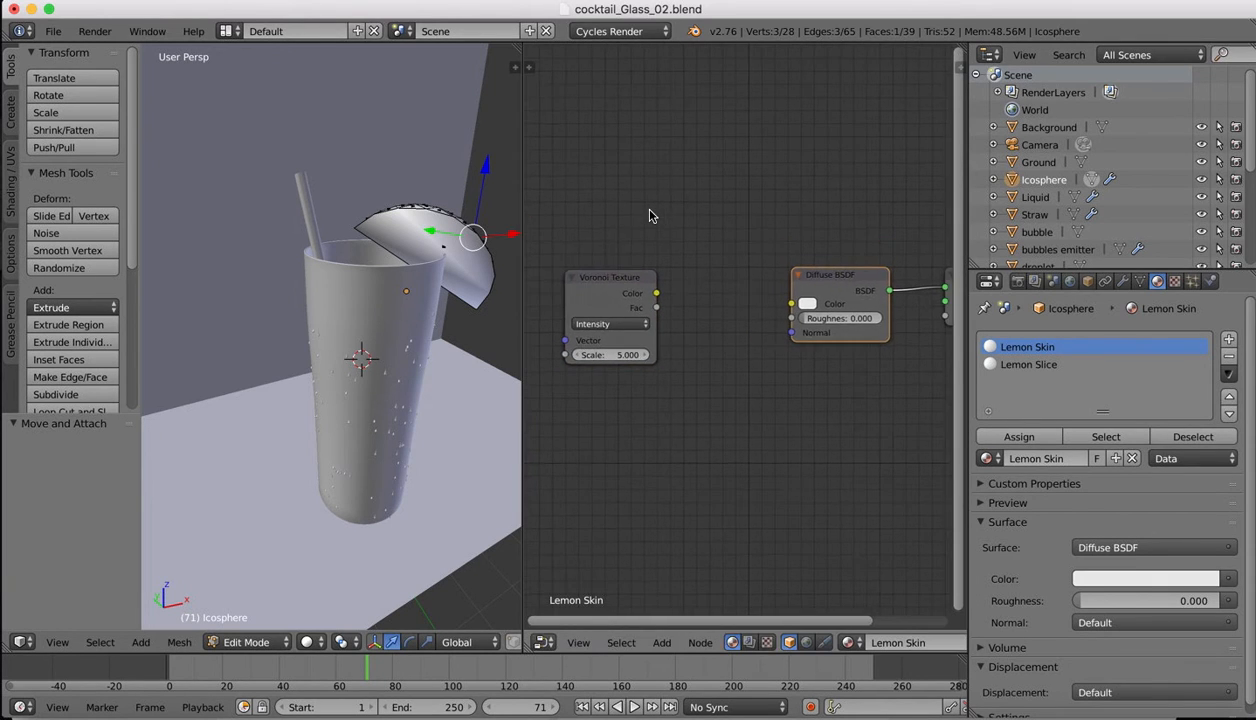
scroll(650, 216, "right", 2)
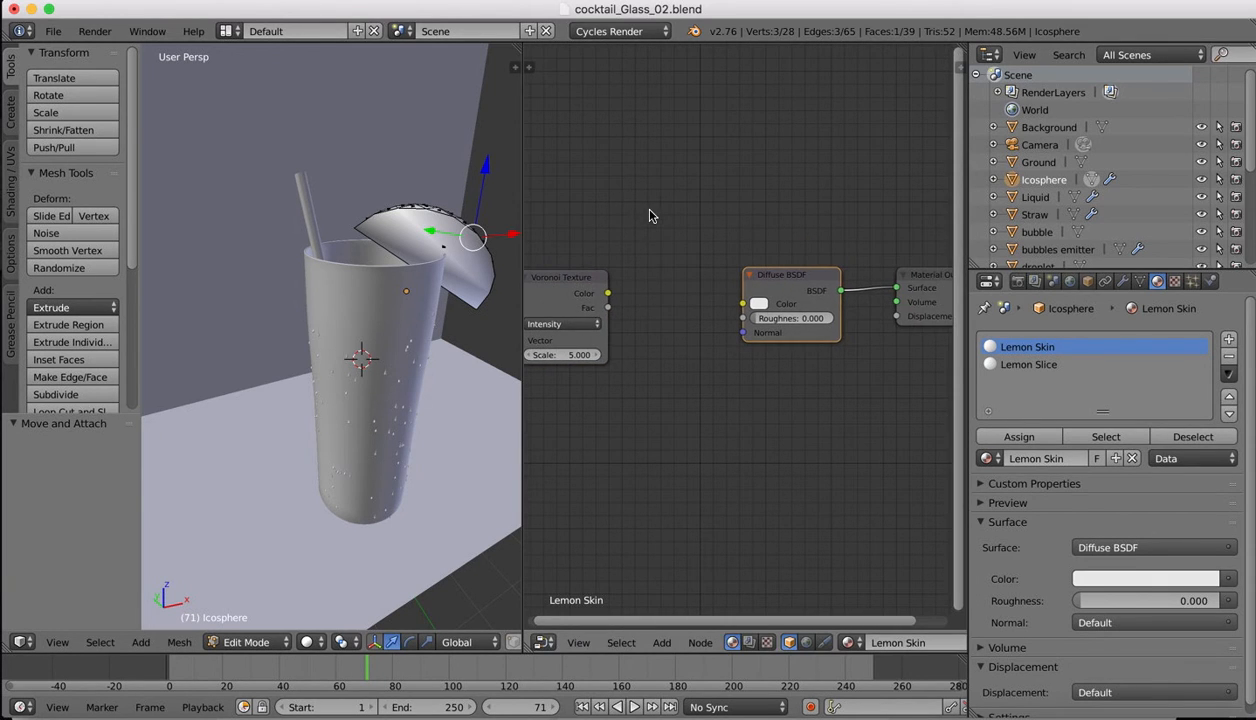
left_click(569, 280)
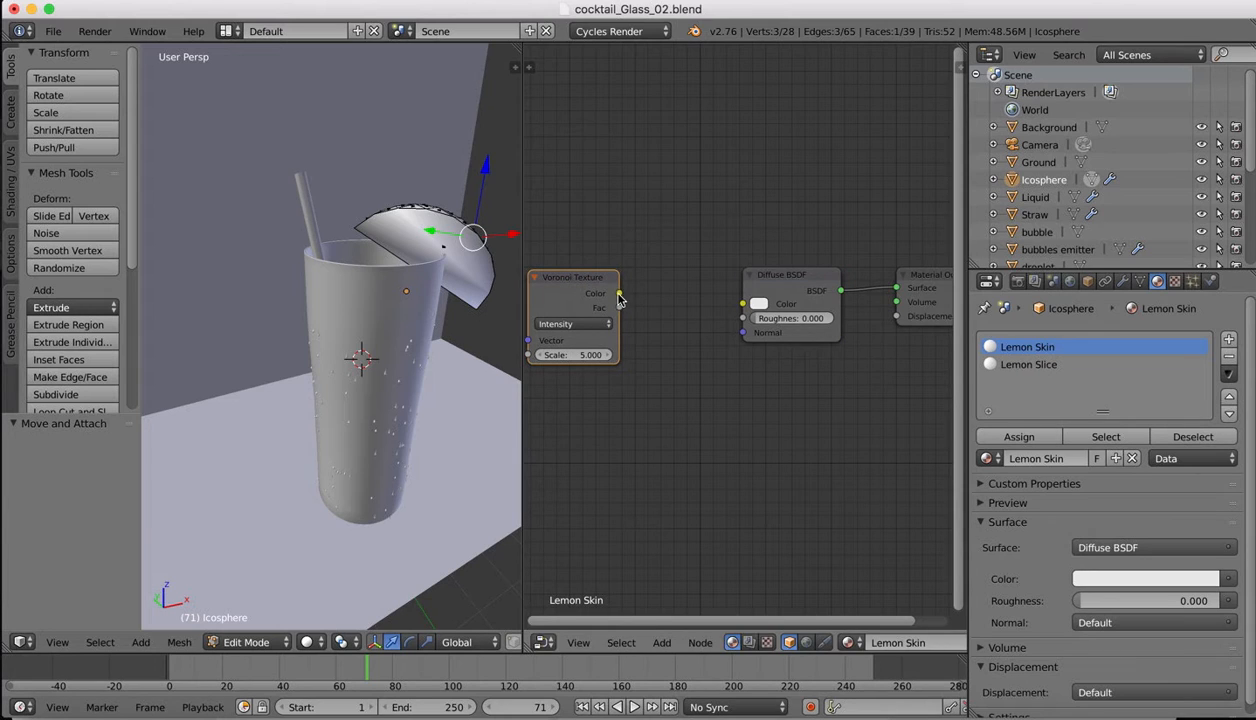
left_click_drag(619, 296, 722, 321)
left_click_drag(726, 318, 620, 292)
- Add a Mix color node between the Voronoi Texture and Diffuse BSDF nodes
left_click(662, 643)
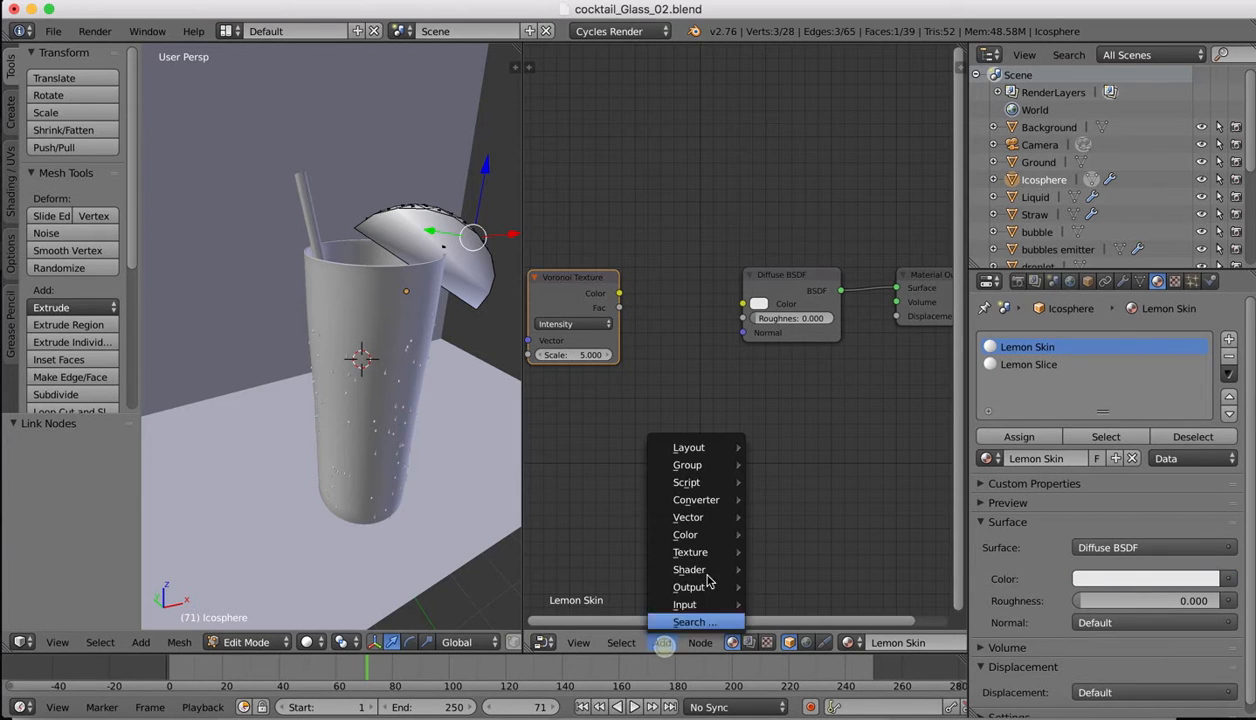
mouse_move(695, 551)
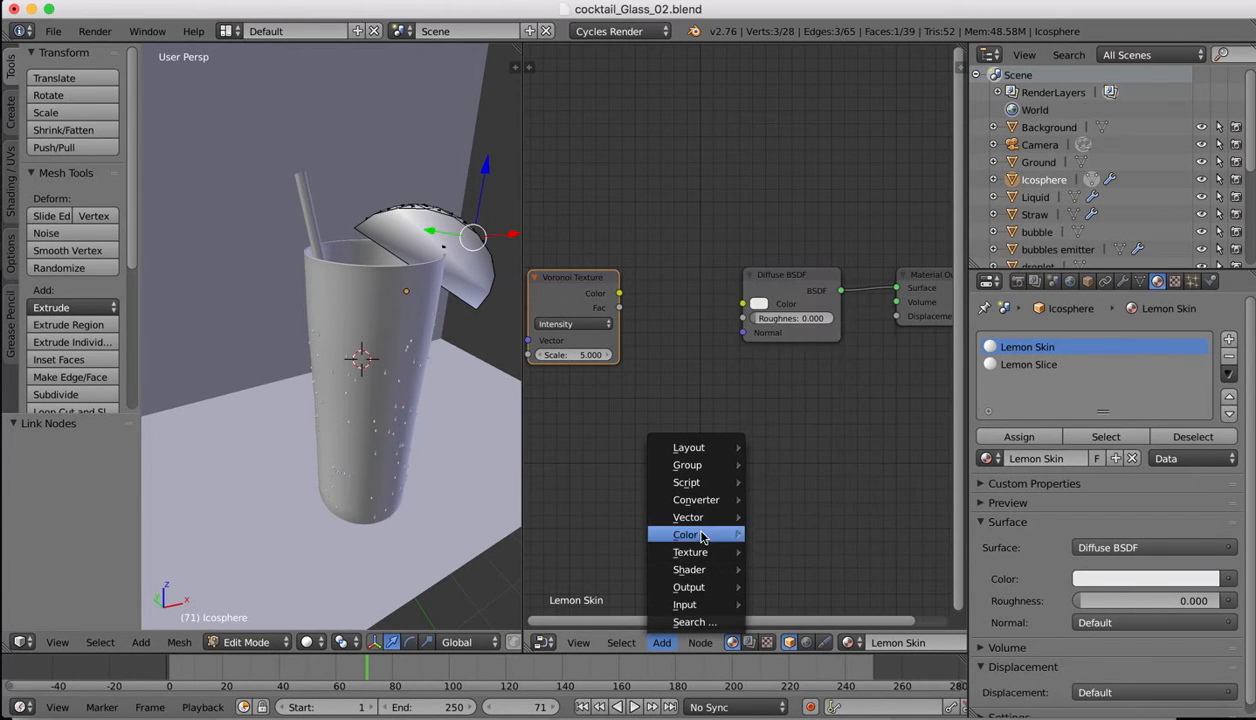
left_click(767, 535)
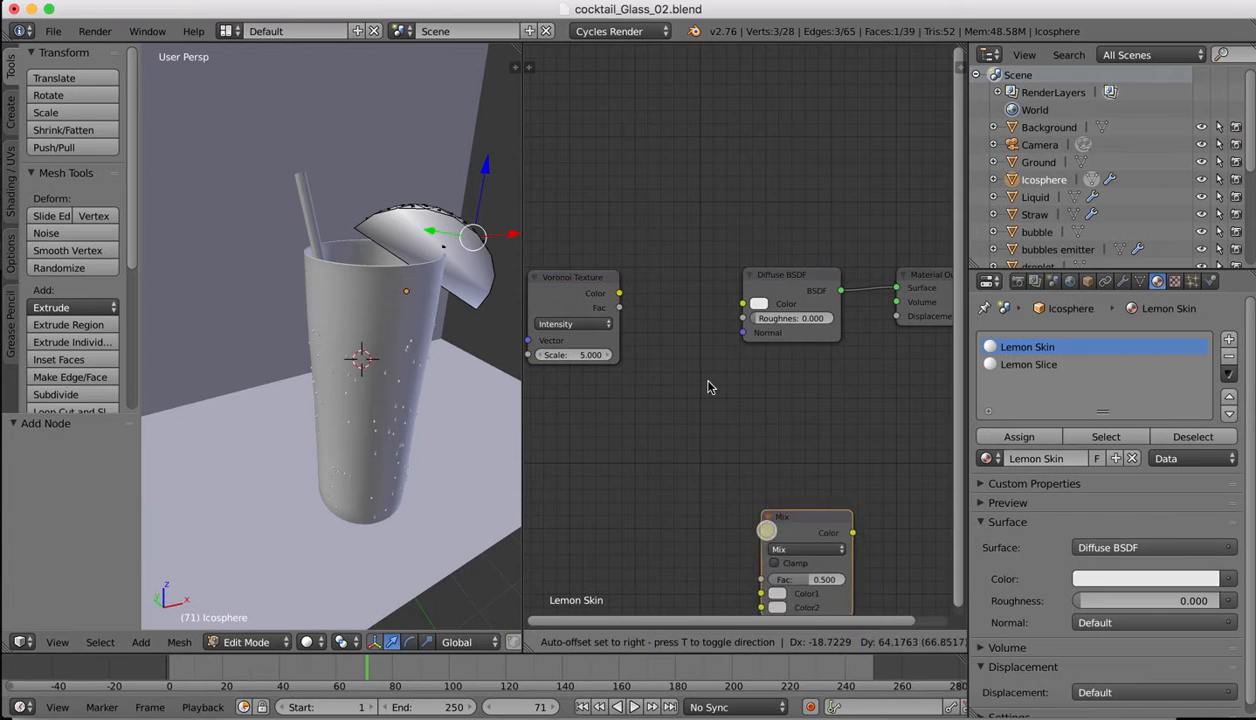
left_click(636, 280)
- Move the Voronoi Texture node clear of the Mix node and link its Color output to the Mix node's Fac input
left_click(573, 278)
left_click_drag(573, 278, 647, 367)
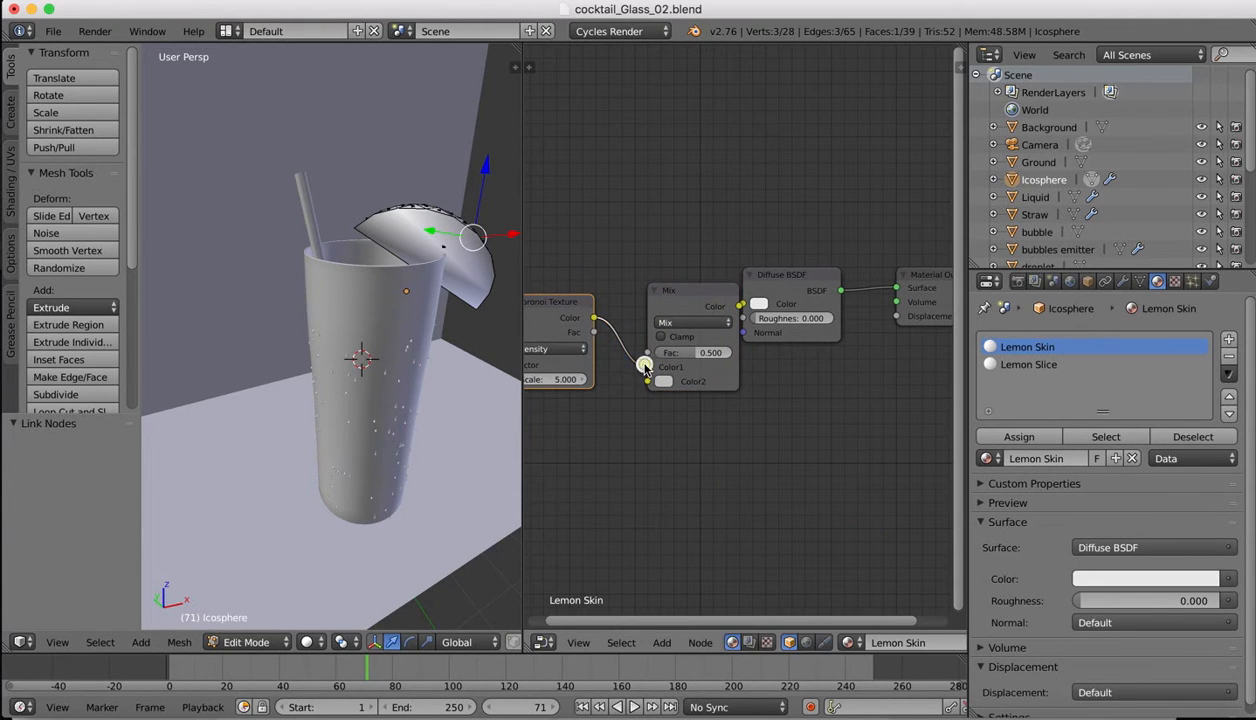
left_click_drag(595, 321, 648, 386)
left_click(648, 371)
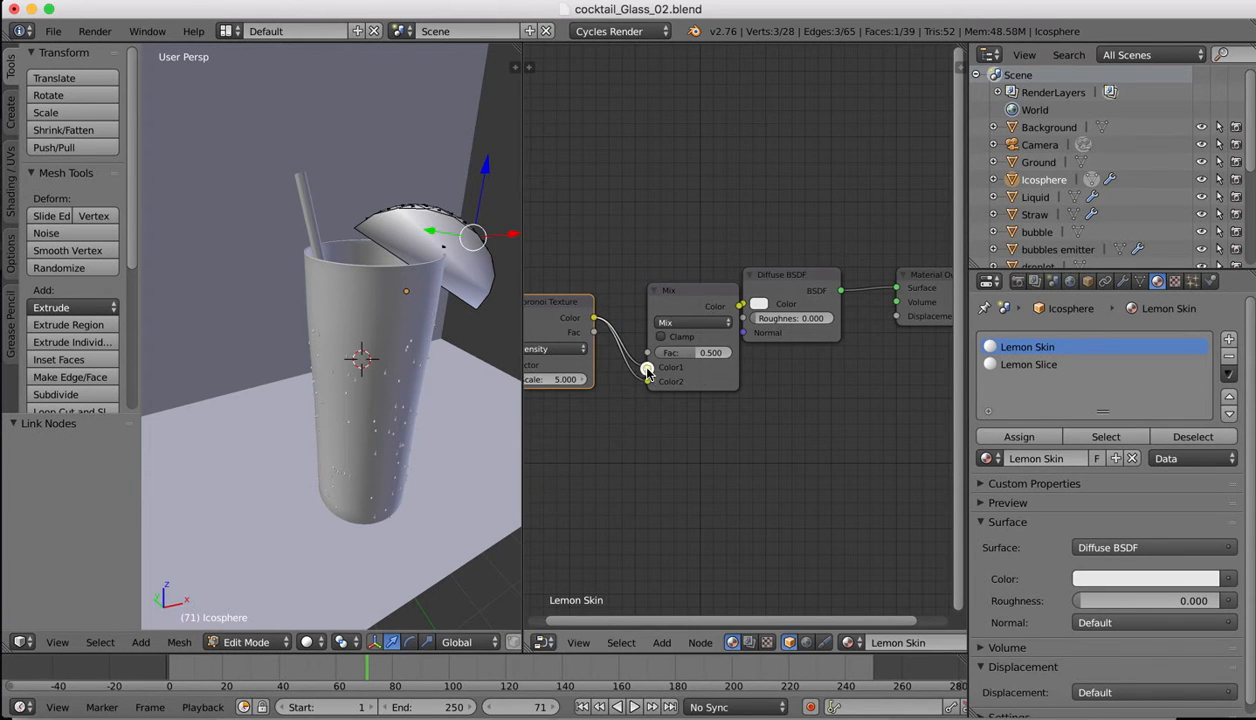
left_click_drag(646, 382, 646, 353)
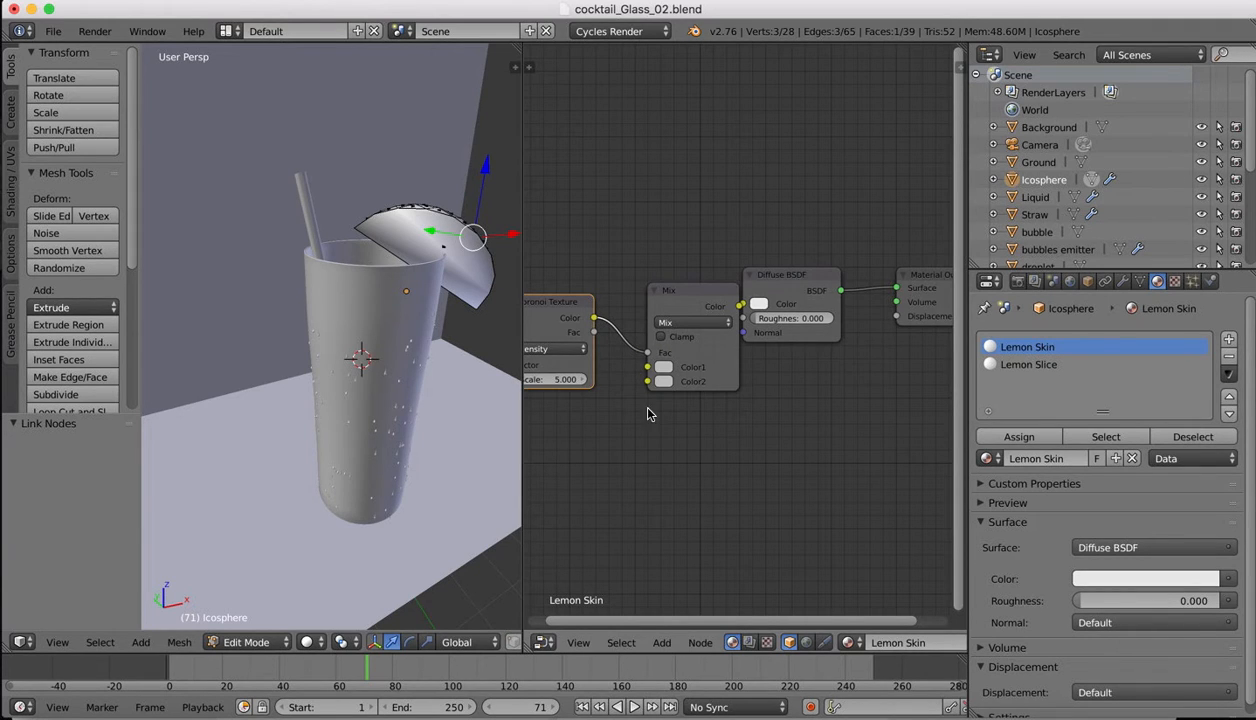
- Set the Mix node's Color1 to yellow (R 0.500, G 0.432, B 0.011) and Color2 to a darker golden yellow
left_click(662, 373)
left_click(662, 369)
left_click_drag(708, 231, 680, 248)
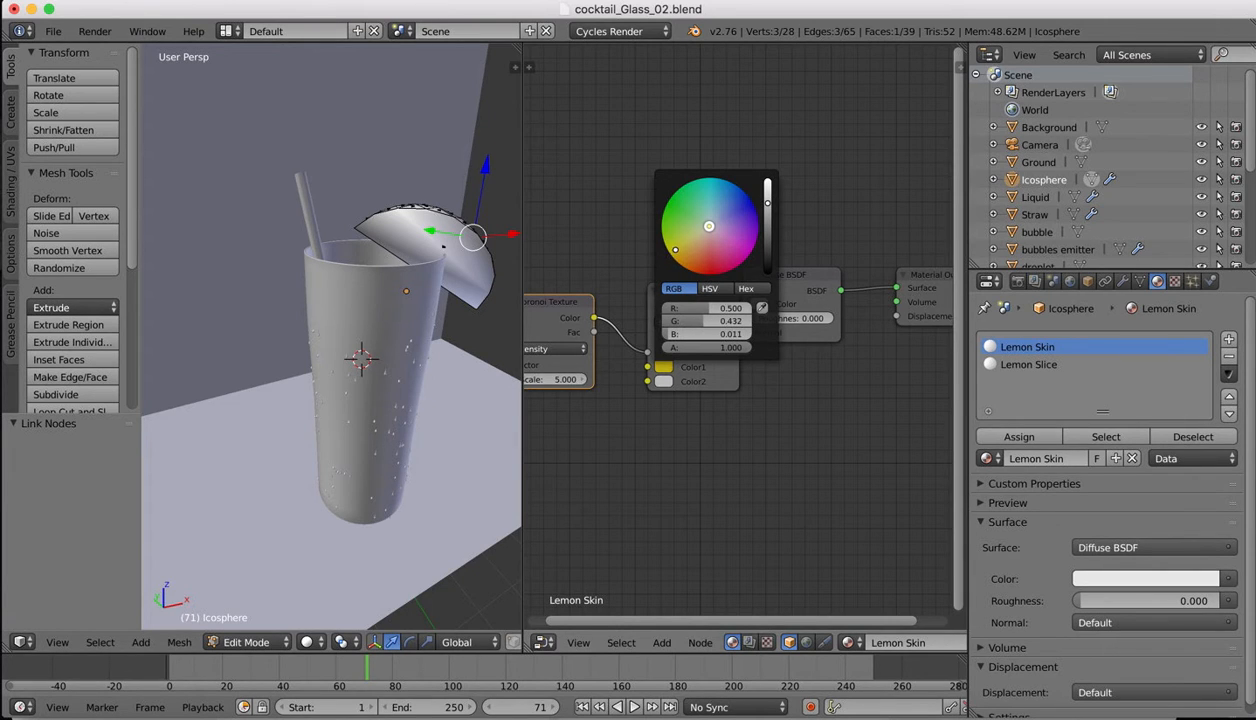
left_click(662, 383)
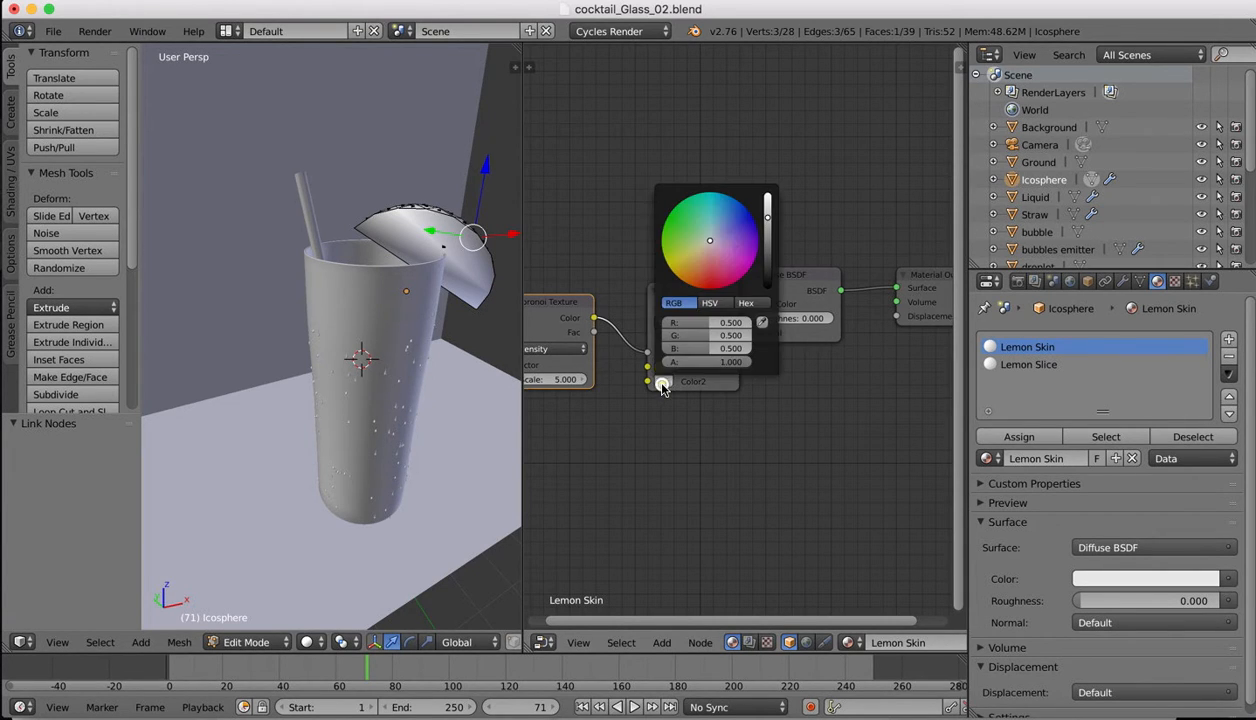
left_click_drag(710, 245, 682, 266)
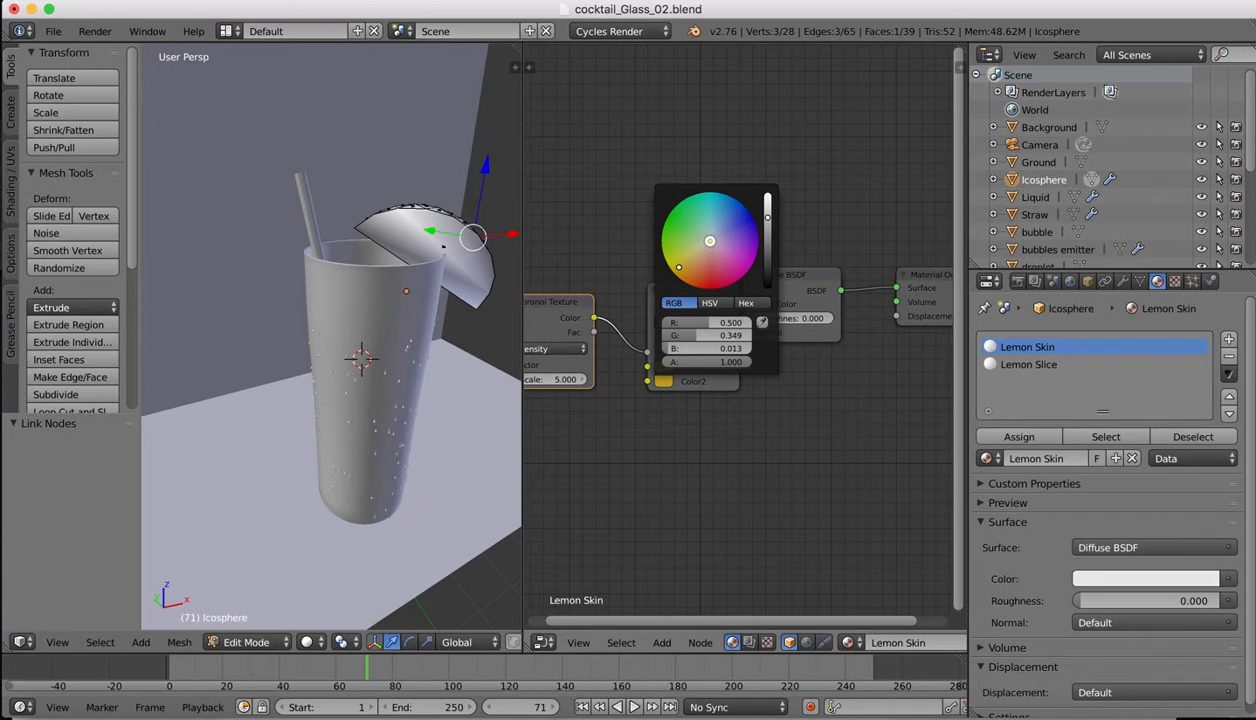
left_click_drag(769, 222, 767, 216)
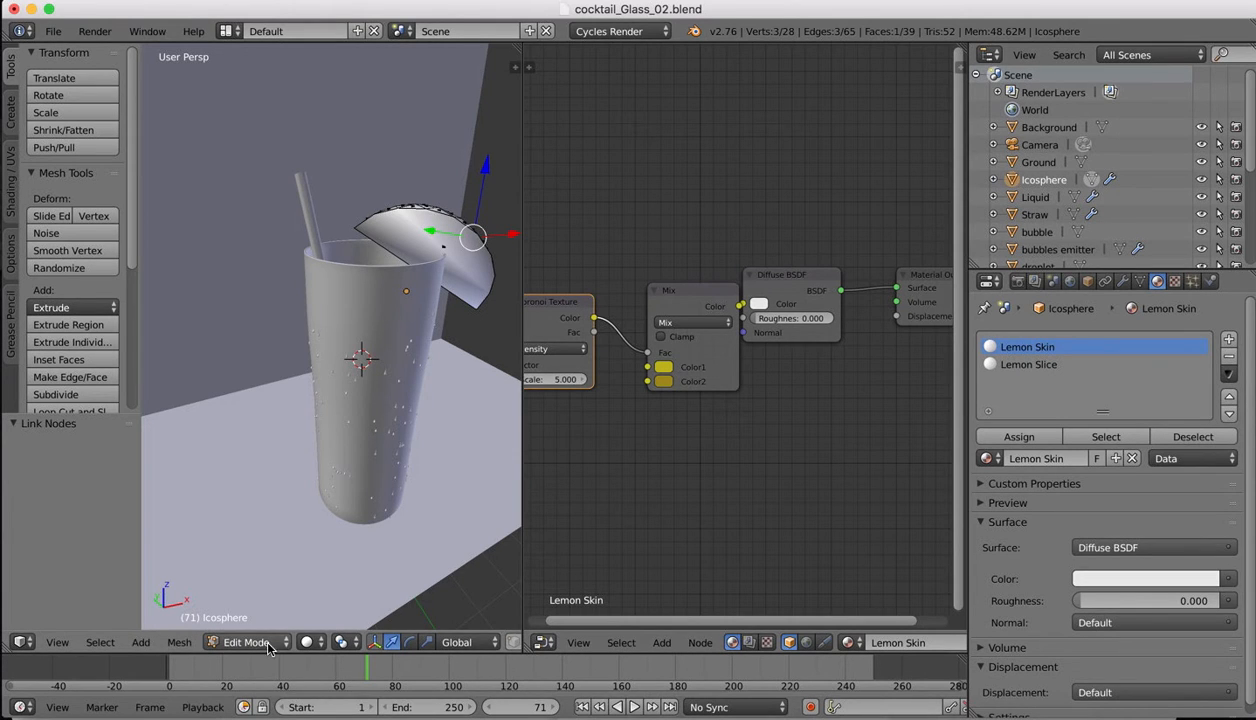
- Return the lemon wedge to Object Mode and switch the 3D view to Rendered shading
key("Tab")
middle_click_drag(305, 380, 280, 515)
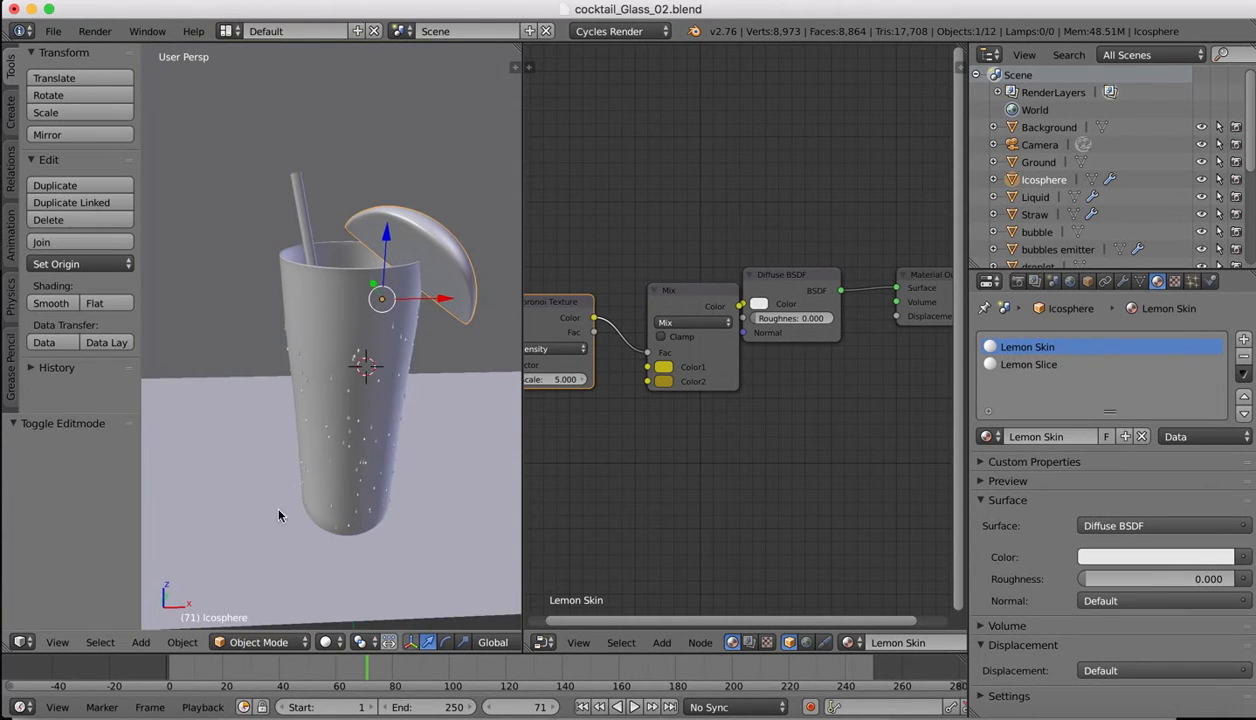
left_click(336, 644)
left_click(345, 521)
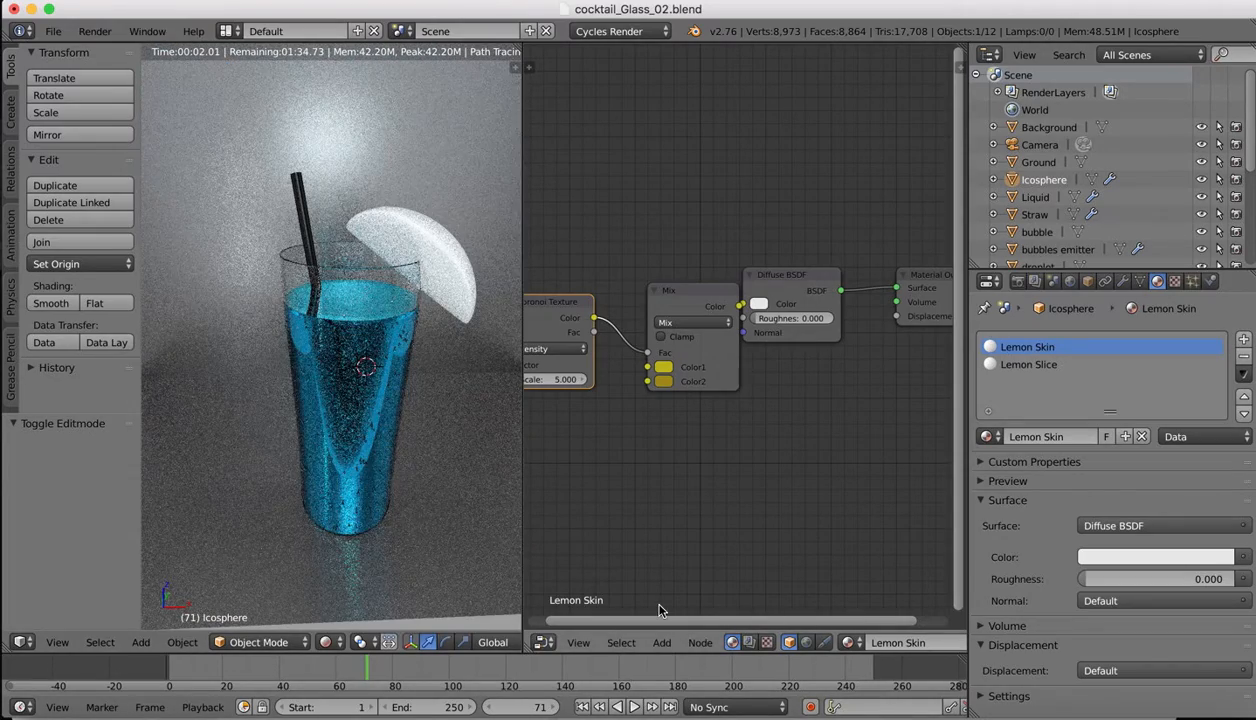
- Show only the lemon wedge's layer in the 3D view and frame the wedge's peel side up close
middle_click_drag(440, 531, 453, 312)
left_click_drag(518, 426, 808, 426)
key("KP_Divide")
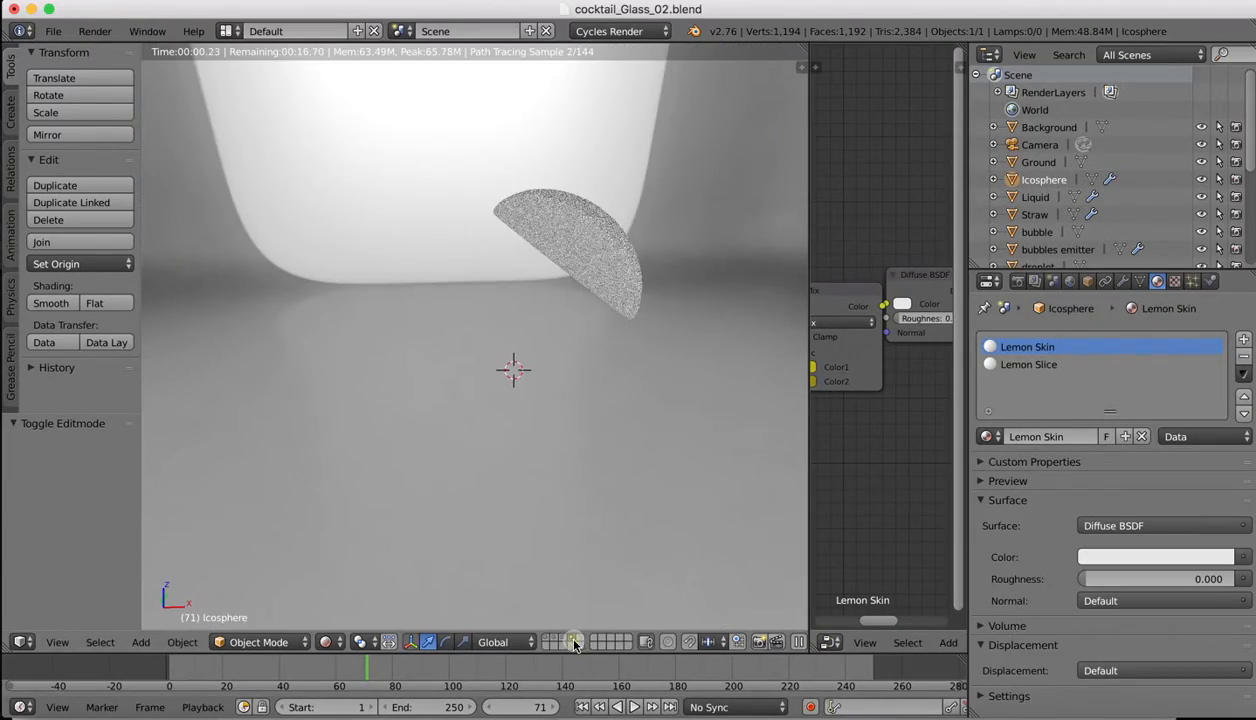
scroll(514, 172, "up", 6)
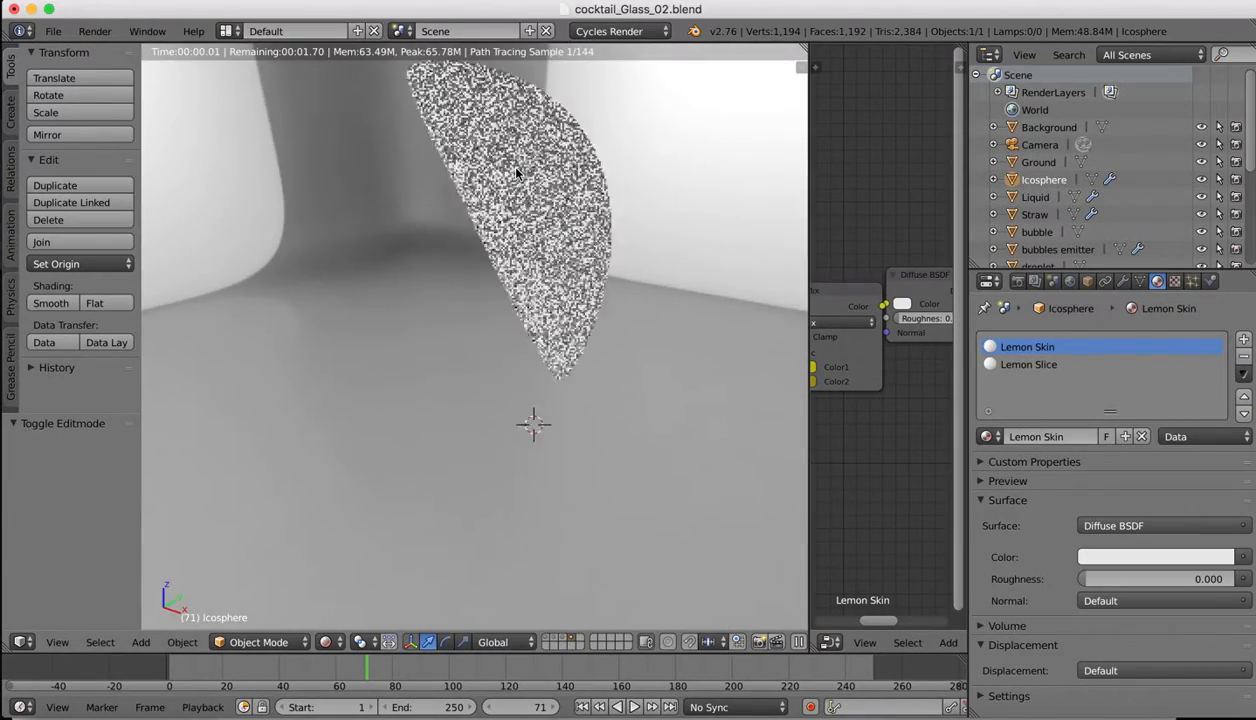
scroll(516, 172, "down", 5)
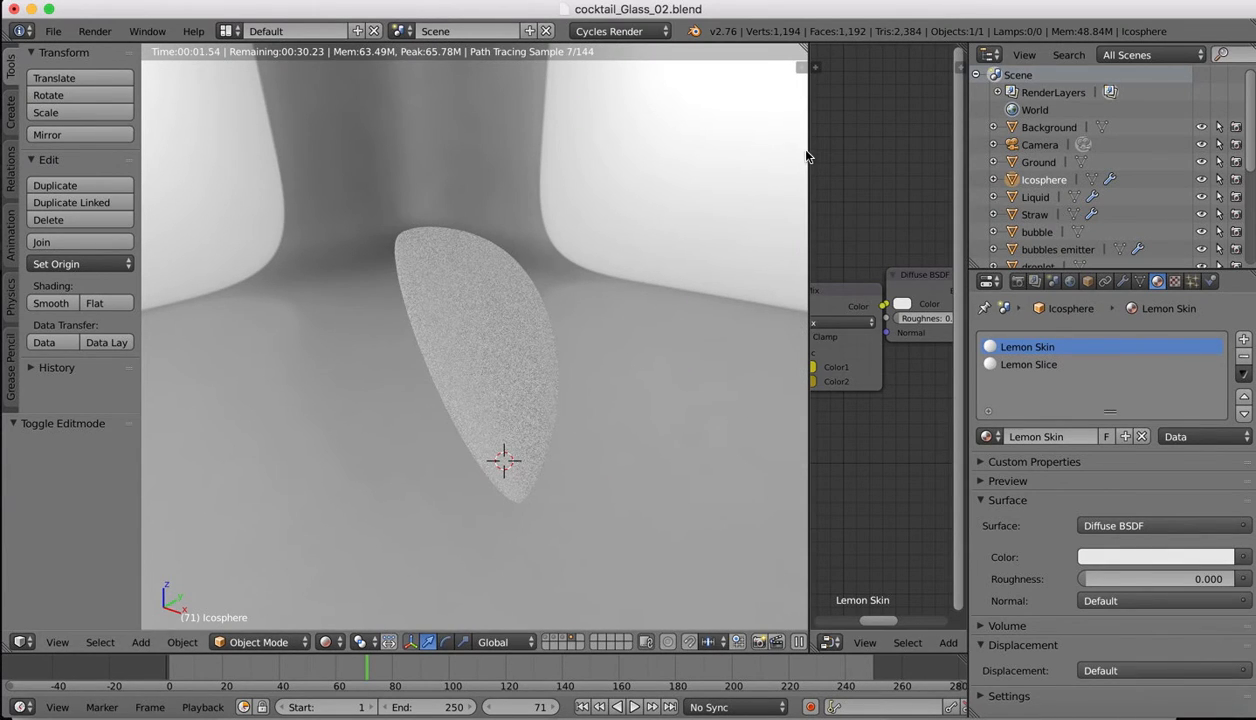
- Move the Diffuse BSDF node away from the Mix node and link the Mix Color output to the Diffuse Color input
left_click_drag(809, 148, 515, 160)
left_click_drag(791, 272, 825, 272)
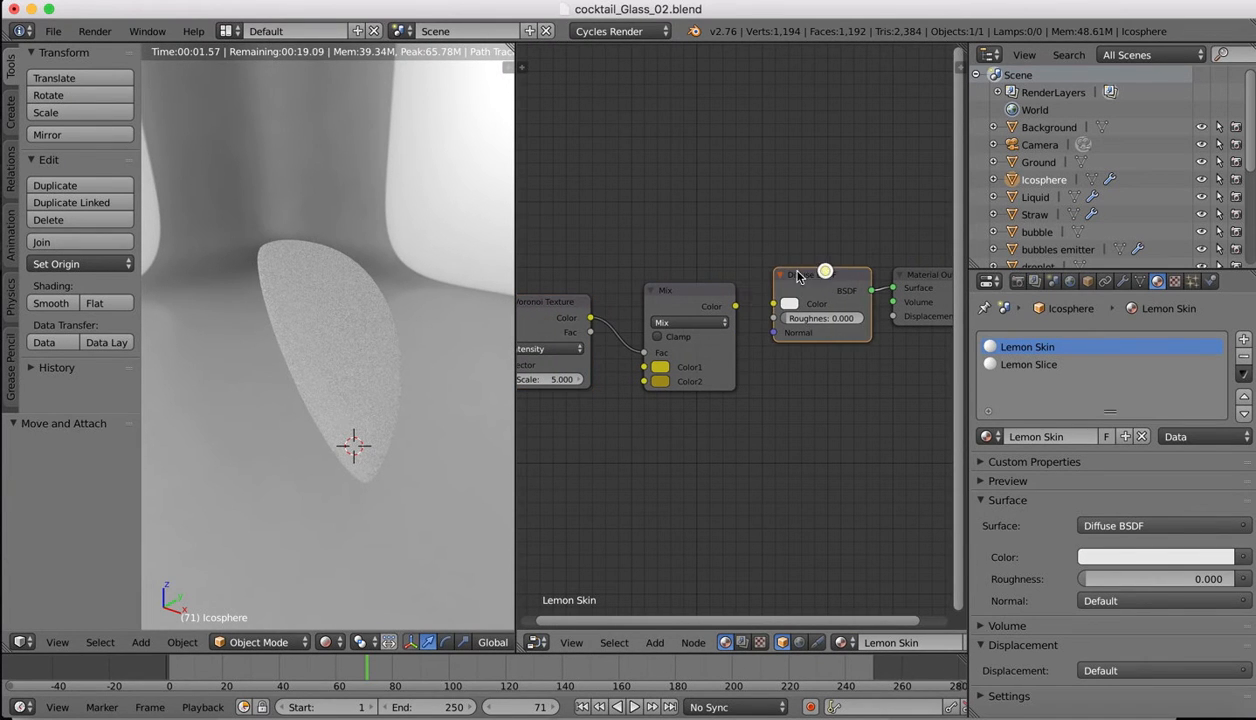
left_click_drag(736, 307, 775, 304)
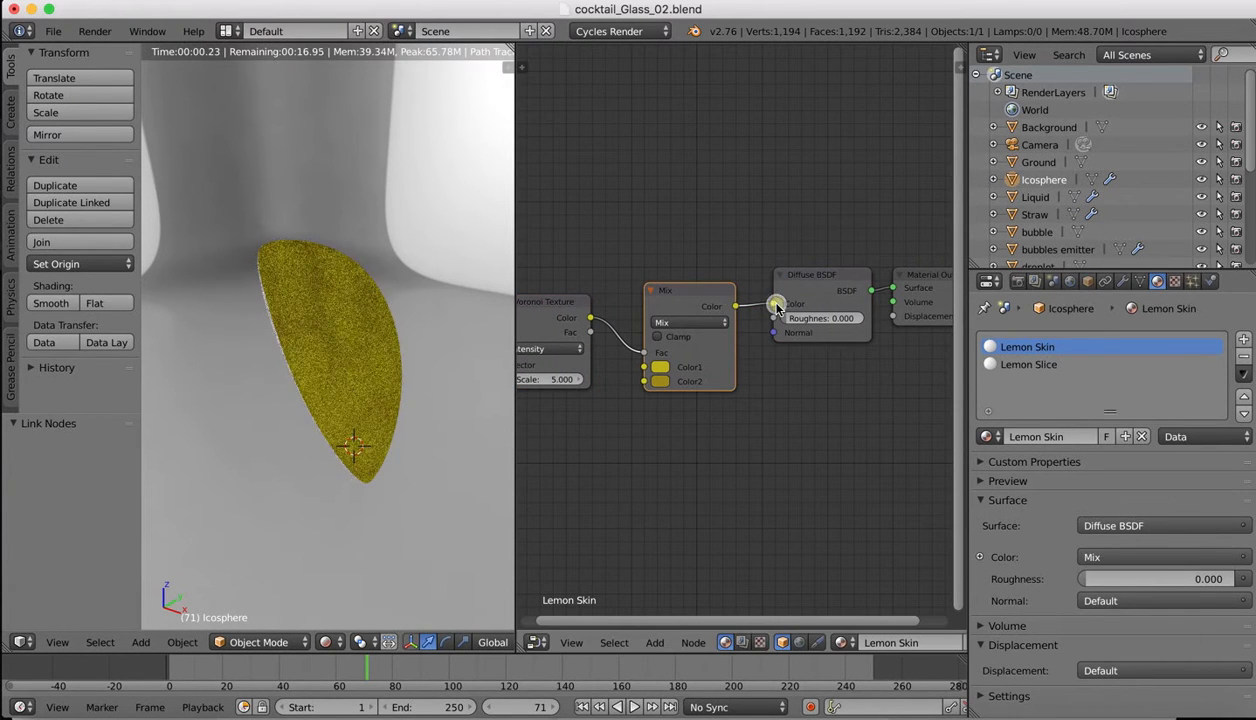
- Set the Voronoi Texture's Scale to 24.2 and preview its output directly on the wedge through an emission Viewer node
scroll(284, 291, "up", 2)
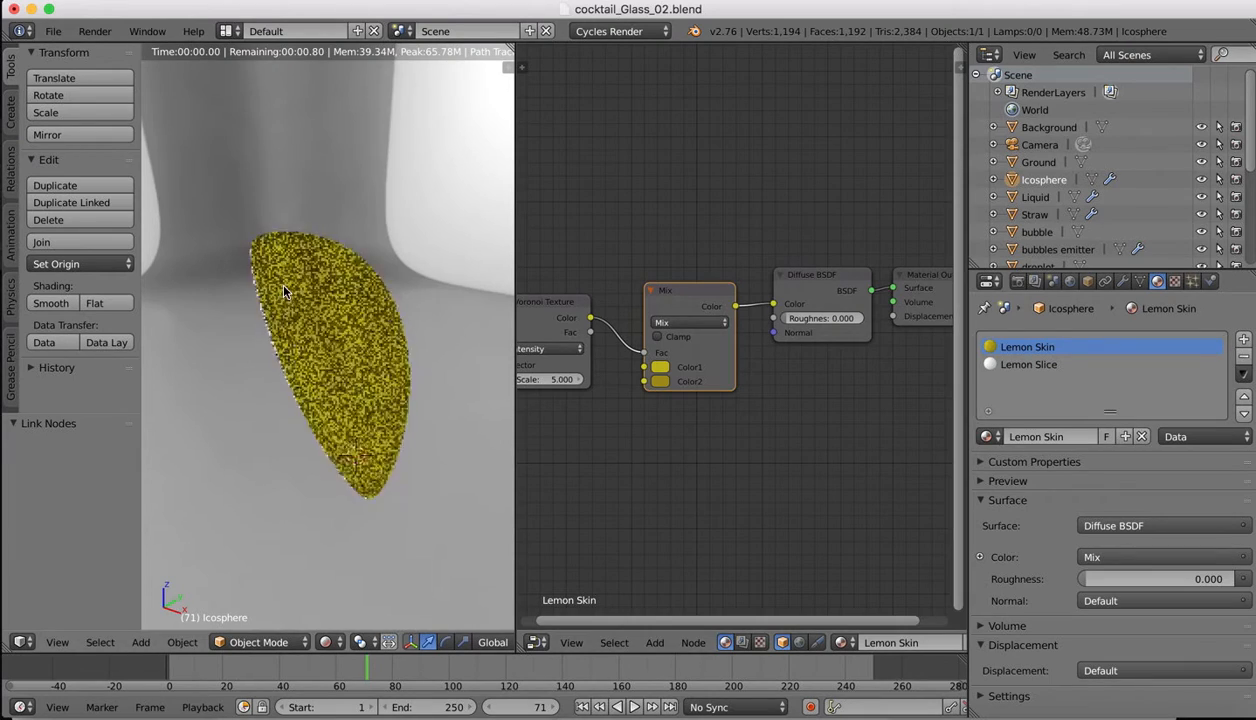
scroll(284, 291, "left", 5)
scroll(284, 291, "right", 3)
scroll(284, 291, "right", 3)
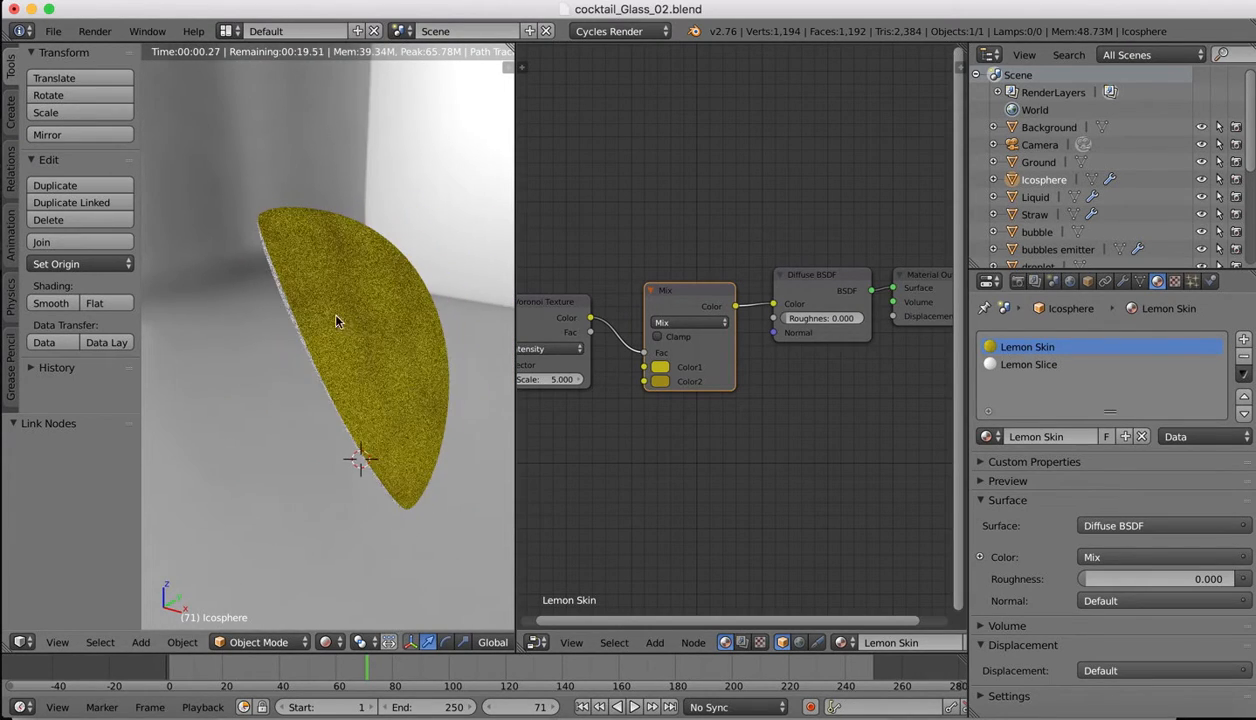
scroll(303, 316, "up", 2)
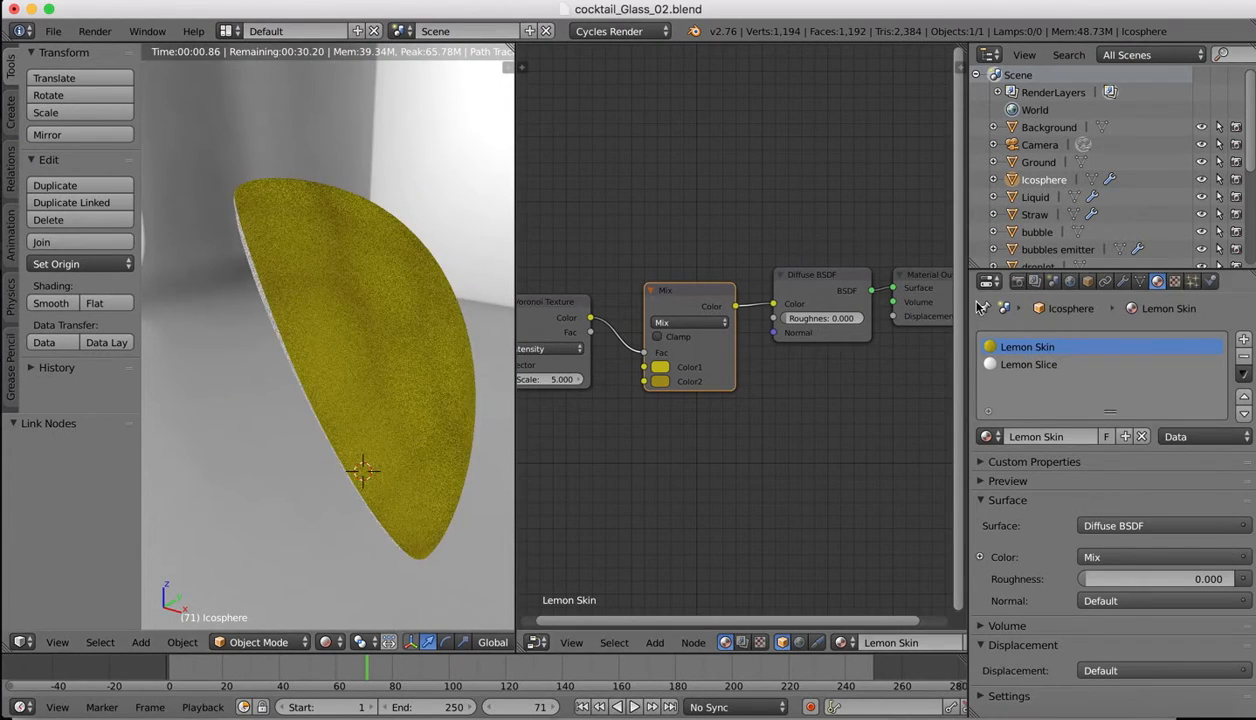
left_click_drag(968, 270, 1100, 269)
left_click_drag(606, 379, 640, 379)
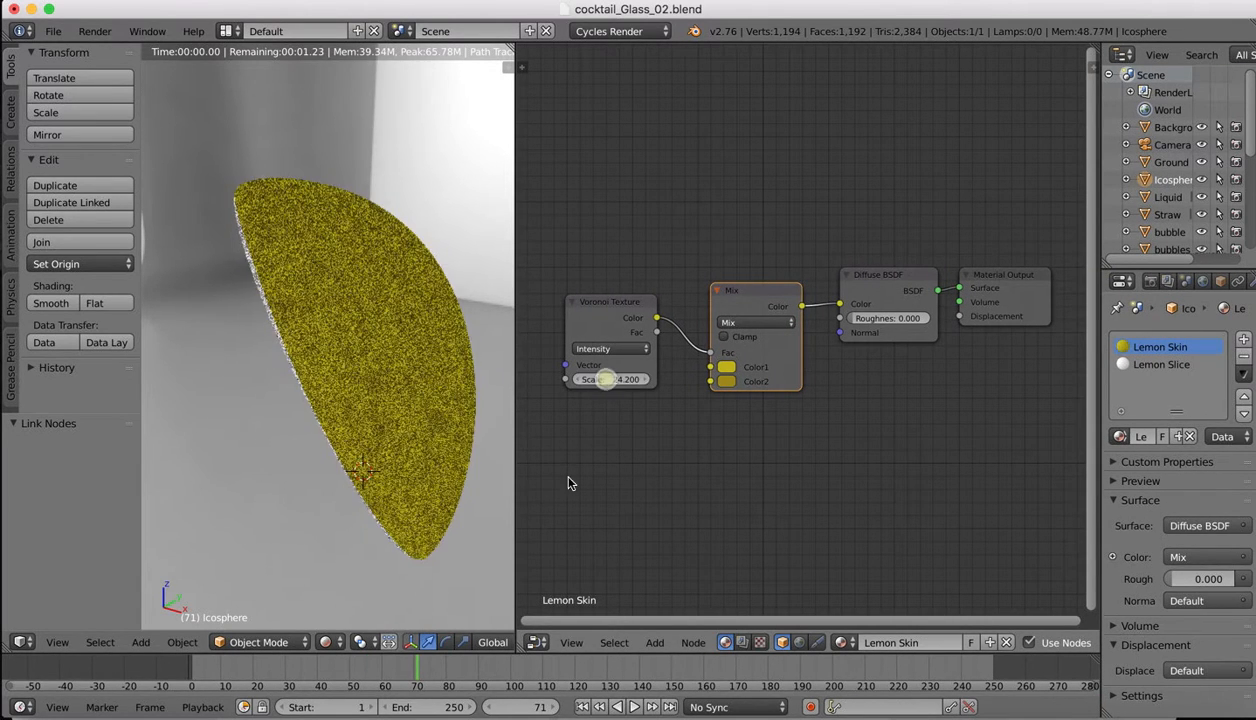
left_click(616, 305)
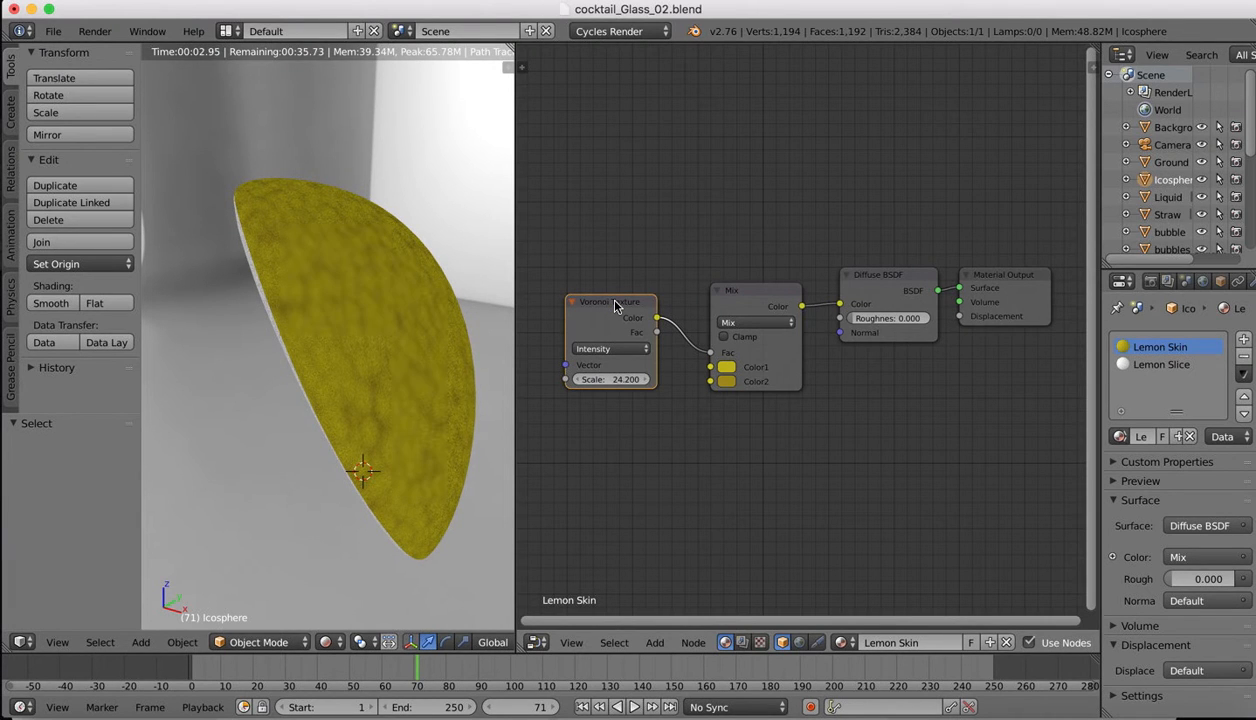
left_click(615, 305, "ctrl+shift")
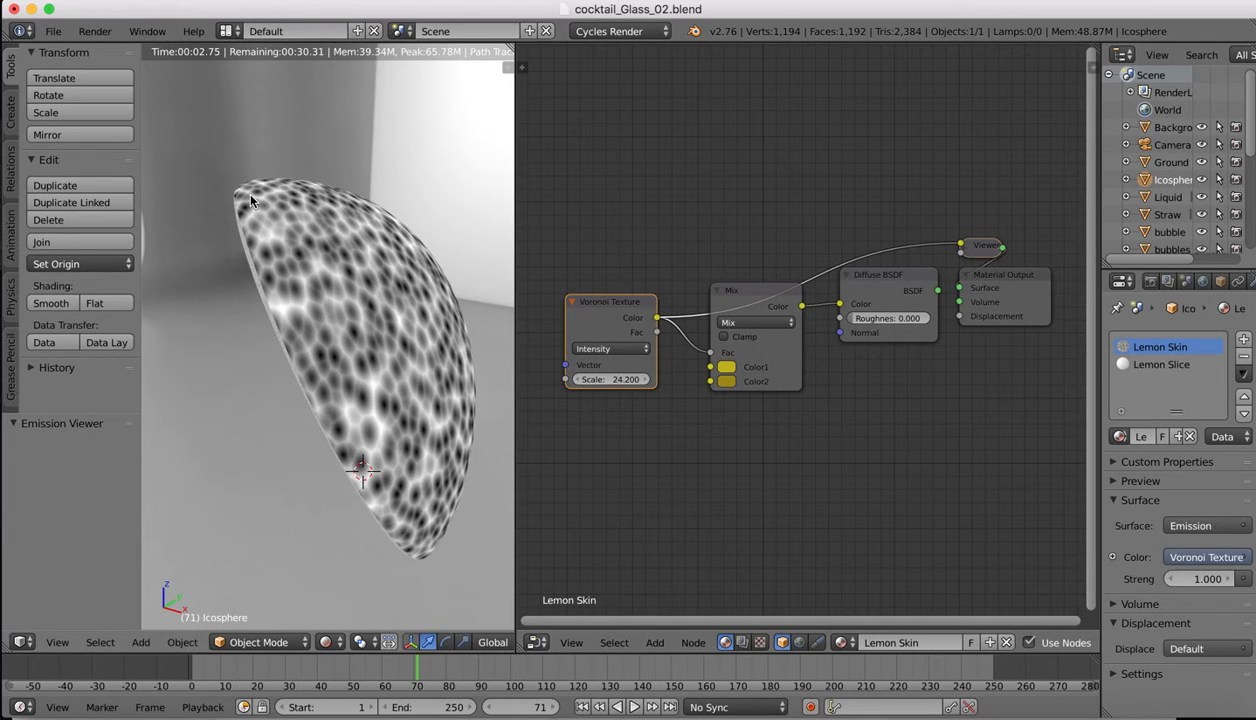
- Search the add-ons in User Preferences for "node" to check that Node Wrangler is enabled, and close the preferences
left_click(53, 31)
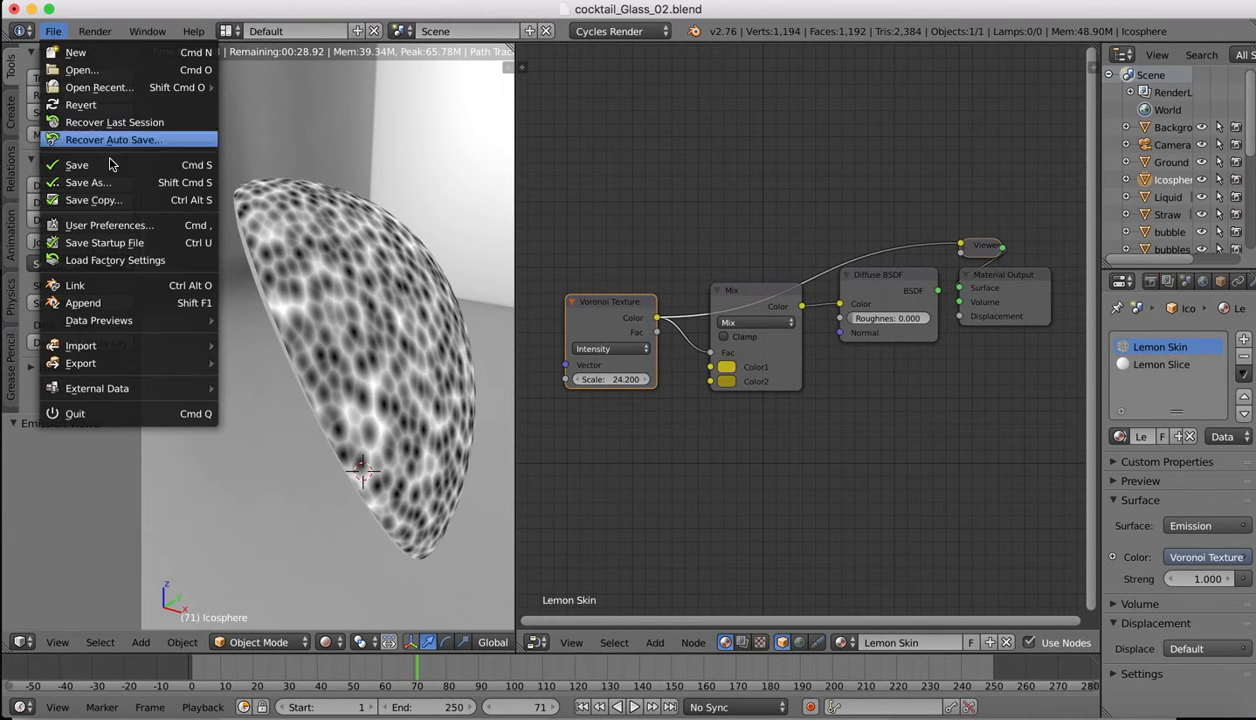
left_click(97, 222)
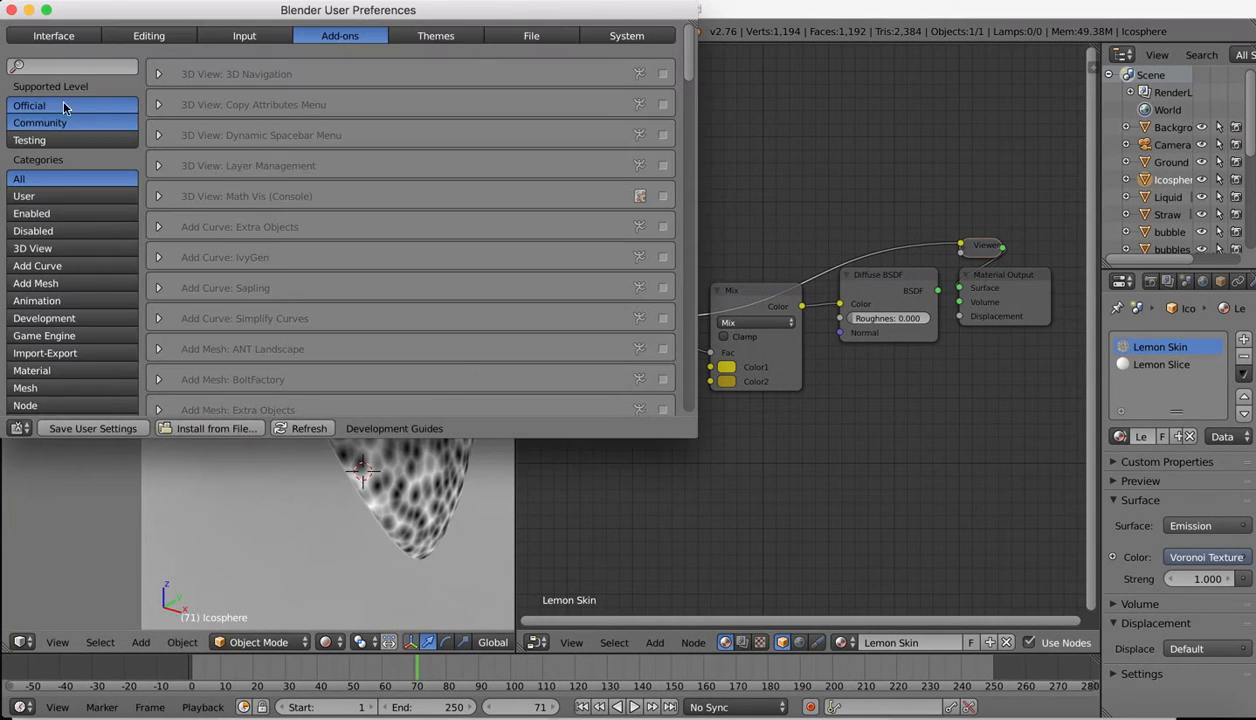
type("node")
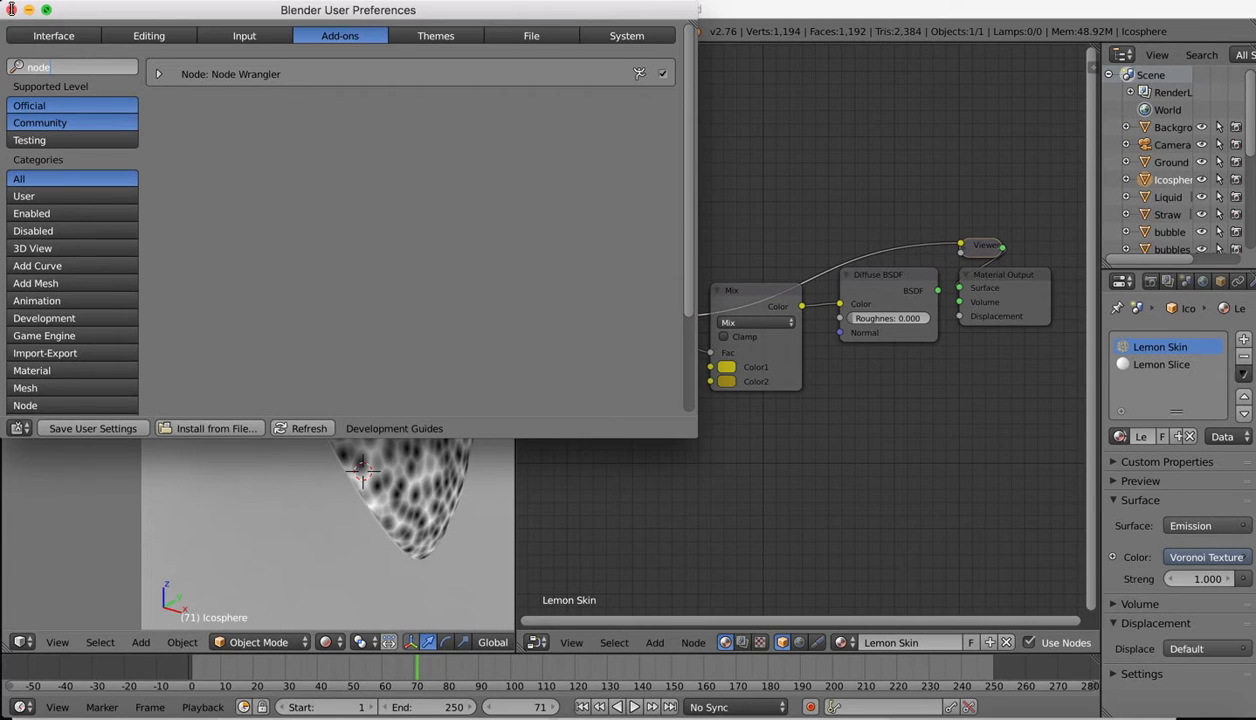
left_click(13, 9)
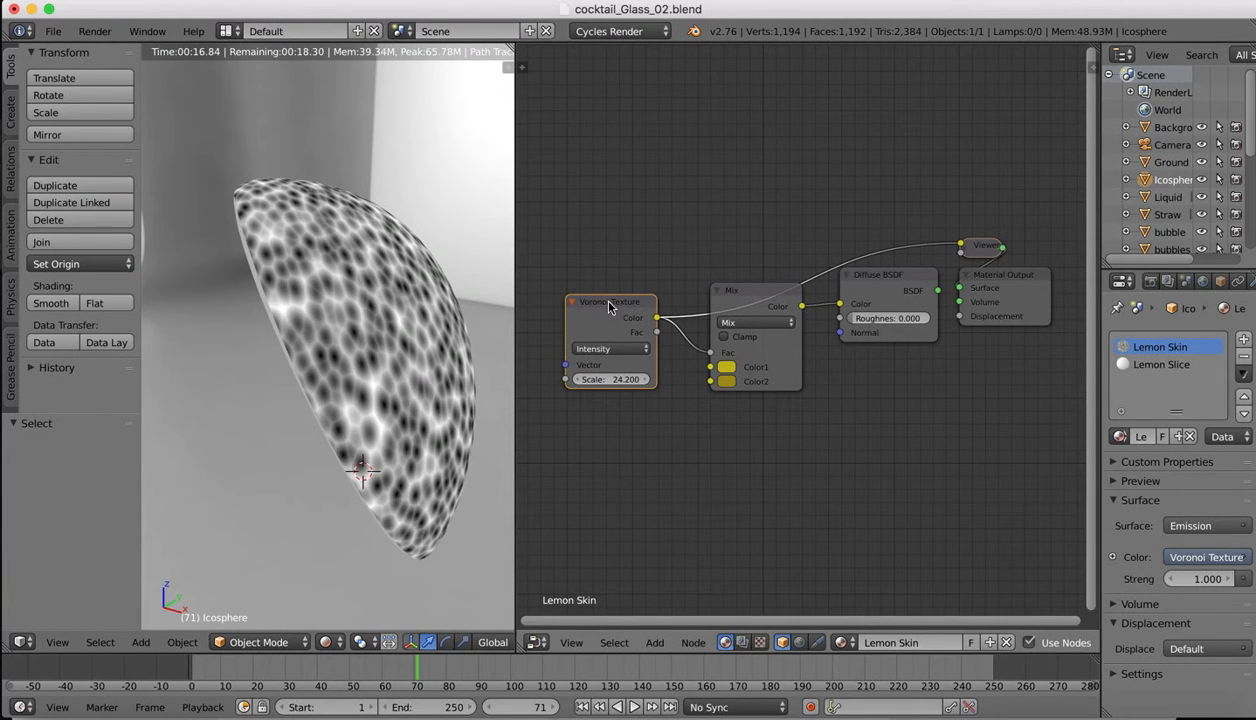
- Preview the outputs of the Mix, Voronoi Texture and Diffuse BSDF nodes in turn on the wedge, ending on the Voronoi Texture
left_click(731, 291, "ctrl+shift")
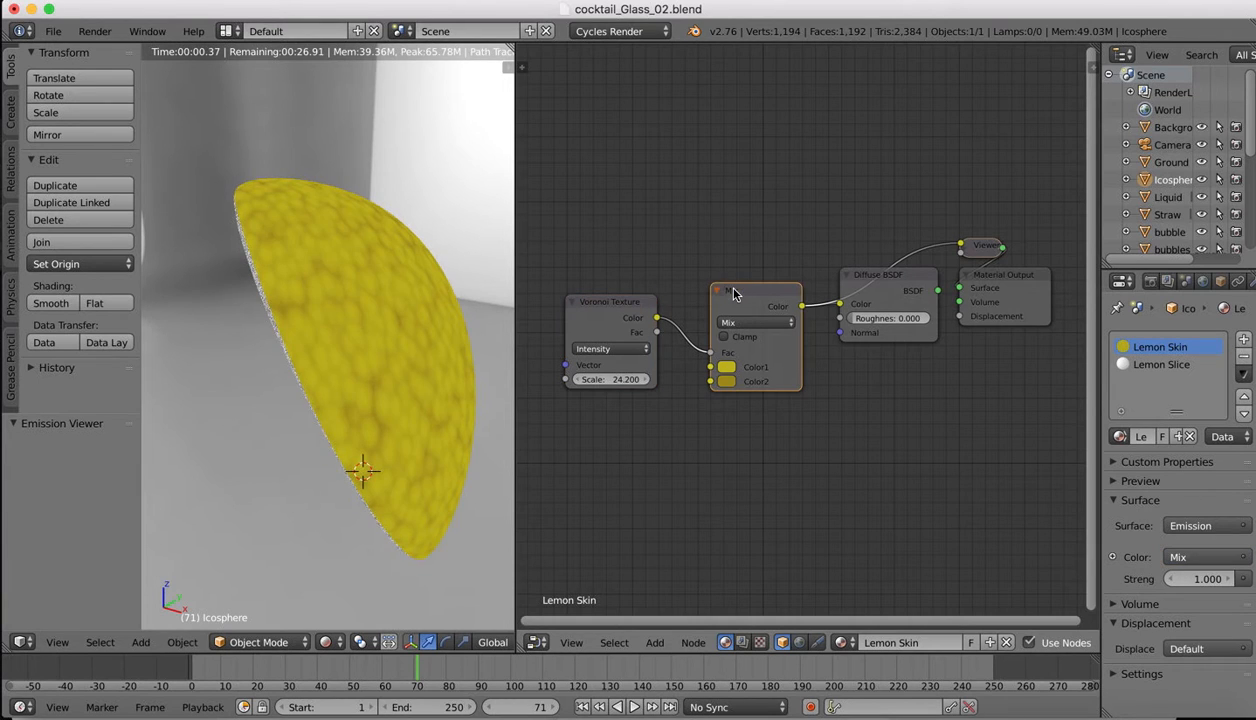
left_click(608, 305, "ctrl+shift")
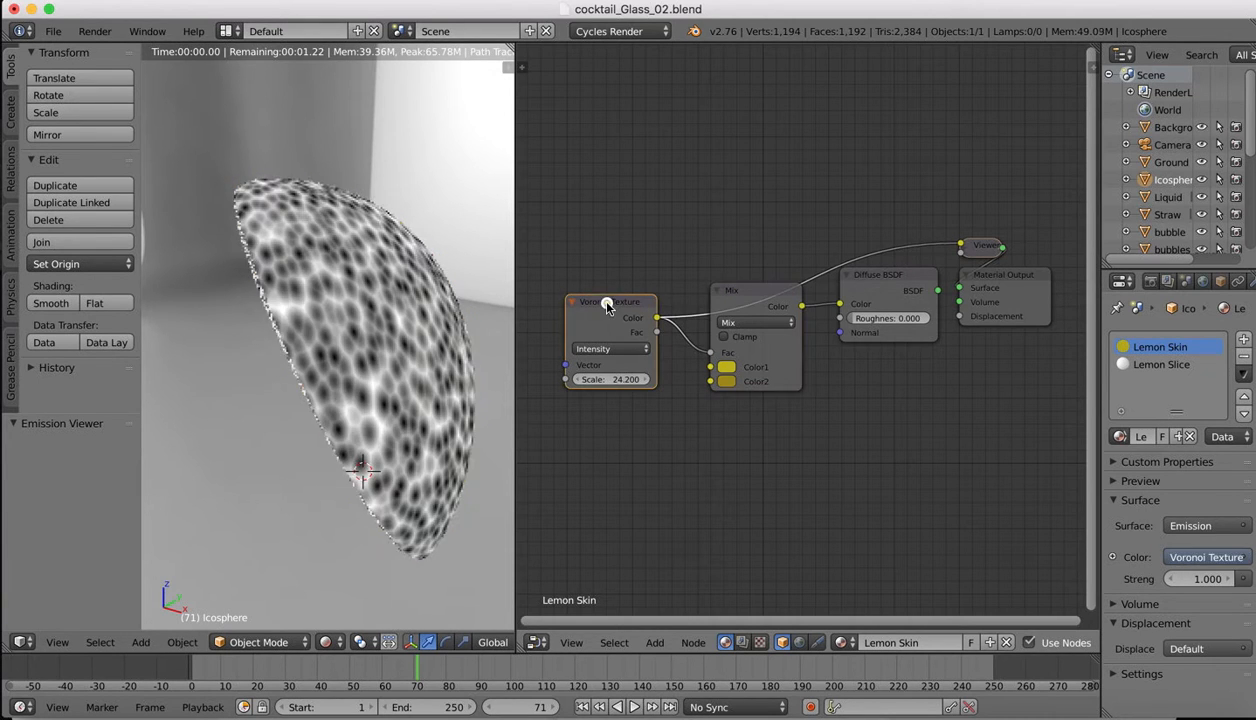
left_click(751, 294, "ctrl+shift")
left_click(884, 282, "ctrl+shift")
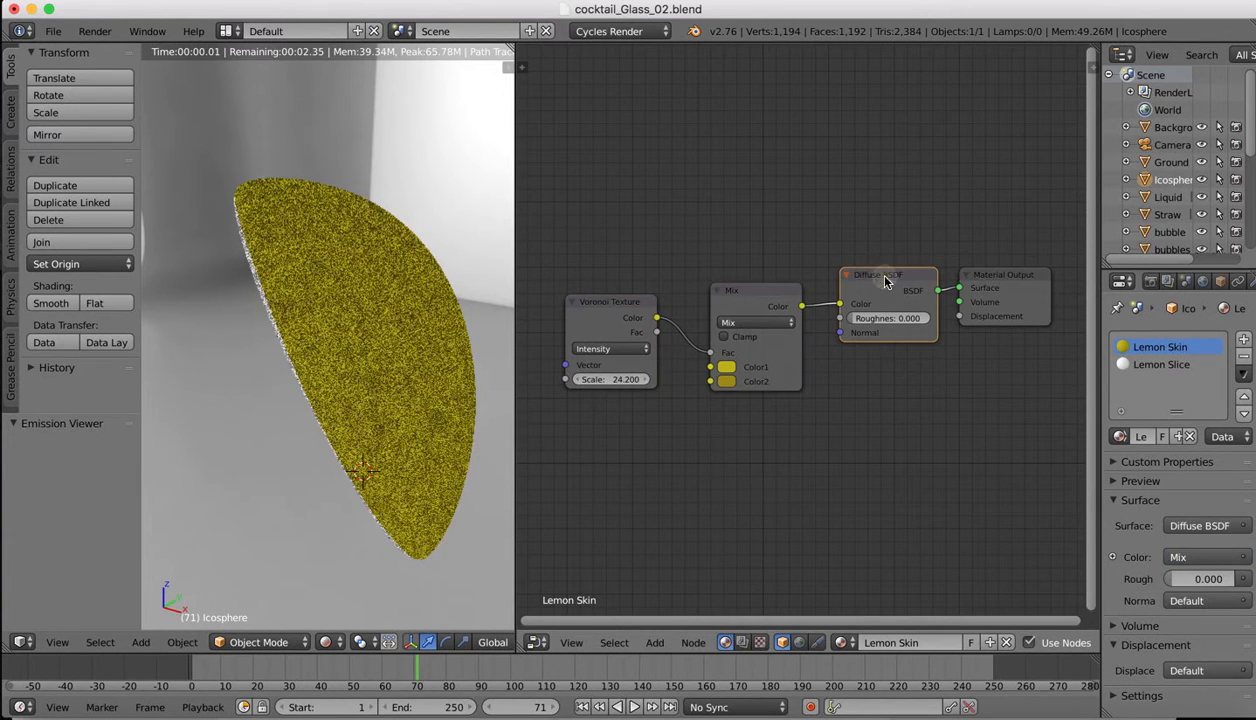
left_click(612, 308, "ctrl+shift")
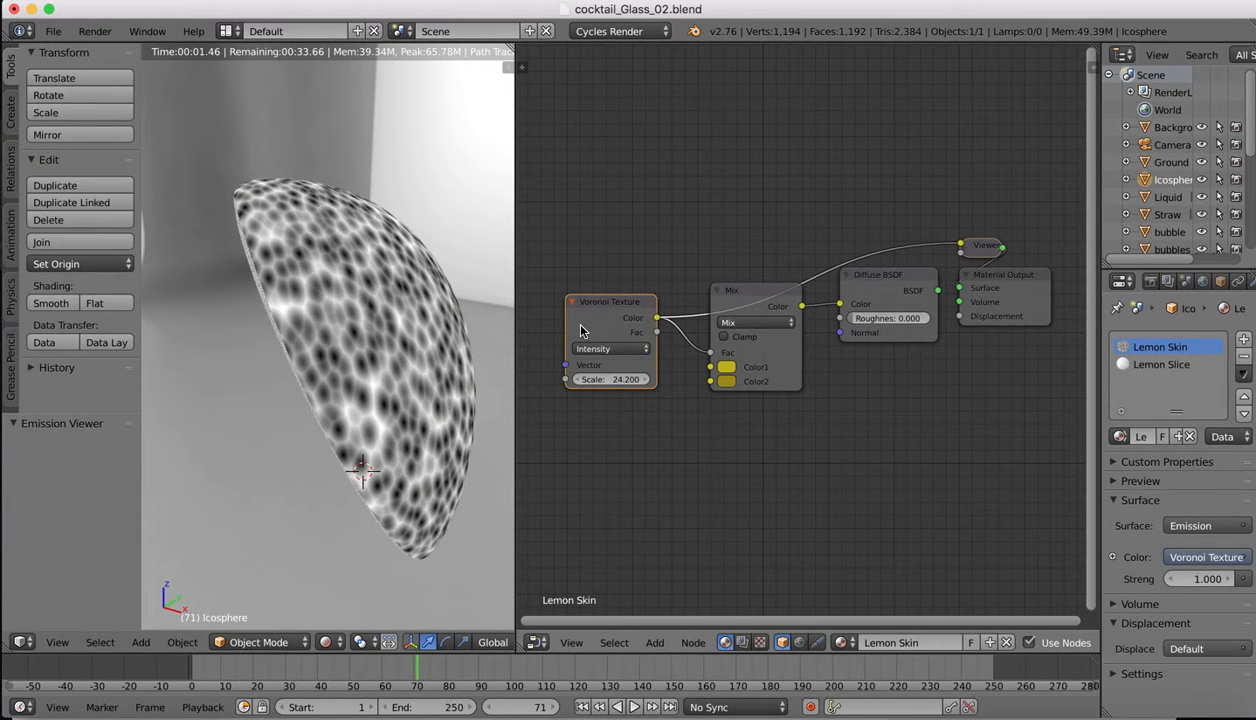
- Set the Voronoi Texture's Scale to 90.2, move the node away from the Mix node and preview the Mix output
mouse_move(610, 382)
left_mouse_down()
mouse_move(634, 380)
mouse_move(608, 379)
left_mouse_up()
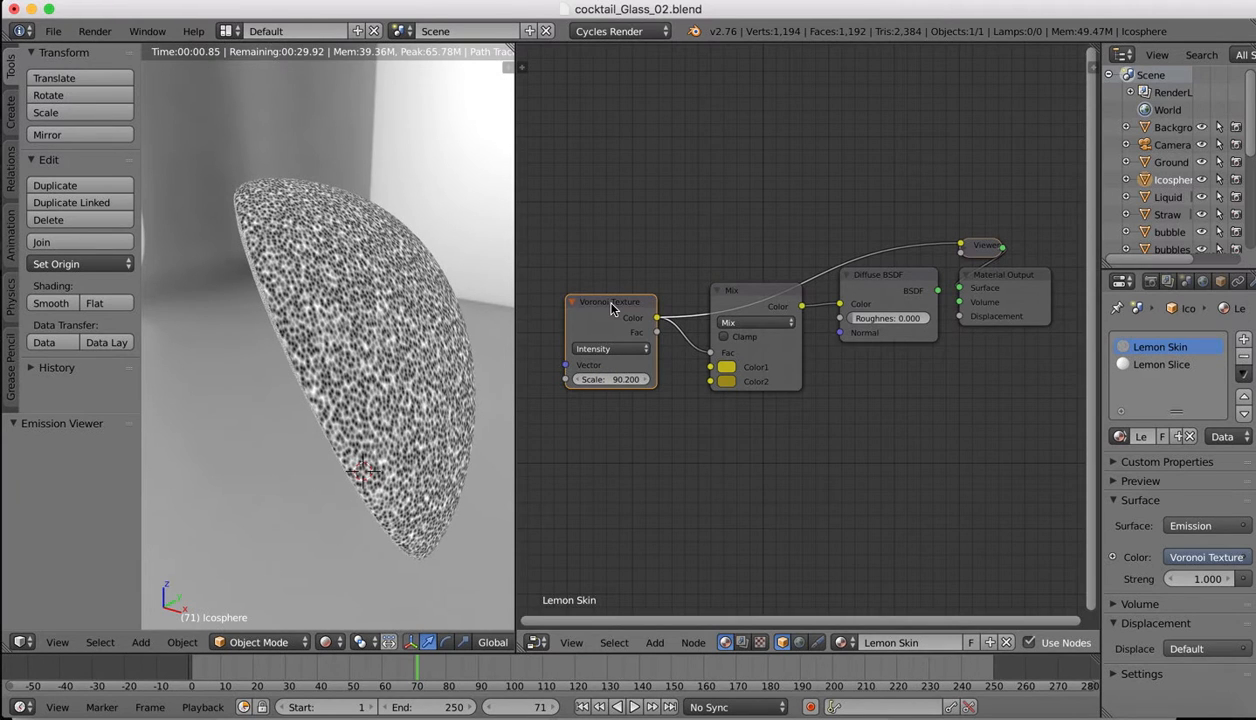
left_click_drag(610, 306, 594, 305)
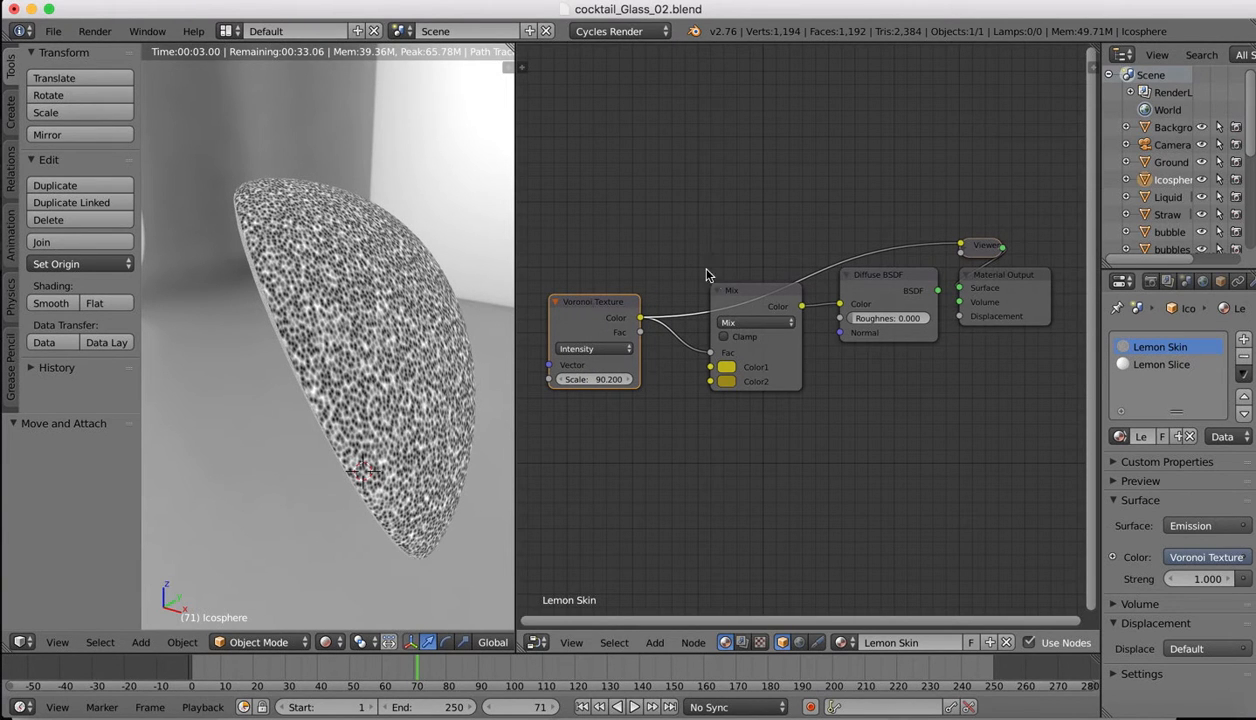
left_click(745, 296, "ctrl+shift")
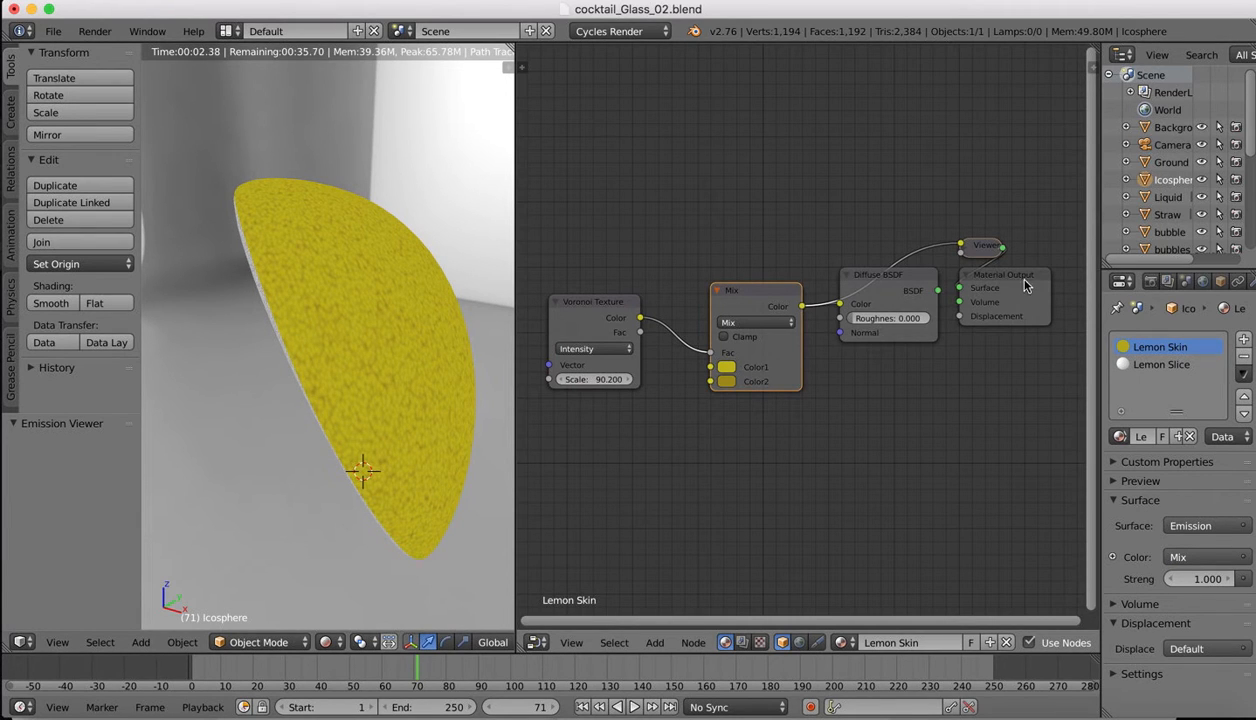
- Spread out the node tree, moving the Material Output farther along, the Diffuse BSDF up, and the Mix, Viewer and Voronoi Texture nodes down
left_click_drag(1011, 283, 1071, 294)
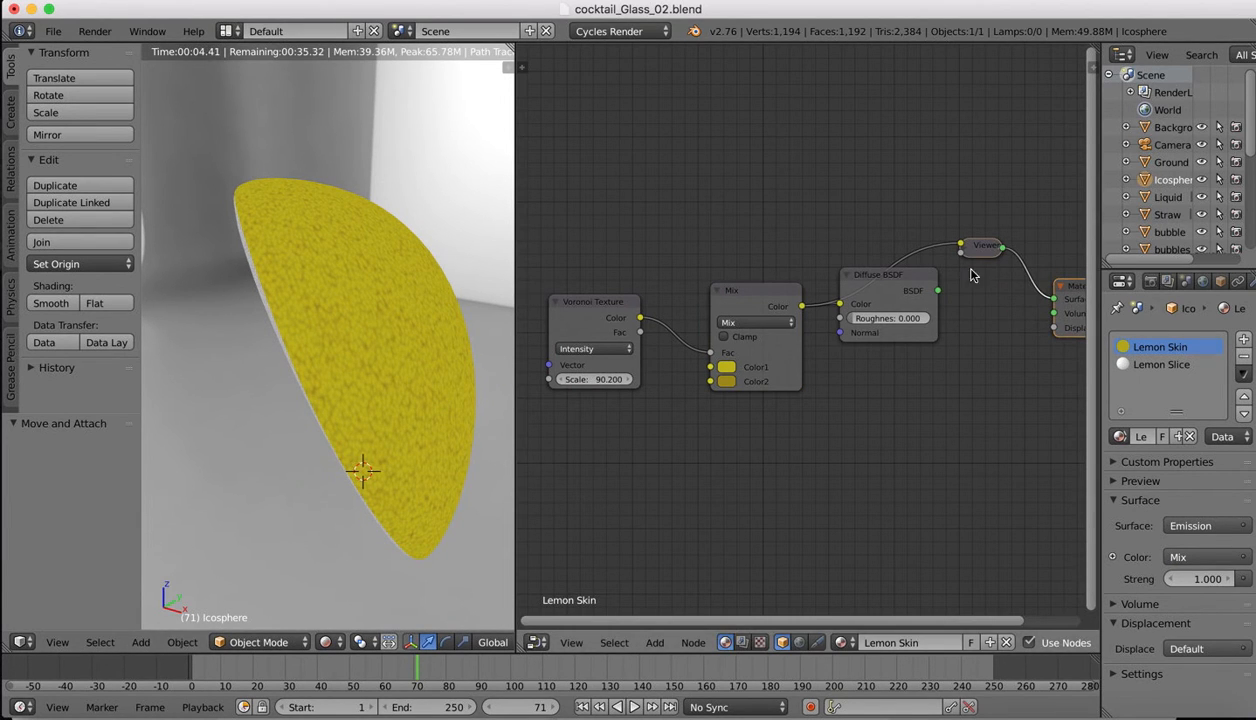
left_click_drag(891, 285, 881, 195)
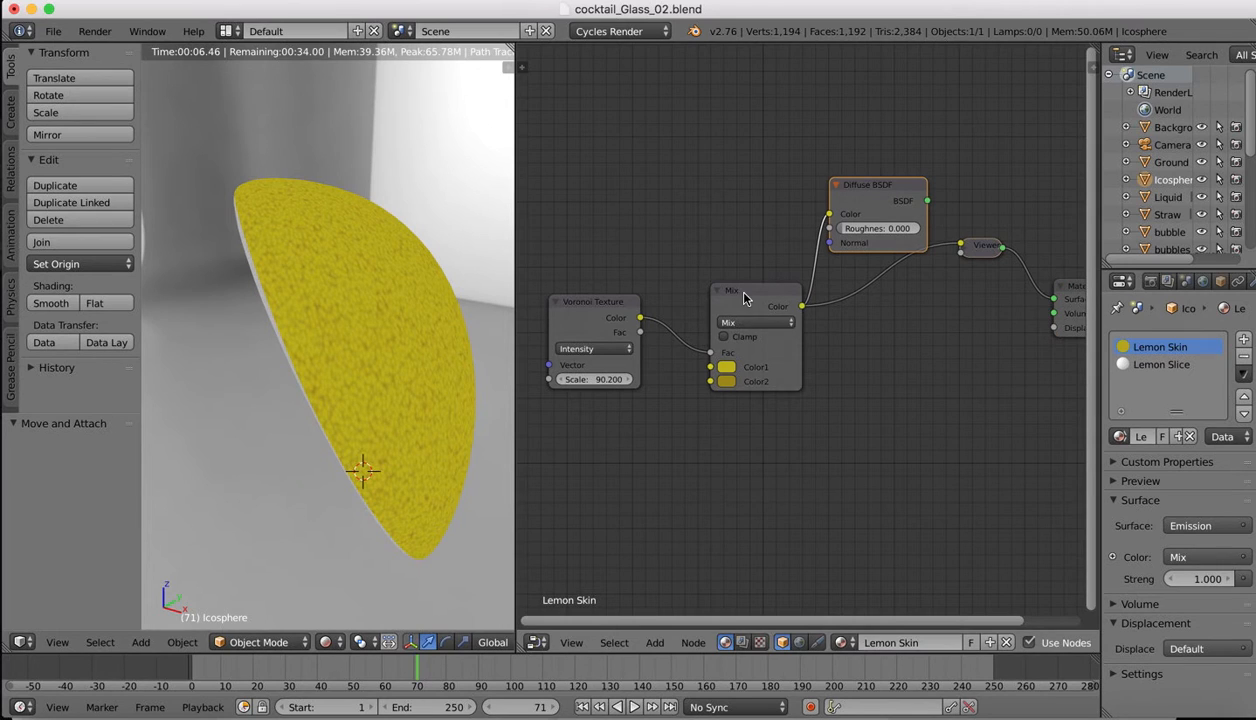
left_click_drag(734, 308, 749, 352)
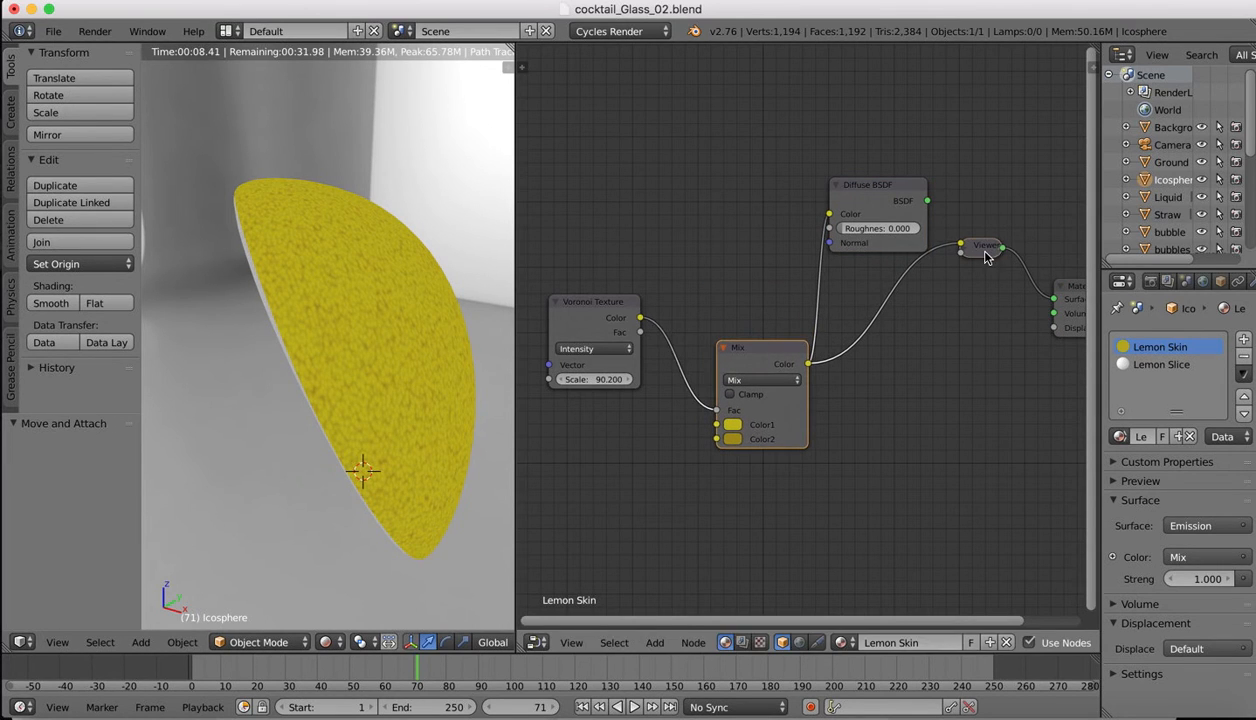
left_click_drag(985, 258, 993, 280)
left_click_drag(586, 312, 588, 354)
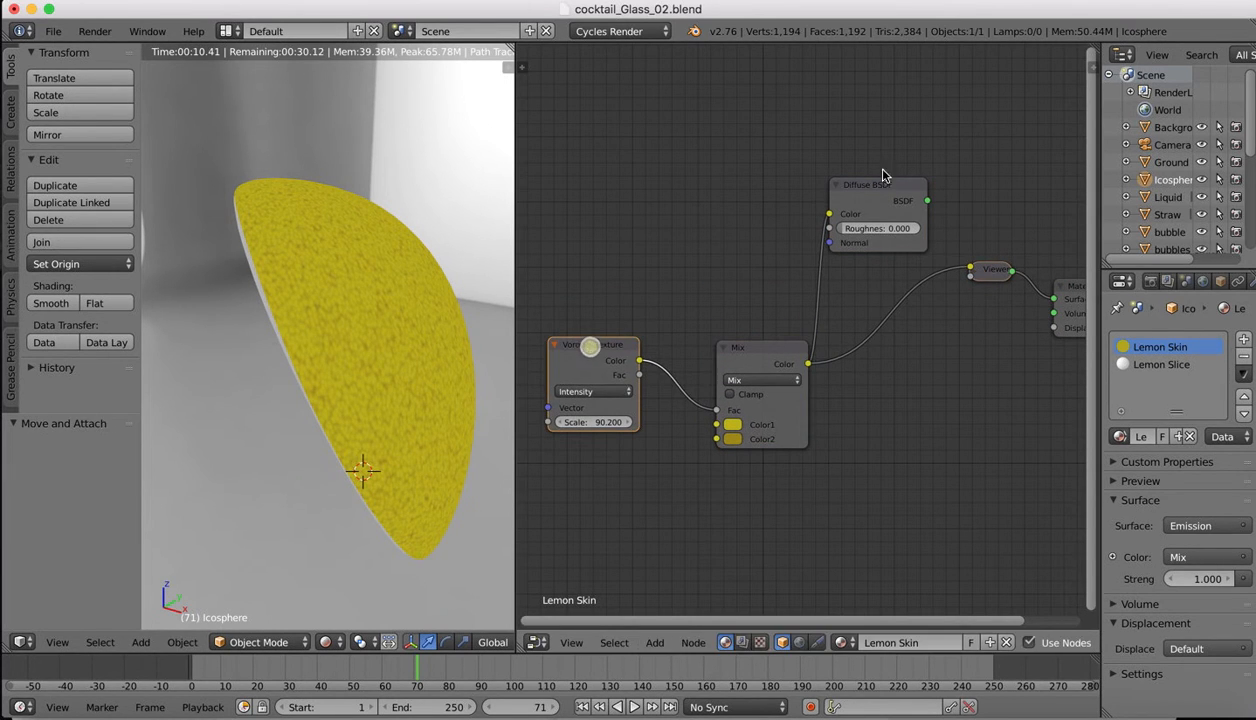
- Reconnect the Diffuse BSDF to the Material Output's Surface in place of the Viewer and set the Voronoi Texture's Scale to 106.2
left_click(883, 188, "ctrl+shift")
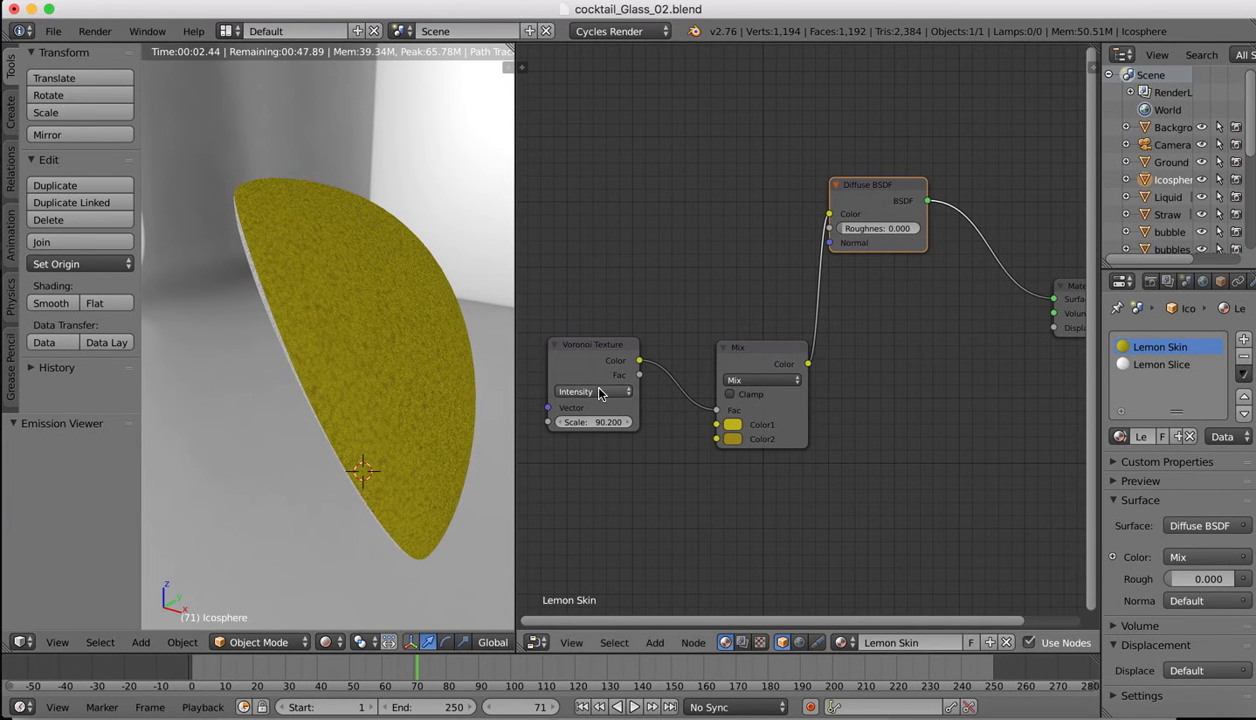
mouse_move(593, 427)
left_mouse_down()
mouse_move(640, 426)
mouse_move(594, 421)
left_mouse_up()
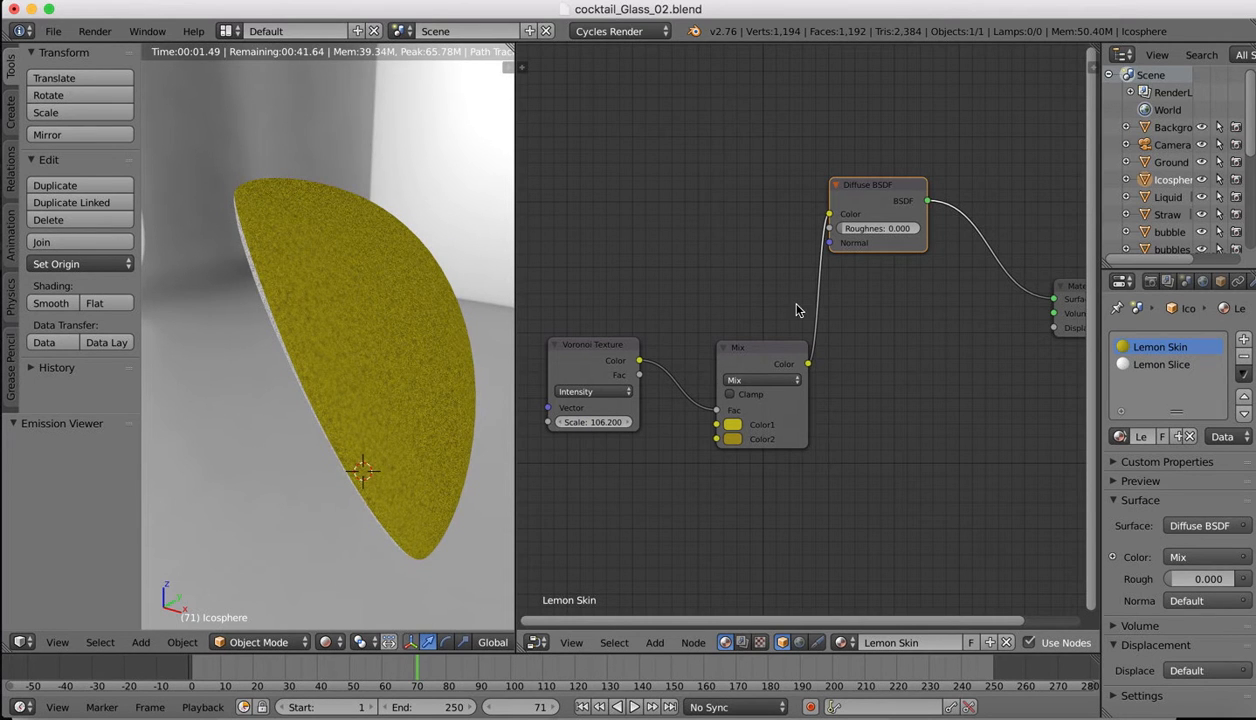
- Link the Voronoi Texture's Fac output to the Material Output's Displacement and insert an Invert node into that link, with the Mix node moved clear
scroll(918, 342, "right", 3)
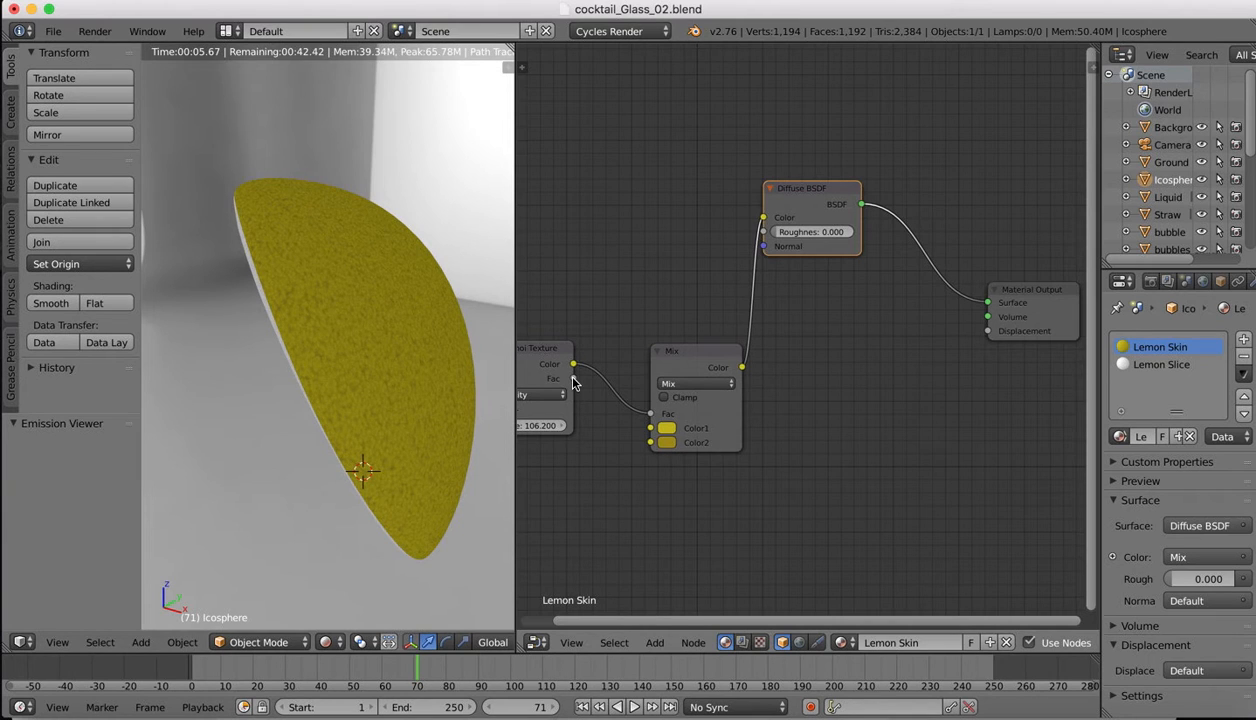
left_click_drag(573, 378, 988, 338)
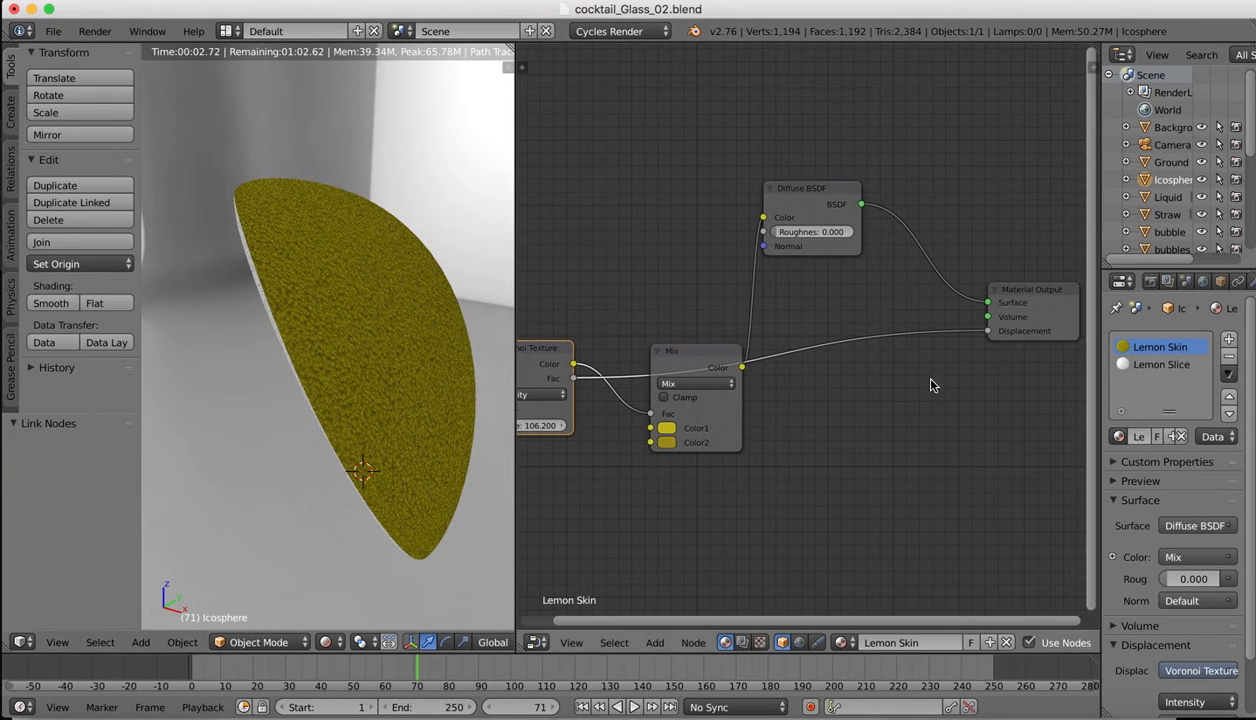
left_click_drag(698, 349, 661, 184)
left_click(654, 643)
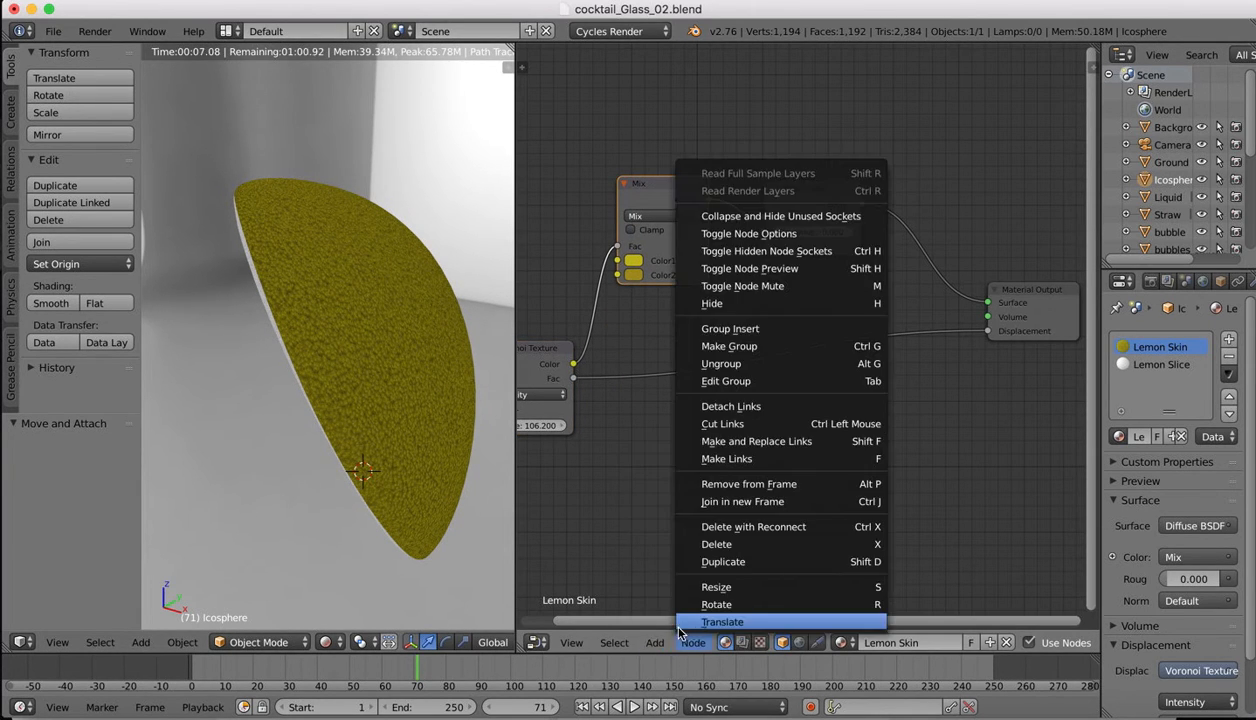
mouse_move(683, 541)
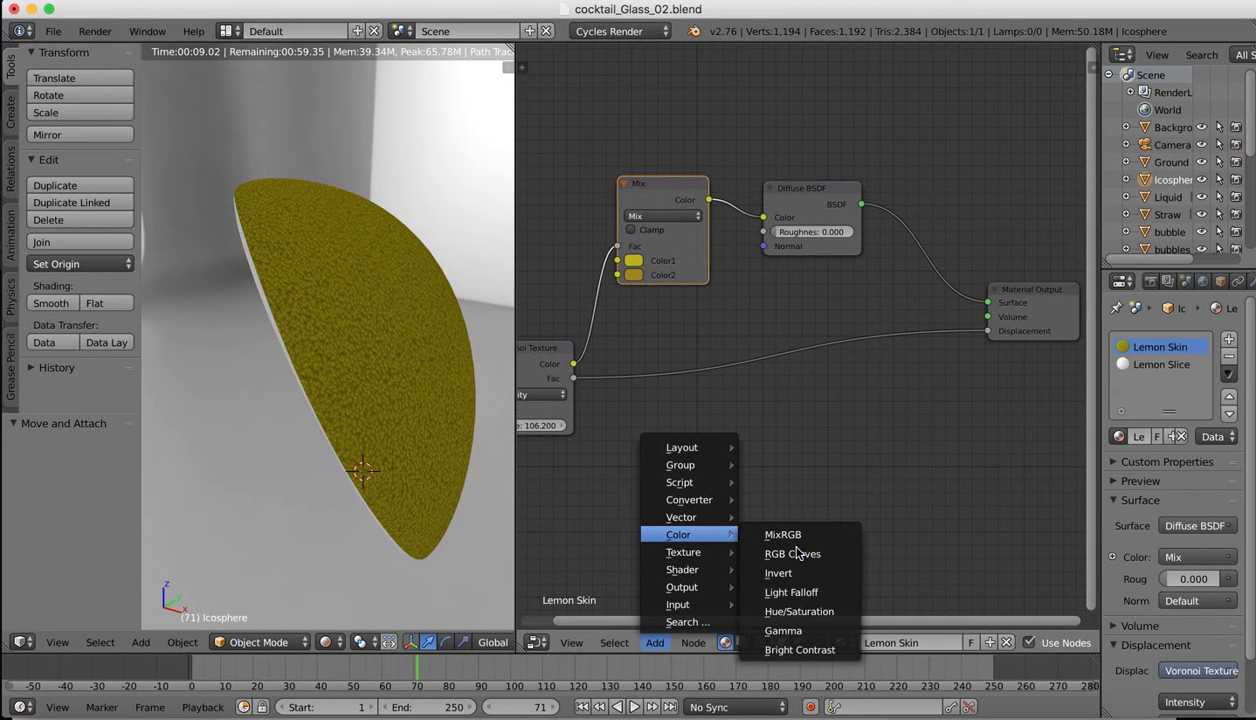
left_click(778, 573)
left_click(705, 345)
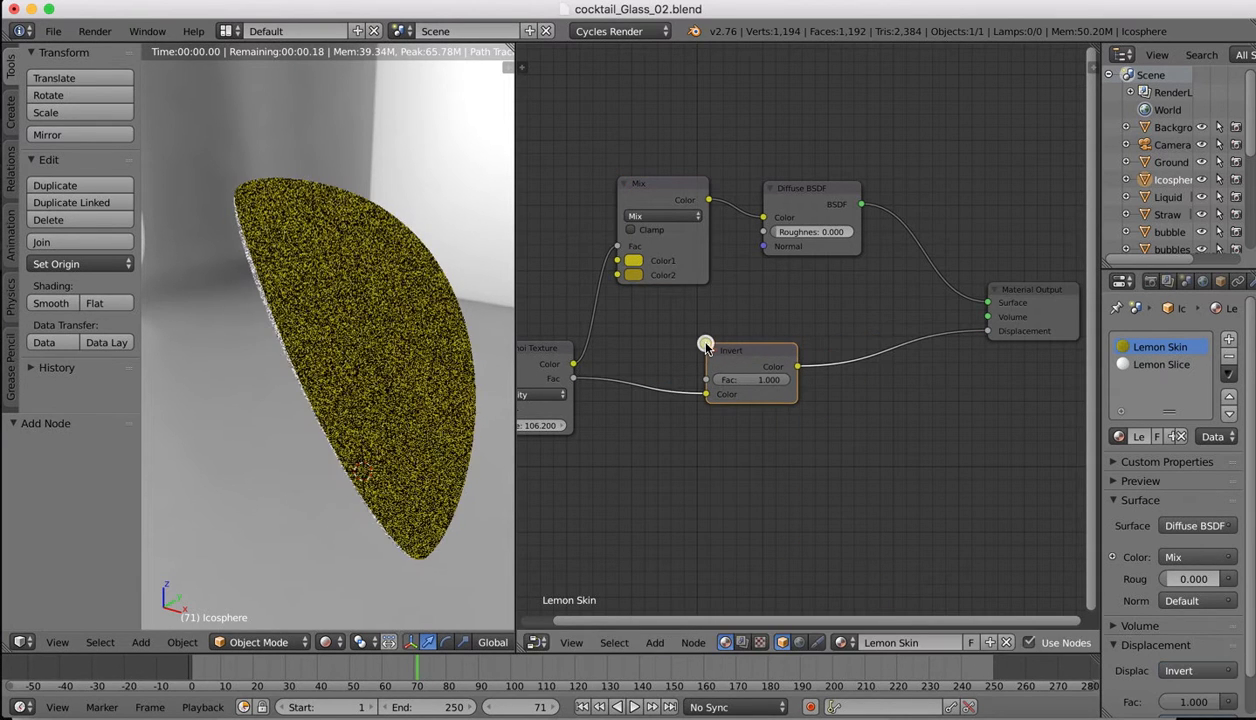
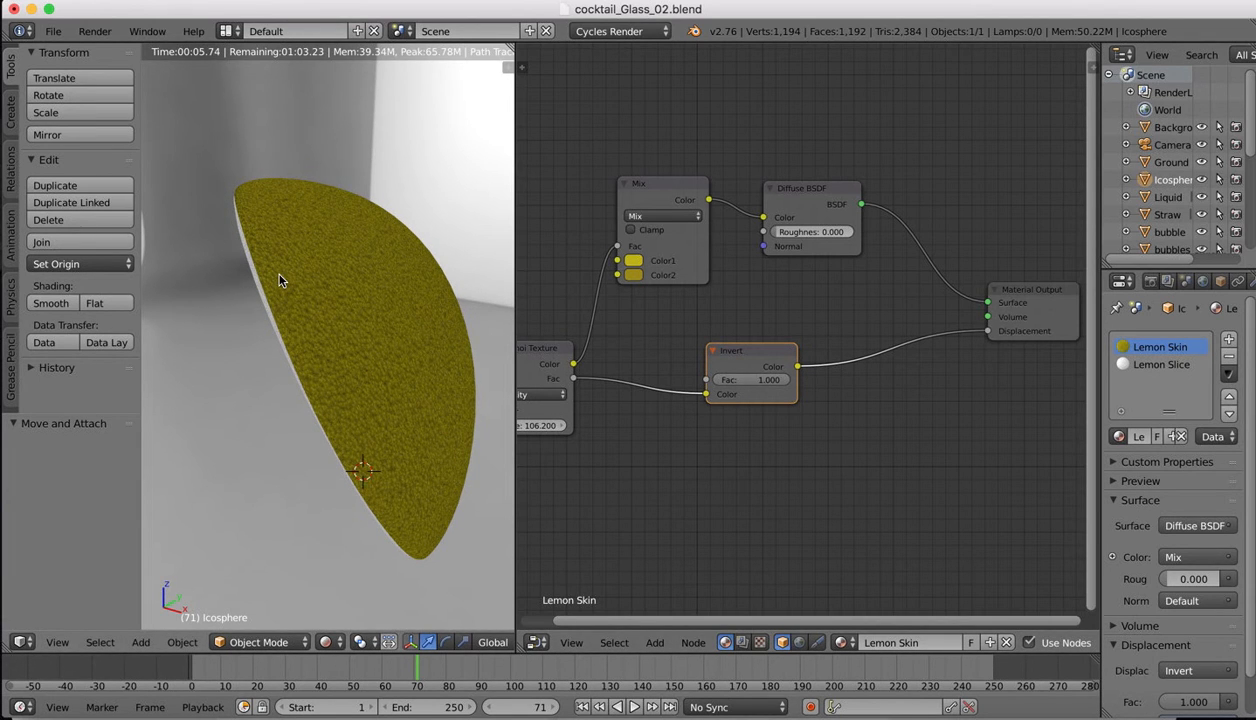
- Examine the skin bumps up close on the wedge and set the Voronoi Texture's Scale to 133.8
scroll(280, 281, "up", 2)
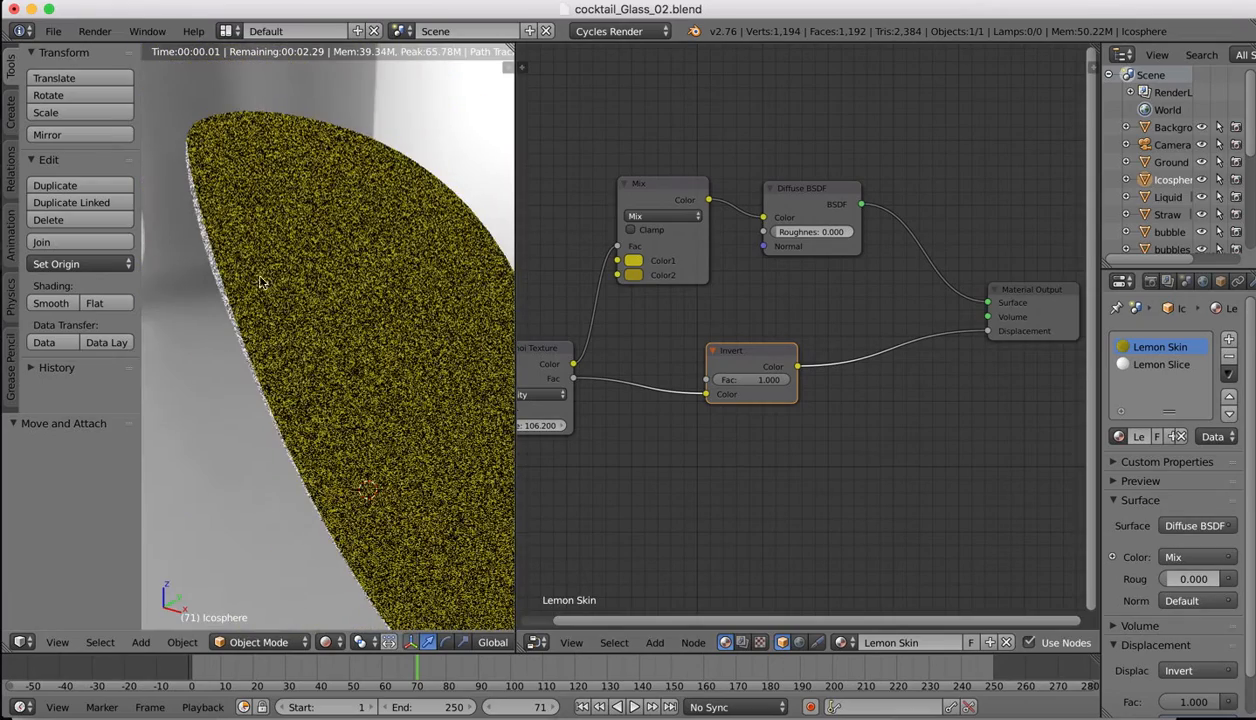
scroll(822, 298, "left", 4)
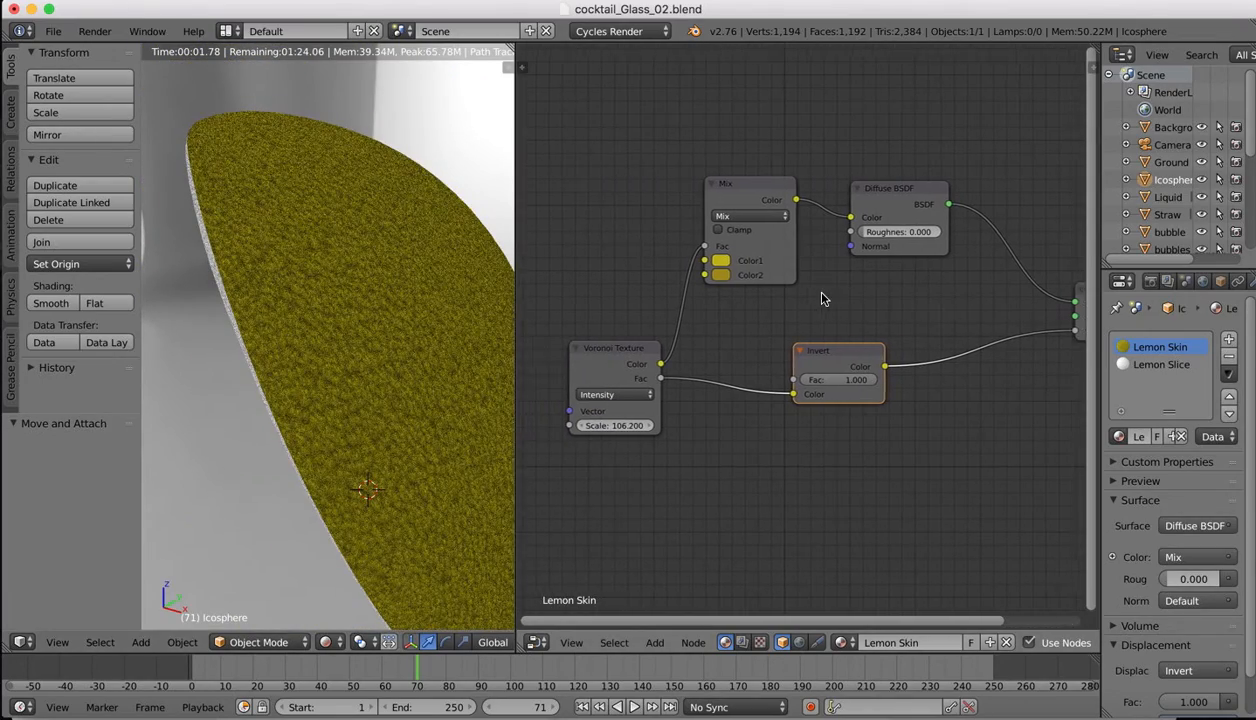
left_click_drag(621, 424, 621, 428)
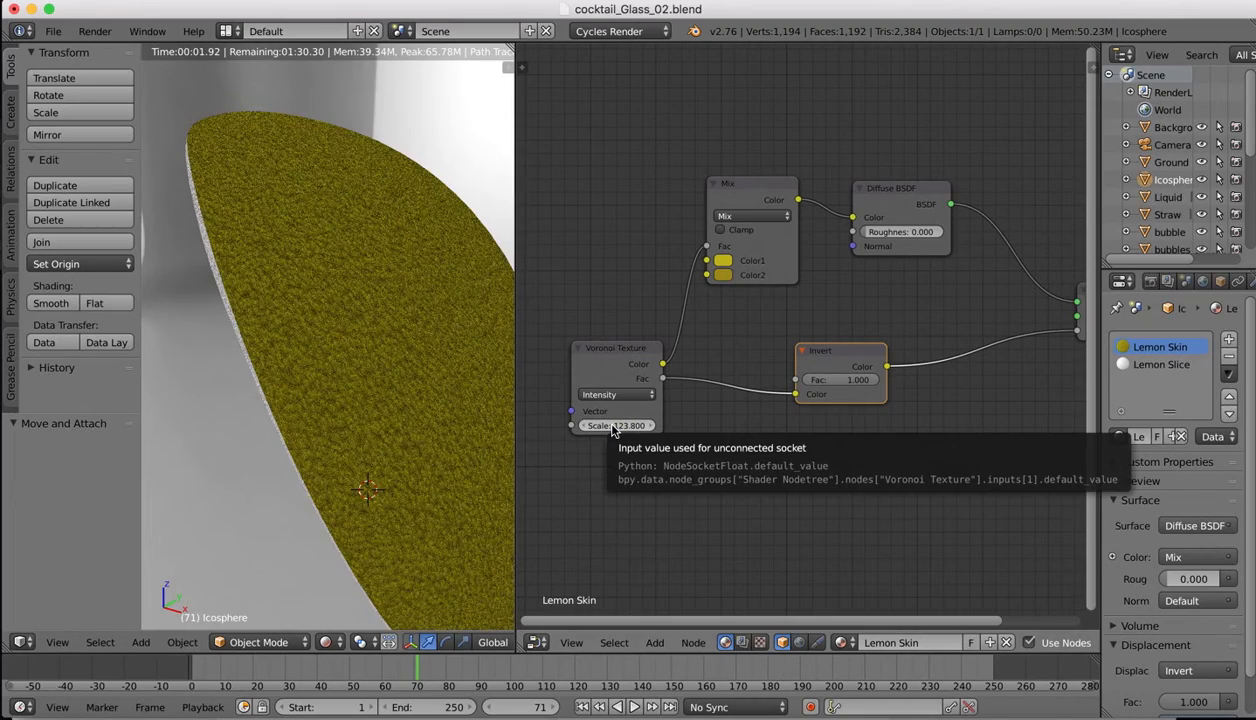
left_click_drag(614, 428, 655, 428)
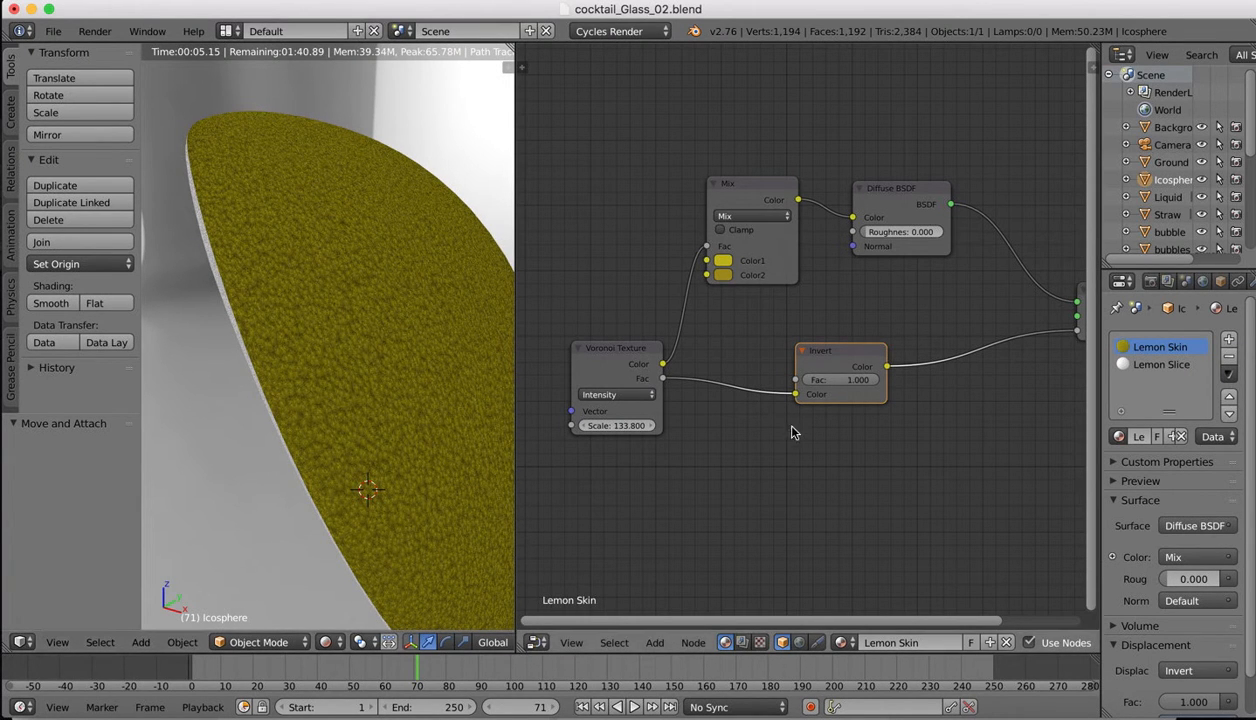
- Insert a Mix Shader between the Diffuse BSDF and the Material Output, with the Diffuse BSDF feeding its second Shader input
scroll(724, 420, "right", 5)
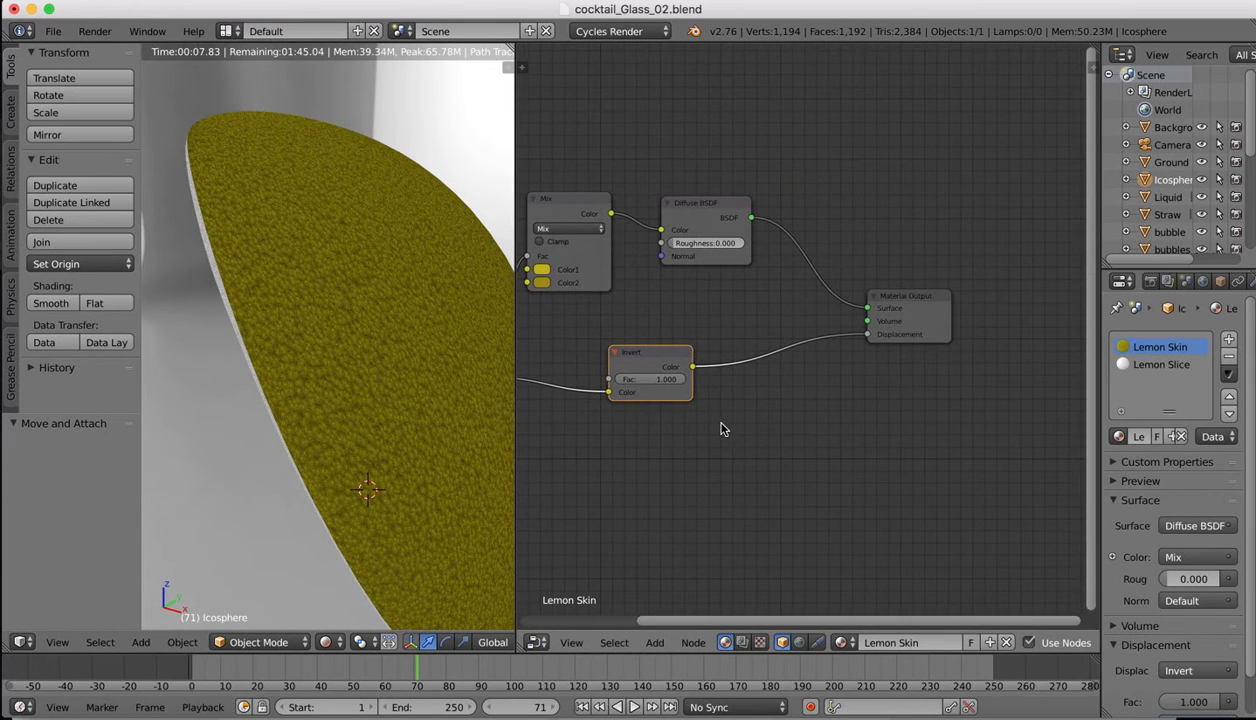
left_click_drag(703, 207, 714, 229)
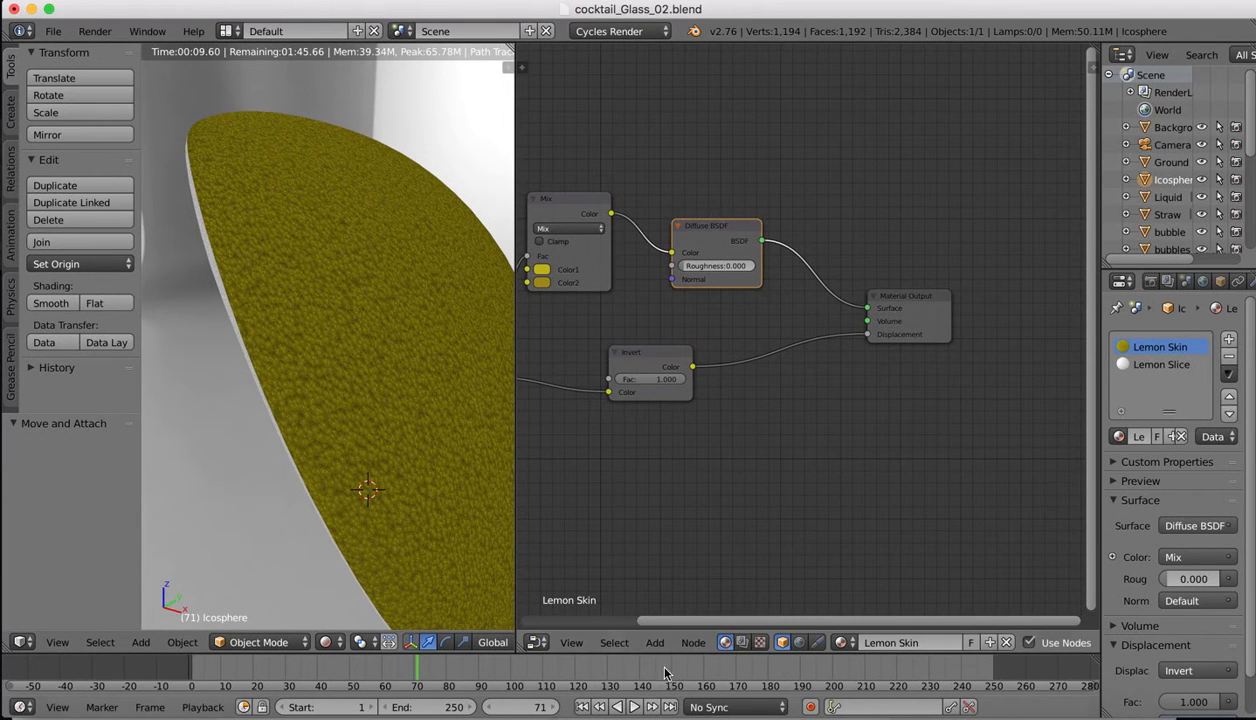
left_click(648, 642)
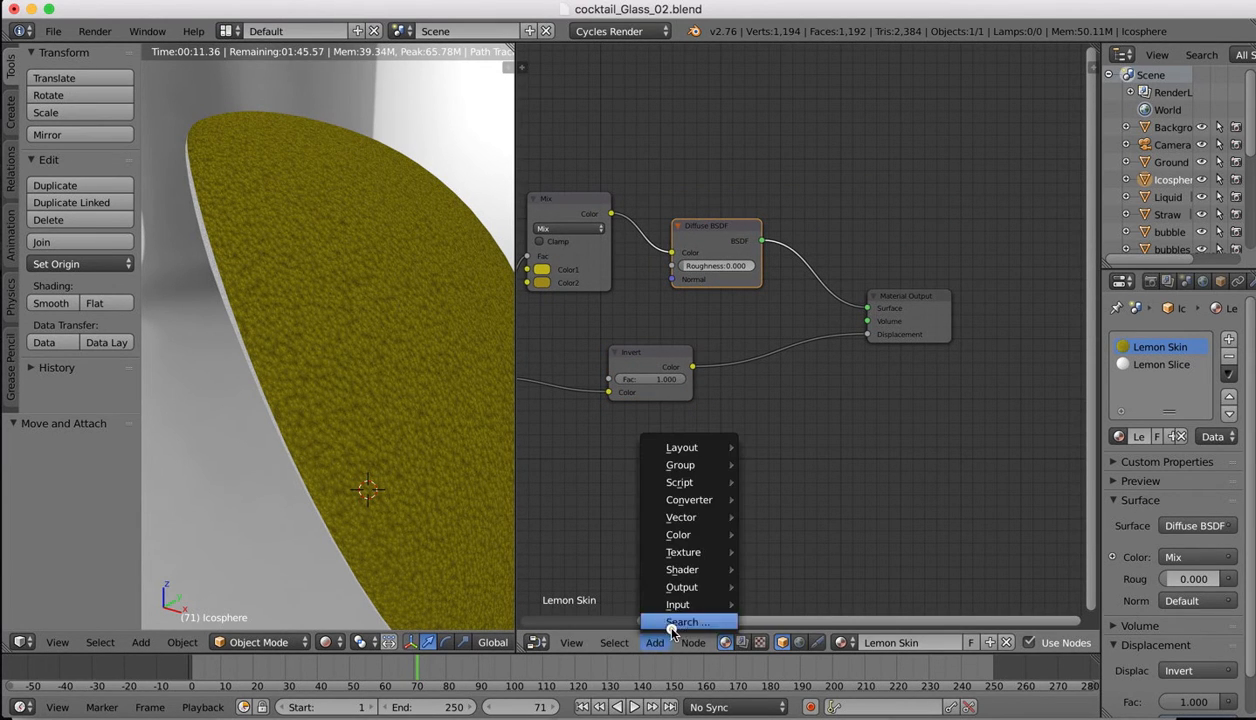
left_click(668, 628)
type("mix")
key("Return")
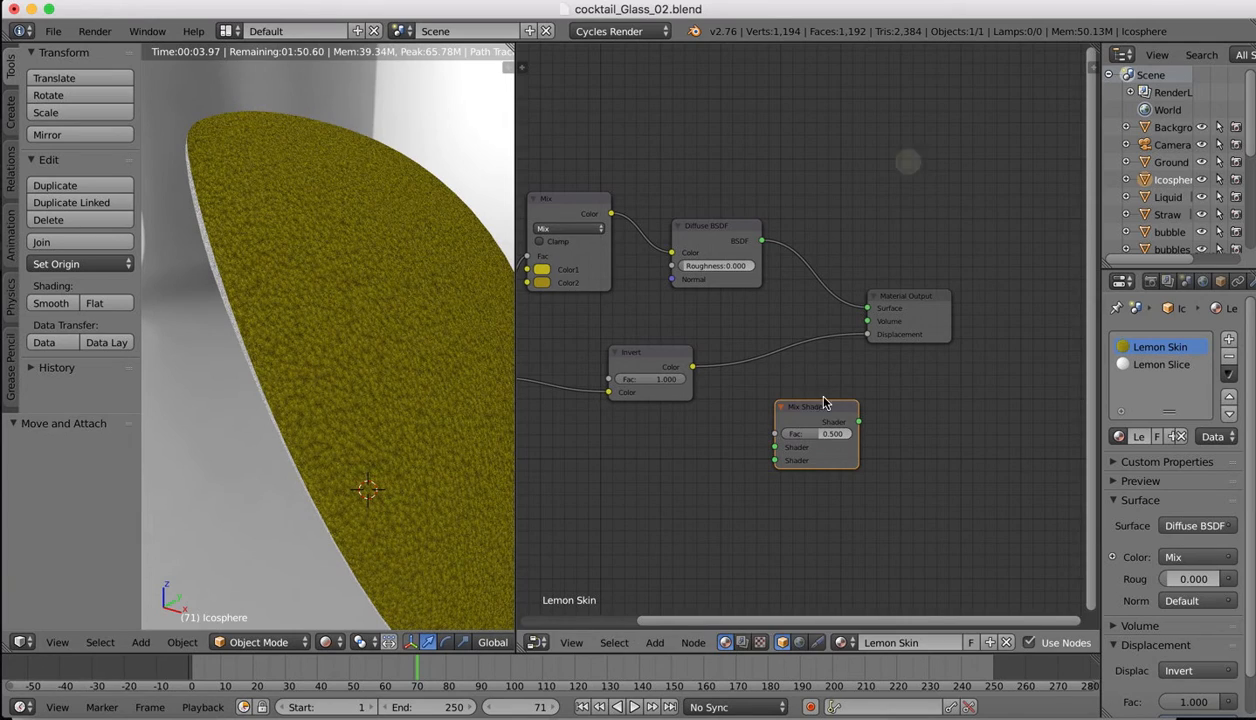
left_click(850, 252)
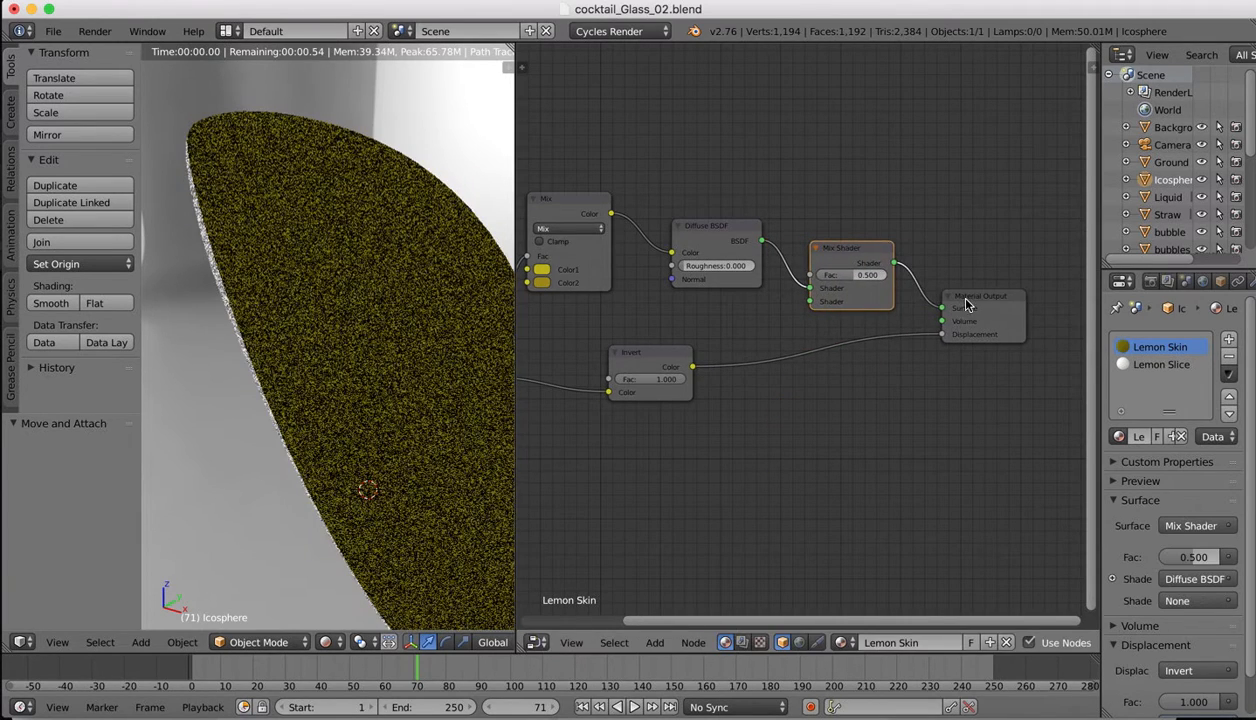
mouse_move(836, 261)
left_mouse_down()
mouse_move(853, 217)
mouse_move(822, 268)
left_mouse_up()
- Add a Glossy BSDF node ahead of the Mix Shader and place it above the Diffuse BSDF
left_click(652, 643)
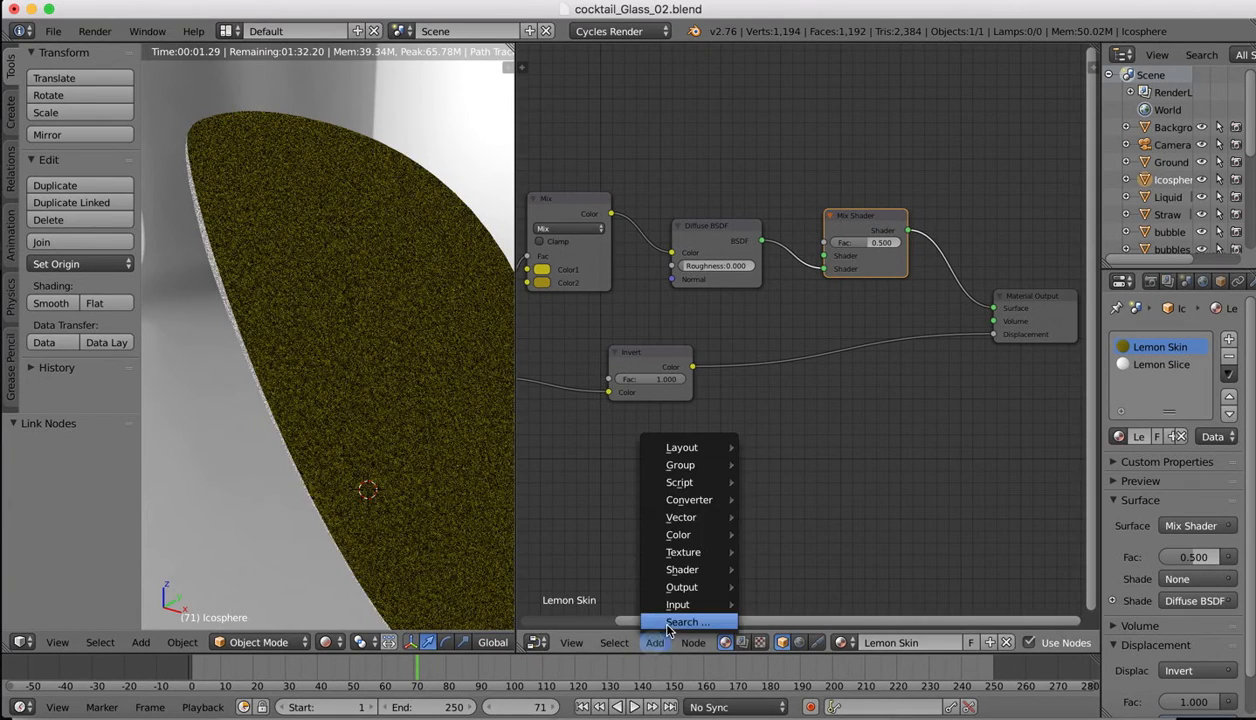
left_click(690, 697)
type("glo")
key("Return")
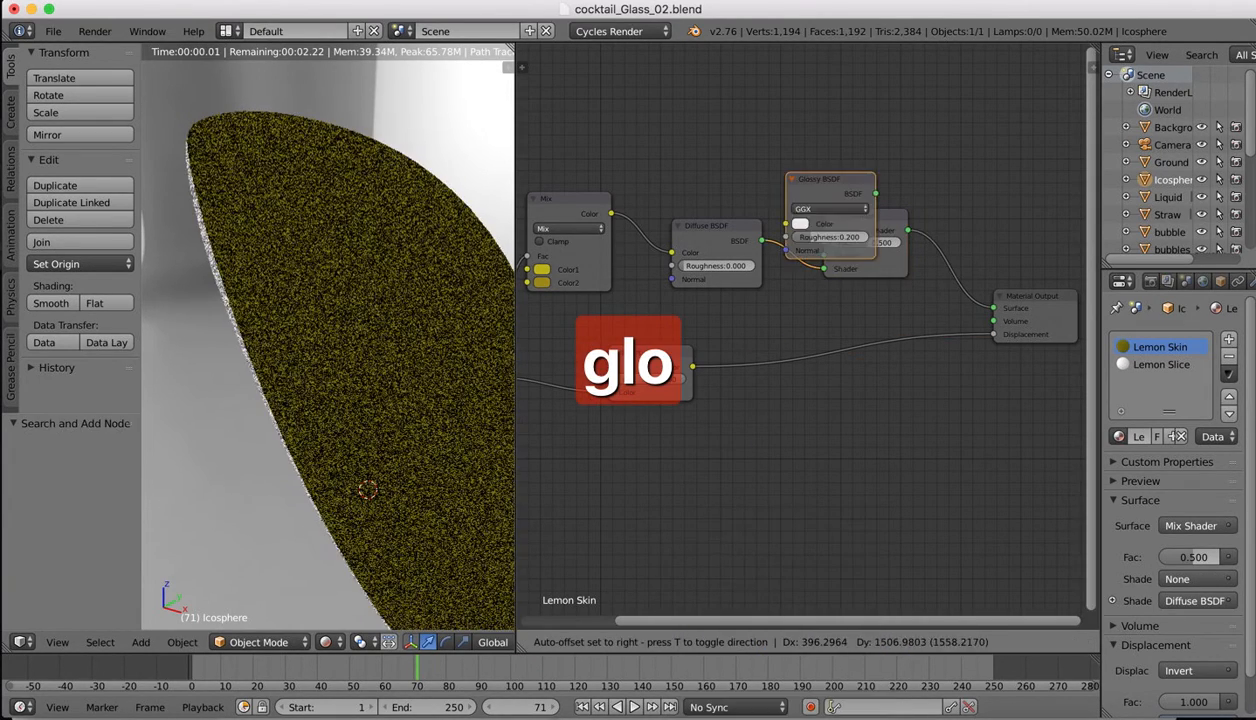
left_click(745, 92)
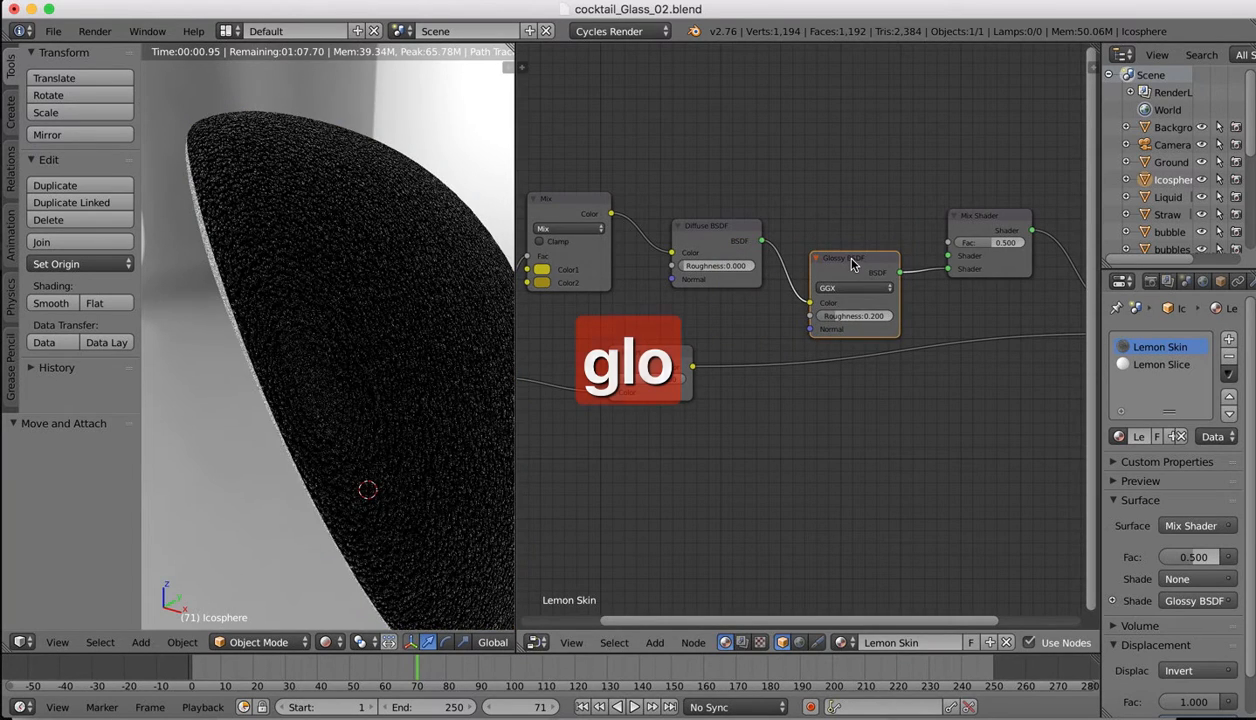
left_click_drag(843, 257, 858, 131)
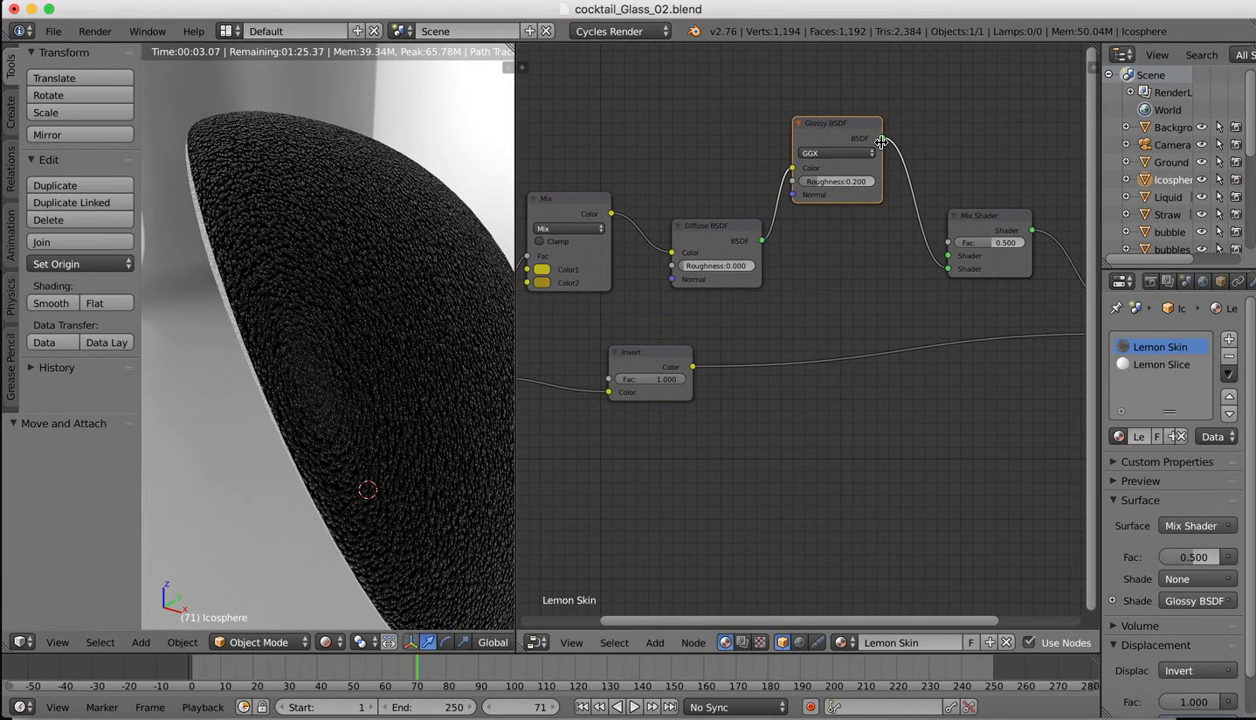
- Link the Glossy BSDF to the Mix Shader's first Shader input and the Diffuse BSDF to its second, and move the Glossy BSDF slightly up
left_click_drag(763, 242, 947, 262)
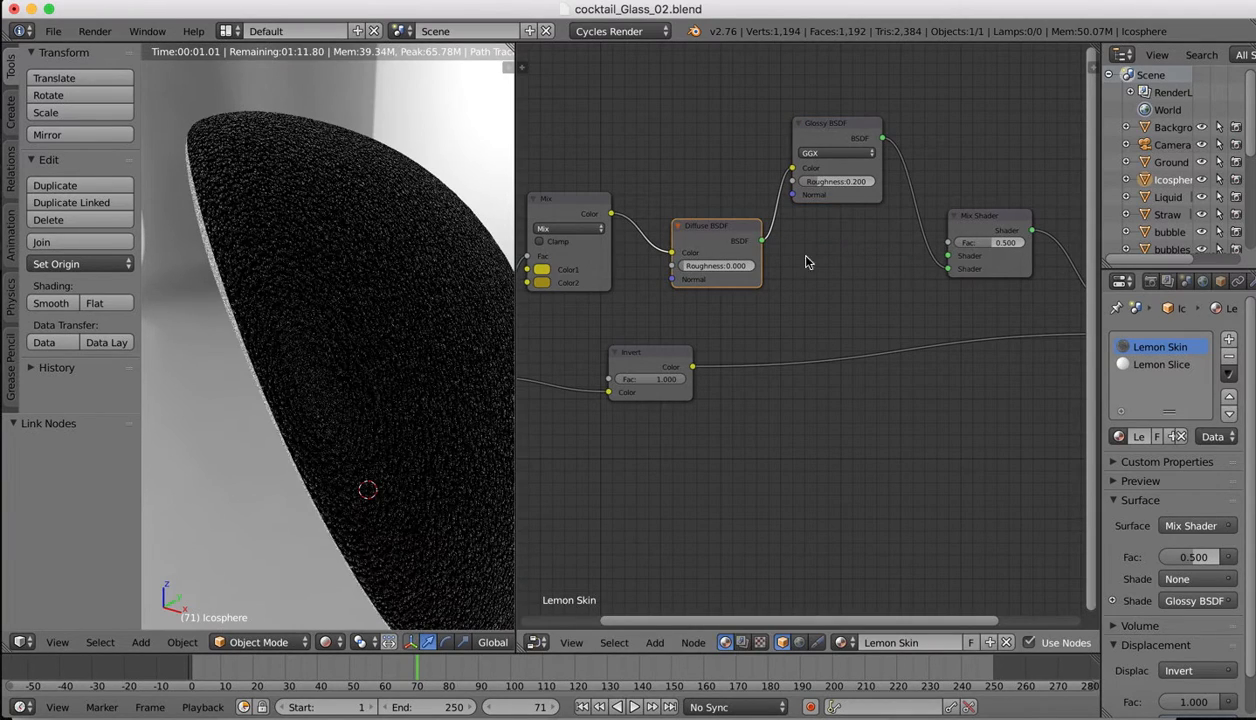
left_click_drag(763, 242, 948, 256)
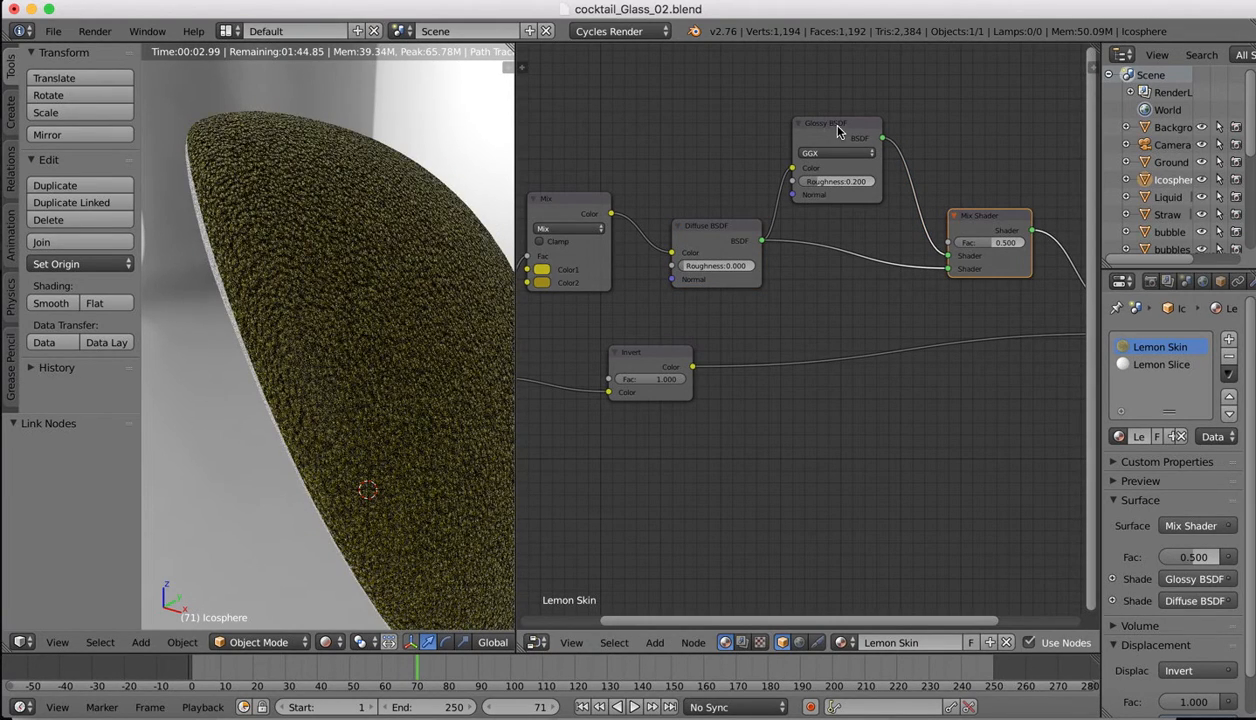
left_click_drag(838, 131, 858, 114)
left_click(836, 175)
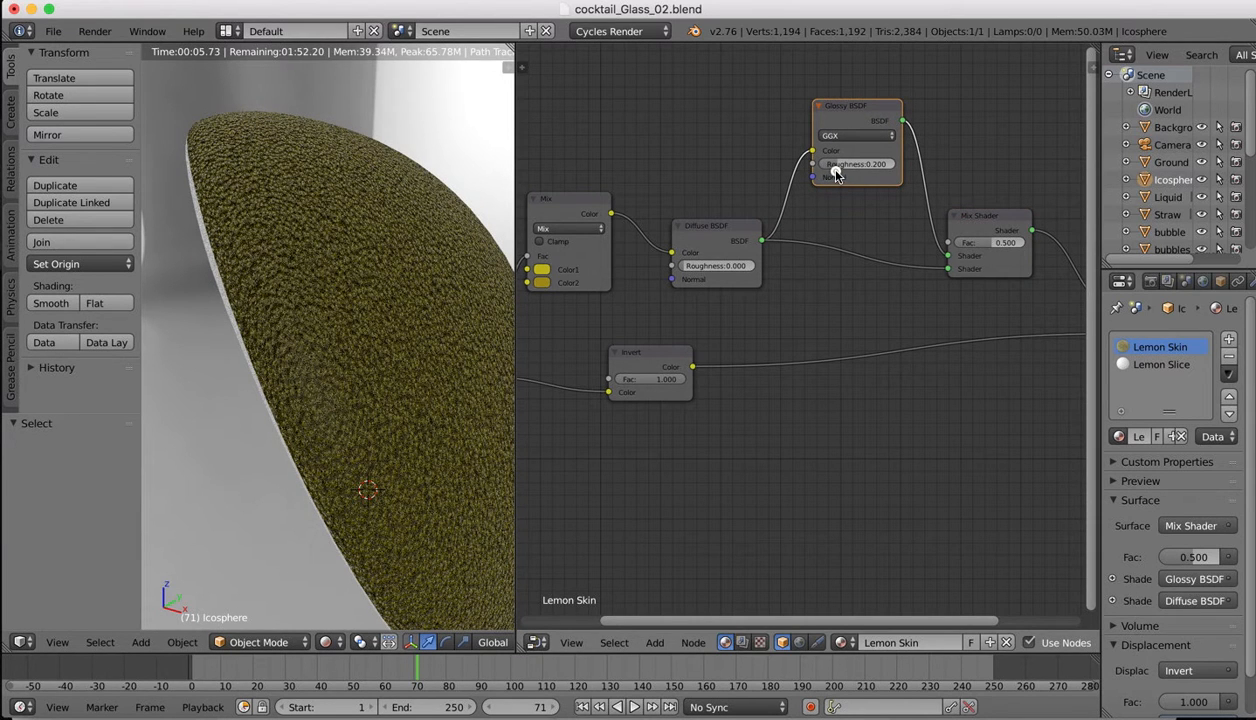
- Remove the link from the Diffuse BSDF to the Glossy BSDF's Color and set the Glossy BSDF's Roughness to 0.150
left_click_drag(836, 175, 763, 238)
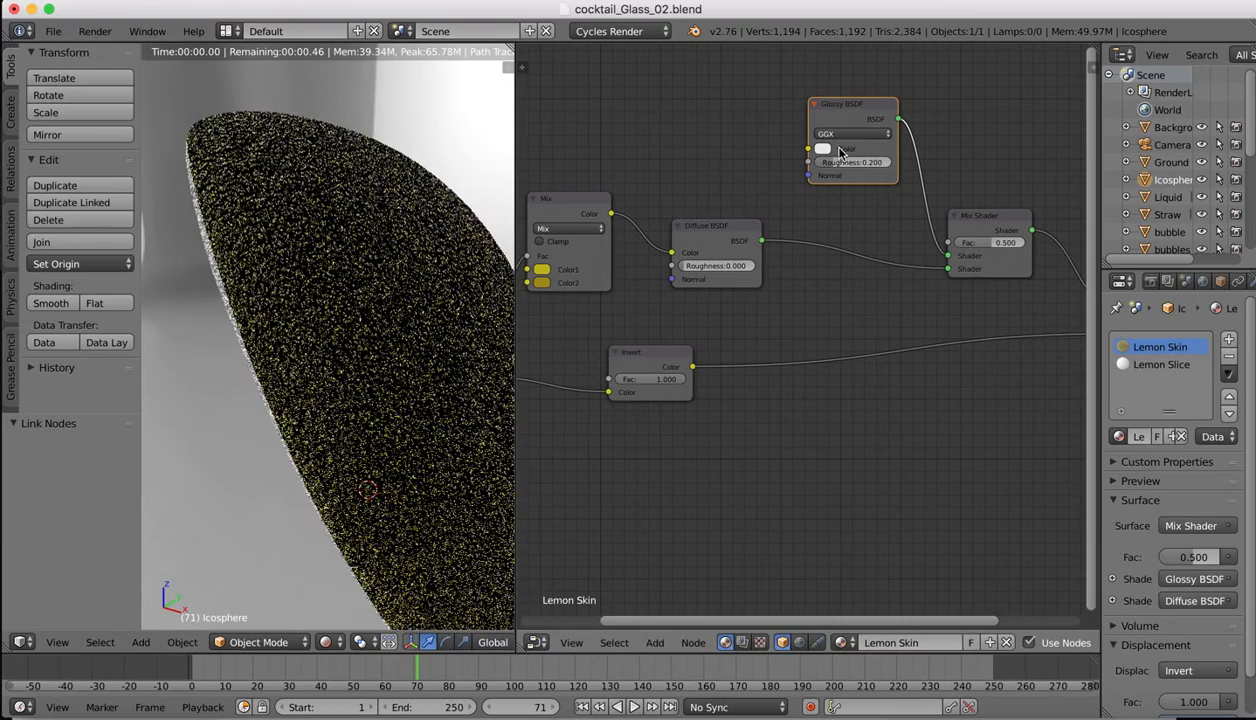
left_click_drag(838, 162, 828, 162)
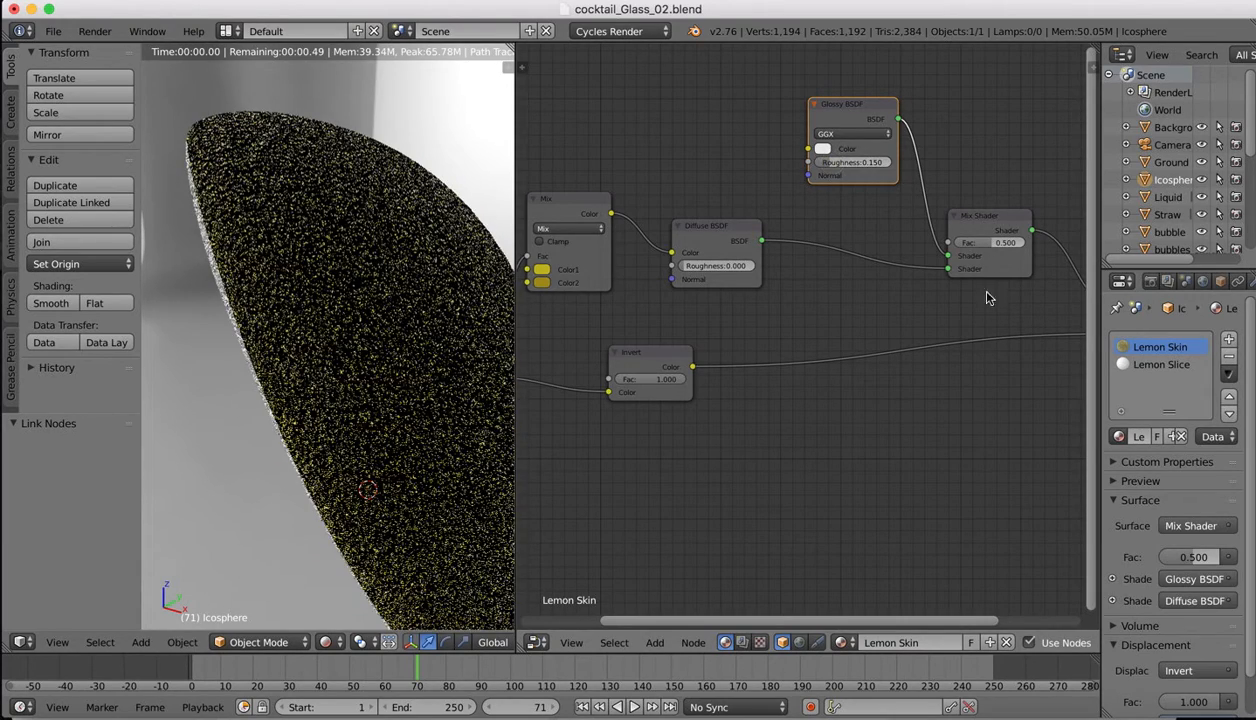
- Try the Mix Shader's Fac at 0.000 and 1.000, and settle on 0.782
left_click_drag(992, 242, 922, 242)
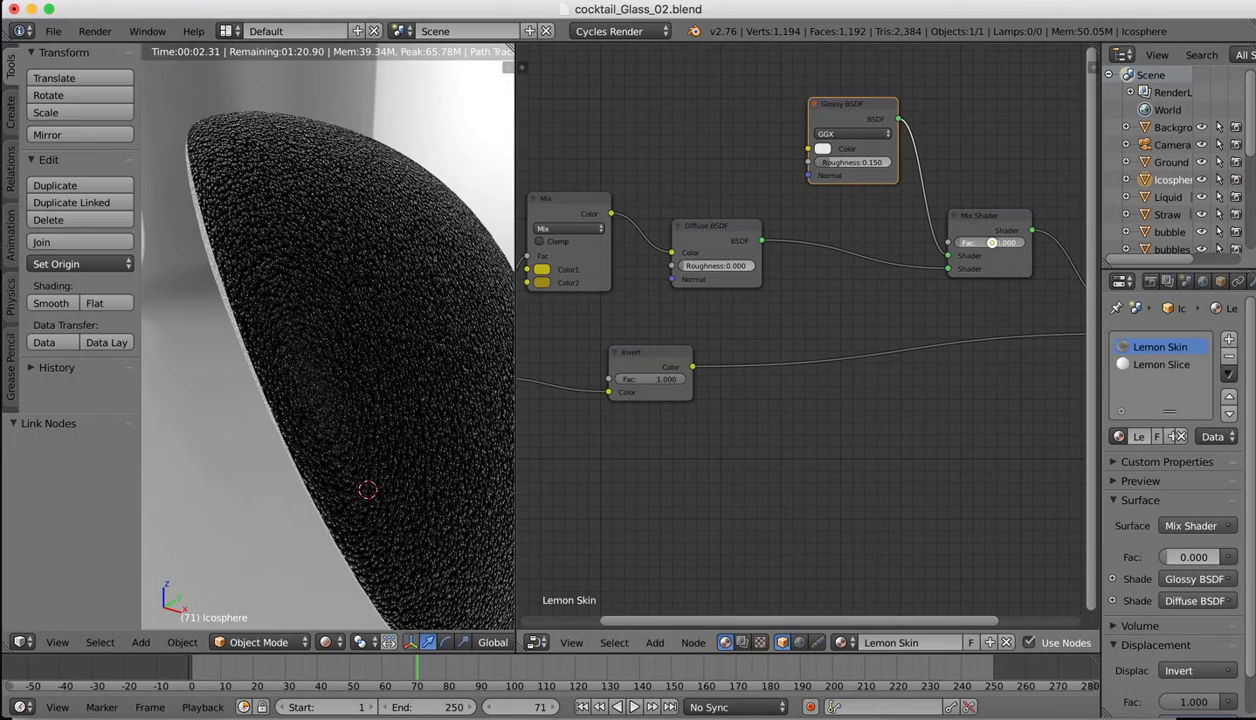
left_click_drag(992, 242, 1066, 242)
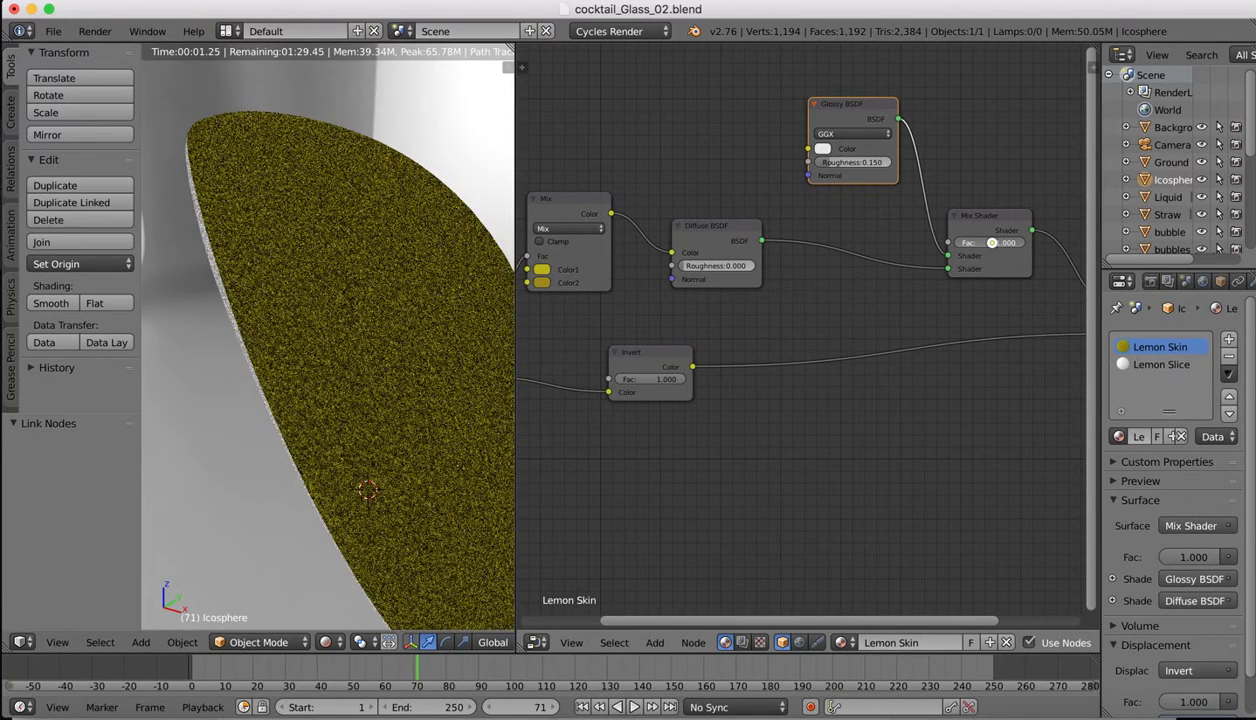
mouse_move(992, 242)
left_mouse_down()
mouse_move(980, 242)
mouse_move(993, 247)
left_mouse_up()
scroll(265, 248, "down", 7)
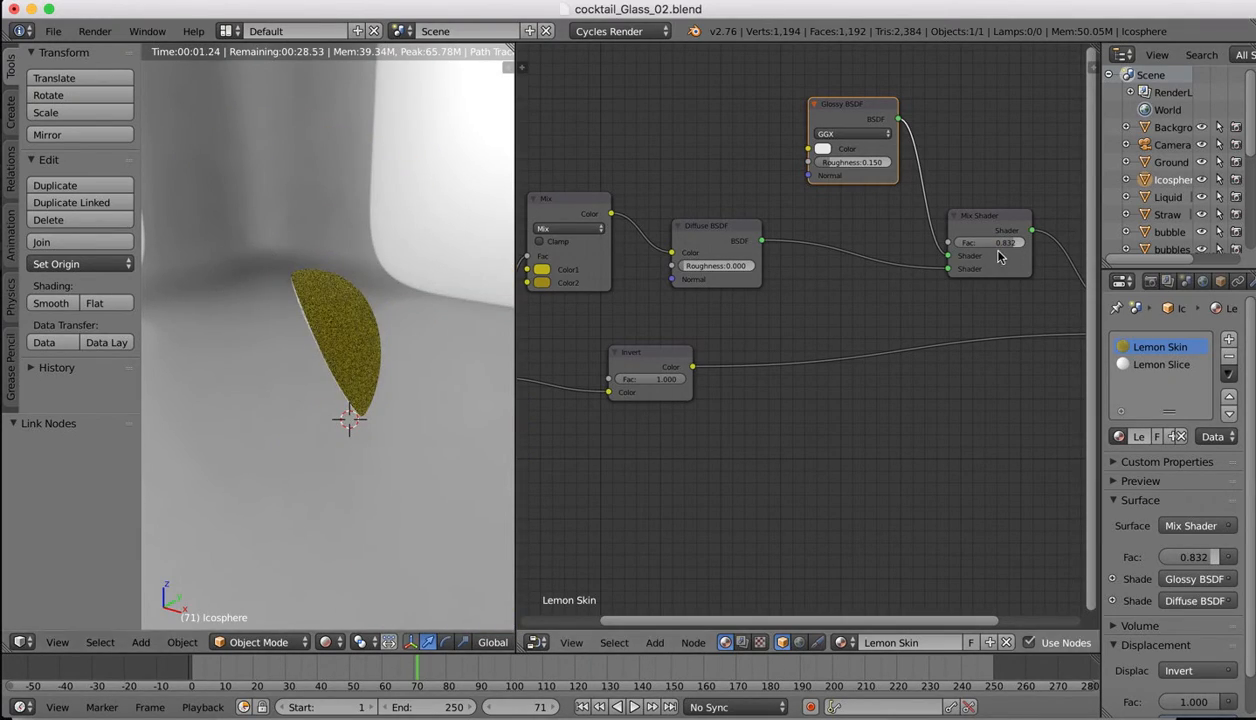
left_click_drag(1013, 244, 1013, 246)
left_click_drag(1005, 245, 1002, 241)
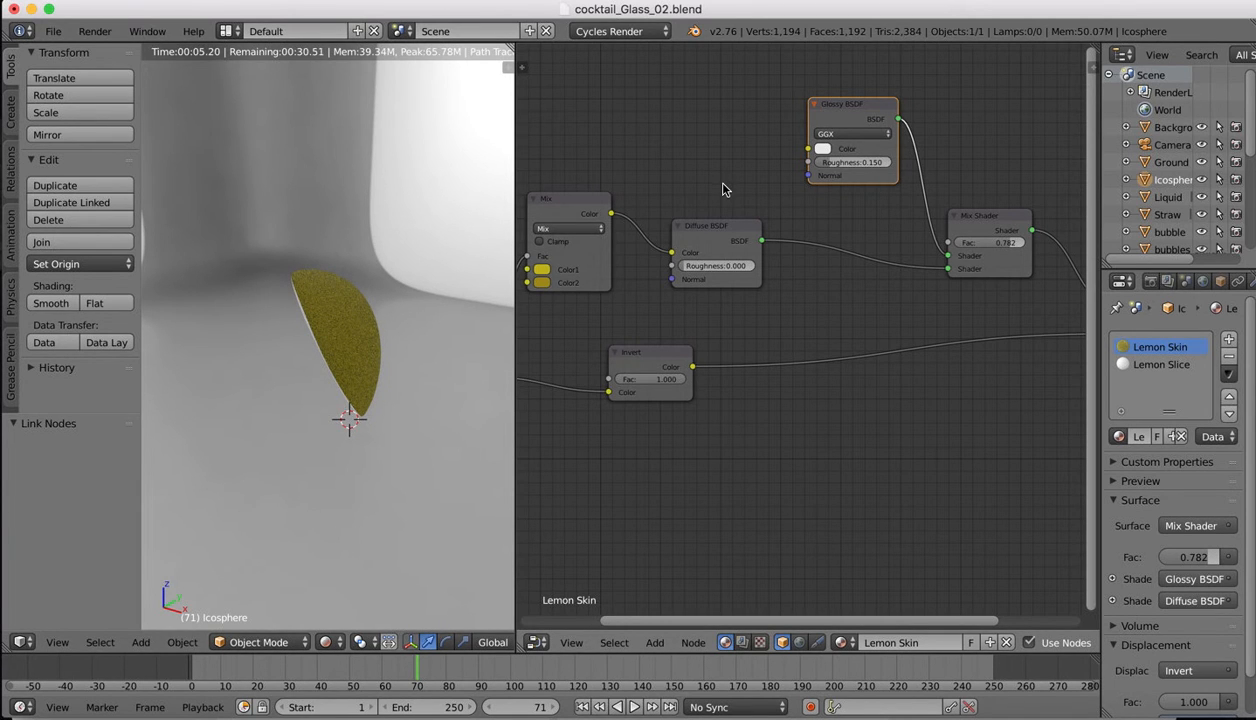
- Examine the glossy, bumpy skin on the lemon wedge up close and from several angles
scroll(387, 366, "left", 5)
scroll(387, 366, "right", 3)
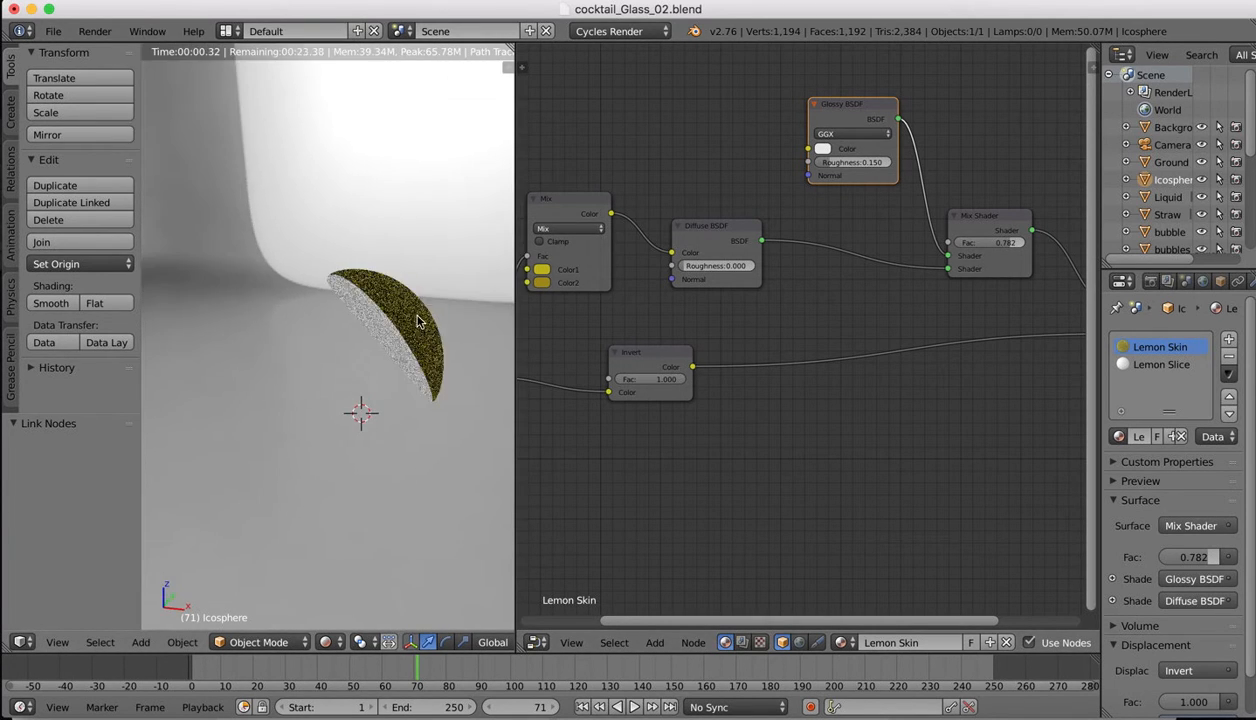
scroll(418, 296, "up", 4, "ctrl")
scroll(418, 298, "right", 8)
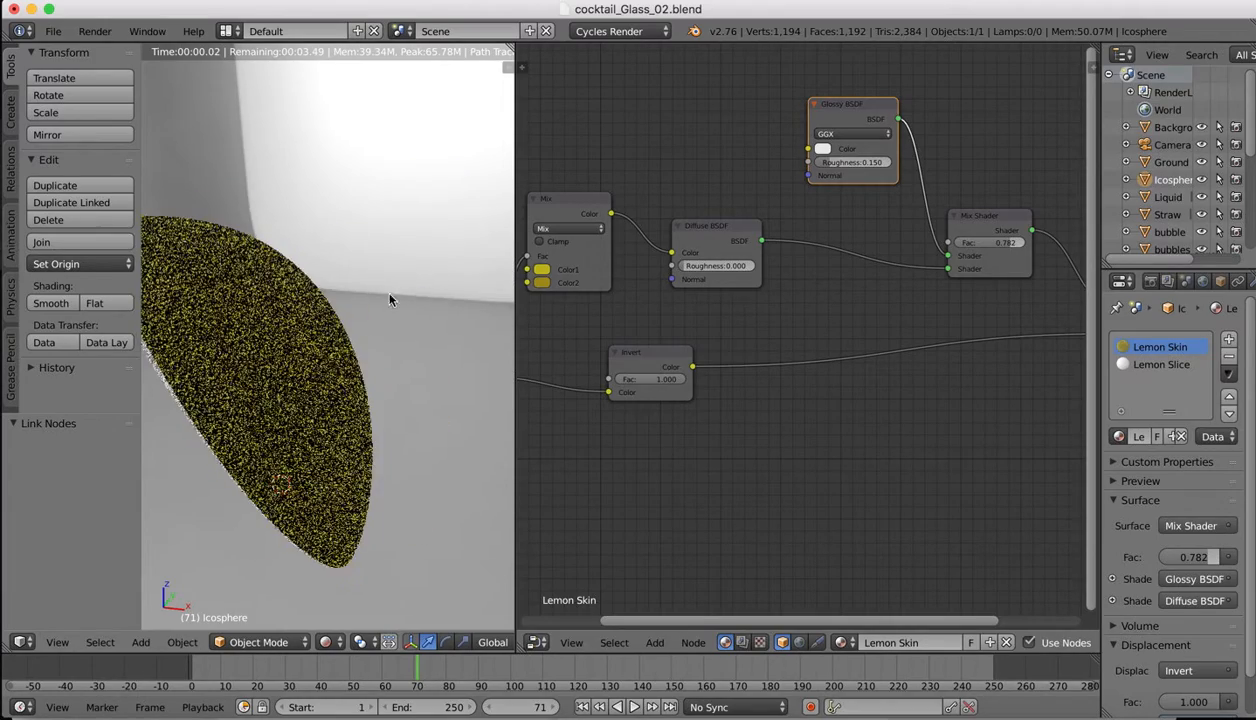
scroll(332, 304, "up", 2, "ctrl")
scroll(332, 304, "left", 8, "shift")
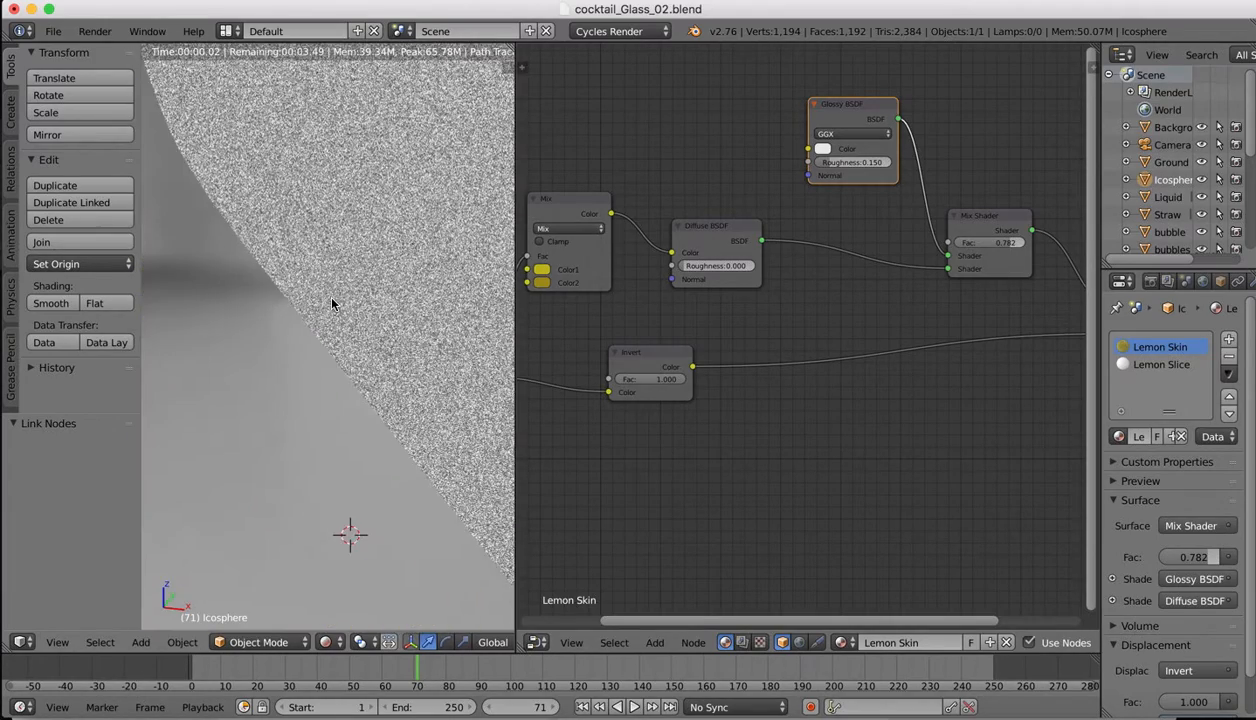
scroll(332, 304, "down", 2, "ctrl")
scroll(332, 304, "right", 2)
scroll(332, 304, "left", 8)
scroll(332, 304, "right", 10)
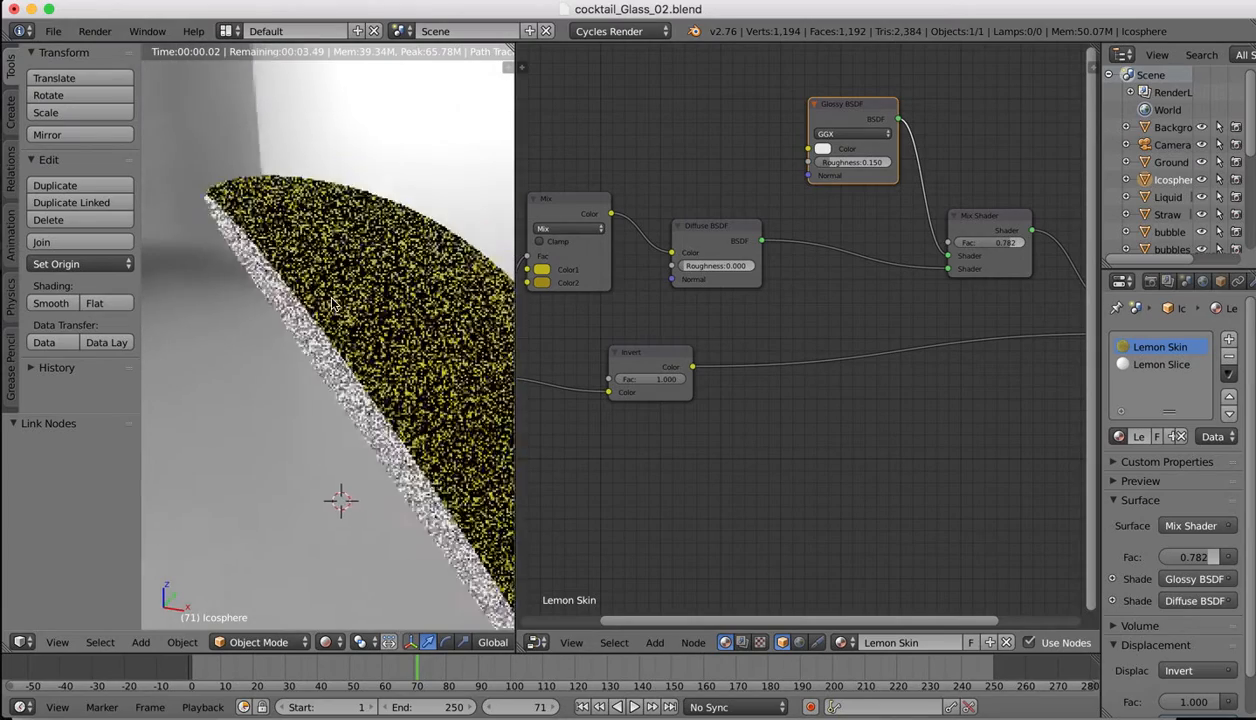
scroll(333, 304, "right", 2)
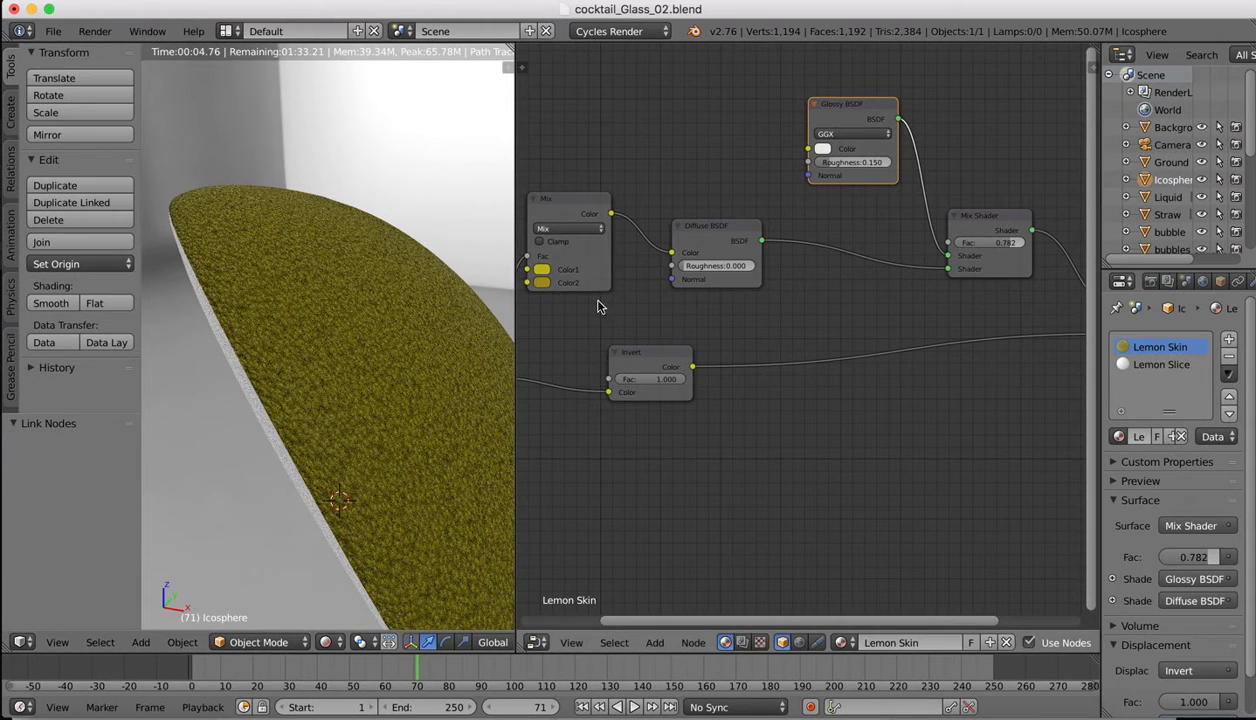
- Lower the Voronoi Texture's Scale in the Lemon Skin material to 92.8 for larger bumps
scroll(653, 268, "left", 6)
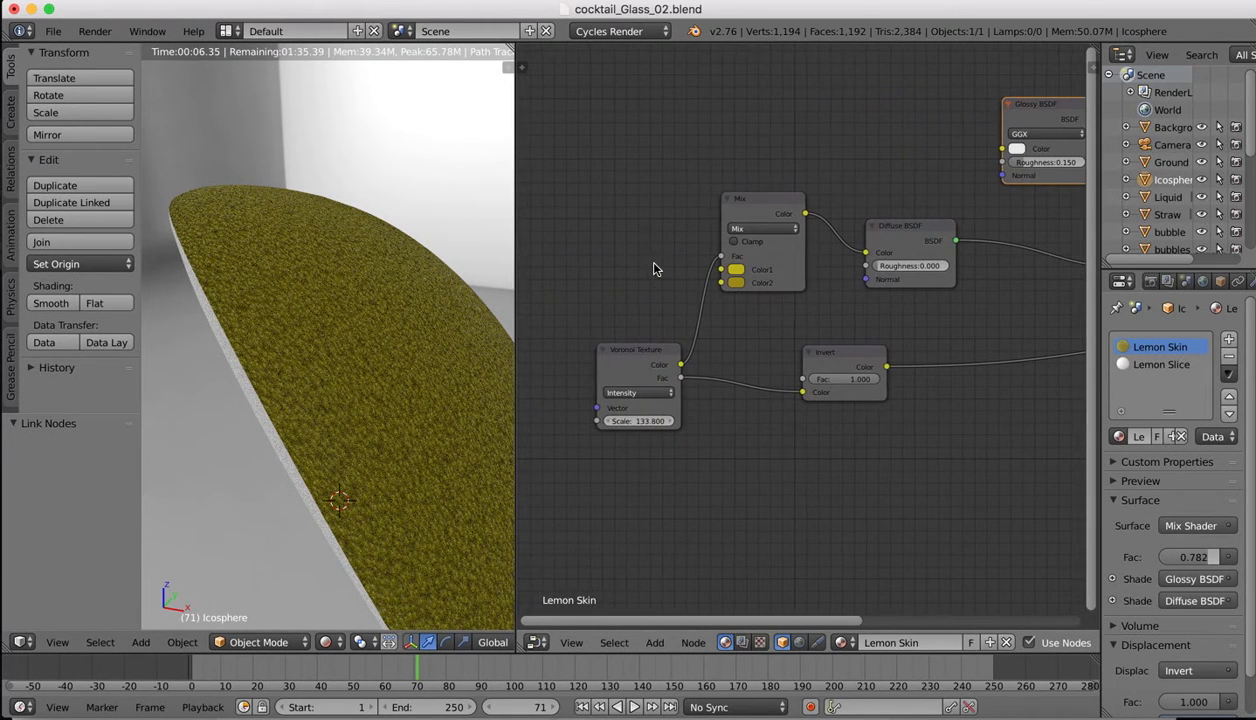
left_click_drag(653, 421, 653, 421)
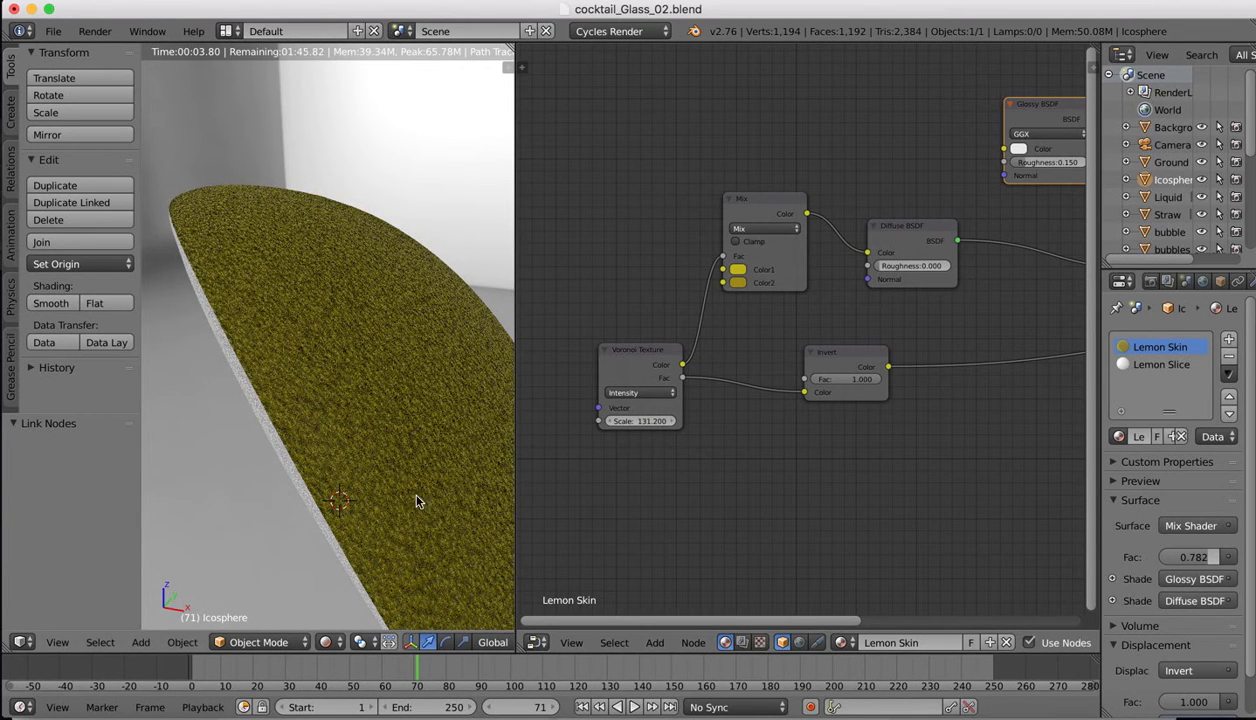
mouse_move(657, 425)
left_mouse_down()
mouse_move(635, 425)
mouse_move(653, 421)
left_mouse_up()
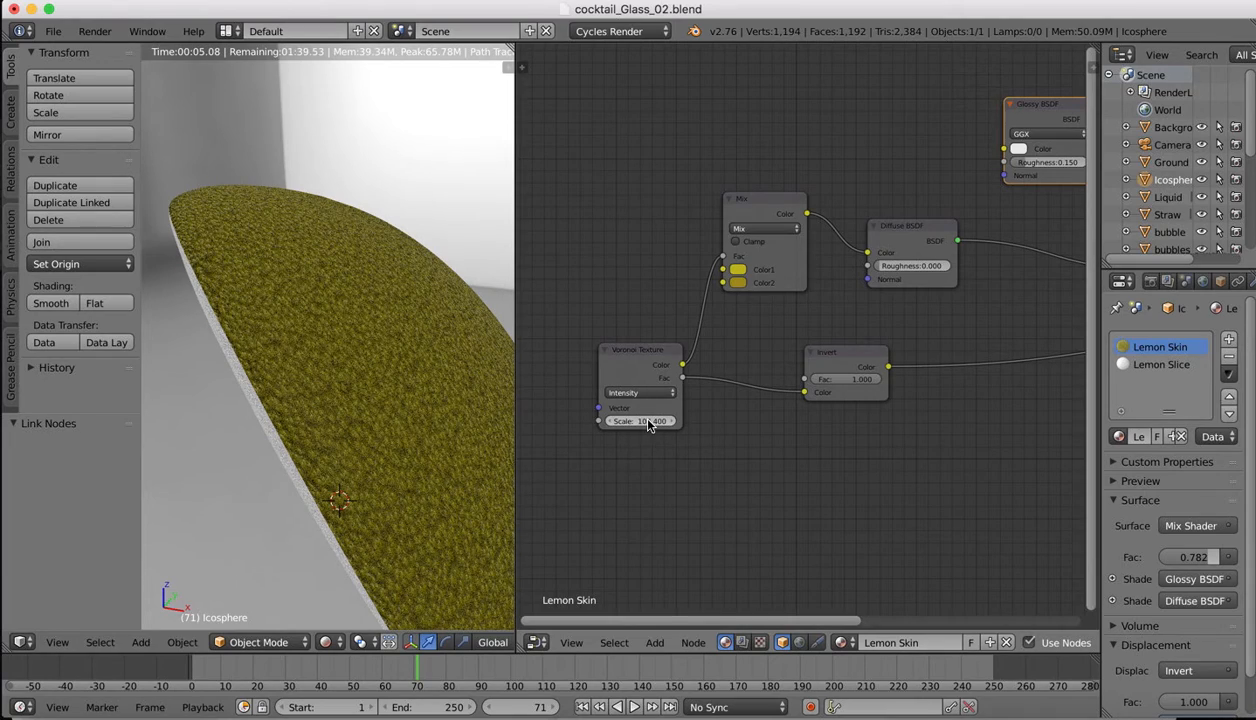
mouse_move(648, 424)
left_mouse_down()
mouse_move(675, 424)
mouse_move(648, 424)
left_mouse_up()
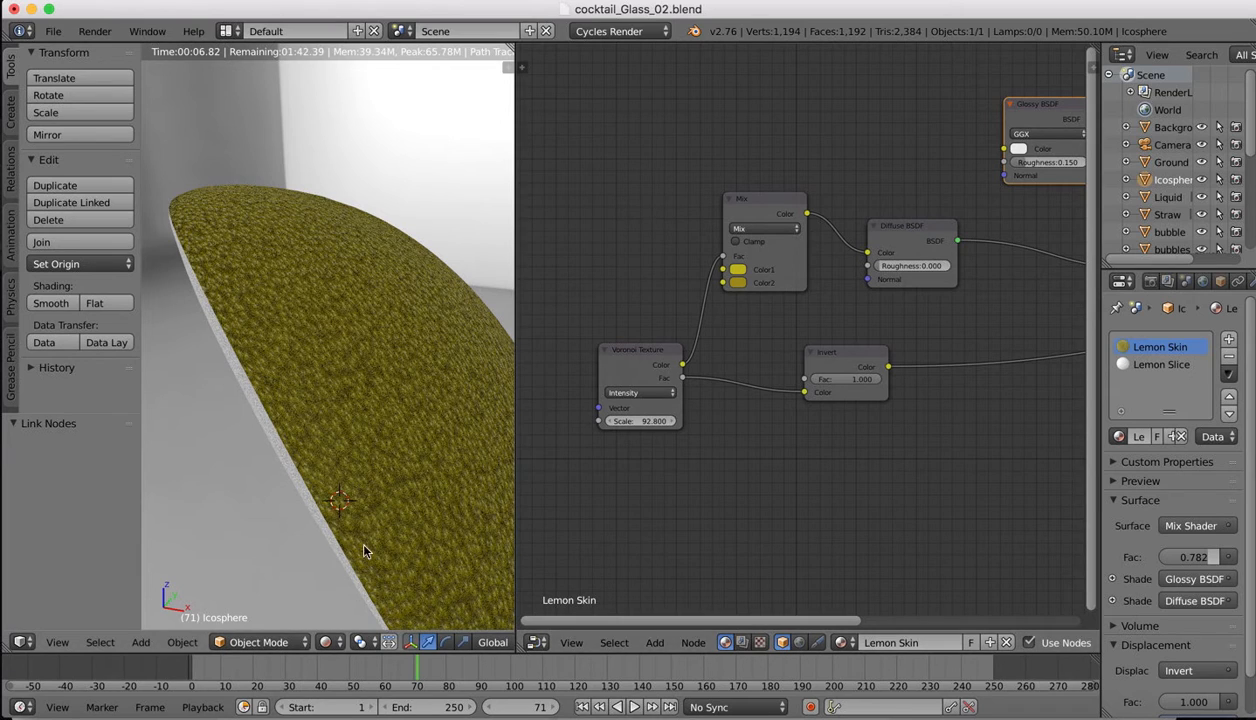
- Change the node editor area to the UV/Image Editor
middle_click_drag(352, 310, 370, 305)
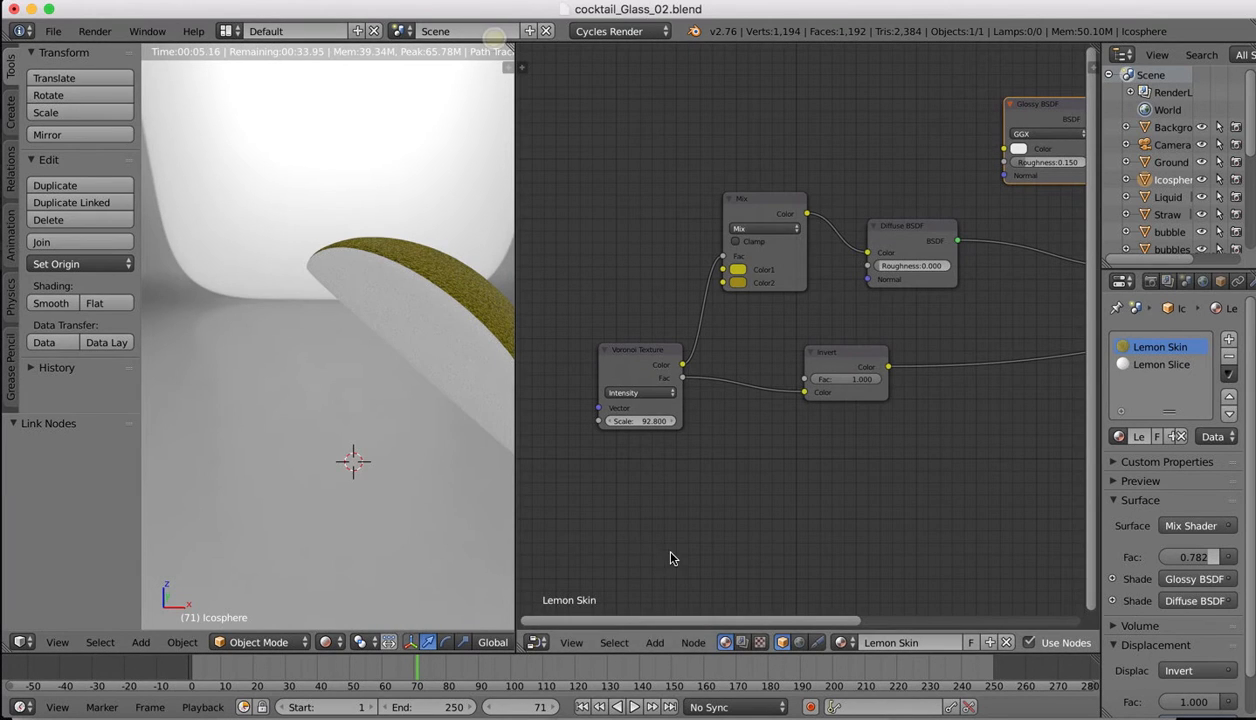
left_click(537, 646)
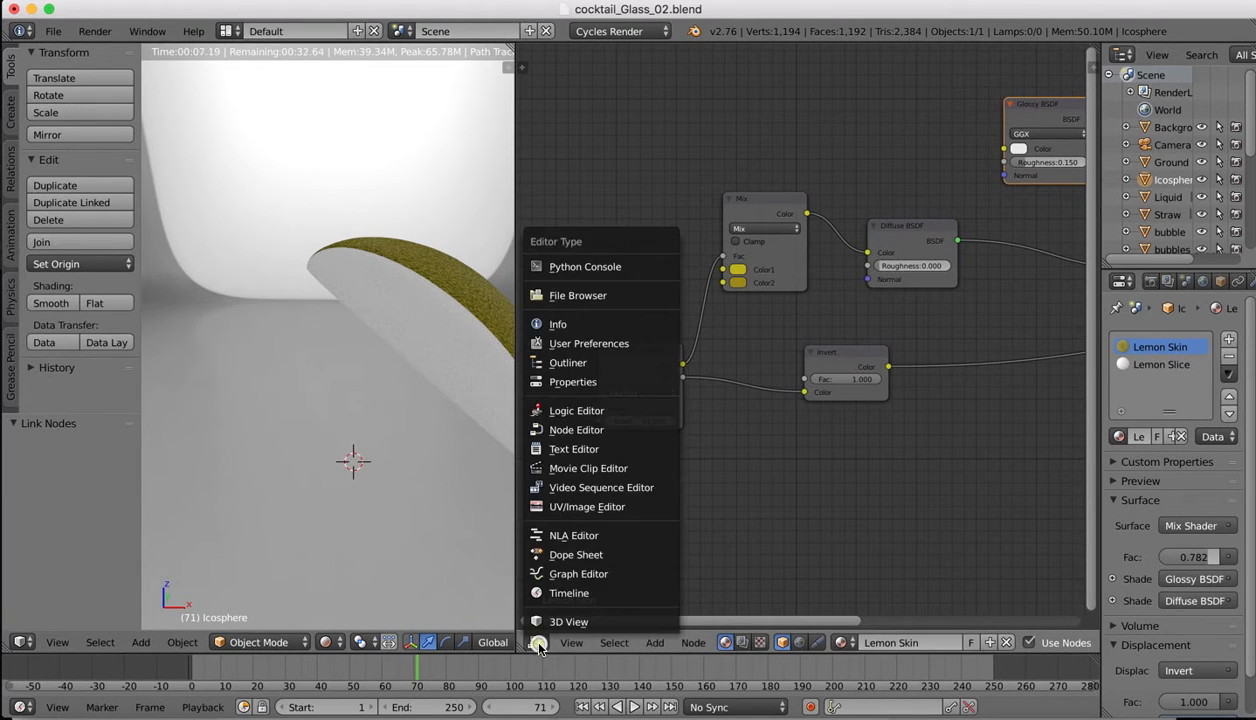
left_click(576, 507)
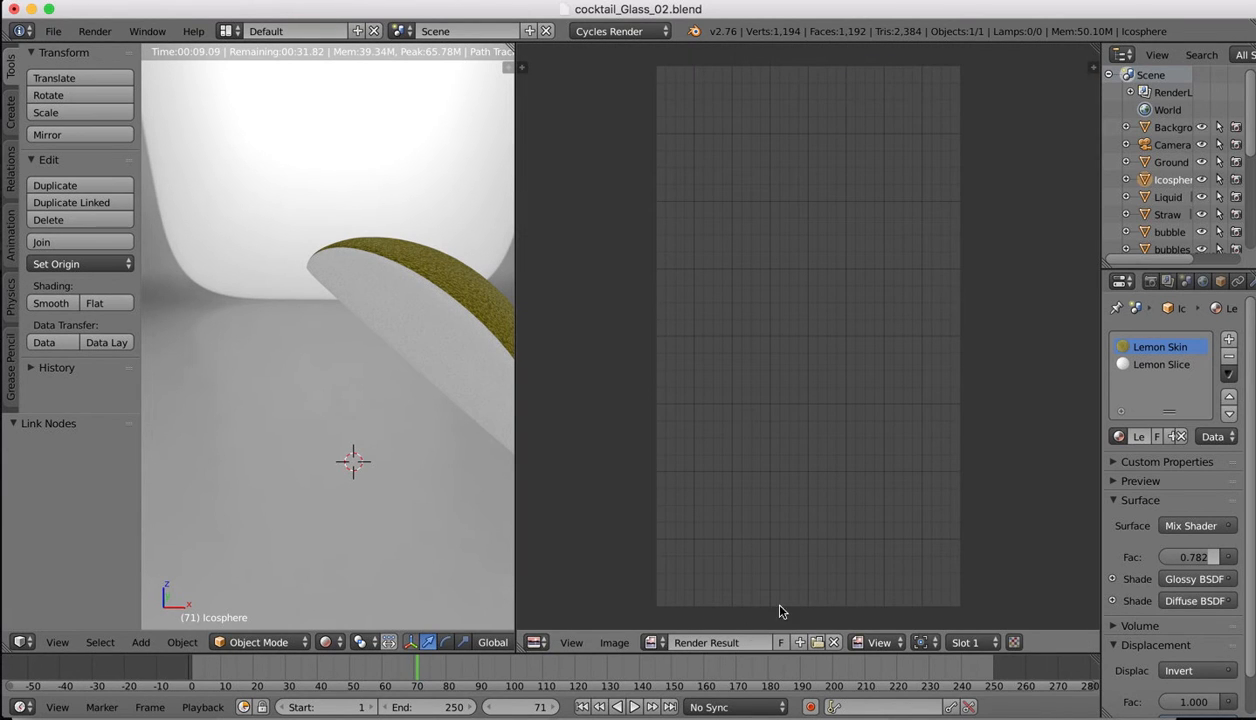
- Open the half lemon slice image (Kozzi-Half-of-a-Le...) from the fruits folder inside Stock images on the Desktop
left_click(660, 647)
left_click(614, 642)
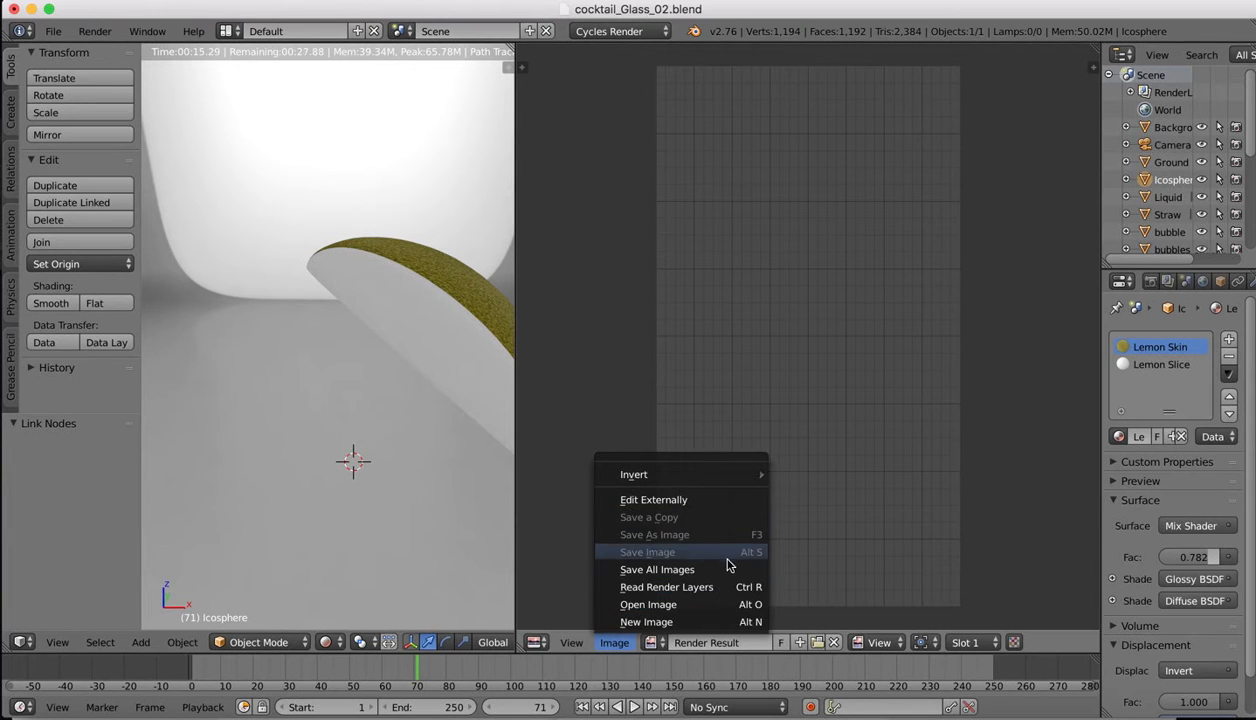
left_click(670, 604)
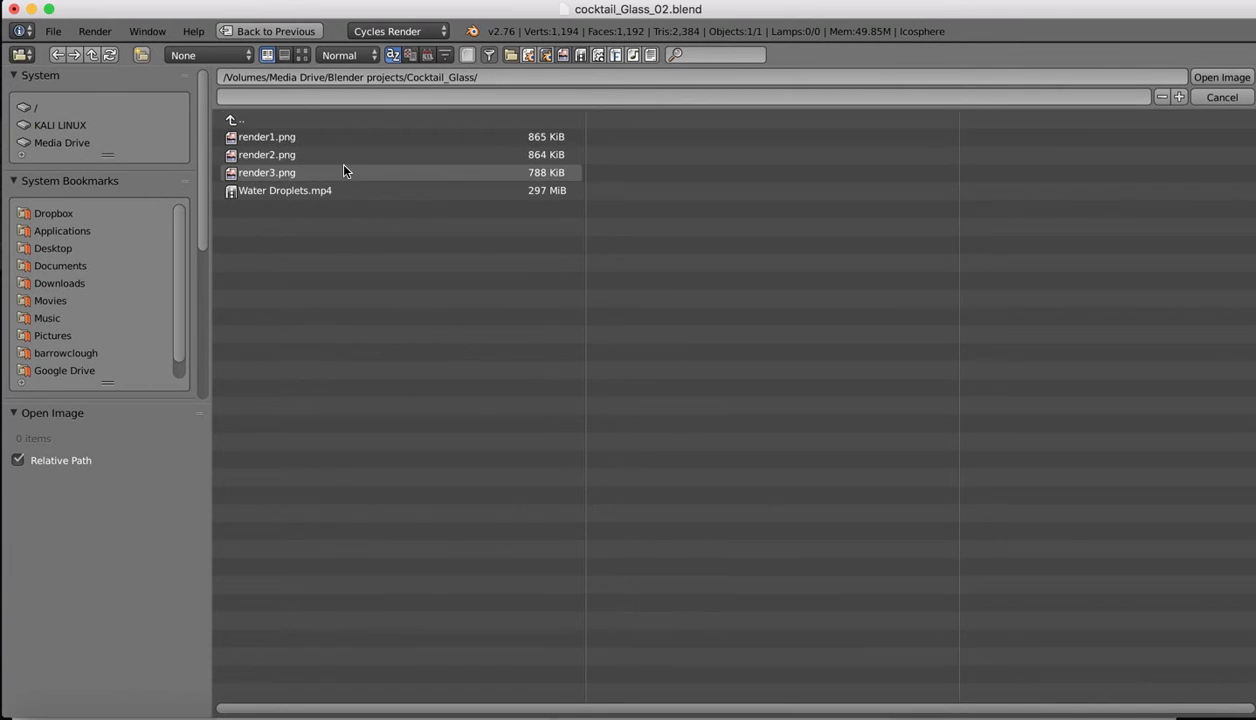
left_click(67, 266)
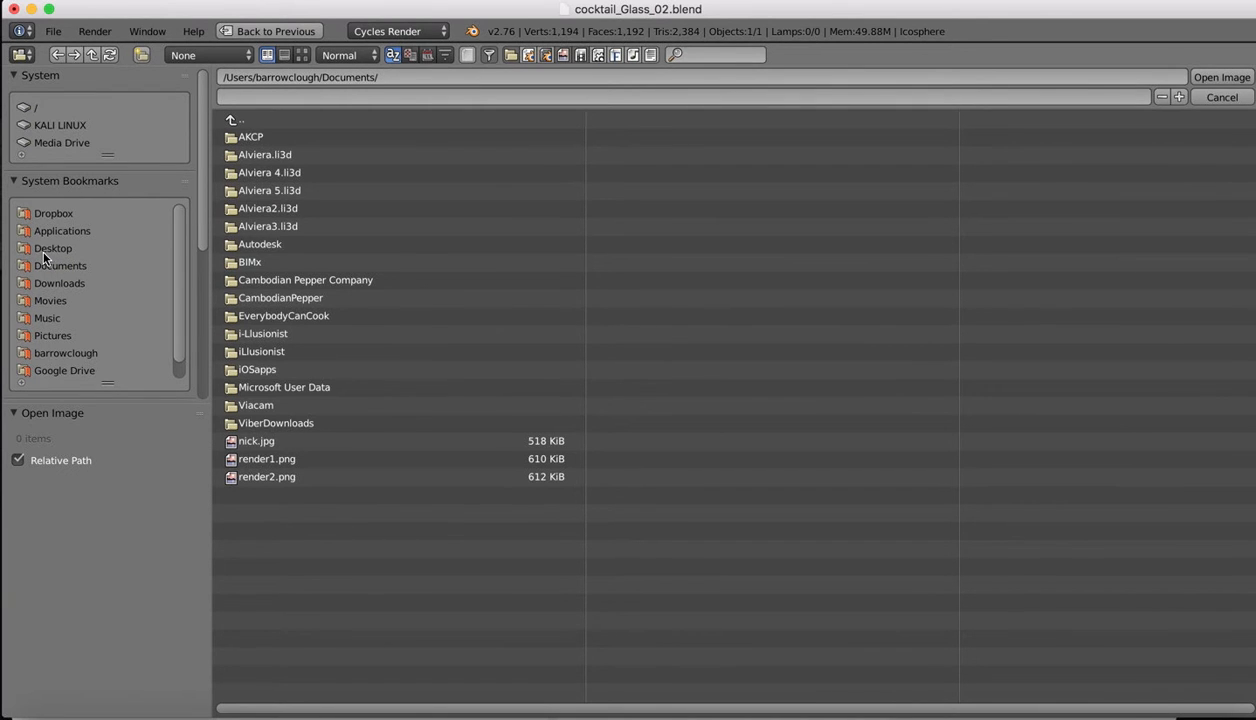
left_click(57, 284)
left_click(53, 247)
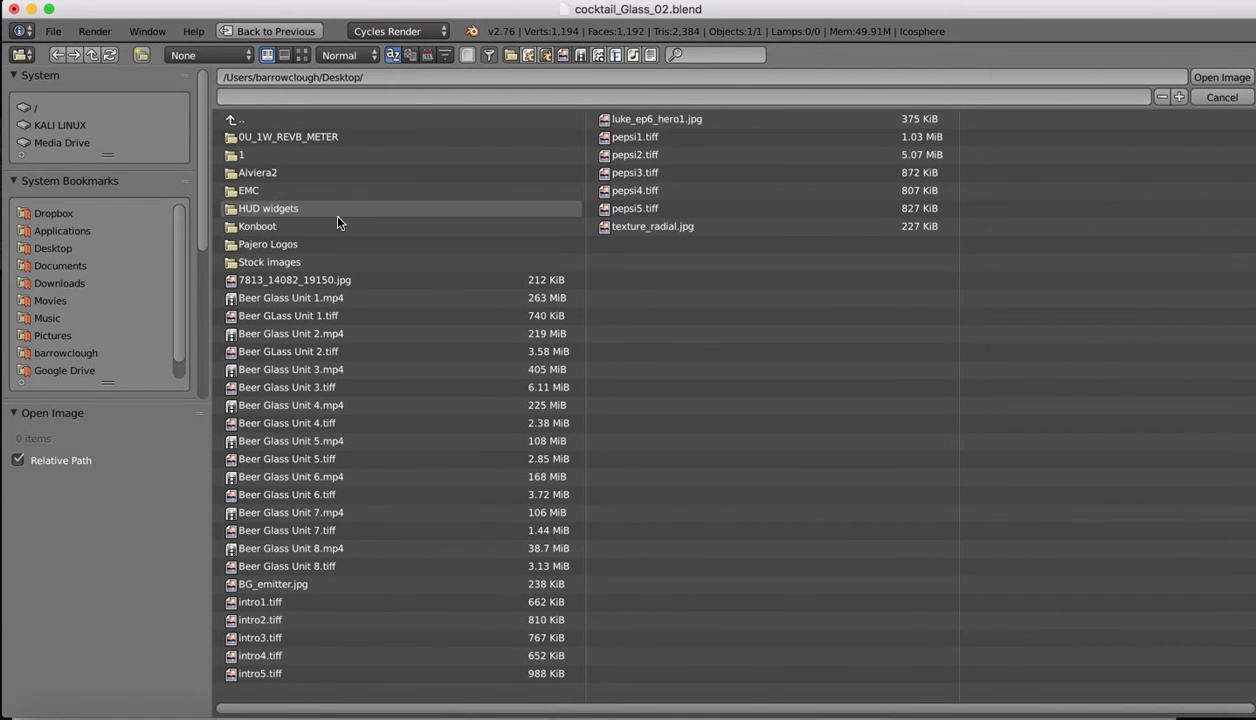
left_click(290, 261)
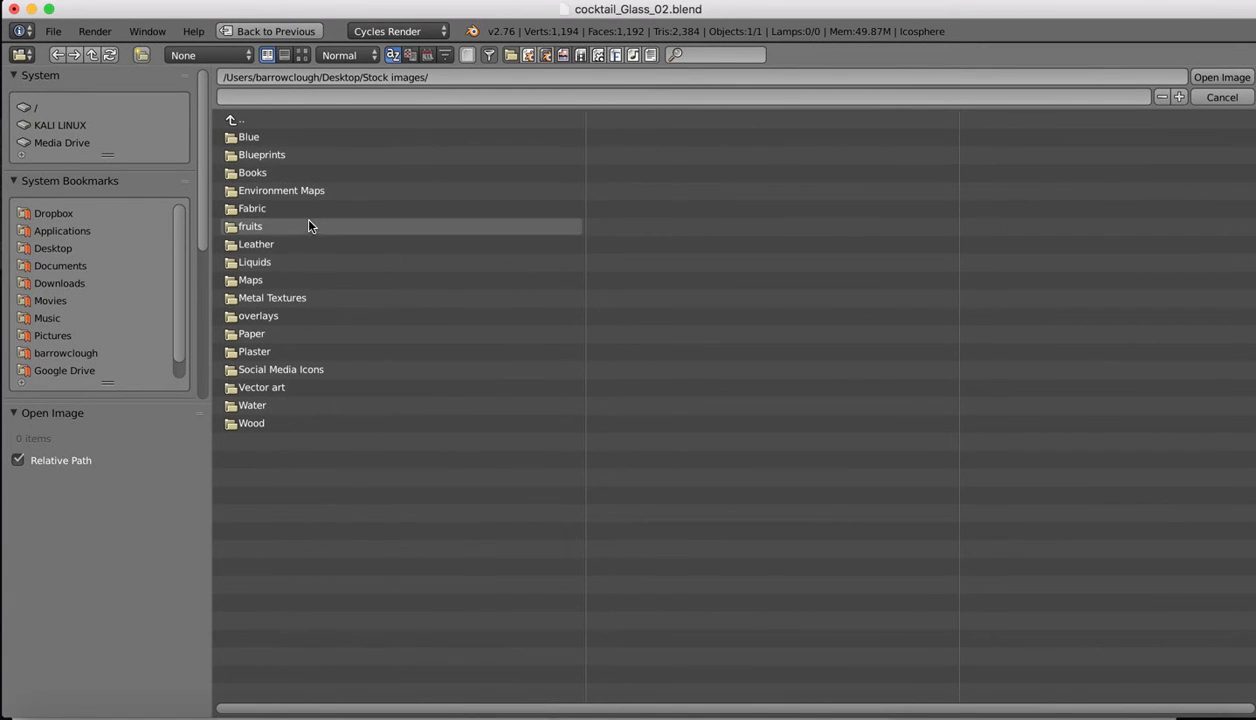
left_click(309, 226)
double_click(305, 134)
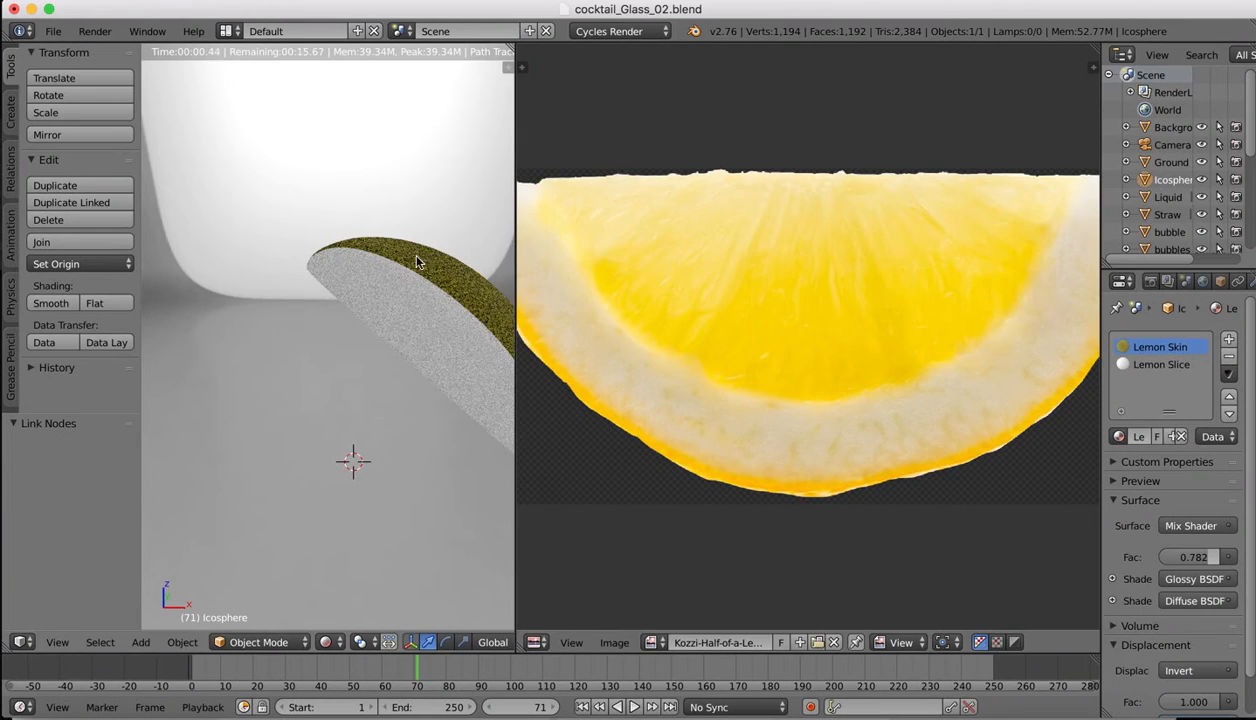
scroll(806, 347, "down", 4)
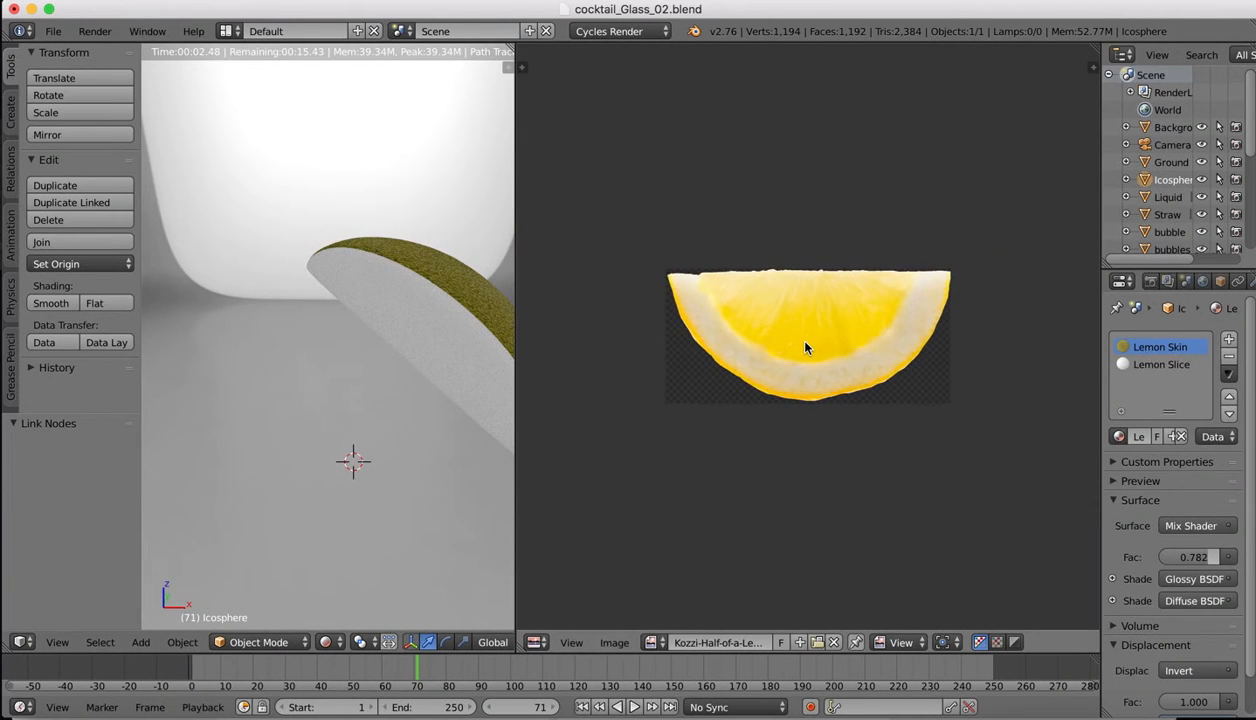
scroll(806, 347, "up", 1)
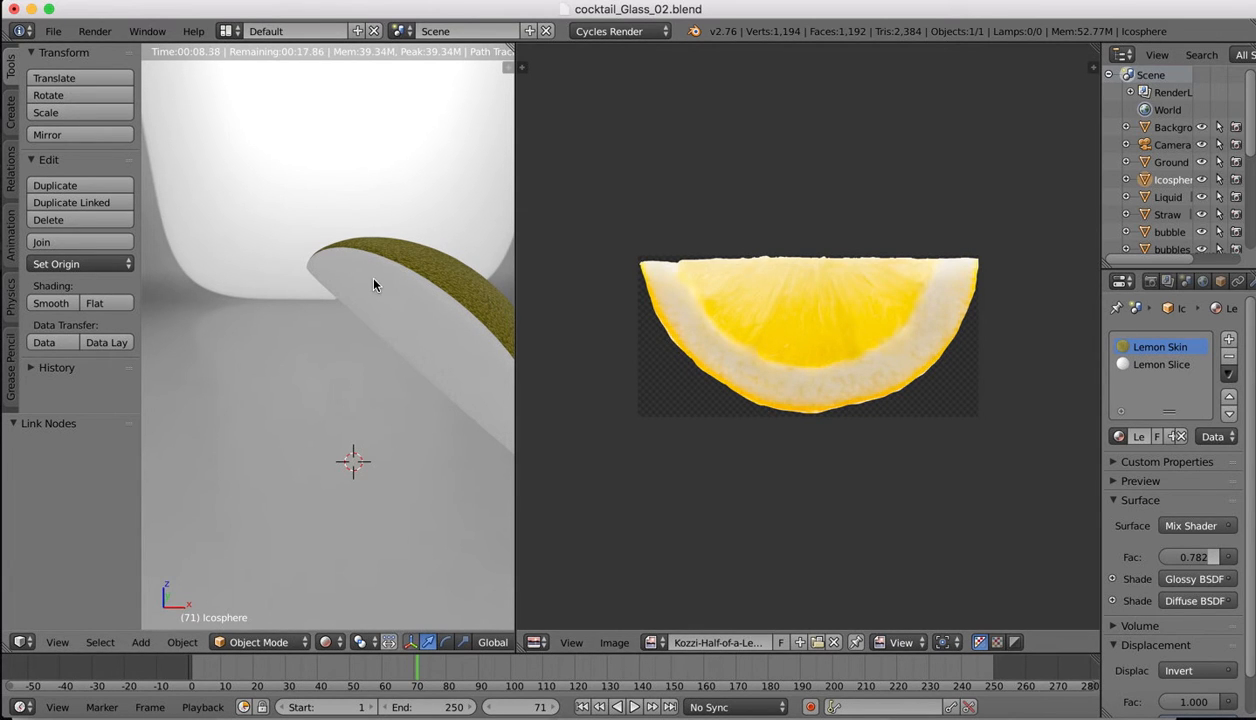
- Switch the 3D viewport to Solid shading and enter Edit Mode on the lemon wedge
scroll(399, 304, "left", 1, "shift")
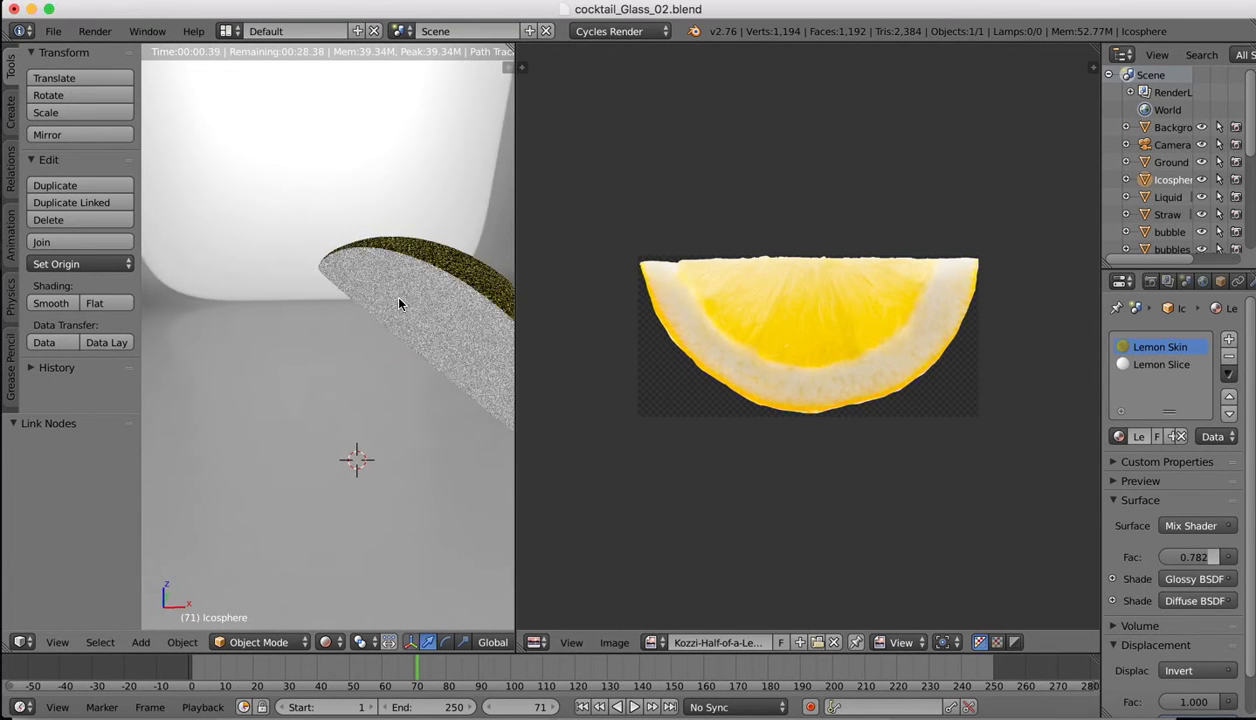
scroll(399, 304, "right", 5, "shift")
scroll(399, 304, "left", 10)
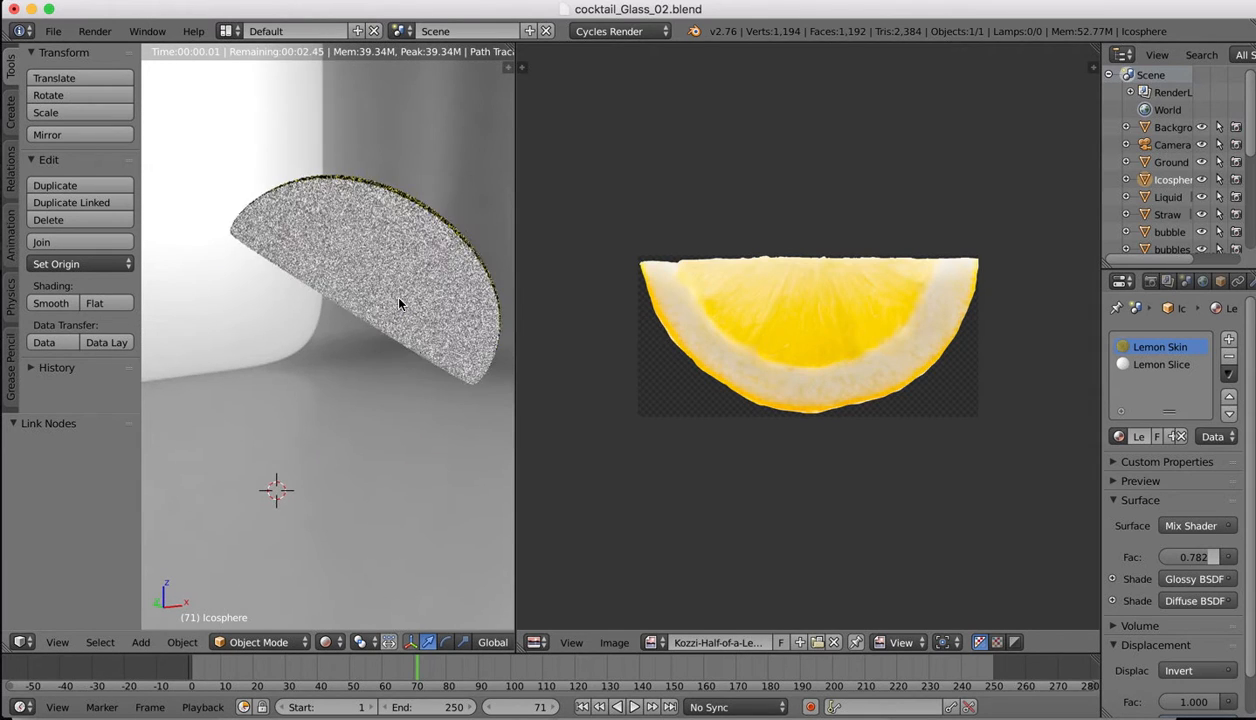
scroll(399, 304, "right", 2)
scroll(399, 299, "right", 2)
scroll(399, 299, "left", 5)
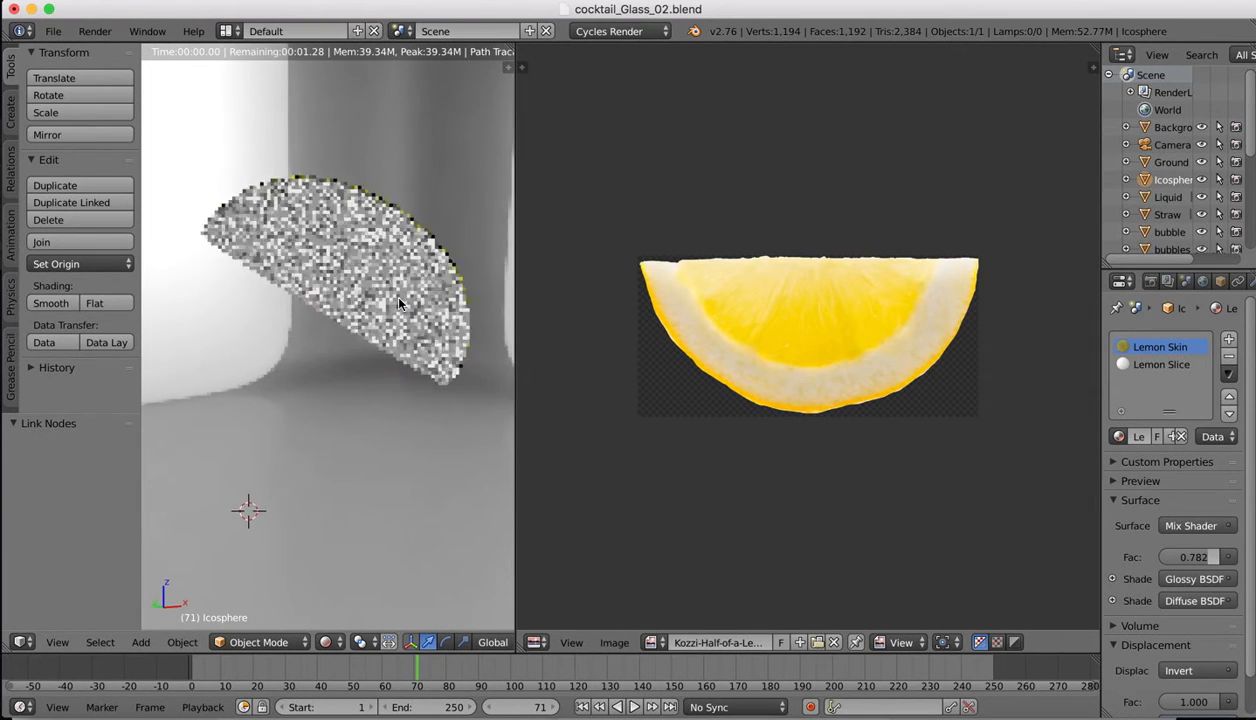
right_click(351, 246)
left_click(326, 642)
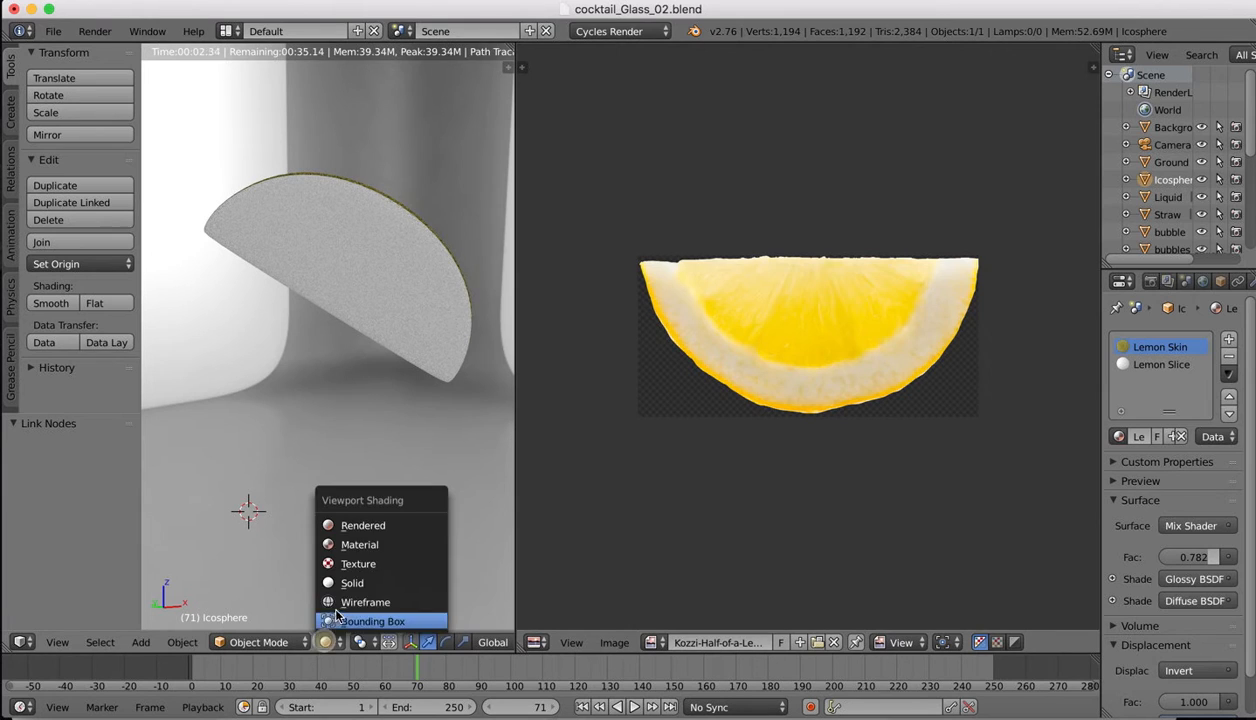
left_click(350, 583)
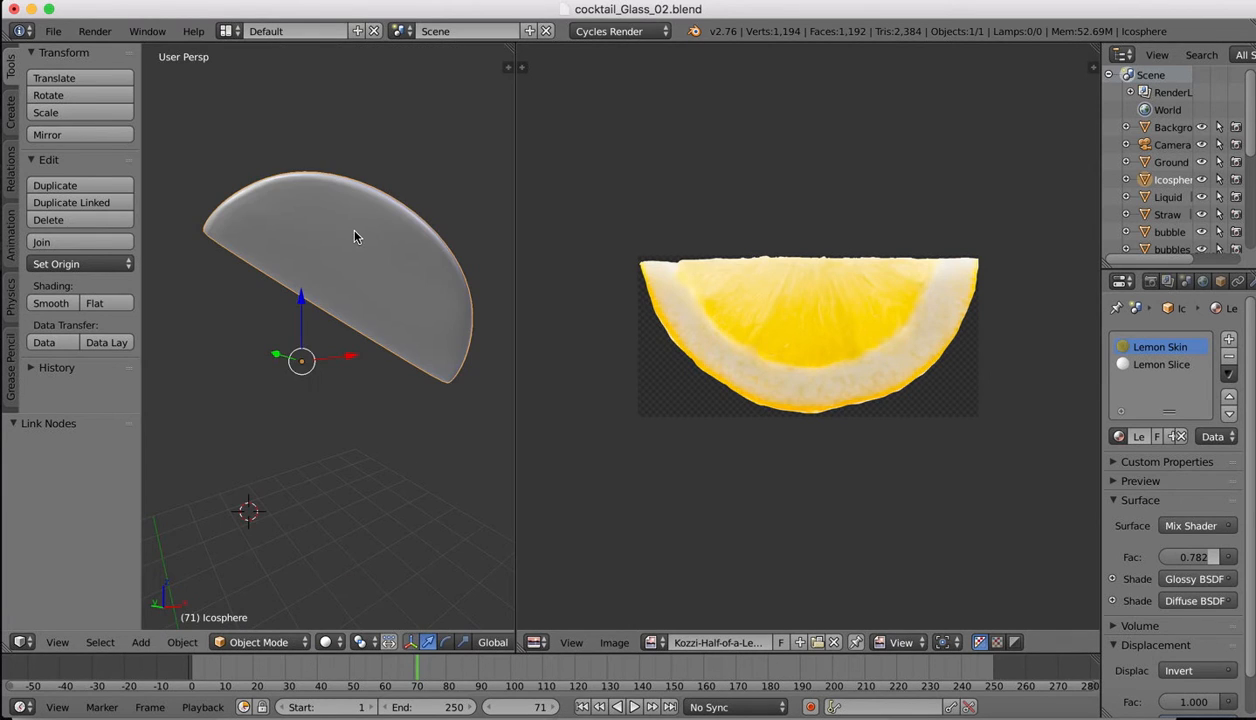
key("Tab")
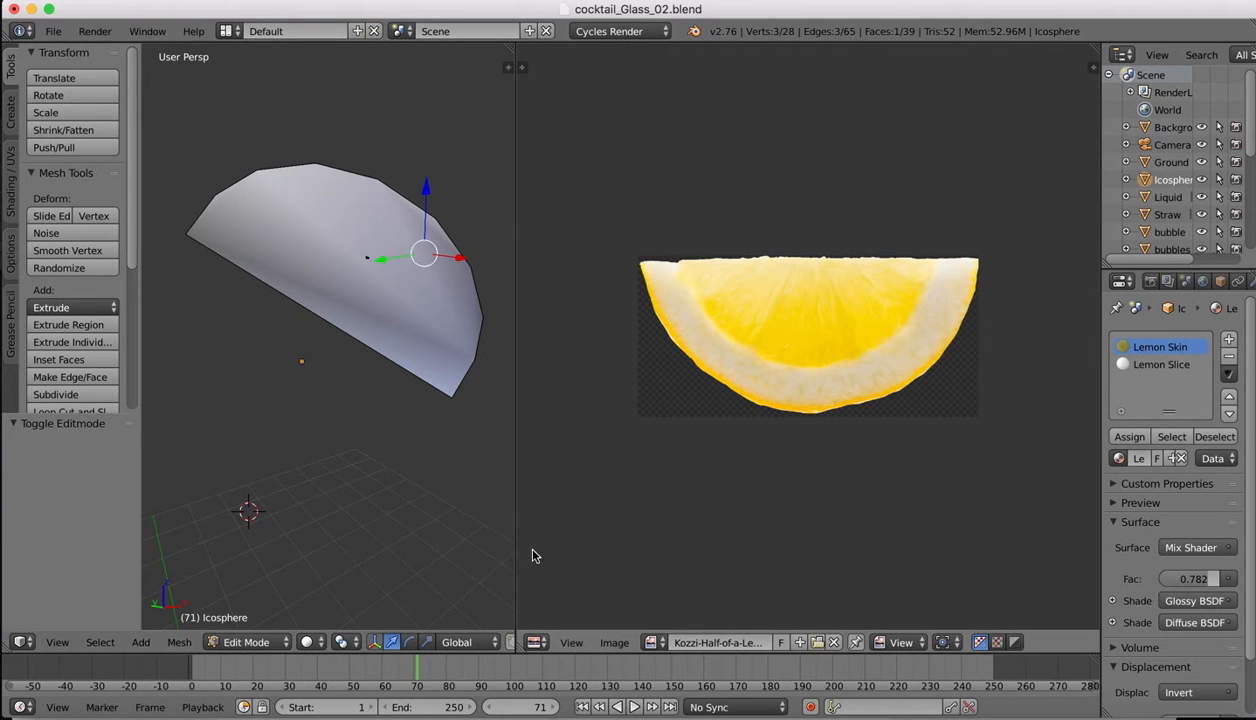
- Widen the 3D view, select the wedge's flat cut face with the Lemon Slice material, and unwrap it
left_click_drag(516, 549, 674, 512)
right_click(410, 237)
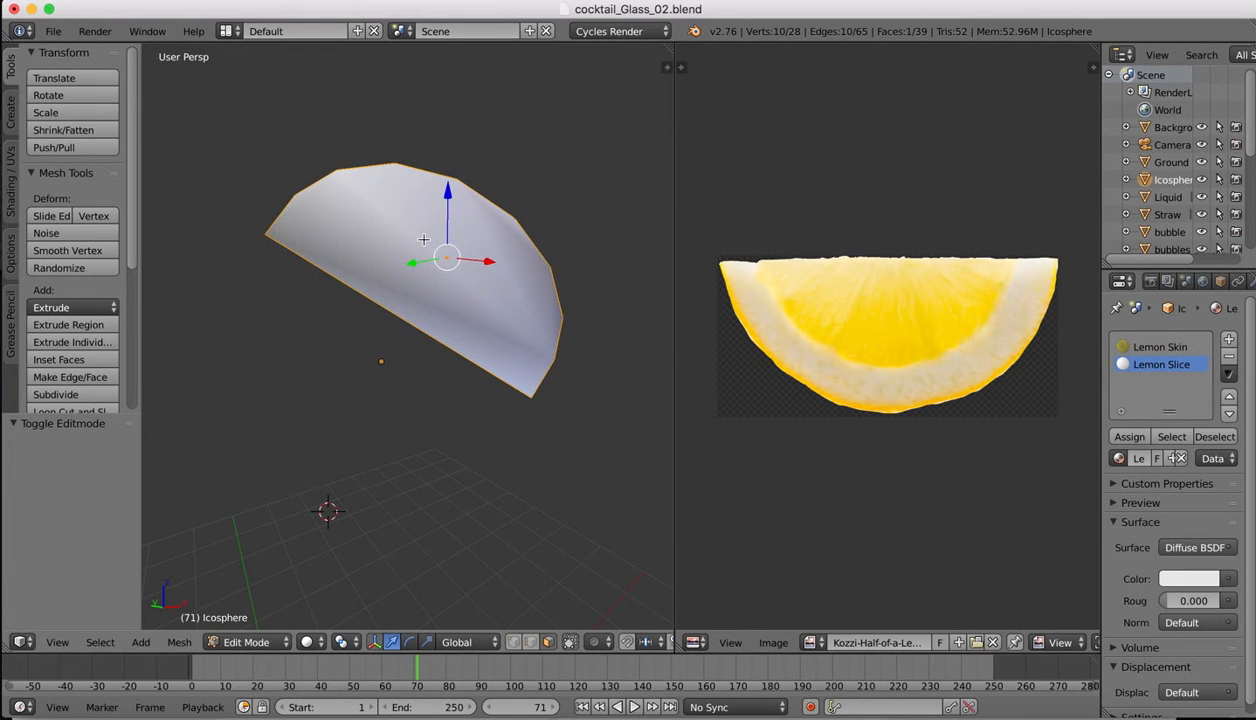
left_click(179, 645)
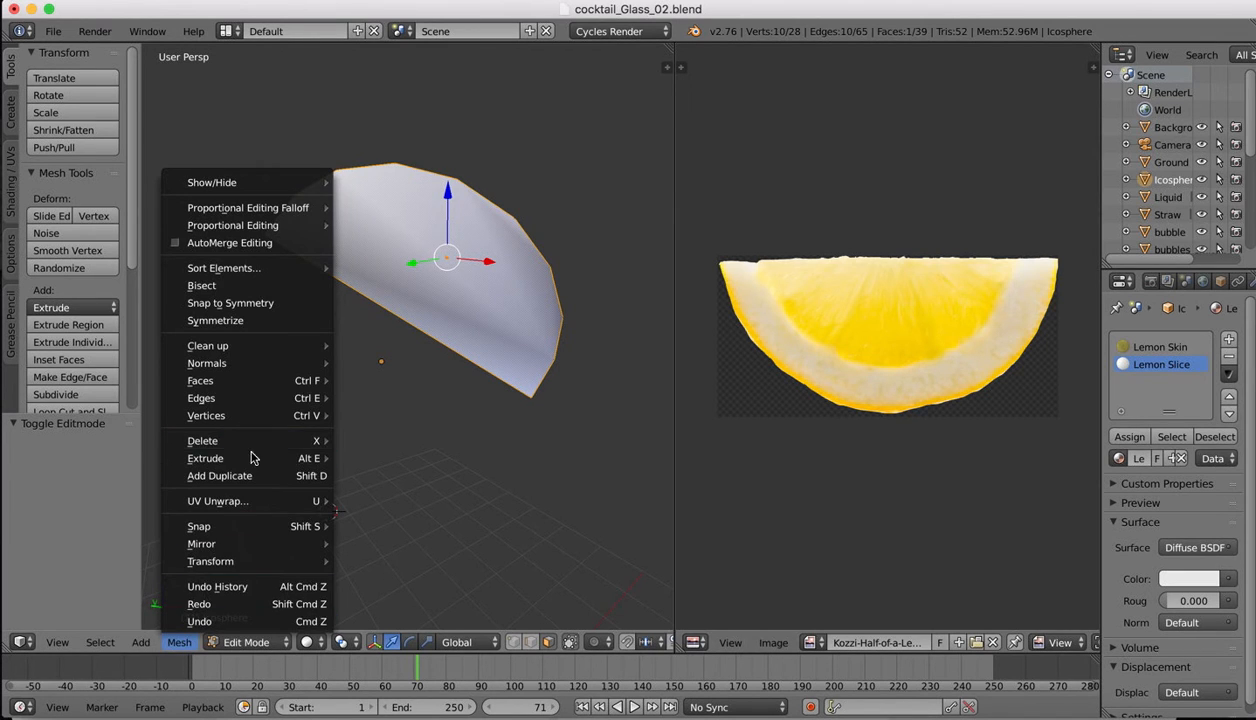
mouse_move(231, 508)
left_click(378, 501)
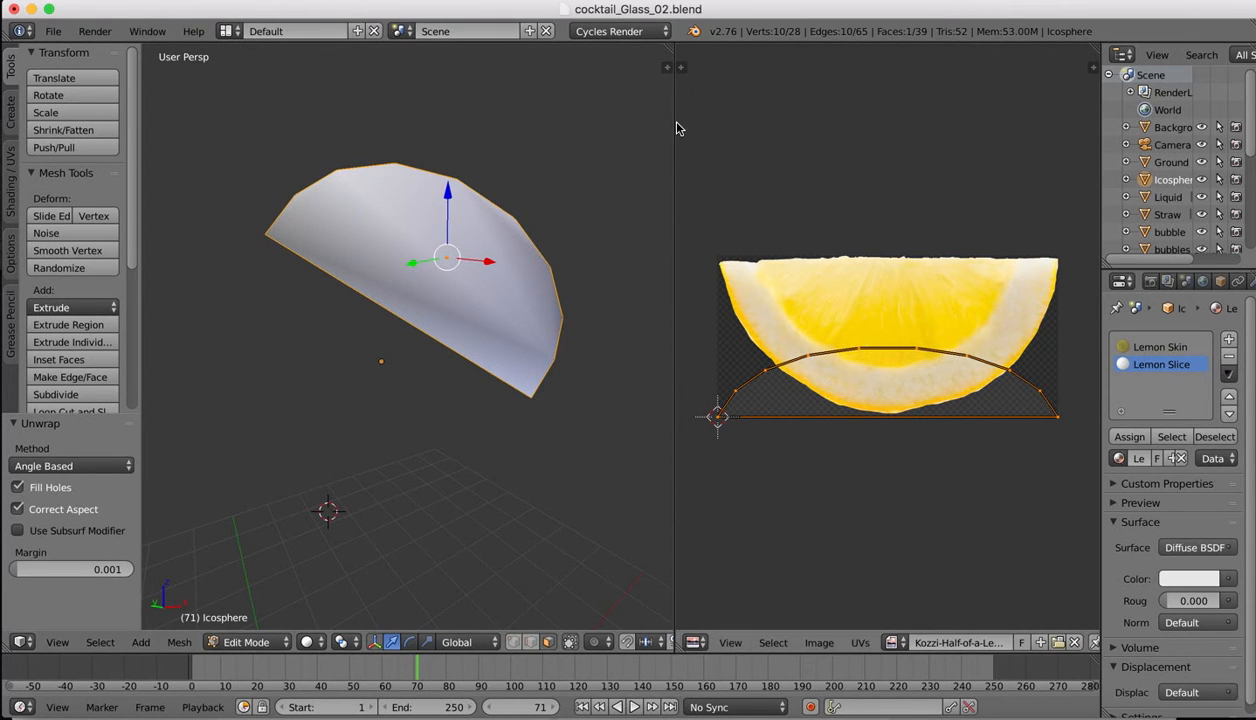
- Enlarge the UV editor, rotate the unwrapped face about 180°, and move it up until its straight edge meets the lemon photo's flat edge
left_click_drag(671, 122, 505, 135)
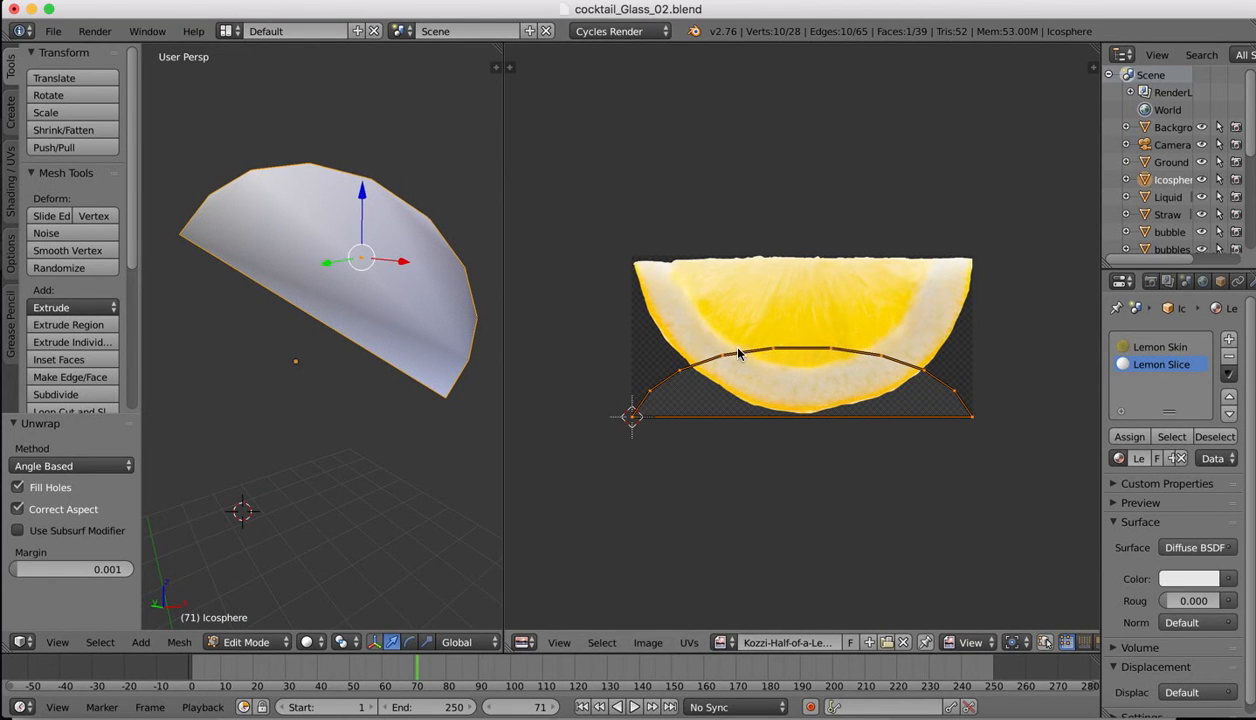
key("r")
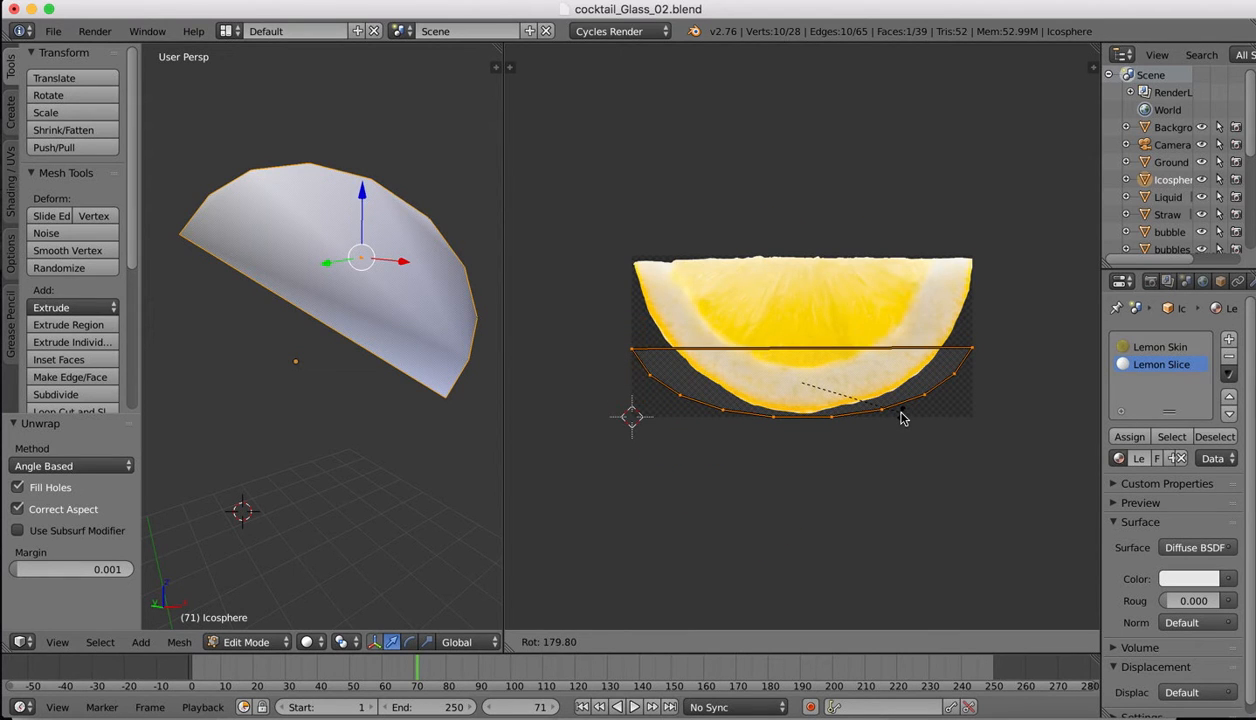
left_click(902, 417)
key("g")
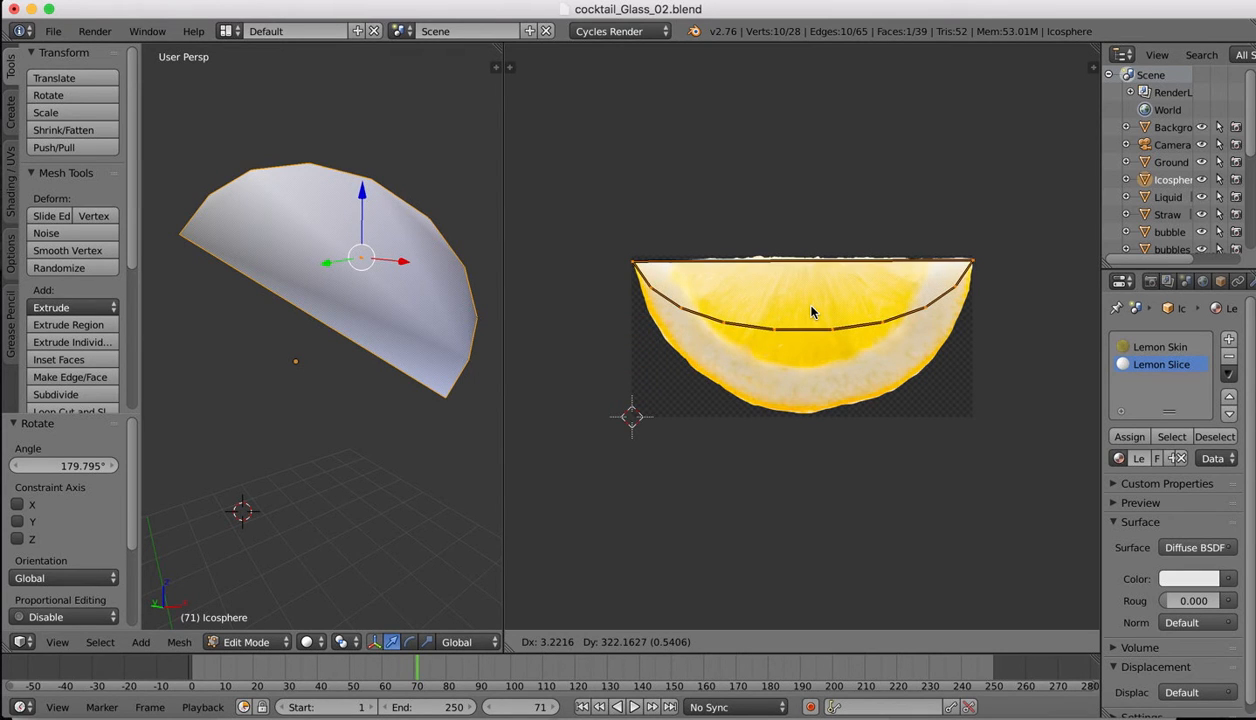
left_click(810, 313)
- Select the vertices along the UV face's curved edge and move them by about 0.060 in X and -0.076 in Y
scroll(807, 221, "up", 2)
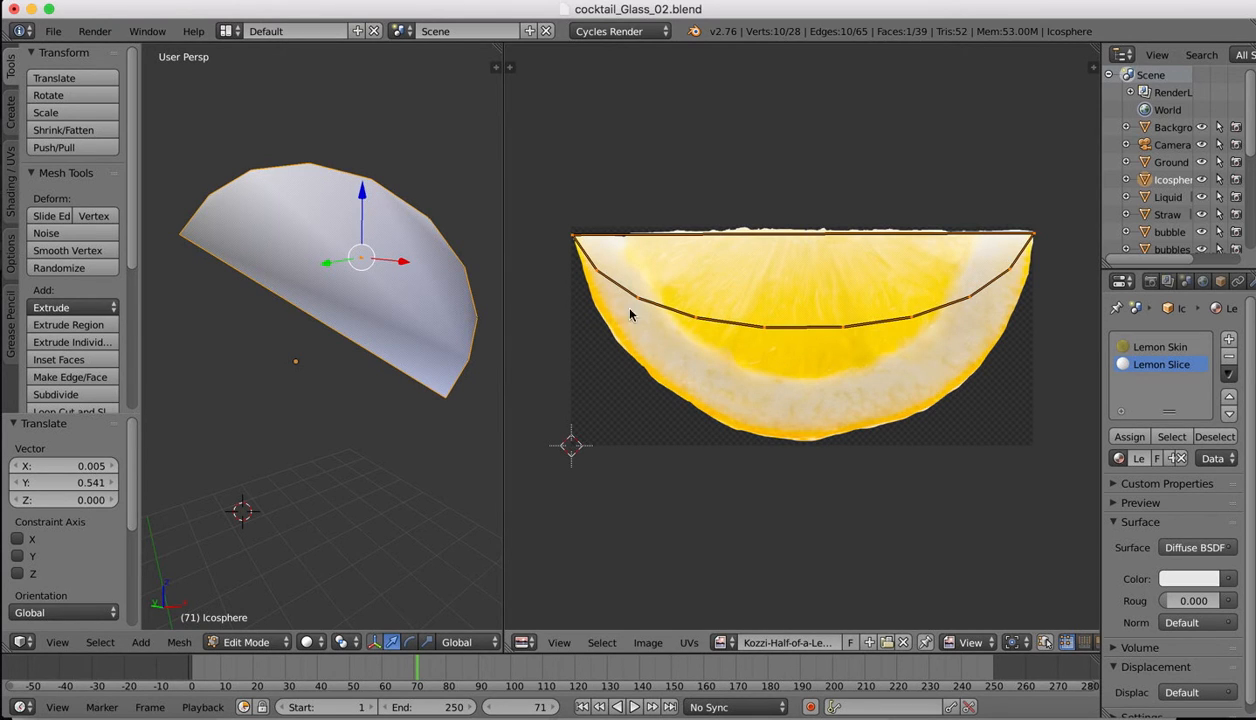
right_click(766, 333)
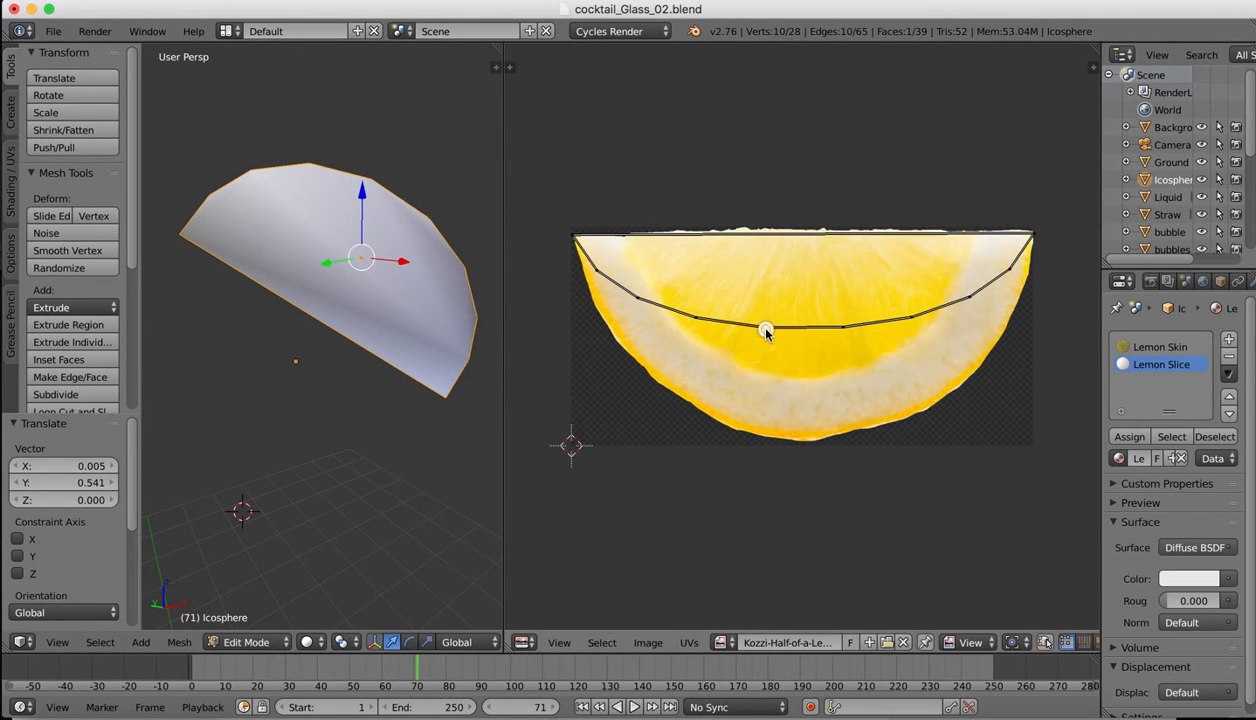
right_click(843, 327, "shift")
right_click(910, 318, "shift")
right_click(966, 298, "shift")
right_click(1010, 270, "shift")
right_click(633, 299, "shift")
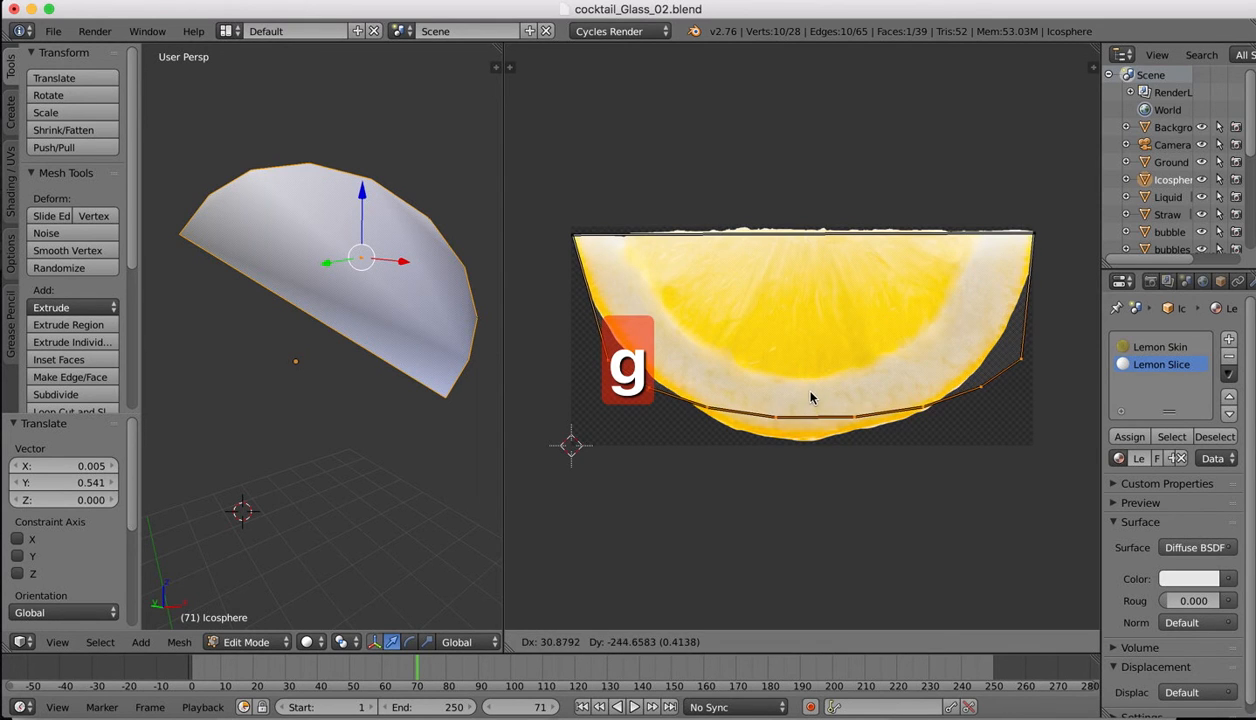
left_click(811, 321)
- Move the UV vertices on the left half of the curve, down to the lowest point, onto the lemon photo's rind outline
right_click(614, 290)
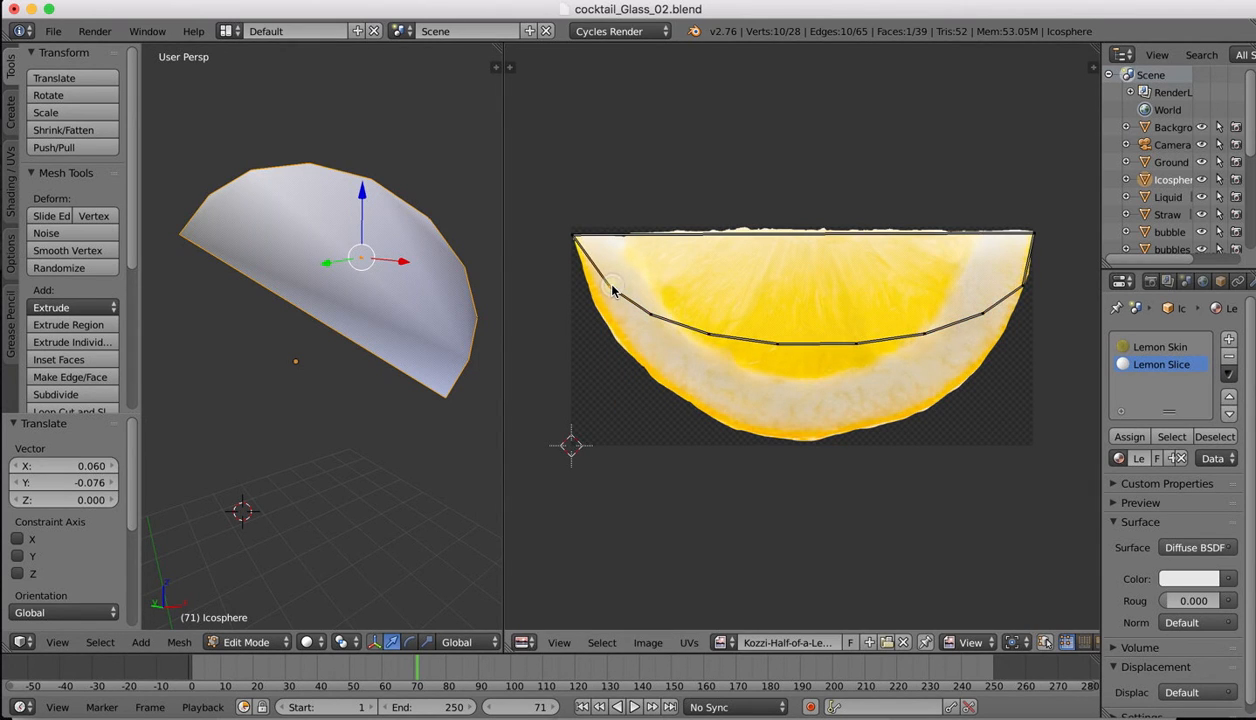
key("g")
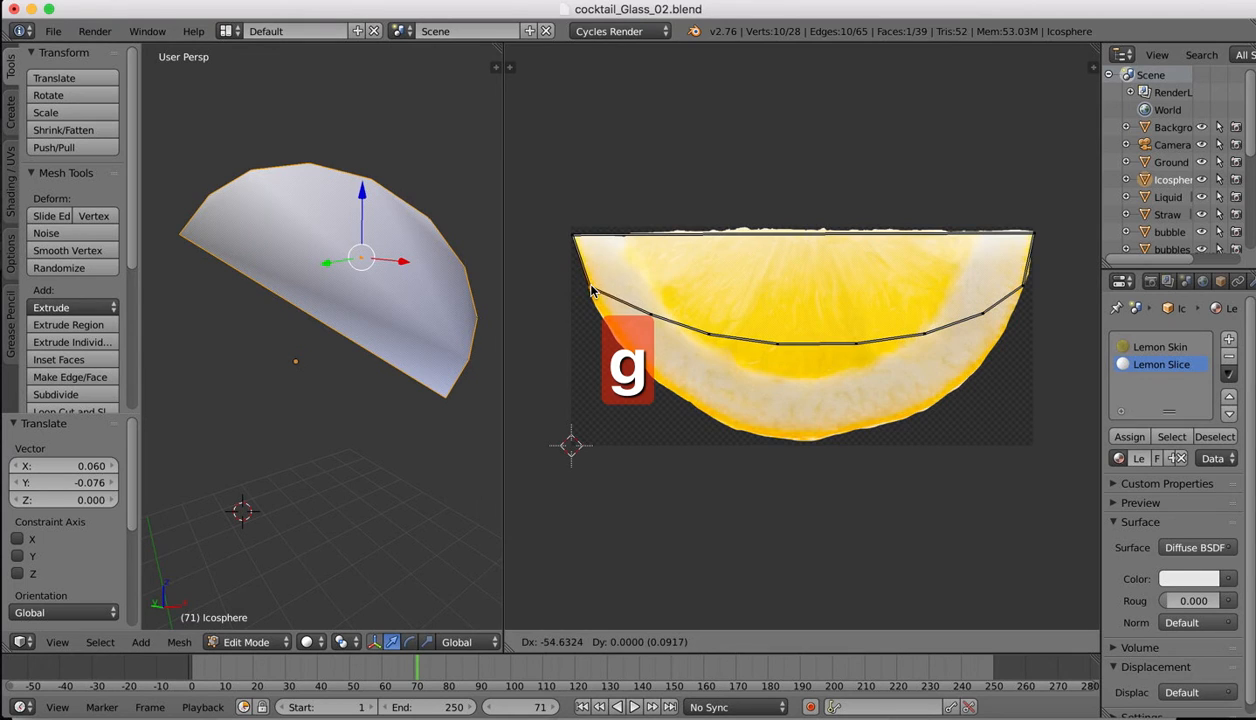
left_click(592, 289)
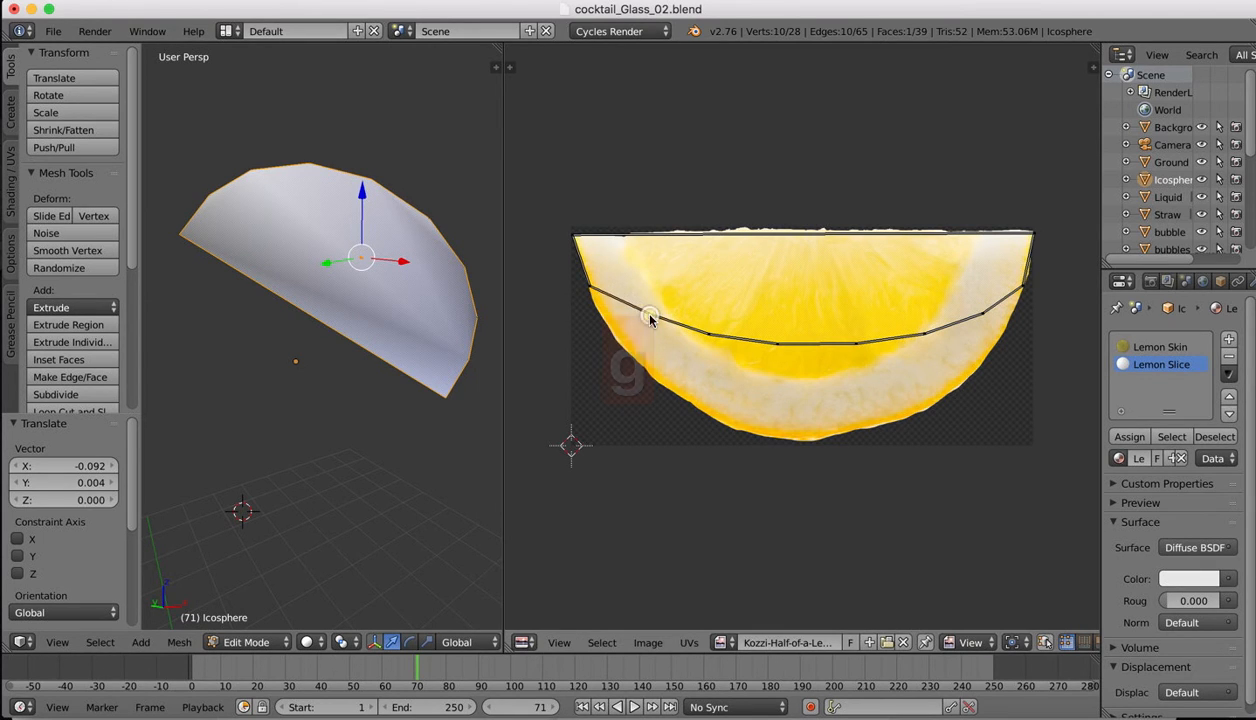
key("g")
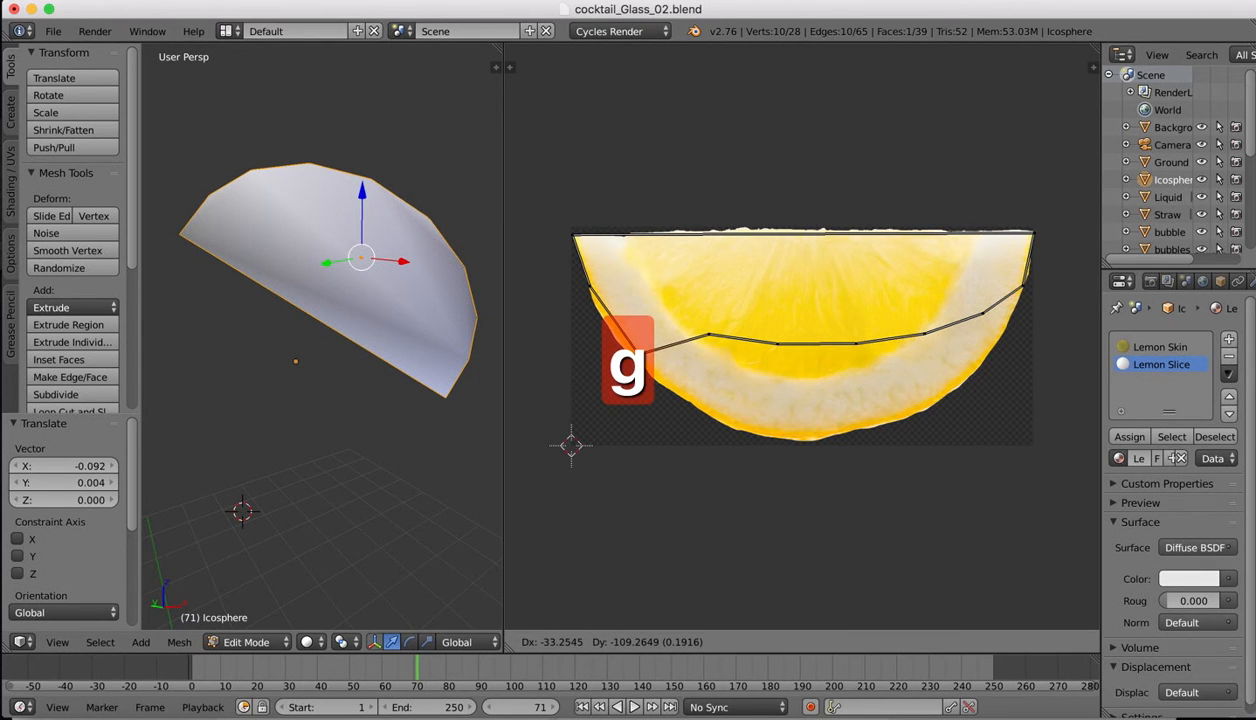
left_click(610, 333)
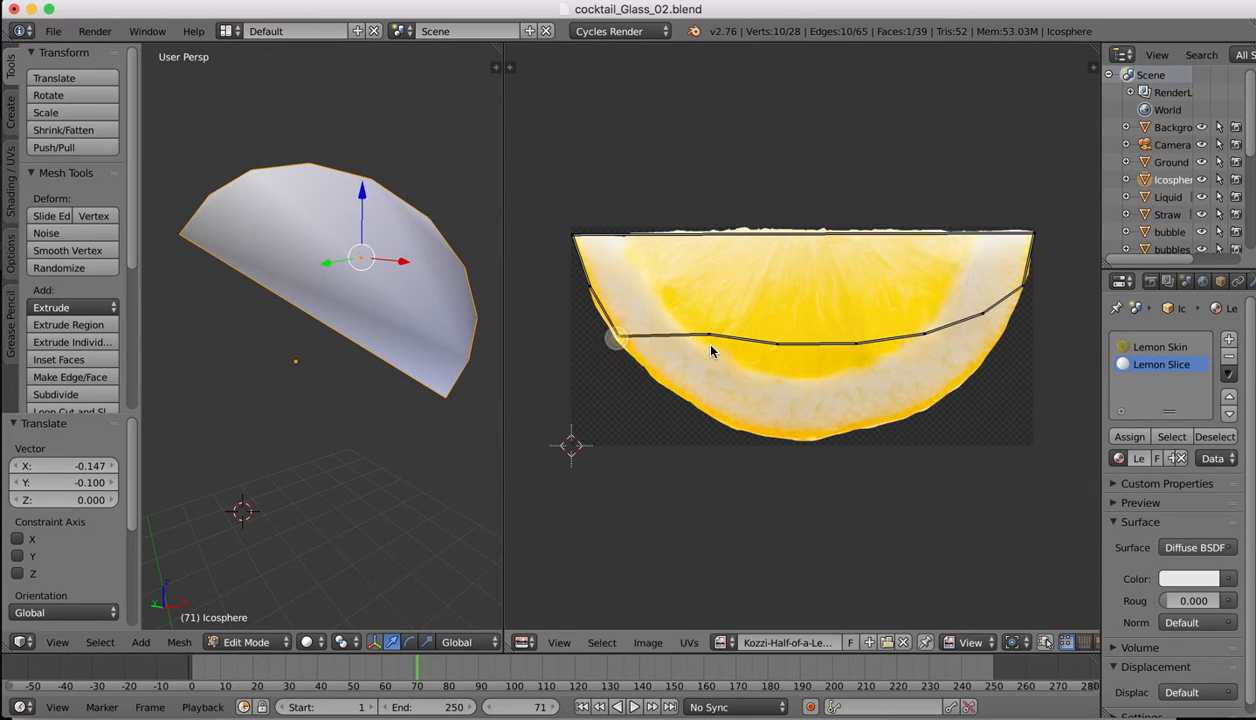
key("g")
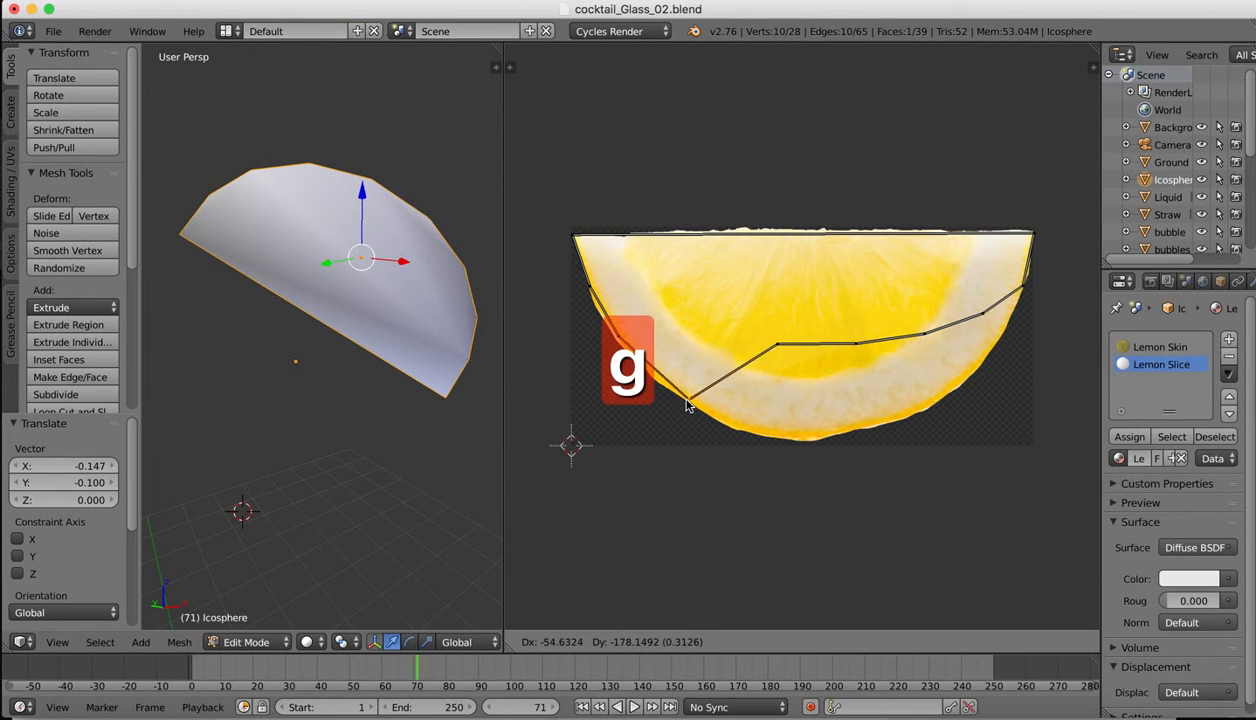
left_click(689, 399)
key("g")
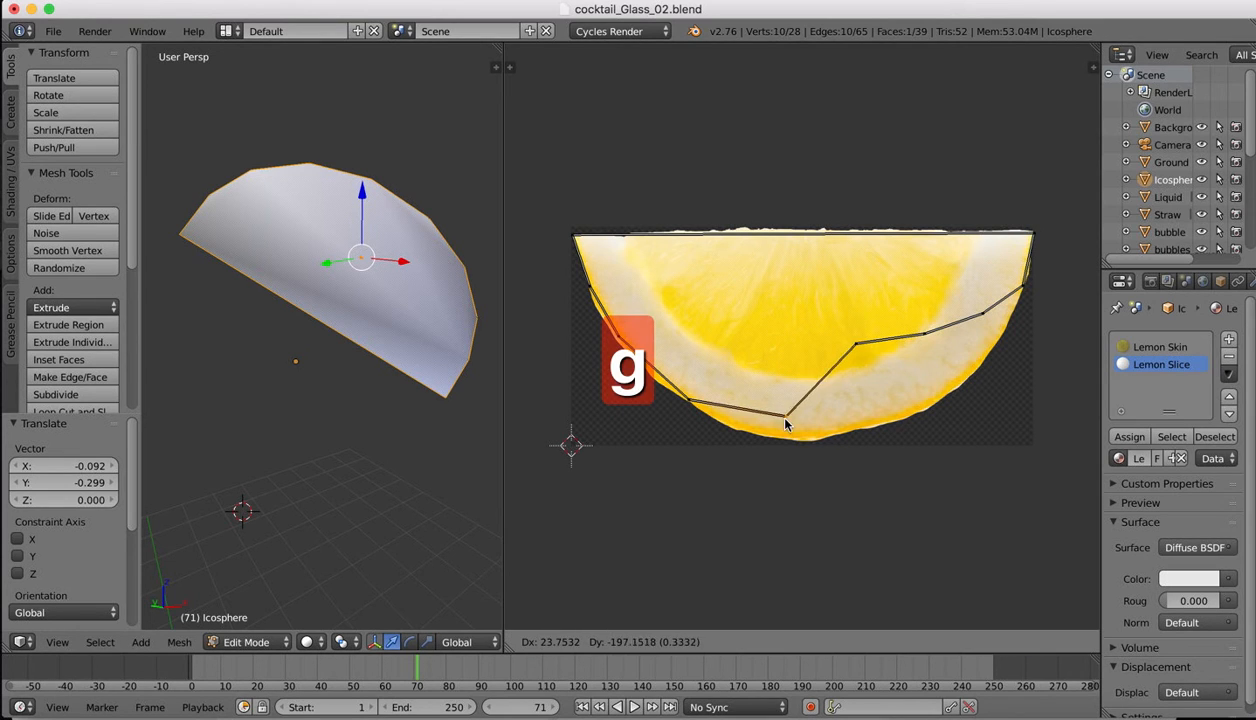
left_click(772, 440)
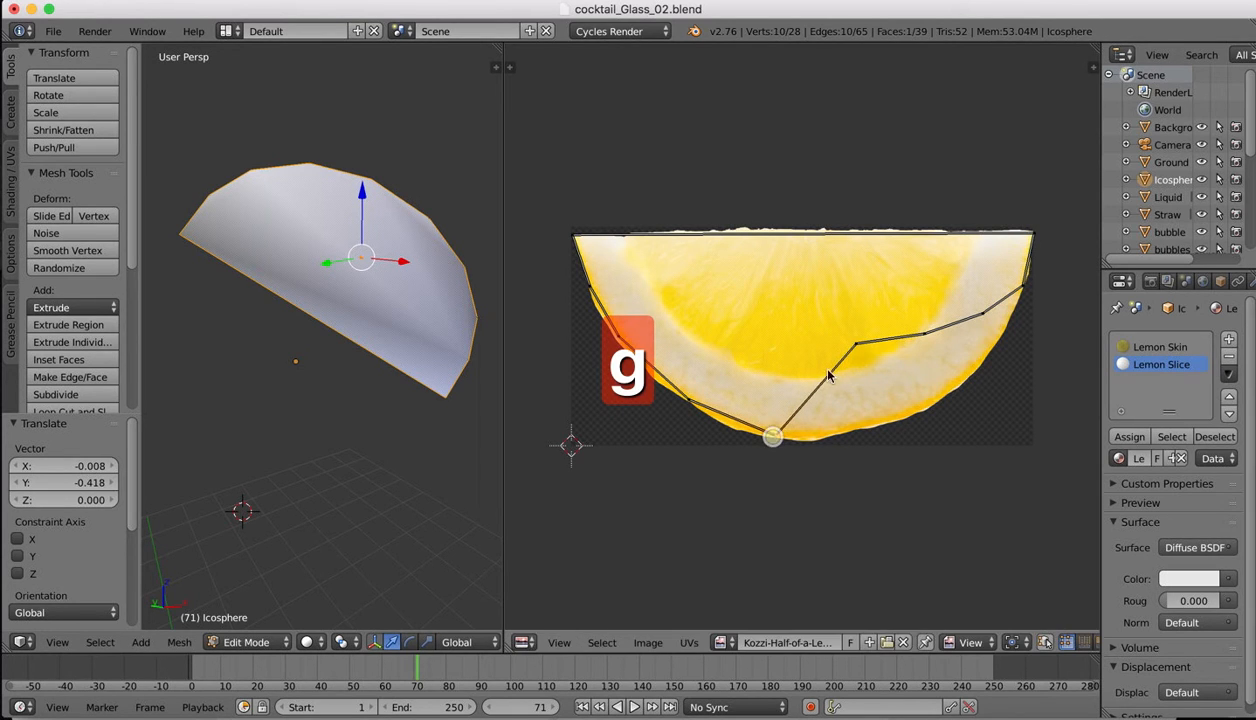
- Move the three remaining UV vertices on the right half of the curve onto the lemon photo's rind outline
right_click(857, 344)
key("g")
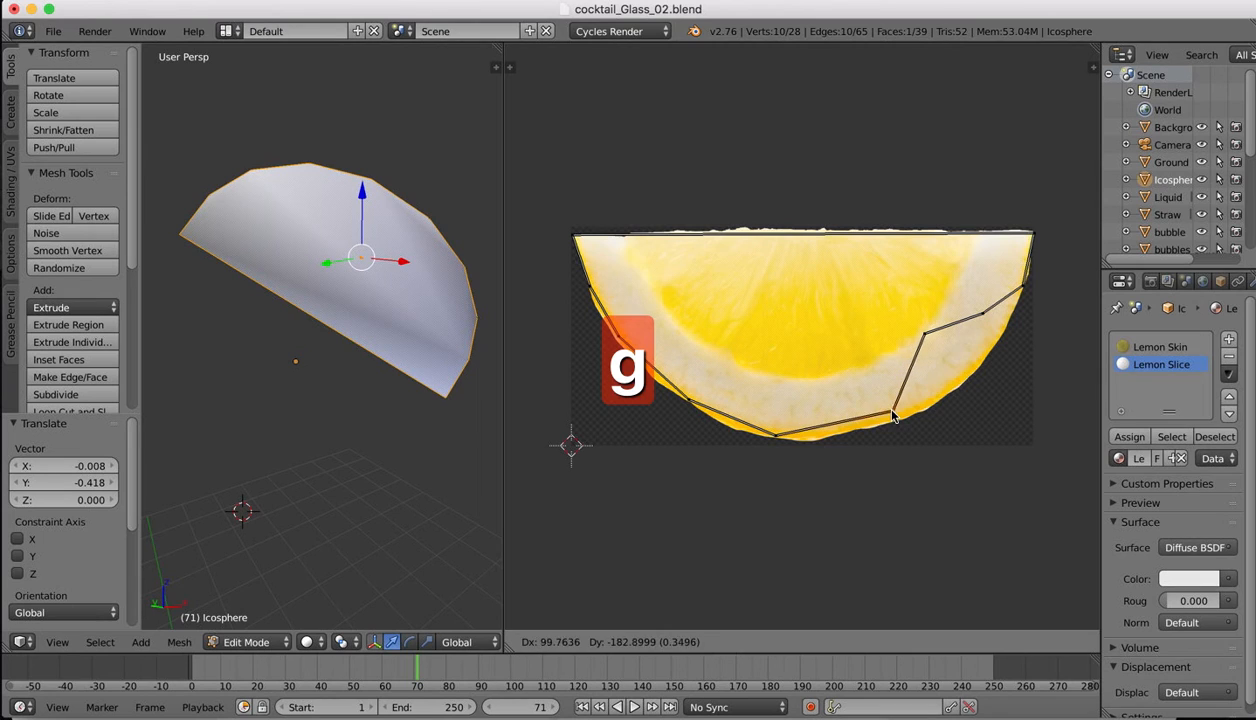
left_click(891, 422)
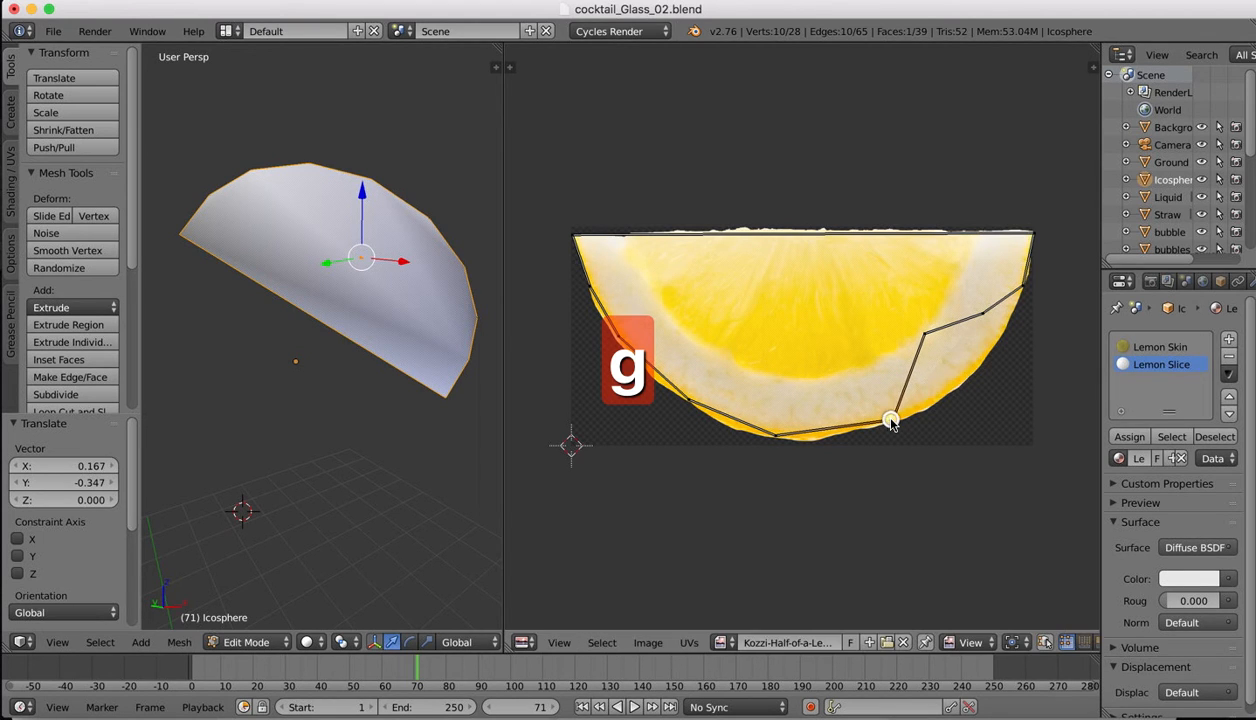
right_click(926, 336)
key("g")
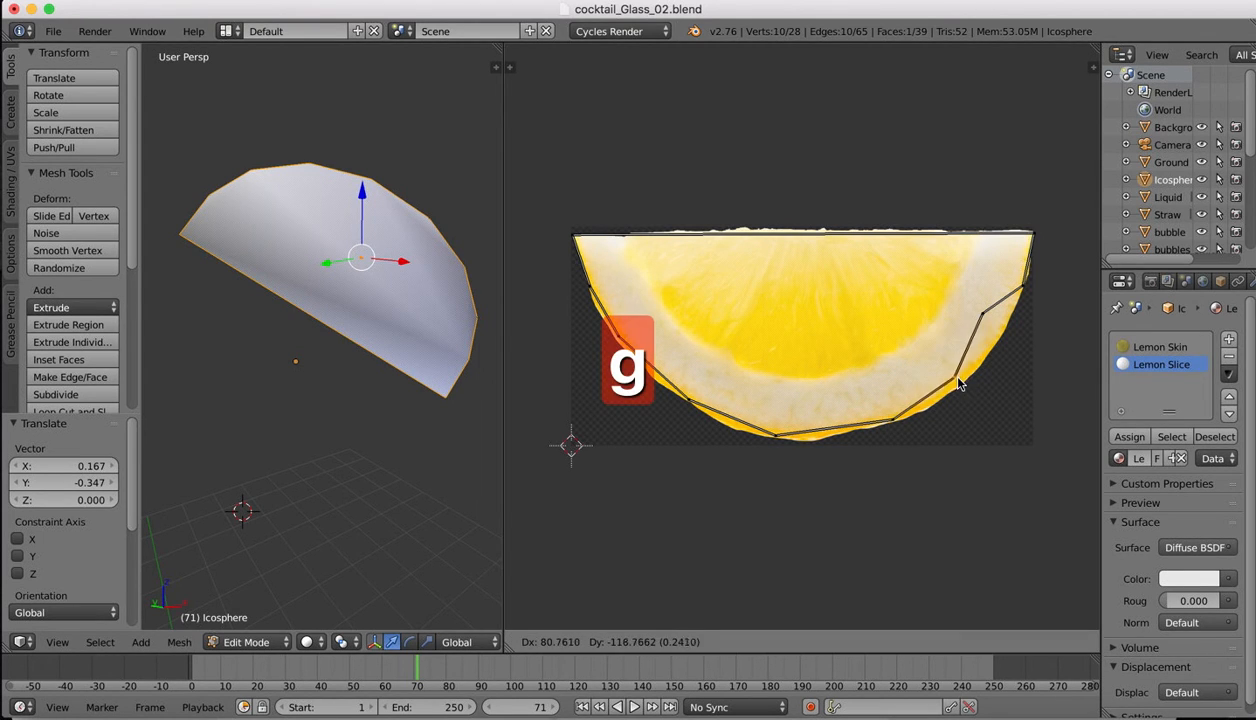
left_click(963, 391)
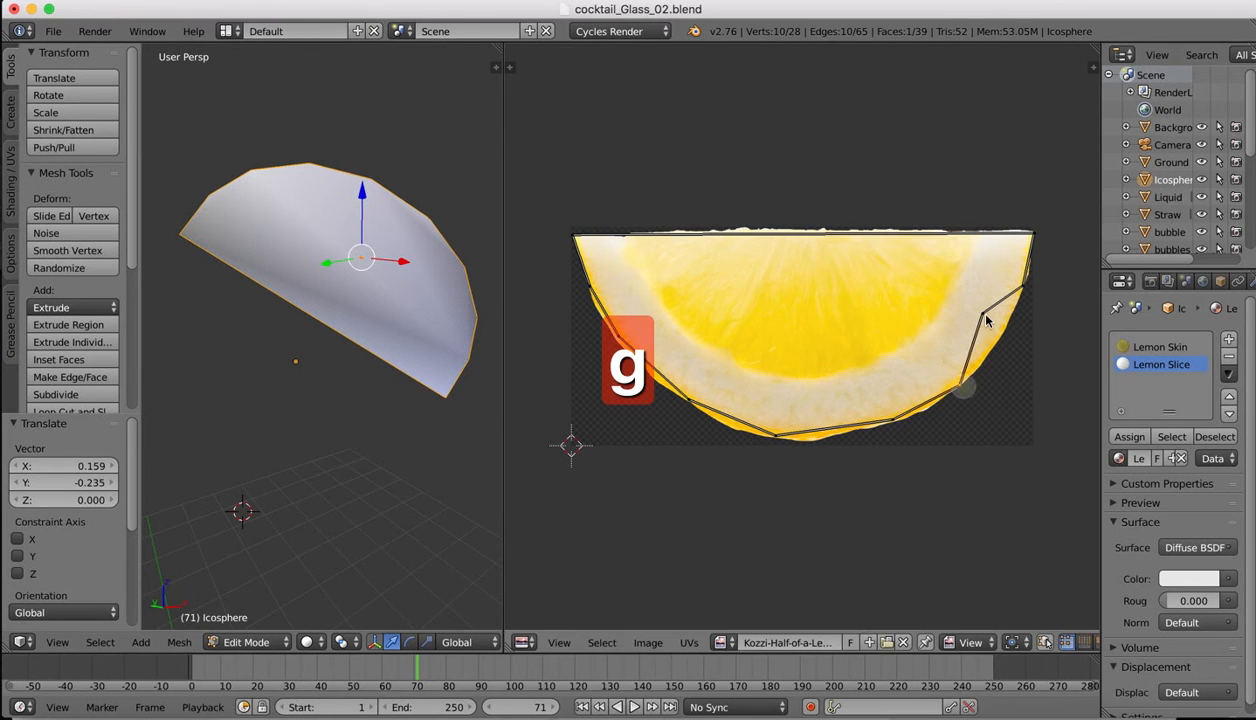
right_click(981, 317)
key("g")
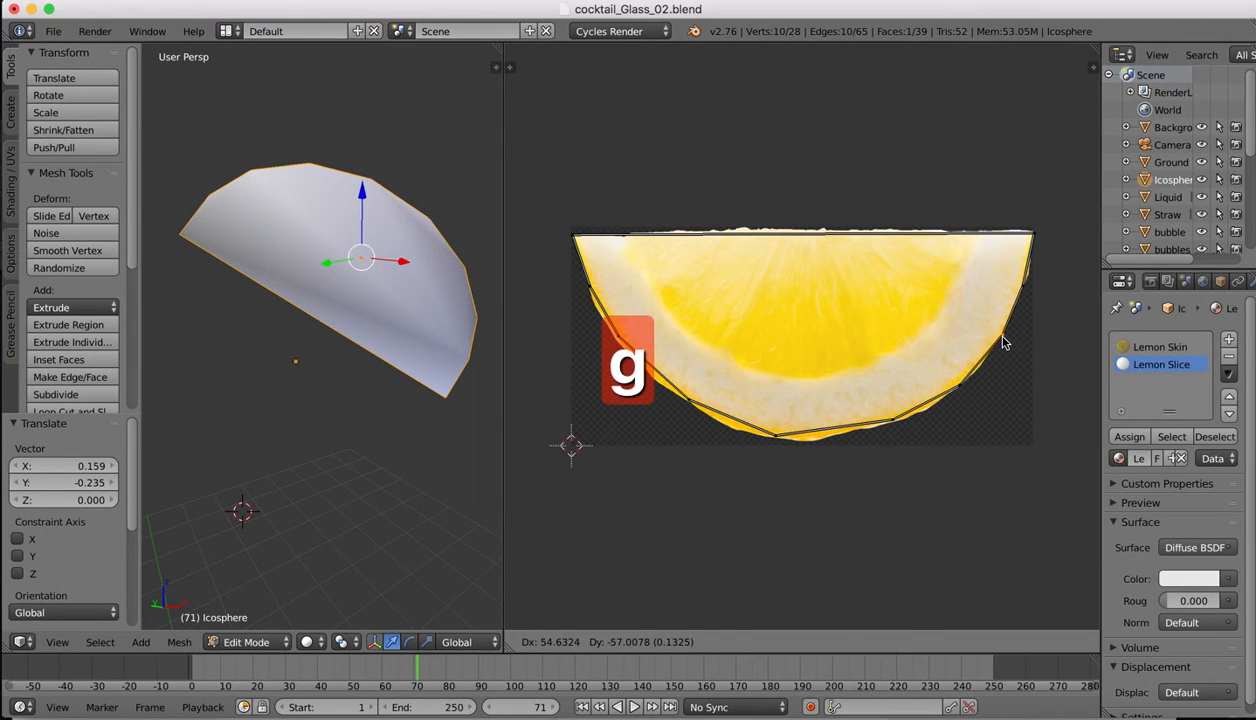
left_click(1004, 342)
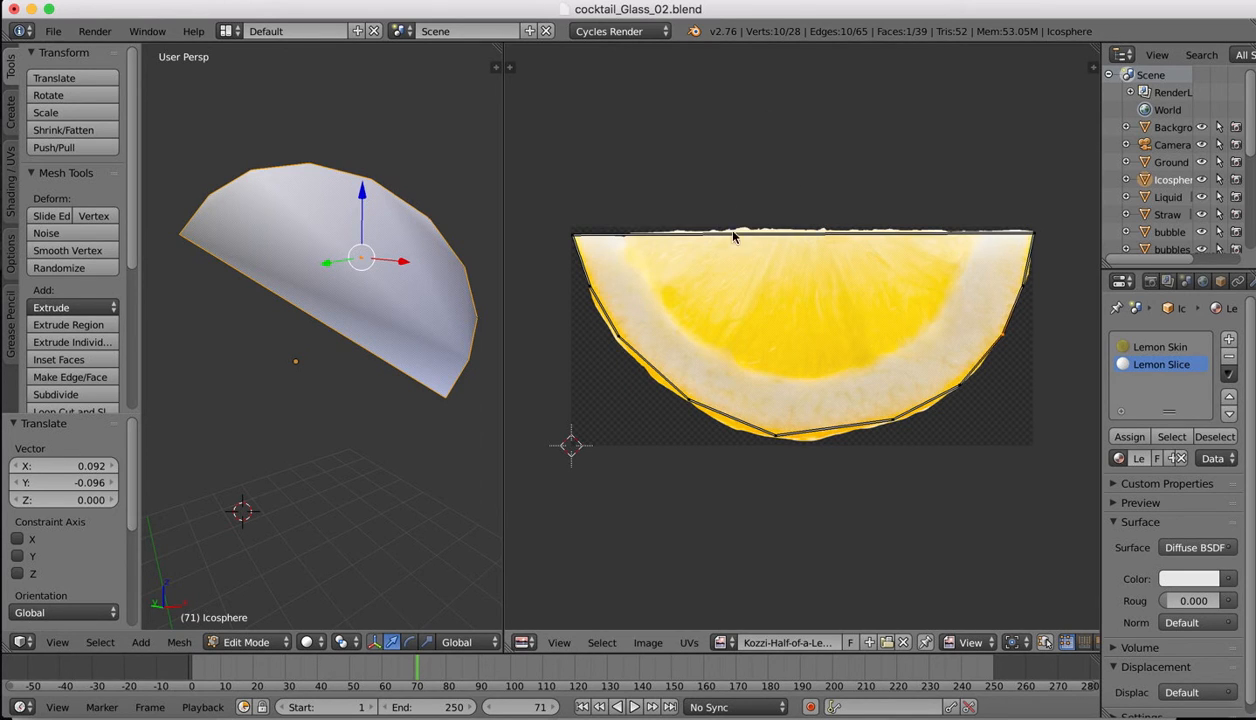
left_click(655, 371)
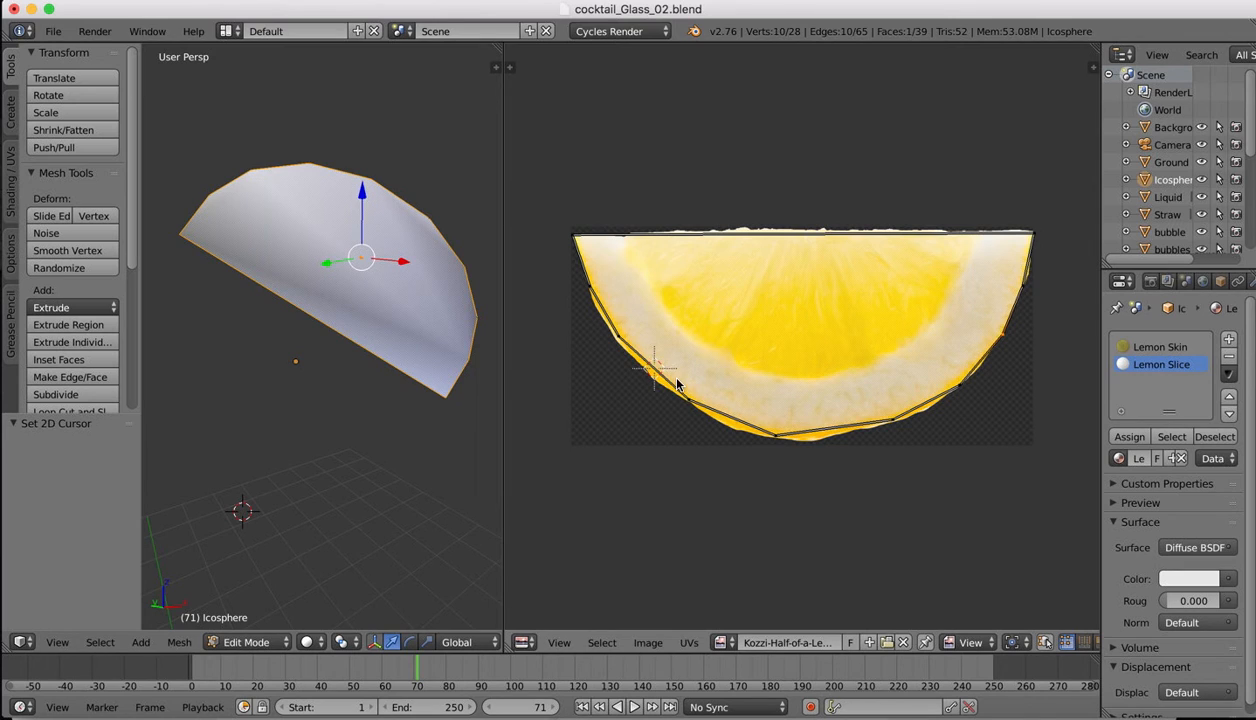
left_click(613, 419)
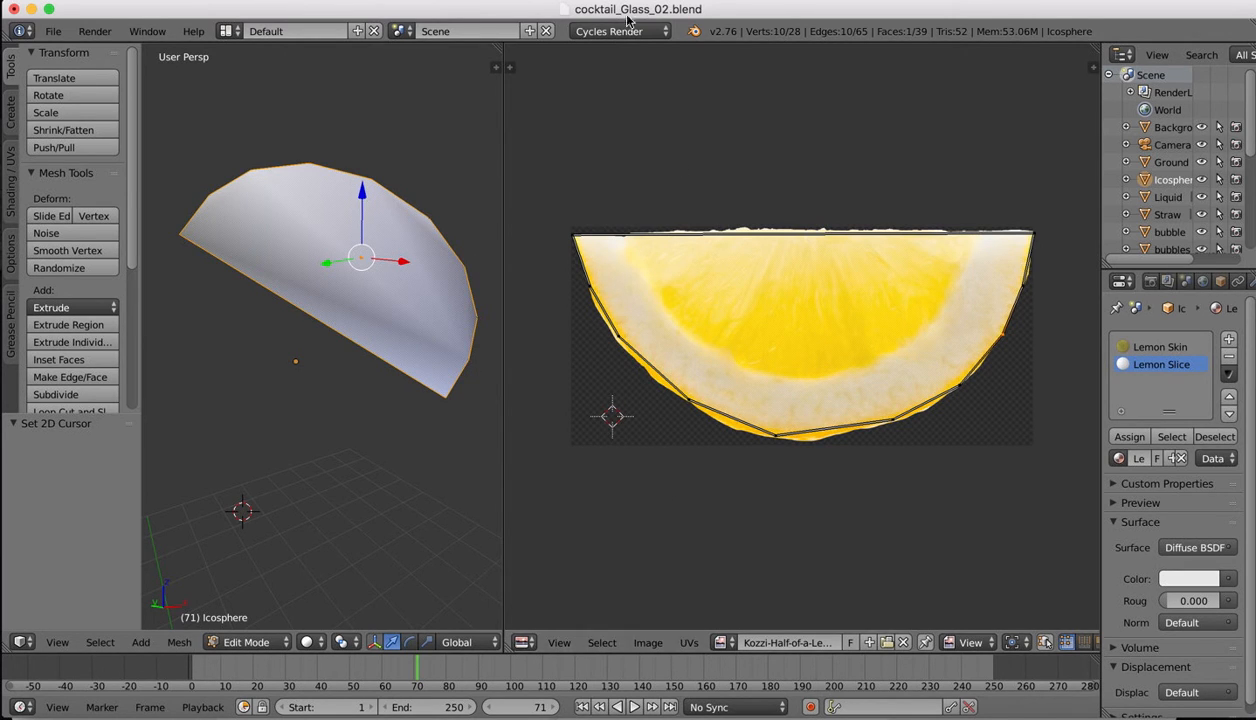
- Change the UV editor area to the Node Editor and show the wedge in Object Mode with Rendered shading
left_click(523, 643)
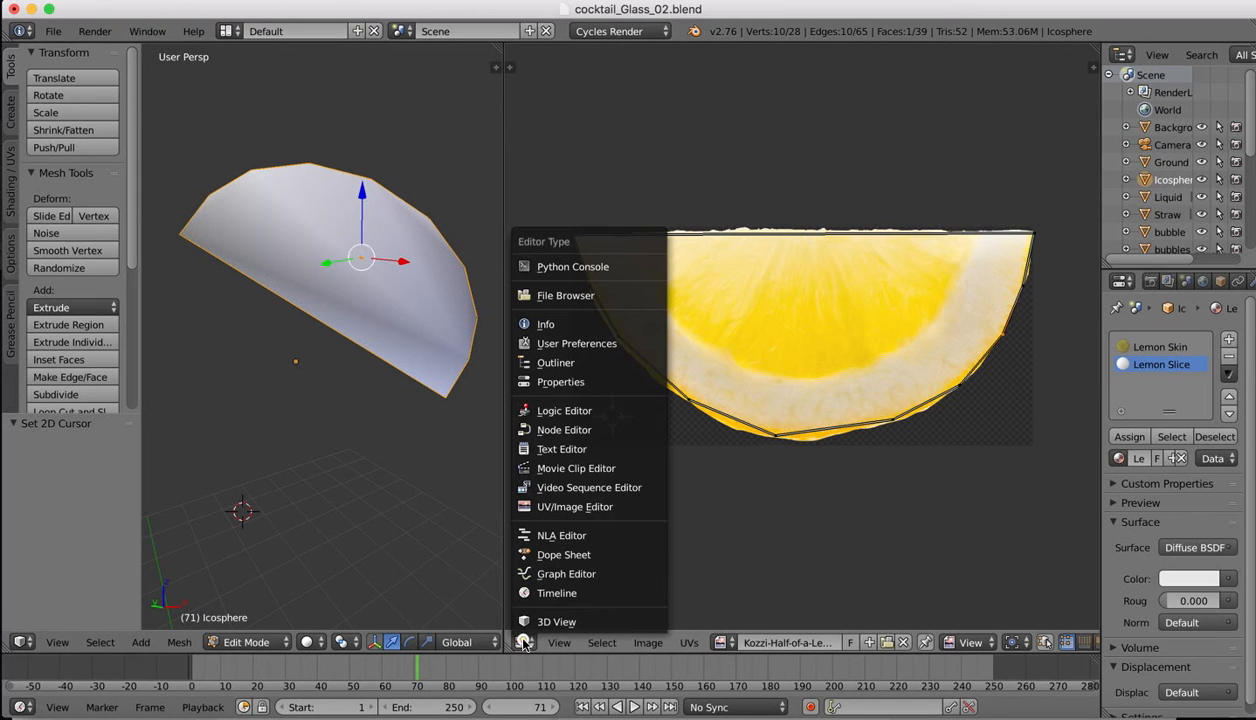
left_click(564, 430)
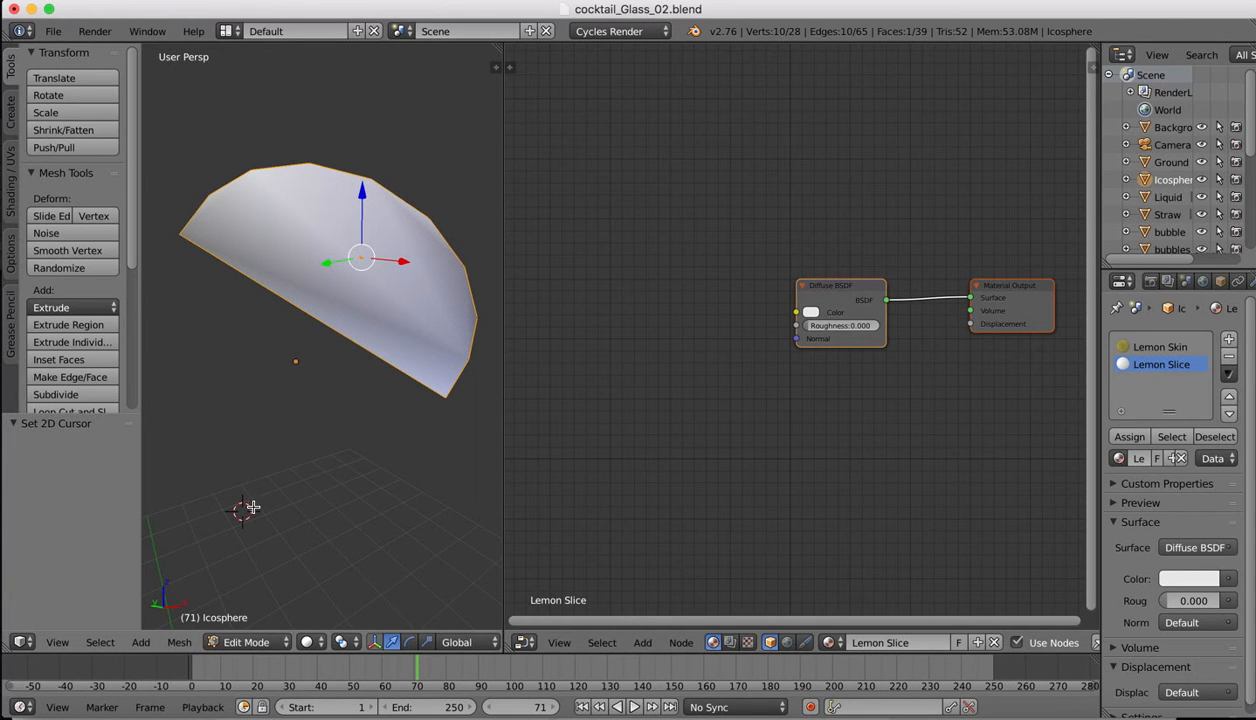
key("Tab")
left_click(330, 642)
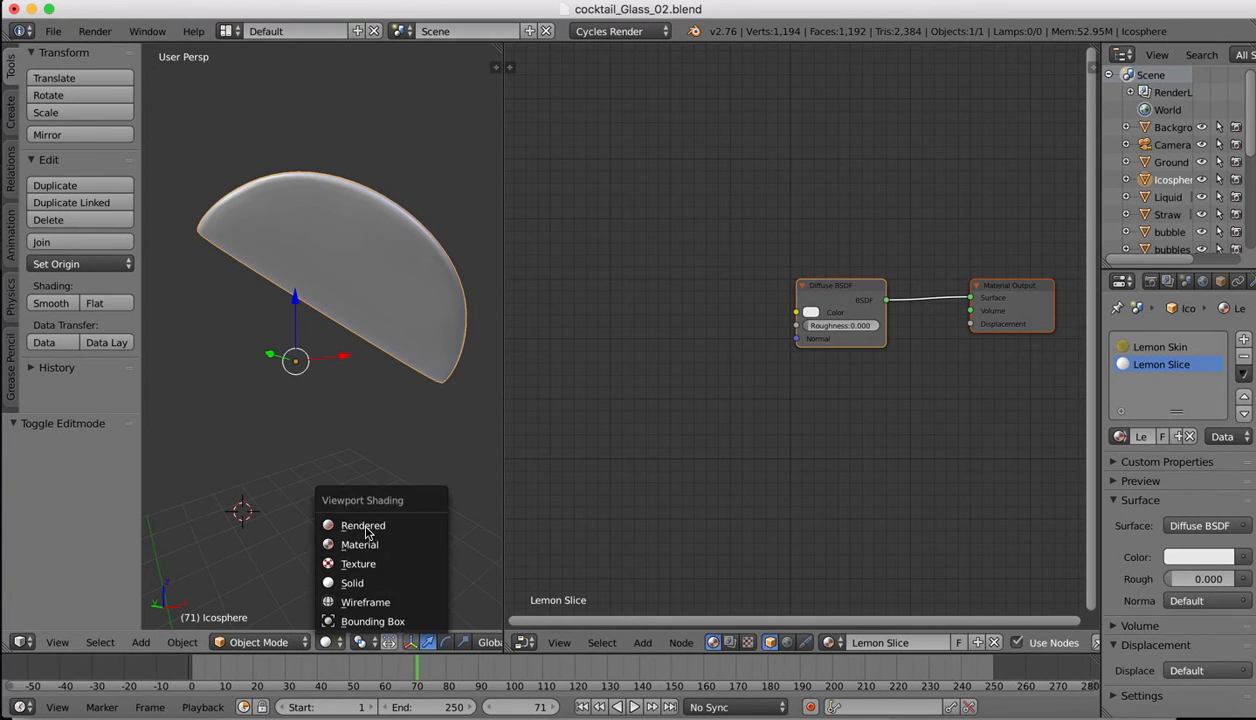
left_click(340, 521)
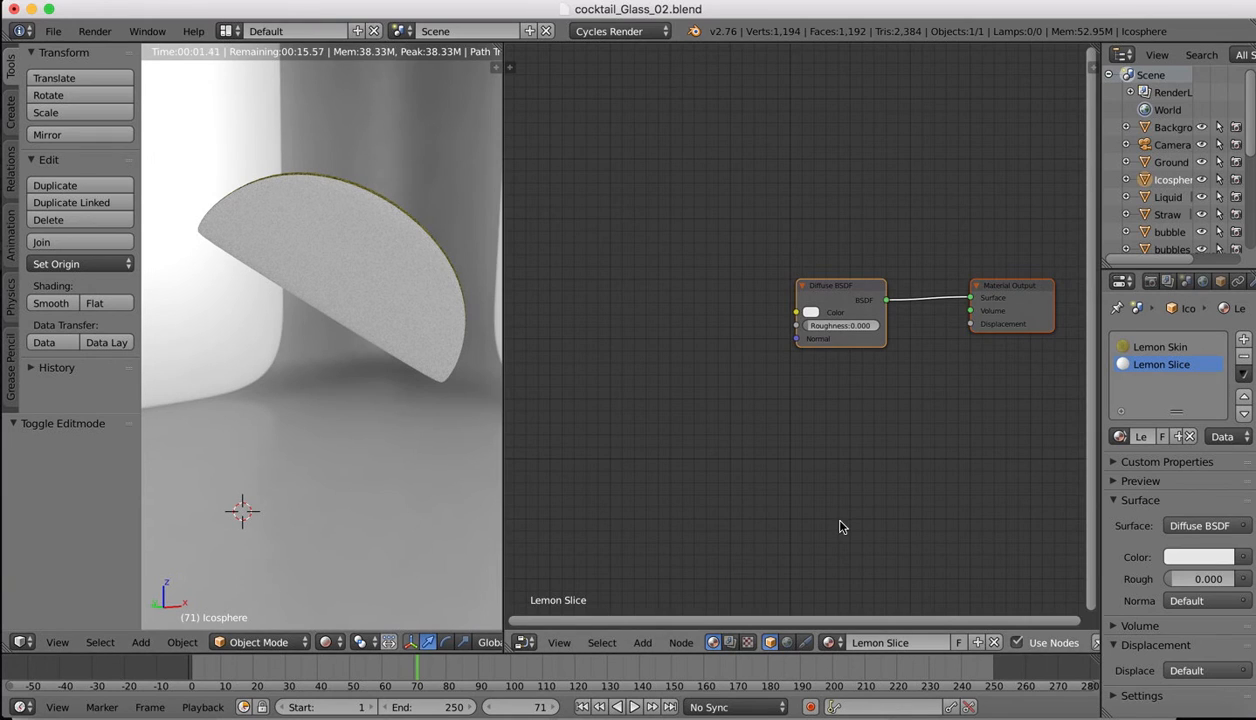
- Add an Image Texture node to the Lemon Slice material and place it left of the Diffuse BSDF node
left_click(641, 643)
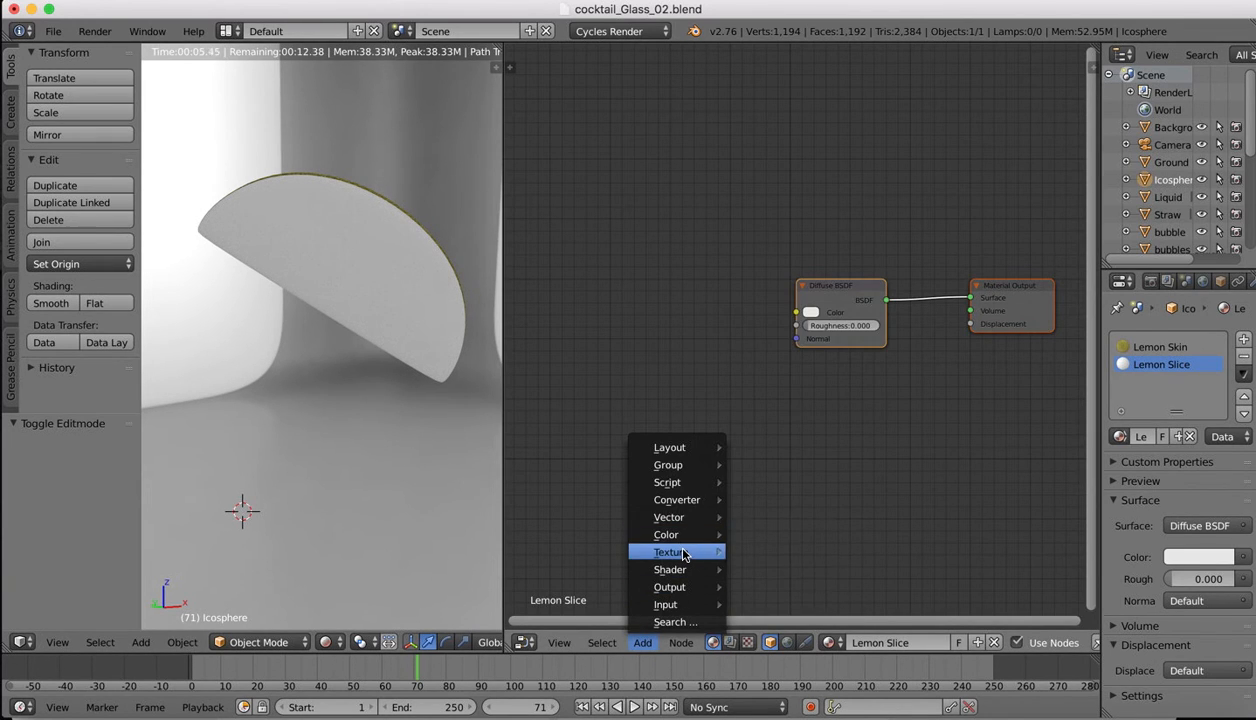
mouse_move(685, 555)
left_click(785, 341)
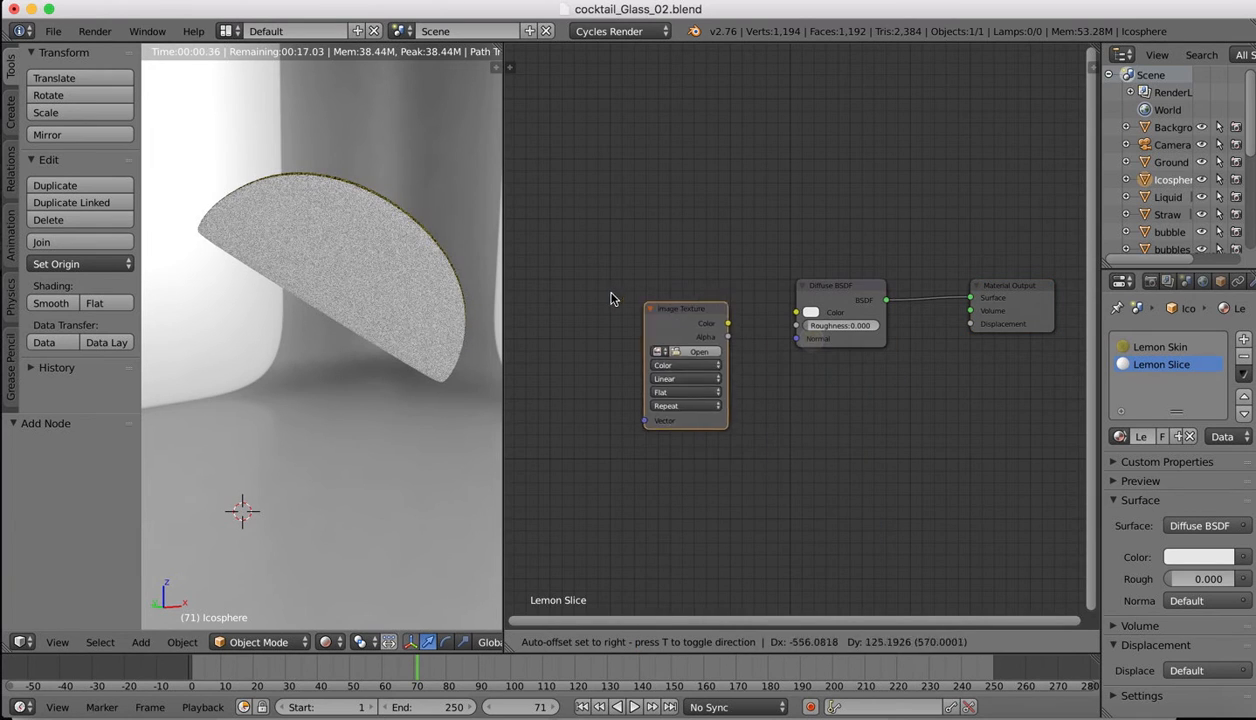
left_click(597, 281)
- Attach Mapping and Texture Coordinate nodes to the Image Texture node with the Texture Setup command and space the three nodes apart
left_click(646, 292)
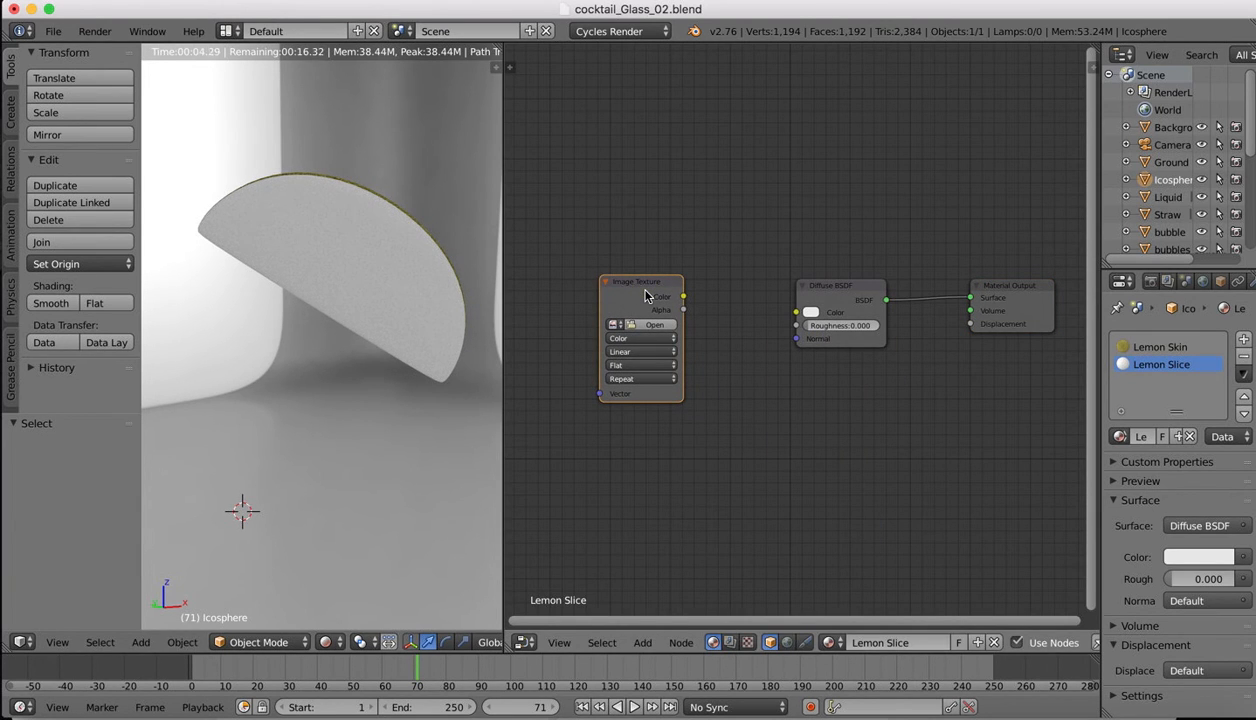
key("ctrl+t")
scroll(655, 179, "left", 5, "ctrl")
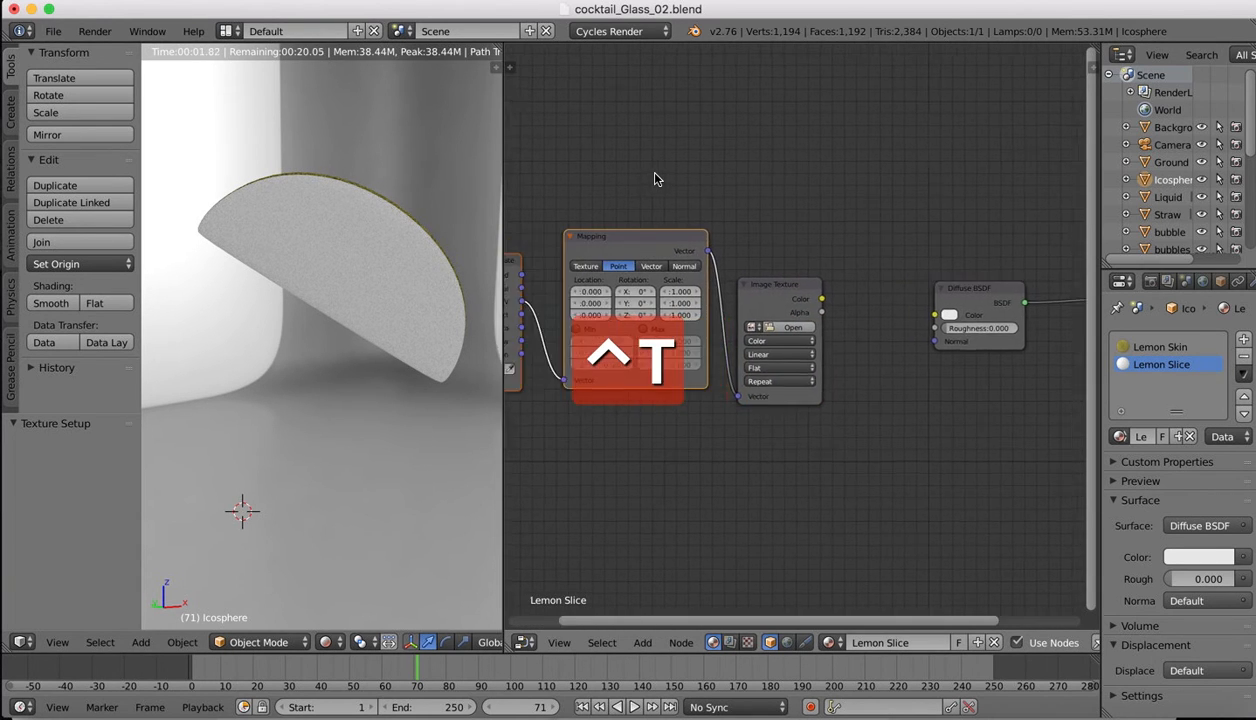
scroll(655, 179, "left", 5, "ctrl")
left_click_drag(709, 255, 640, 253)
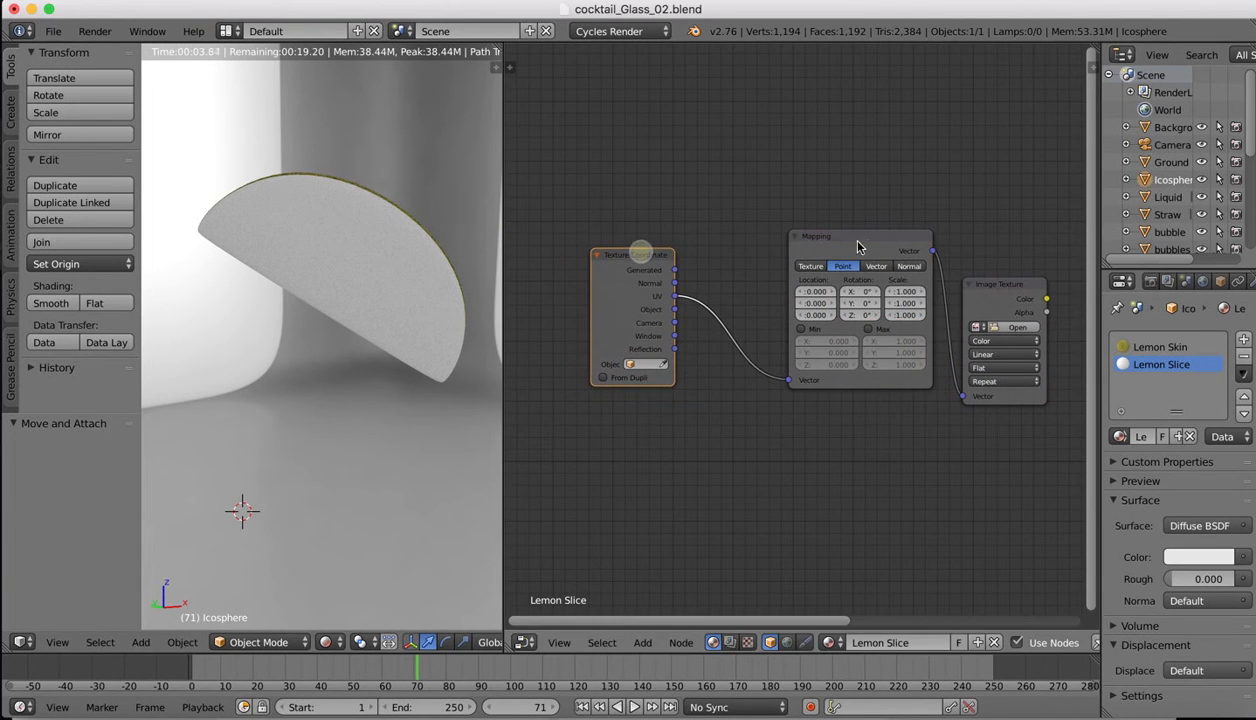
left_click_drag(857, 246, 810, 241)
left_click_drag(1006, 287, 1013, 275)
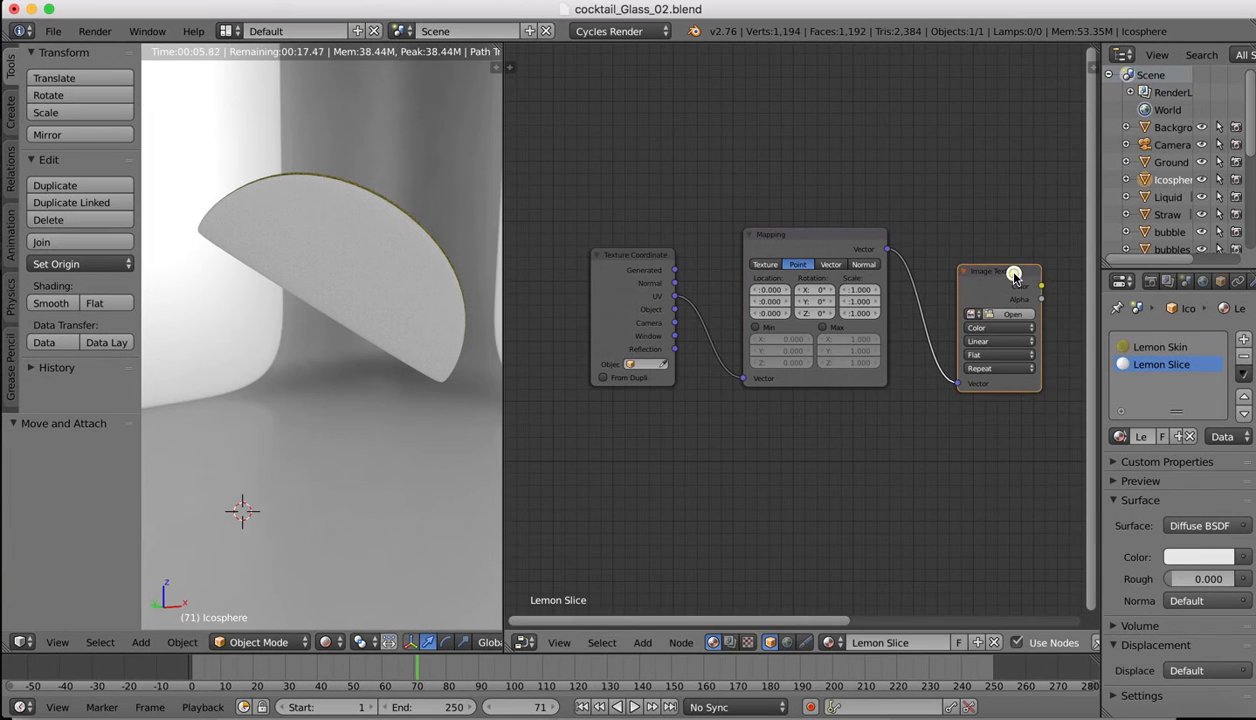
- Load Kozzi-Half-of-a-Lemon-Slice-1774x1183.png from the Desktop's Stock images/fruits folder into the Image Texture node
scroll(979, 255, "right", 8, "ctrl")
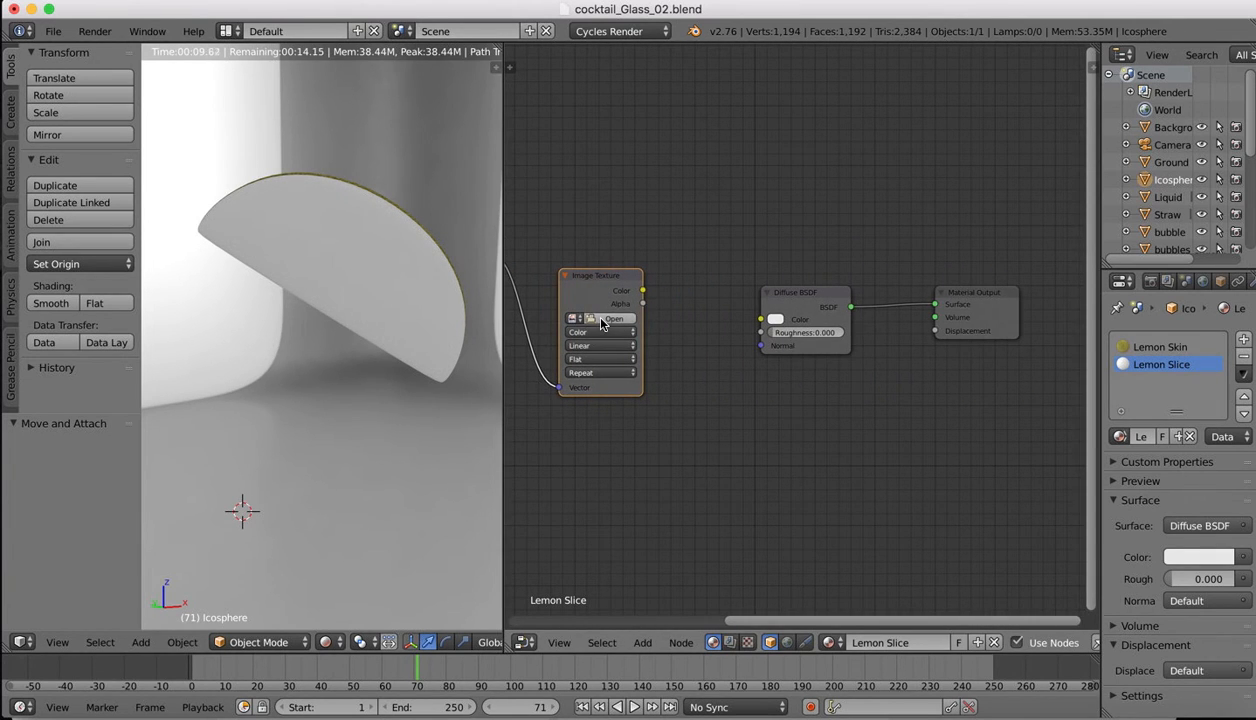
left_click(600, 318)
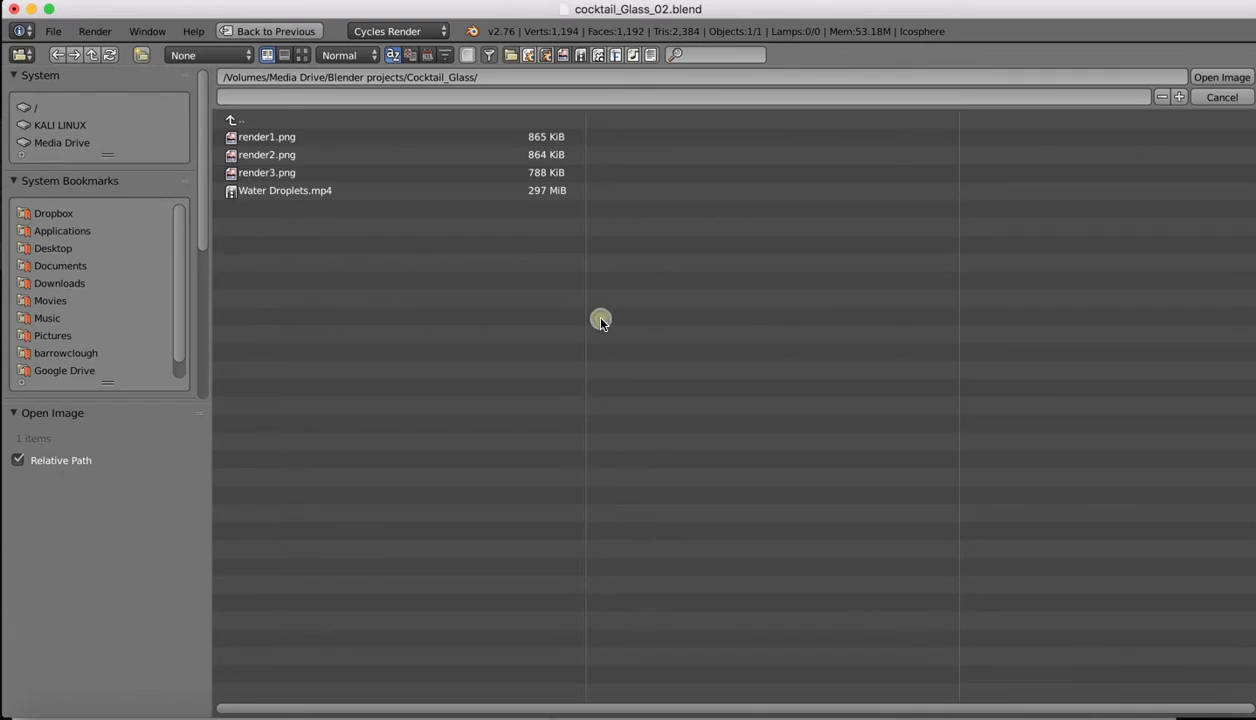
left_click(50, 262)
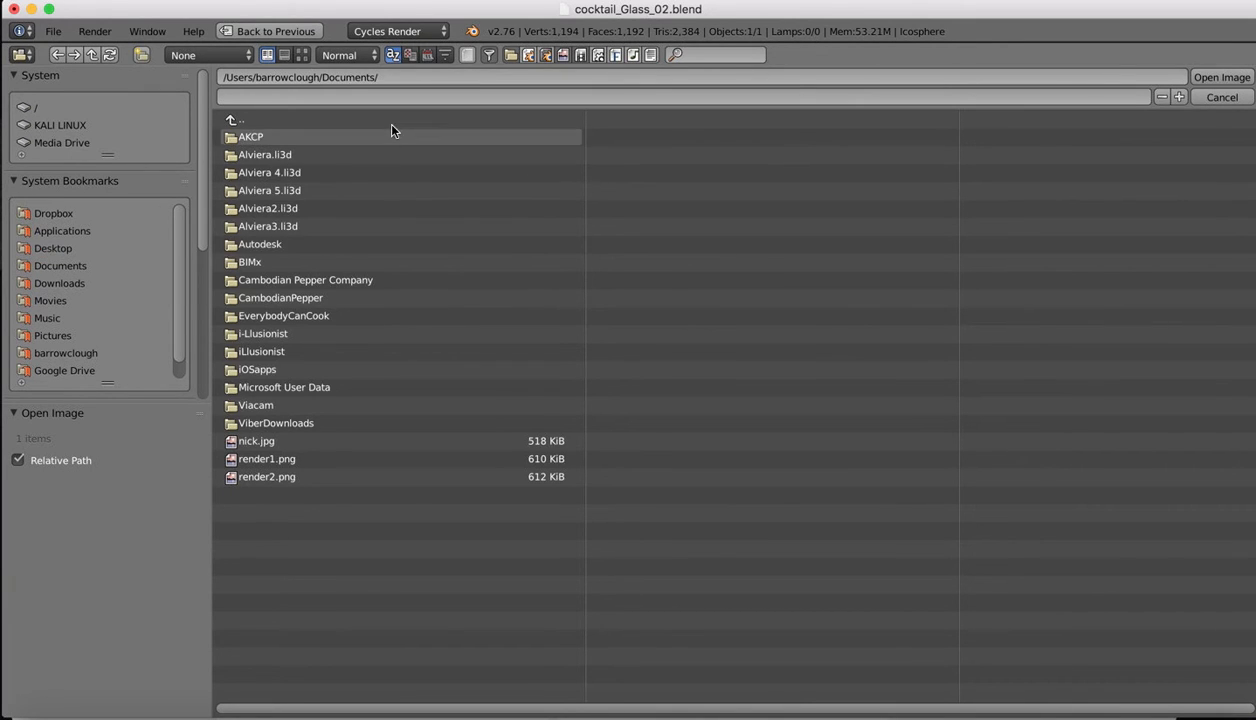
left_click(52, 247)
left_click(272, 262)
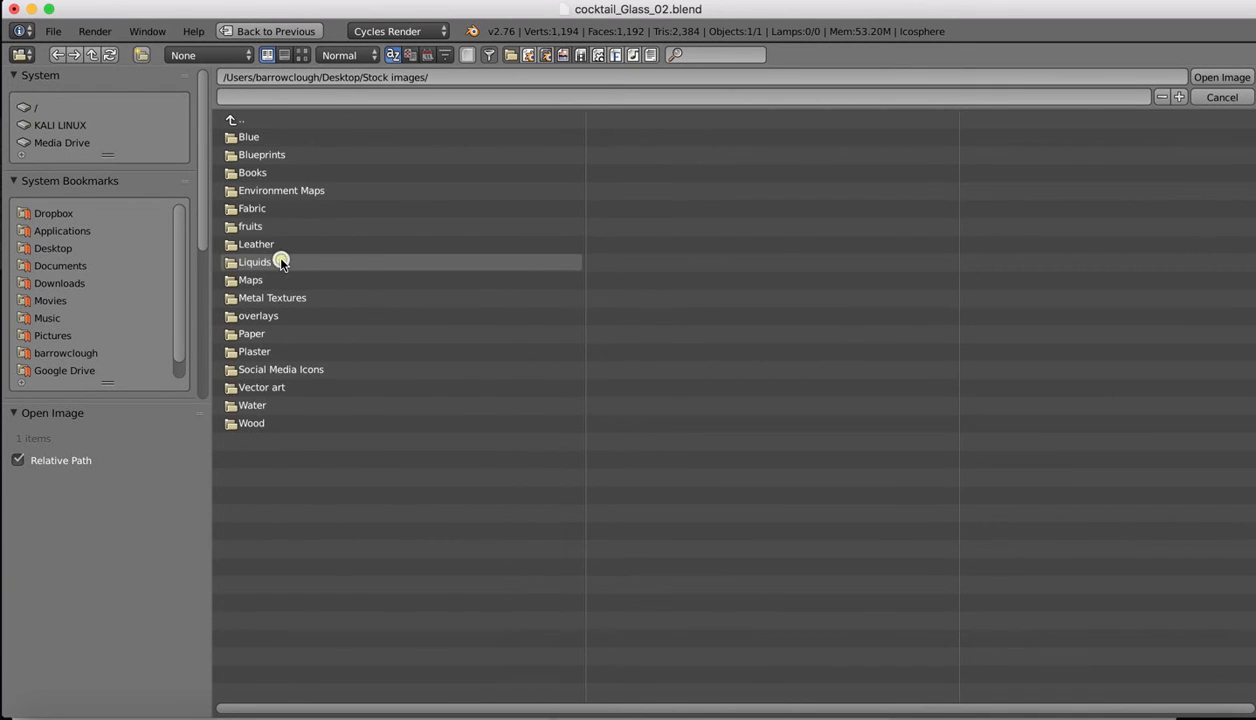
left_click(265, 229)
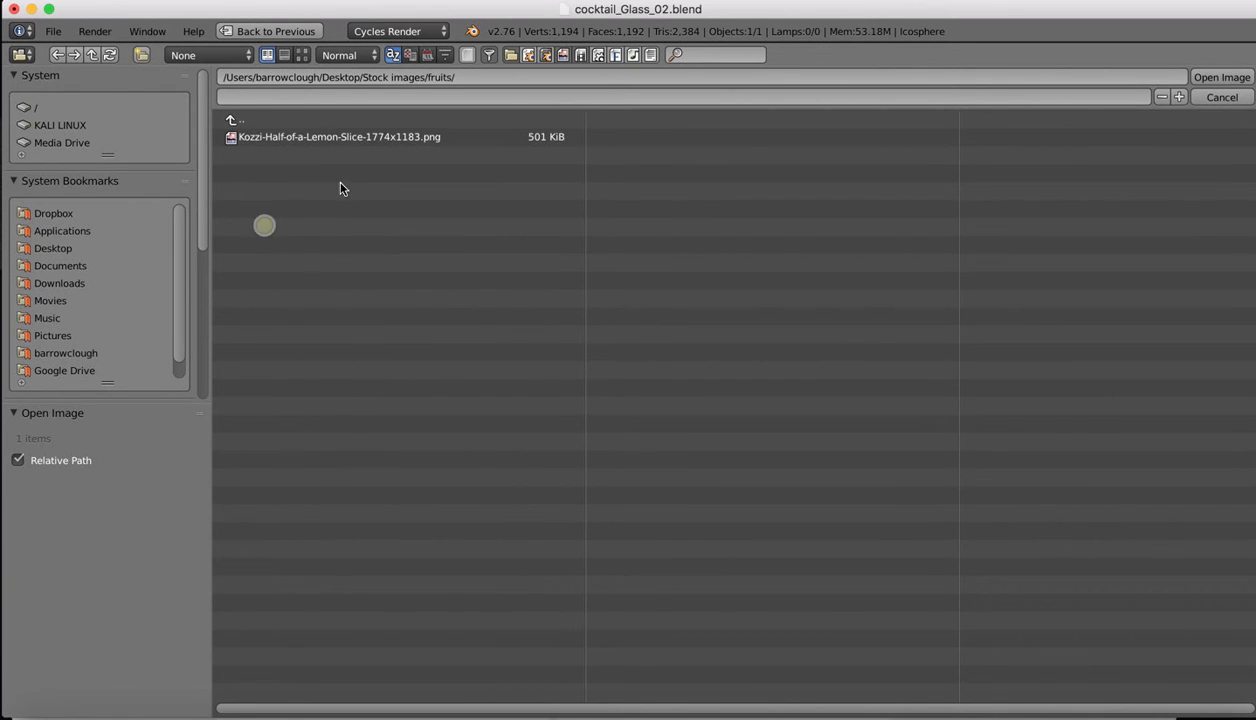
double_click(291, 139)
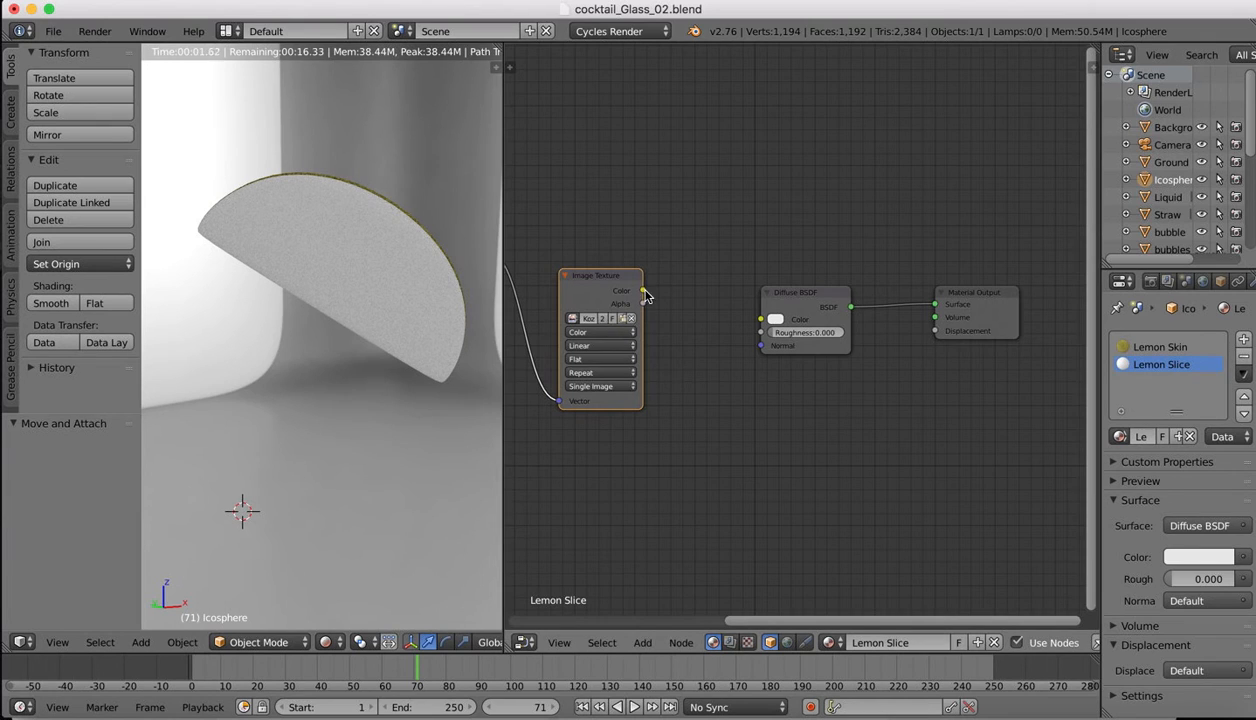
- Link the Image Texture's Color to the Diffuse BSDF and its Alpha to the Material Output's Displacement, moving the Diffuse node above the links
left_click_drag(643, 291, 760, 319)
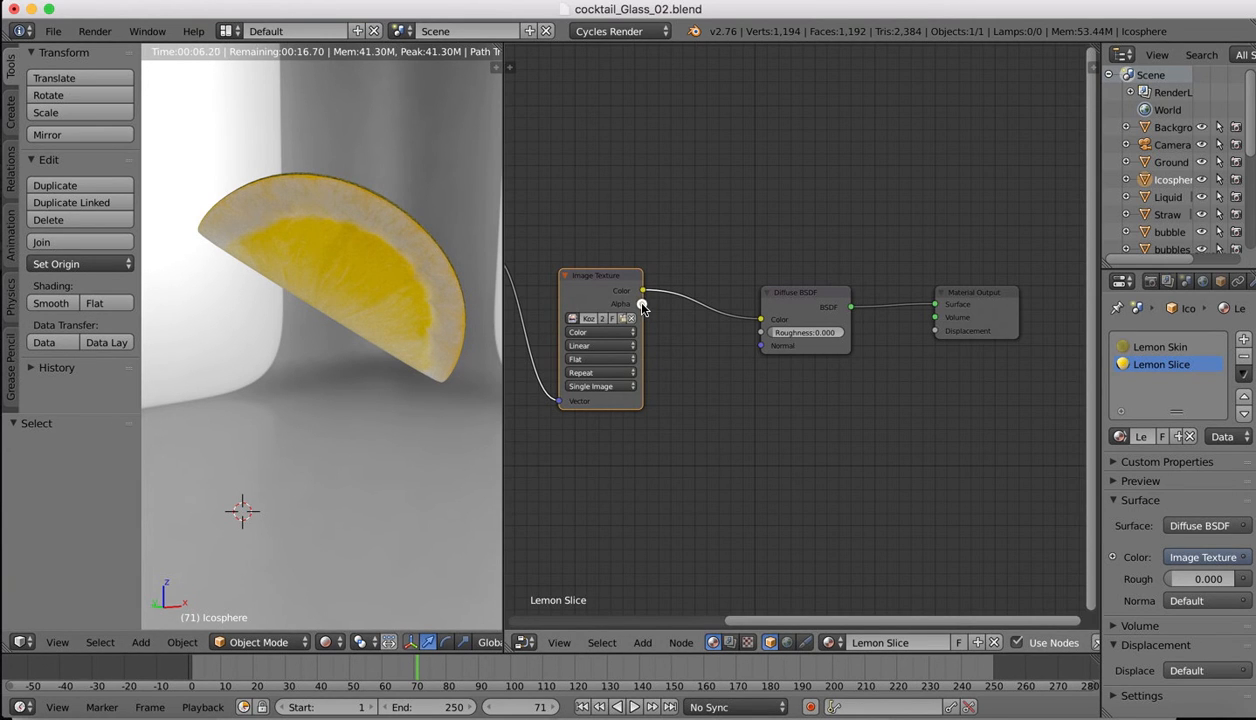
left_click_drag(642, 305, 934, 331)
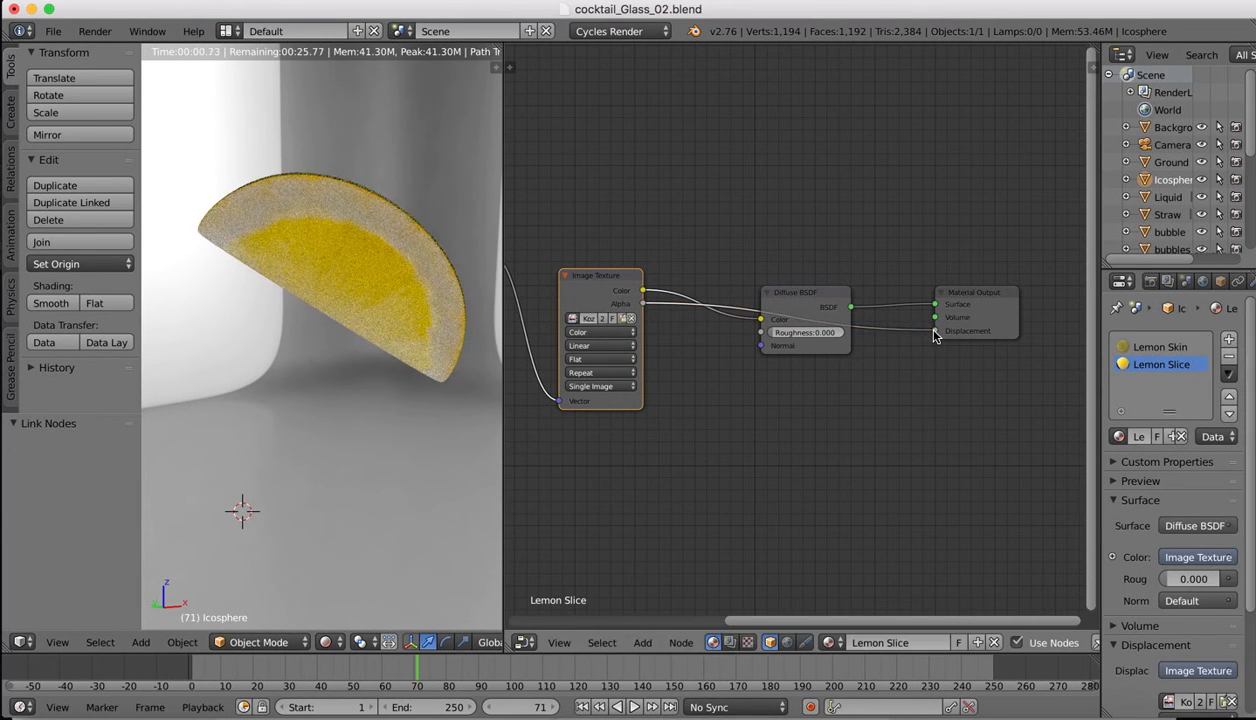
left_click_drag(807, 294, 808, 237)
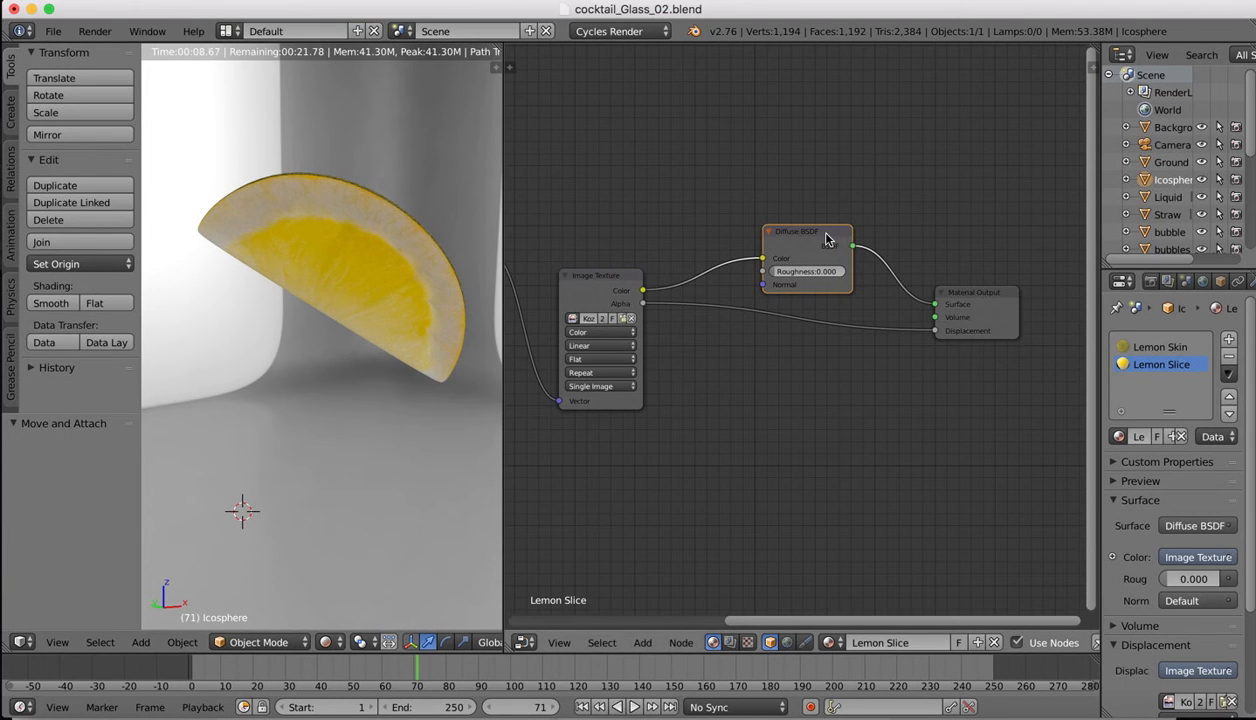
left_click_drag(825, 238, 779, 234)
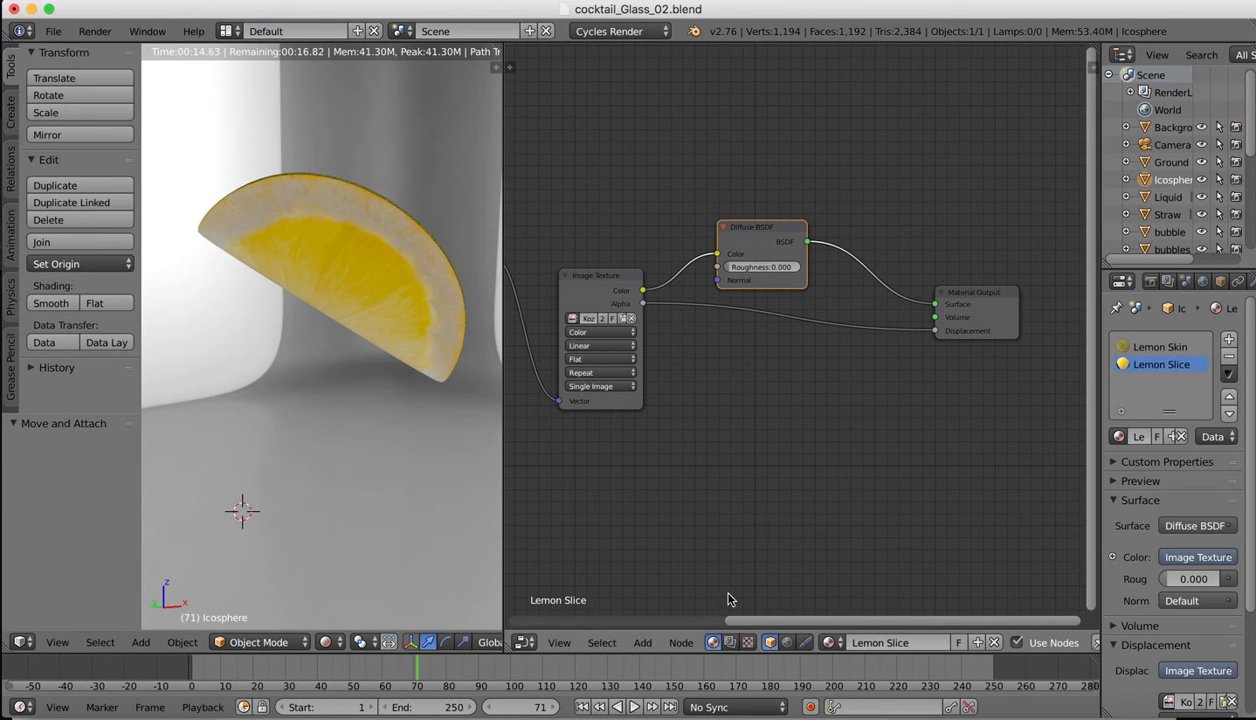
- Add a Glossy BSDF node to the Lemon Slice material and place it above the Diffuse BSDF
left_click(642, 643)
left_click(664, 621)
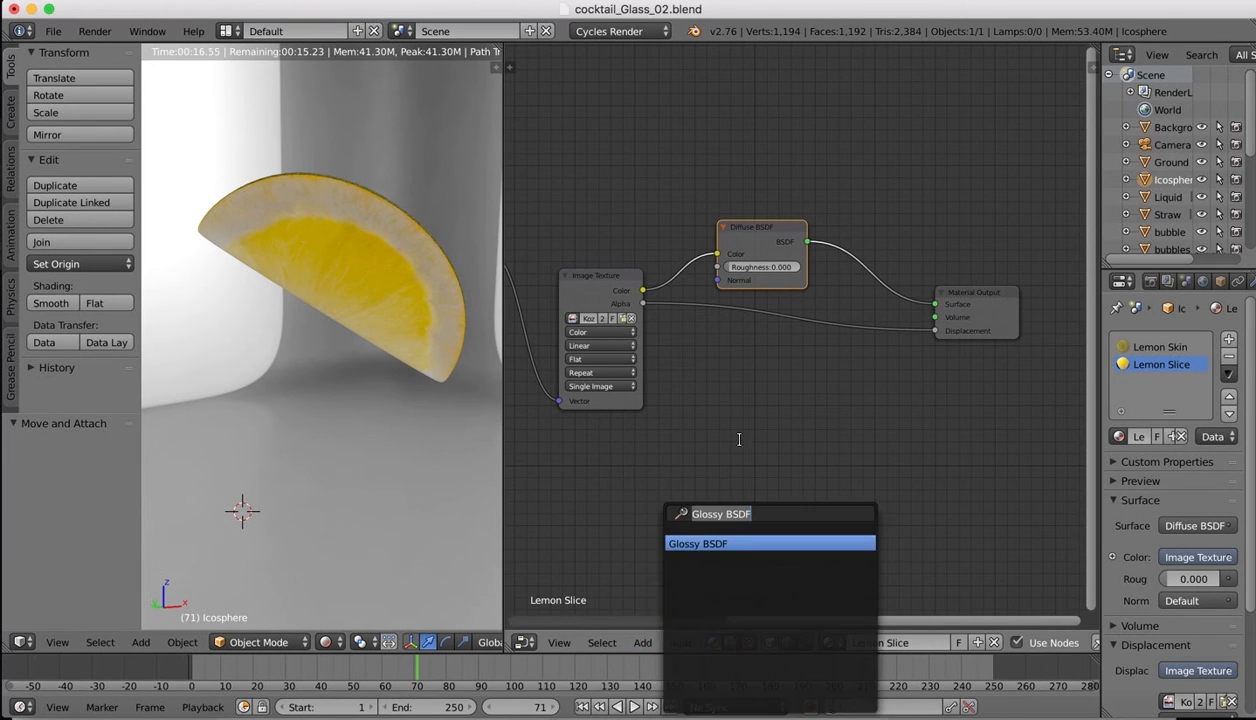
left_click(722, 548)
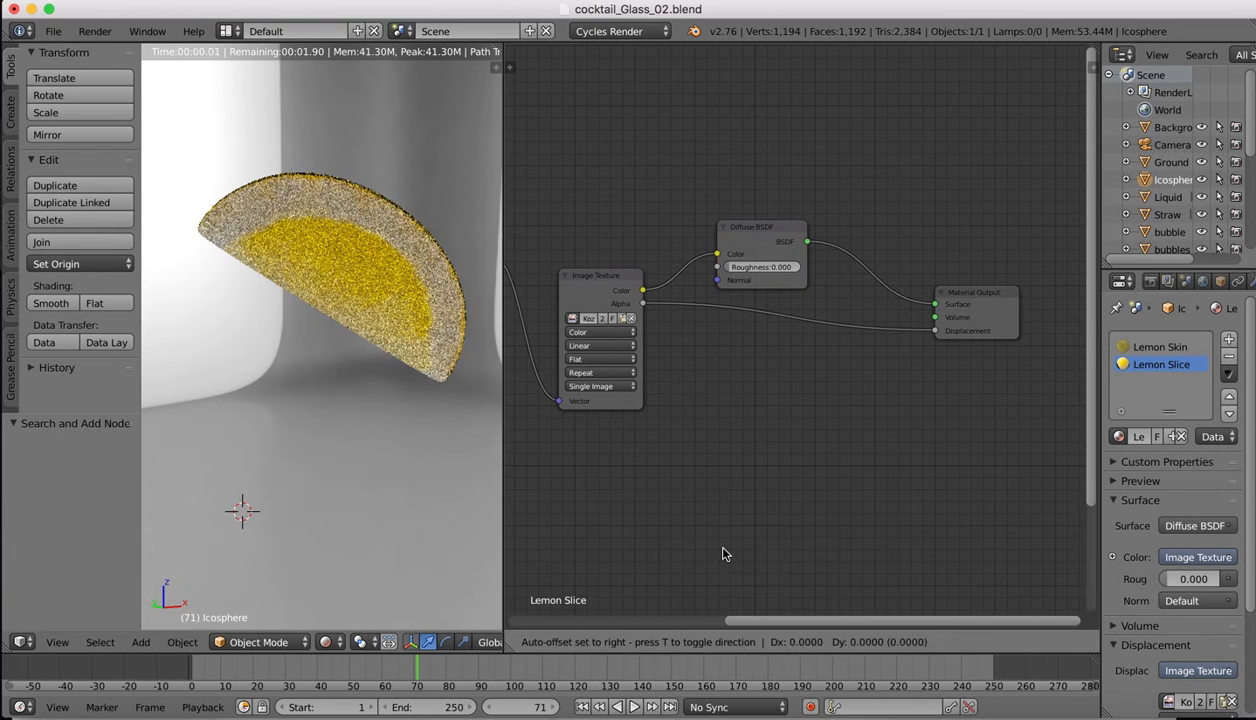
left_click(799, 365)
left_click(769, 500)
left_click_drag(769, 500, 765, 120)
- Insert a Mix Shader between Diffuse BSDF and Material Output, and link the Glossy BSDF to its second Shader input, placing it below the Diffuse node
left_click(643, 643)
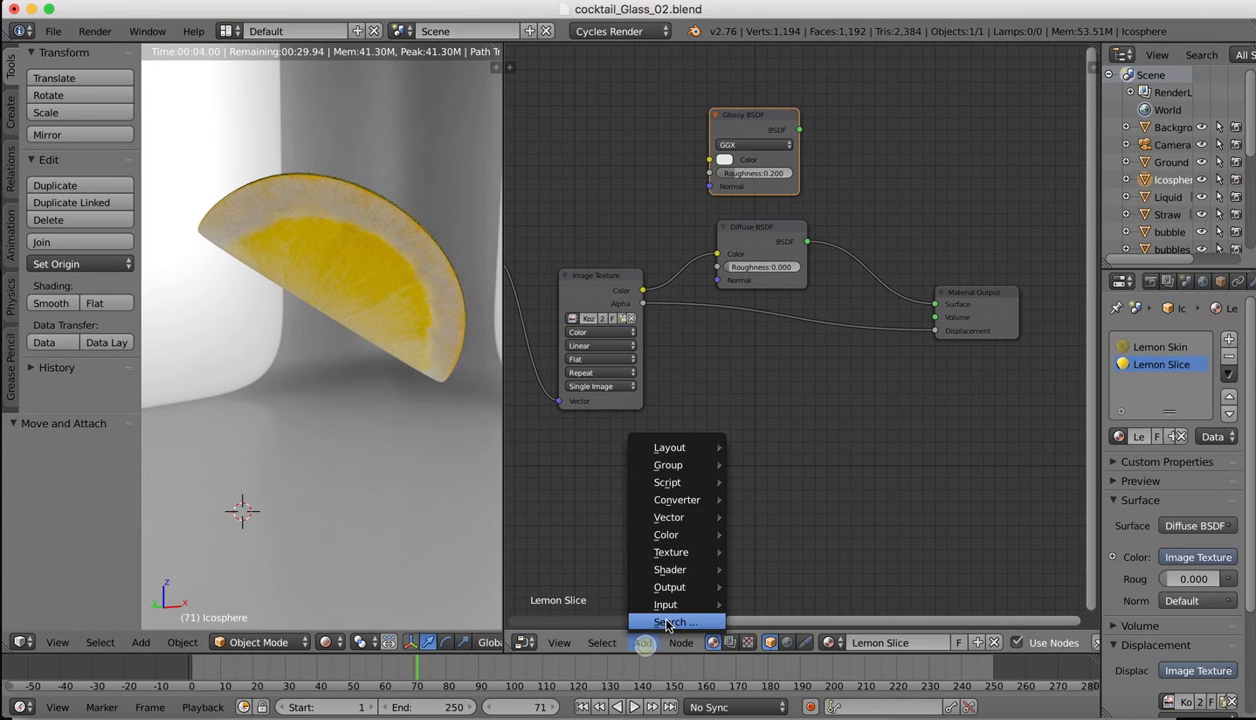
left_click(660, 625)
type("mix")
key("Return")
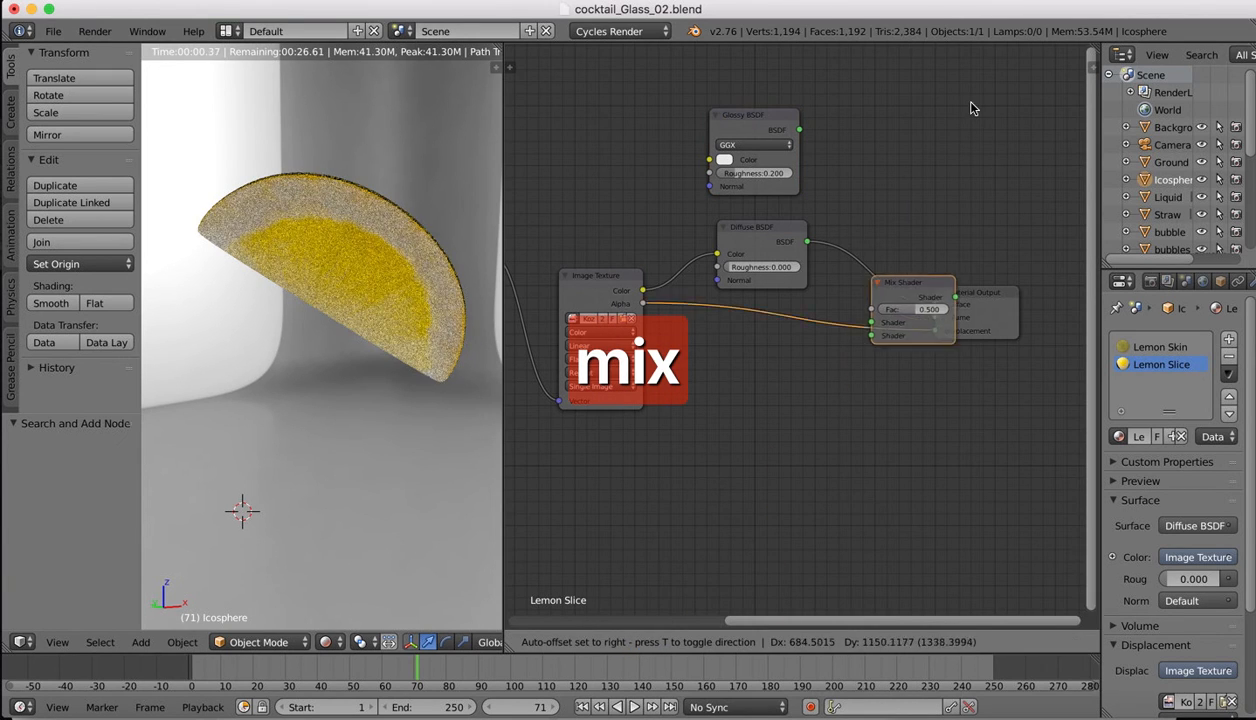
left_click(905, 64)
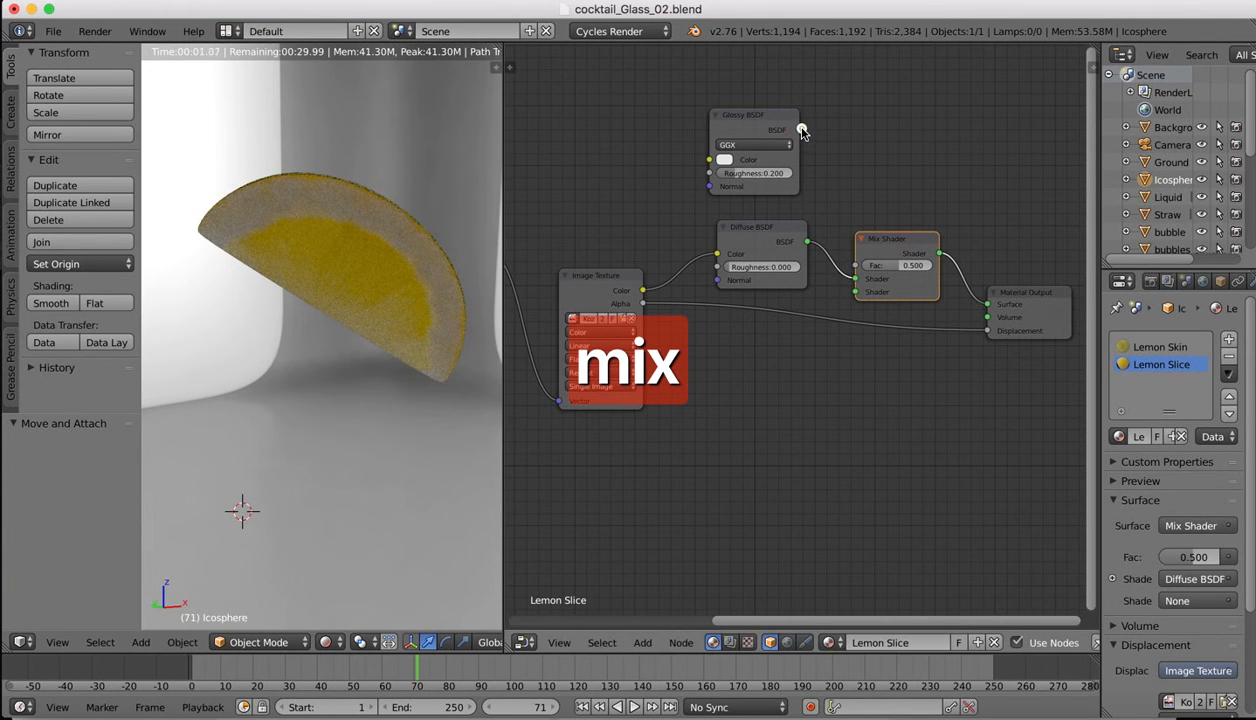
left_click_drag(801, 131, 852, 290)
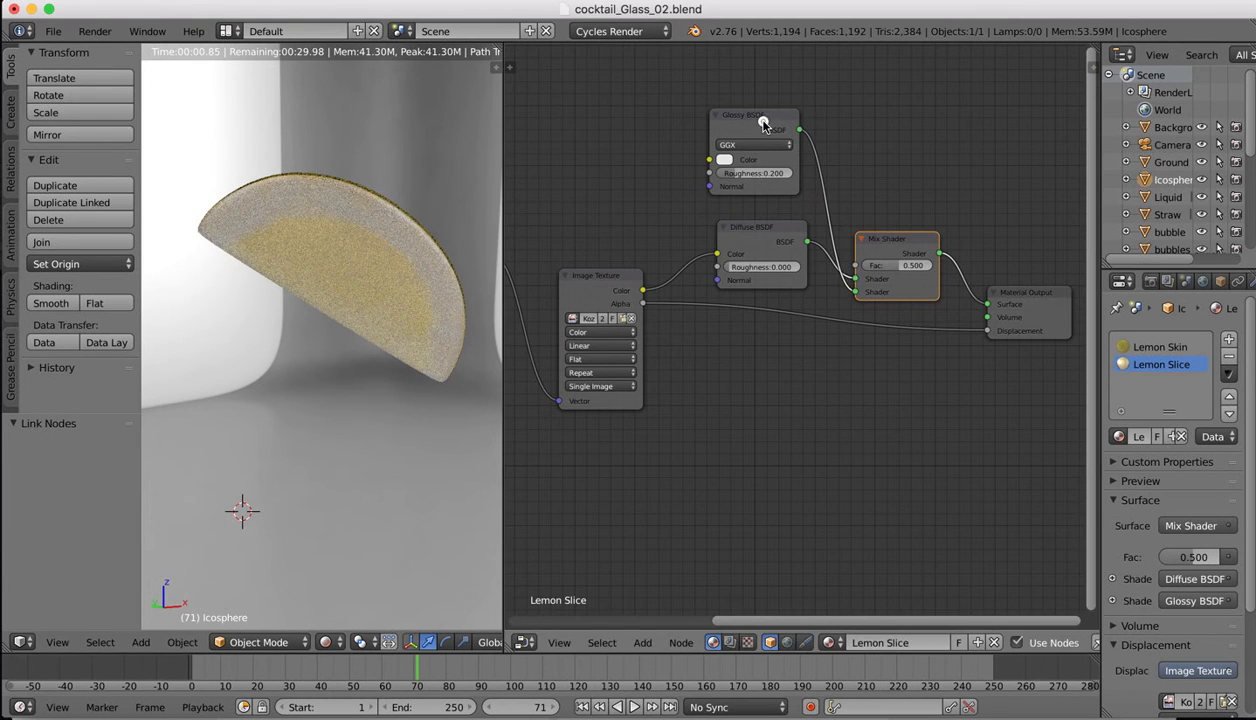
left_click_drag(763, 122, 759, 346)
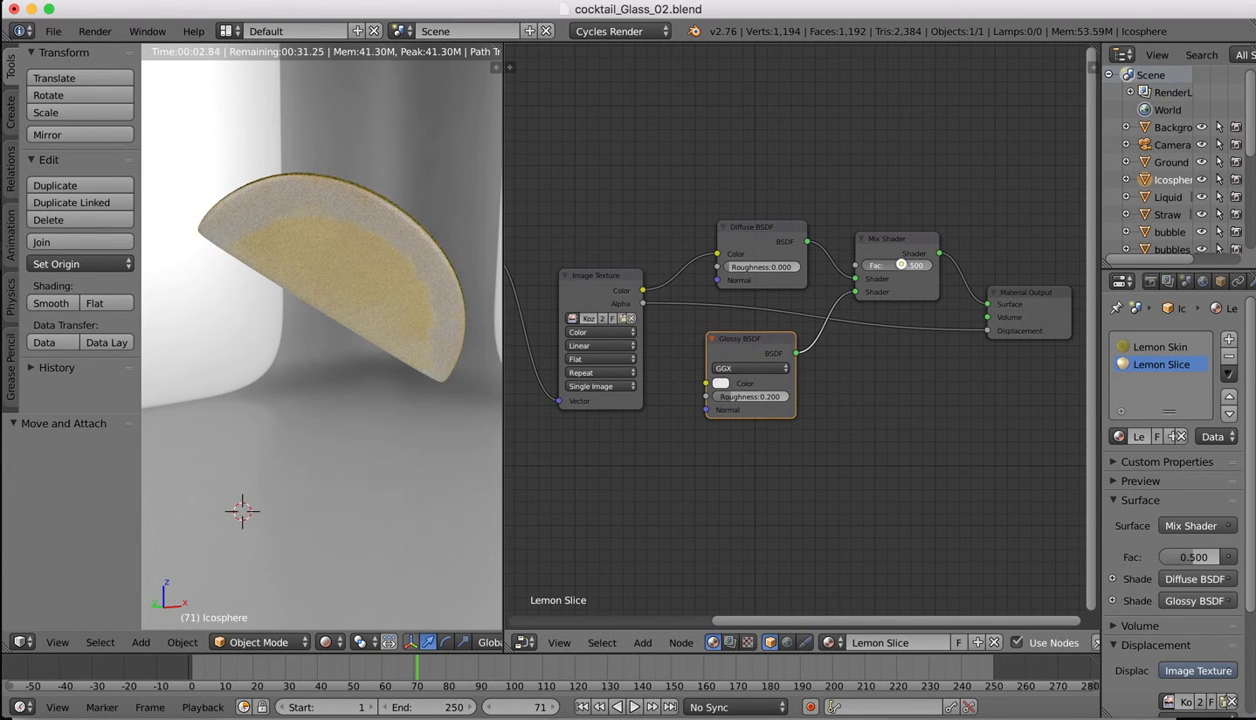
- Give the Glossy BSDF a yellow colour and roughness 0.033, and set the Mix Shader's Fac to 0.132
left_click_drag(901, 265, 896, 264)
left_click_drag(731, 398, 730, 398)
left_click(720, 385)
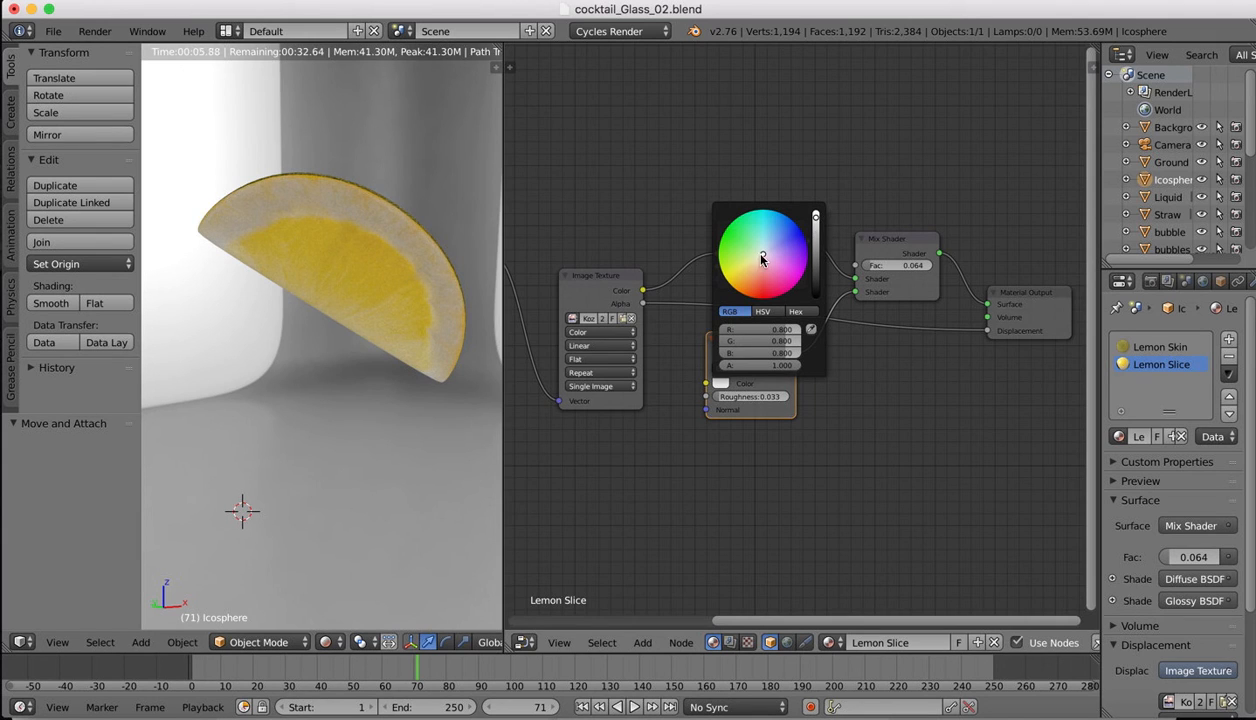
left_click(737, 278)
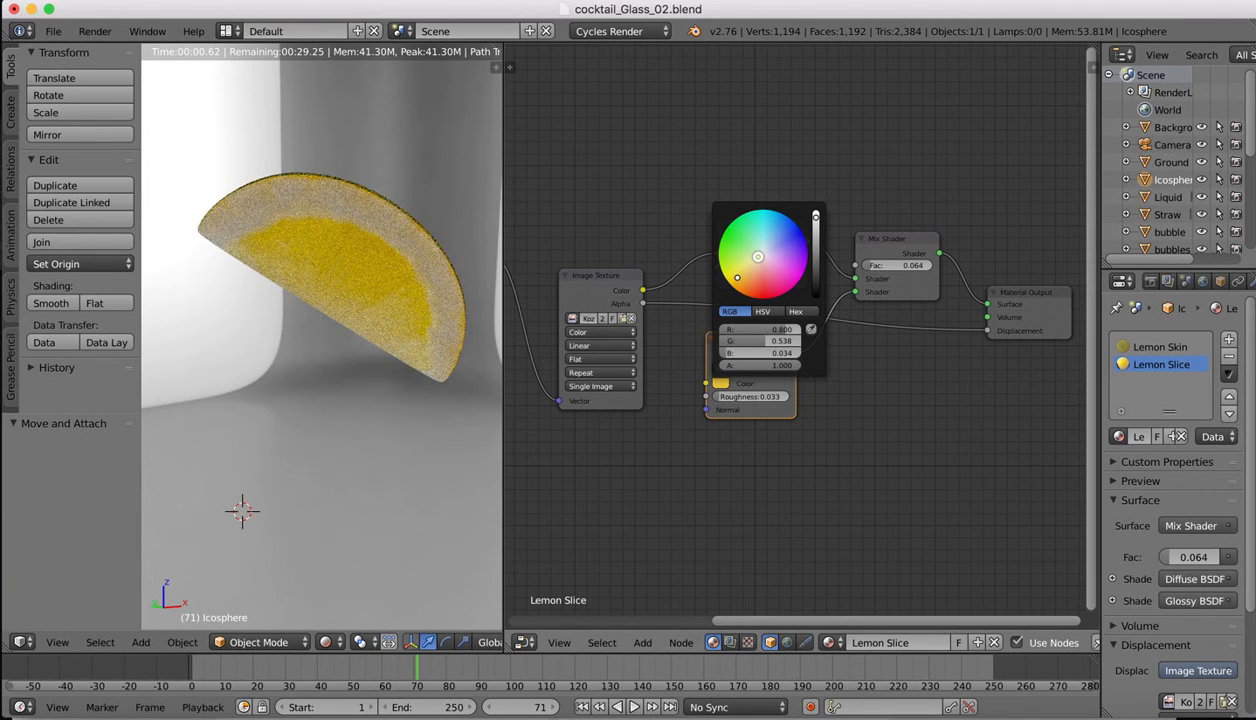
left_click_drag(737, 278, 733, 277)
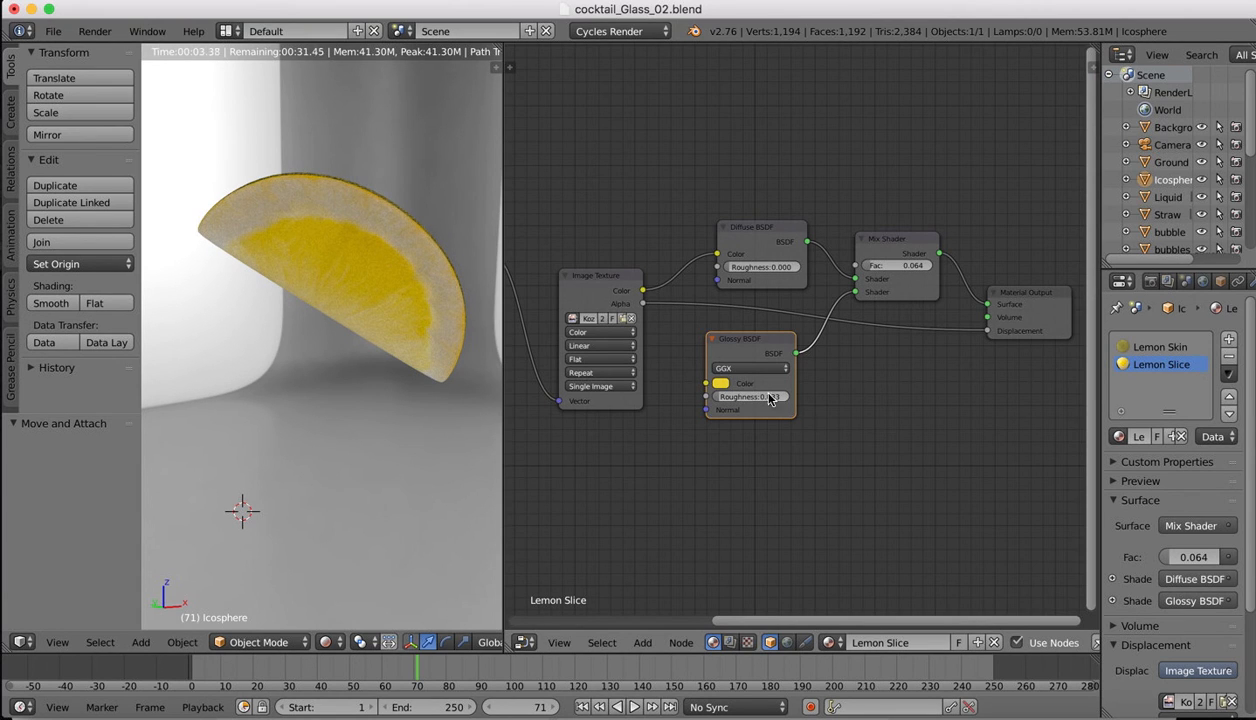
mouse_move(869, 265)
left_mouse_down()
mouse_move(941, 265)
mouse_move(867, 265)
left_mouse_up()
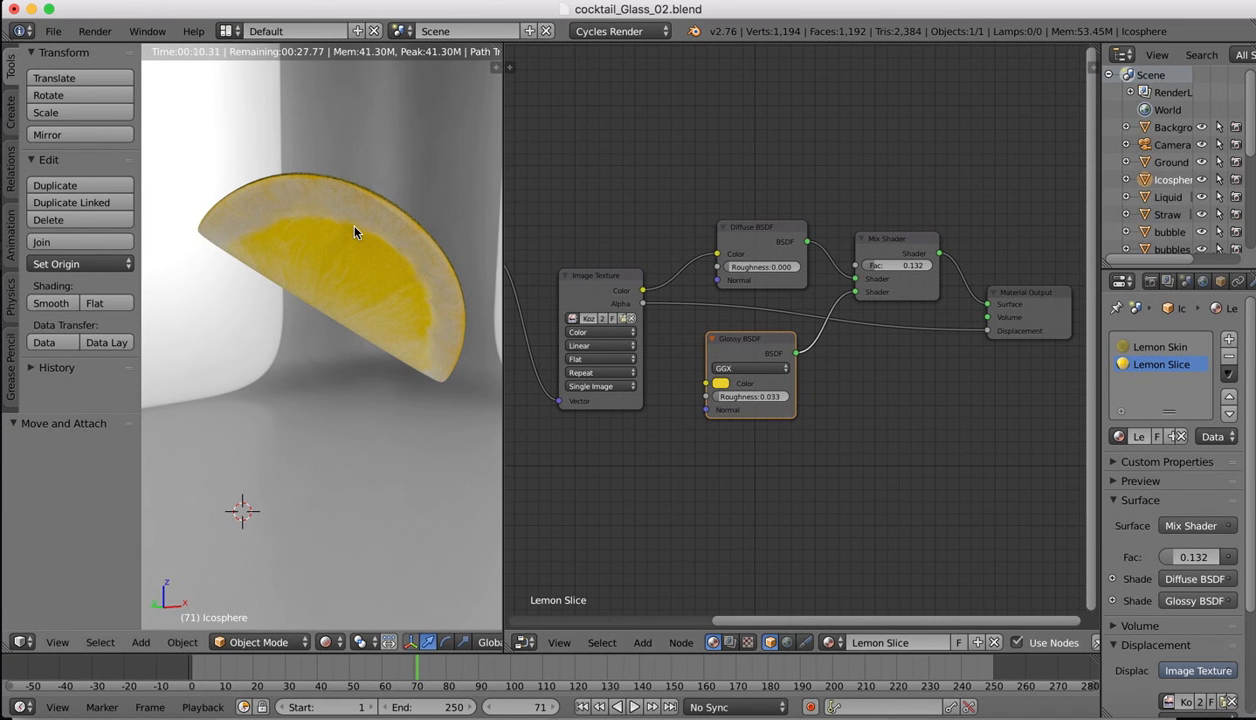
- Examine the rendered lemon wedge's skin and slice face from all sides
scroll(356, 230, "left", 10)
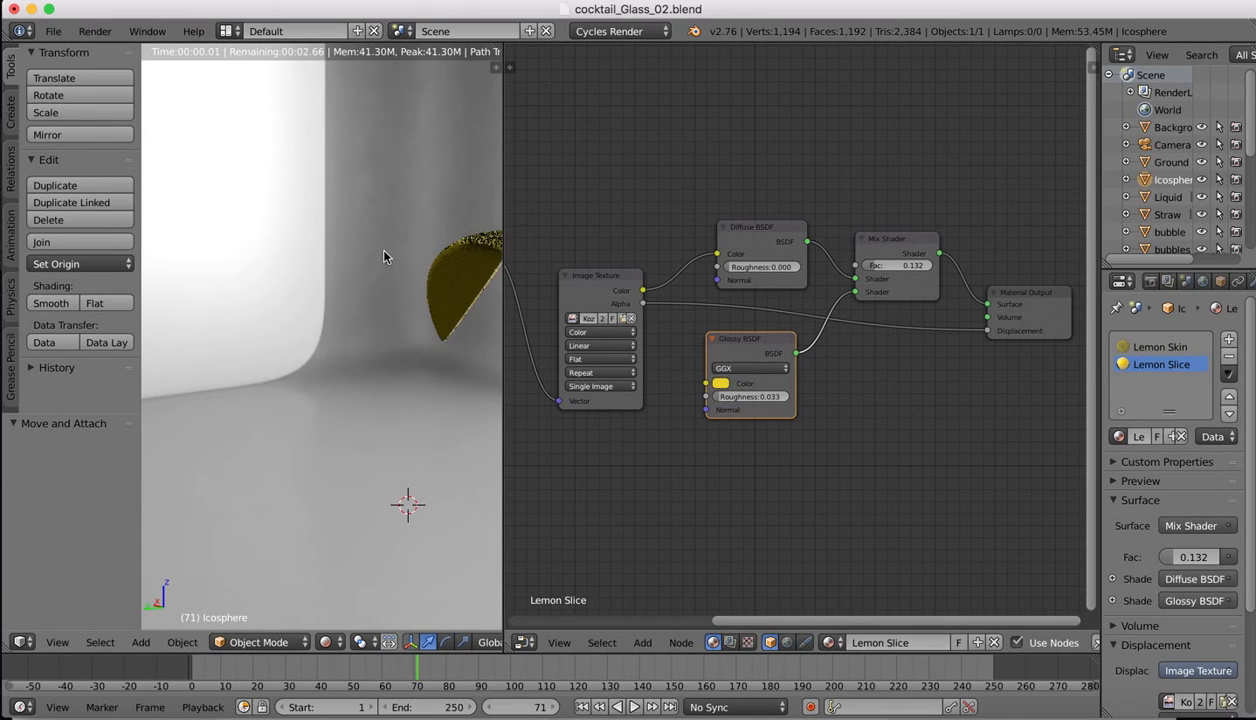
scroll(410, 249, "left", 10)
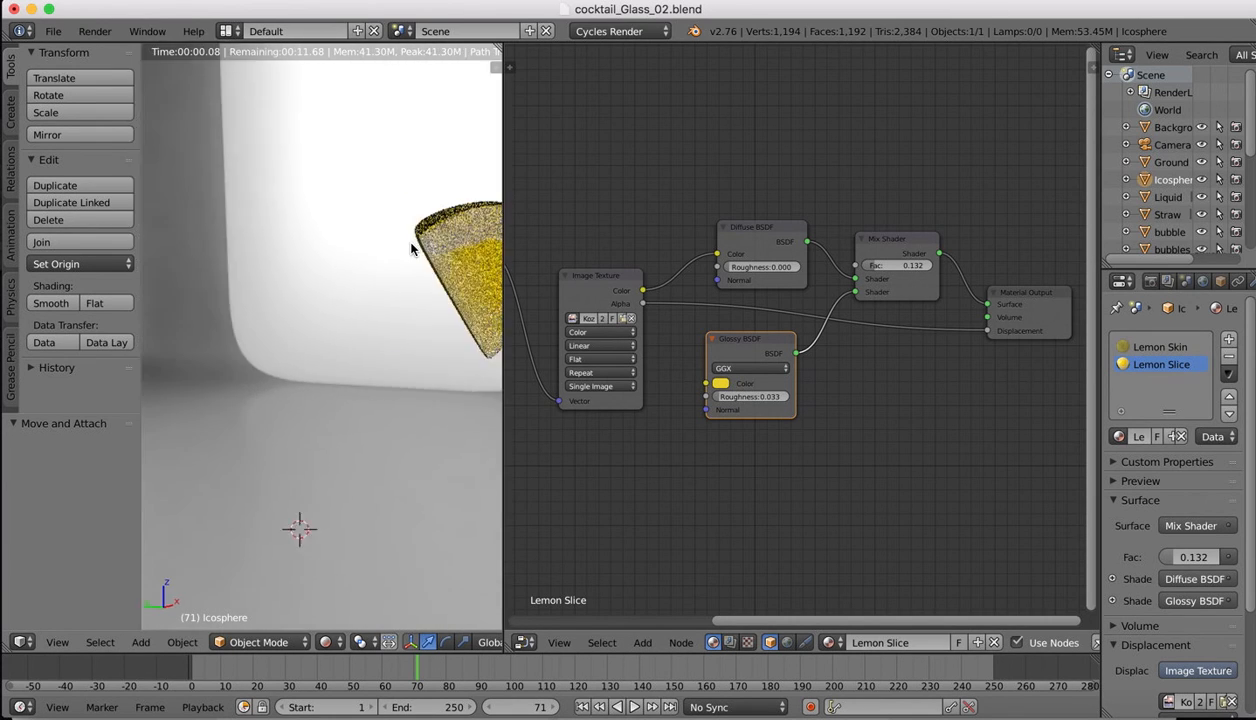
scroll(410, 249, "left", 10)
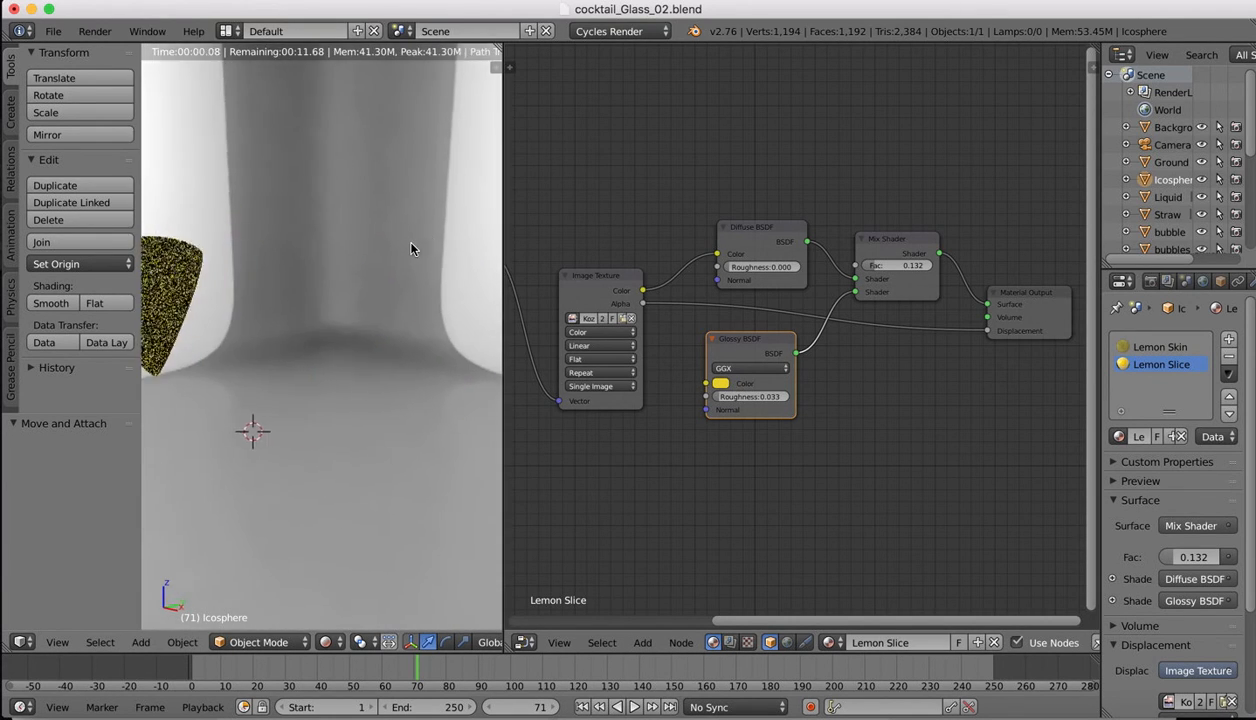
scroll(410, 249, "left", 10)
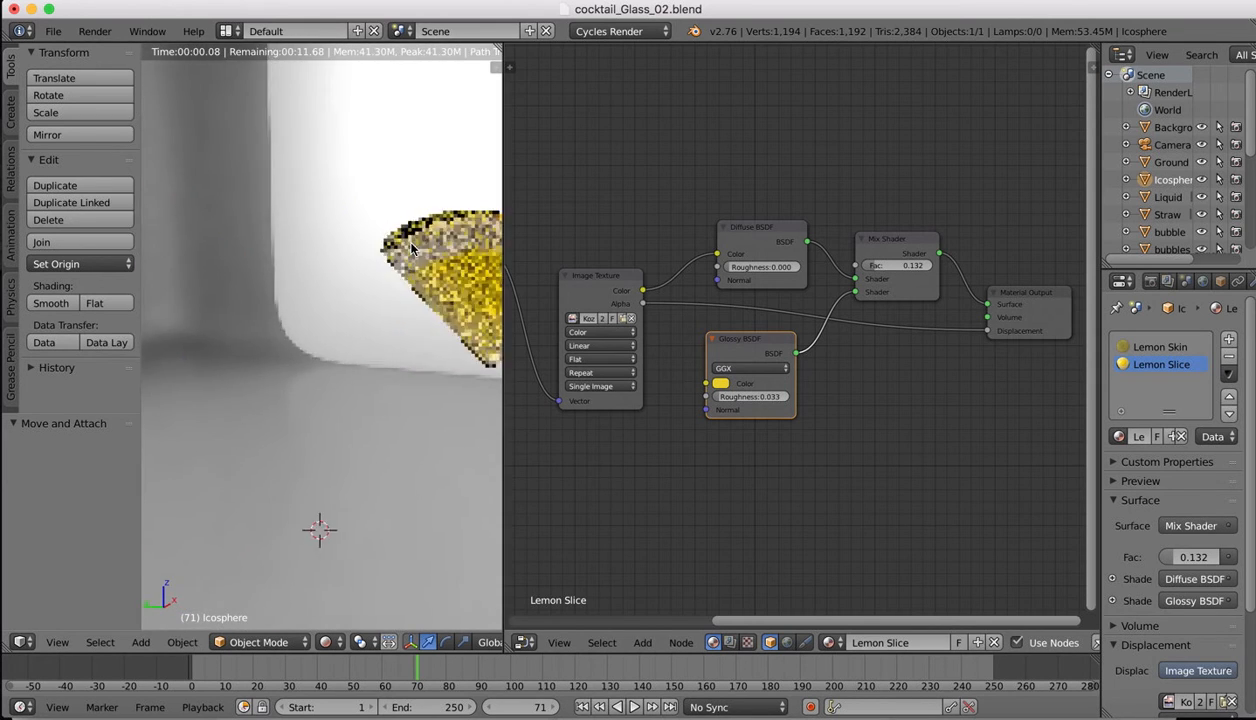
scroll(410, 249, "left", 10)
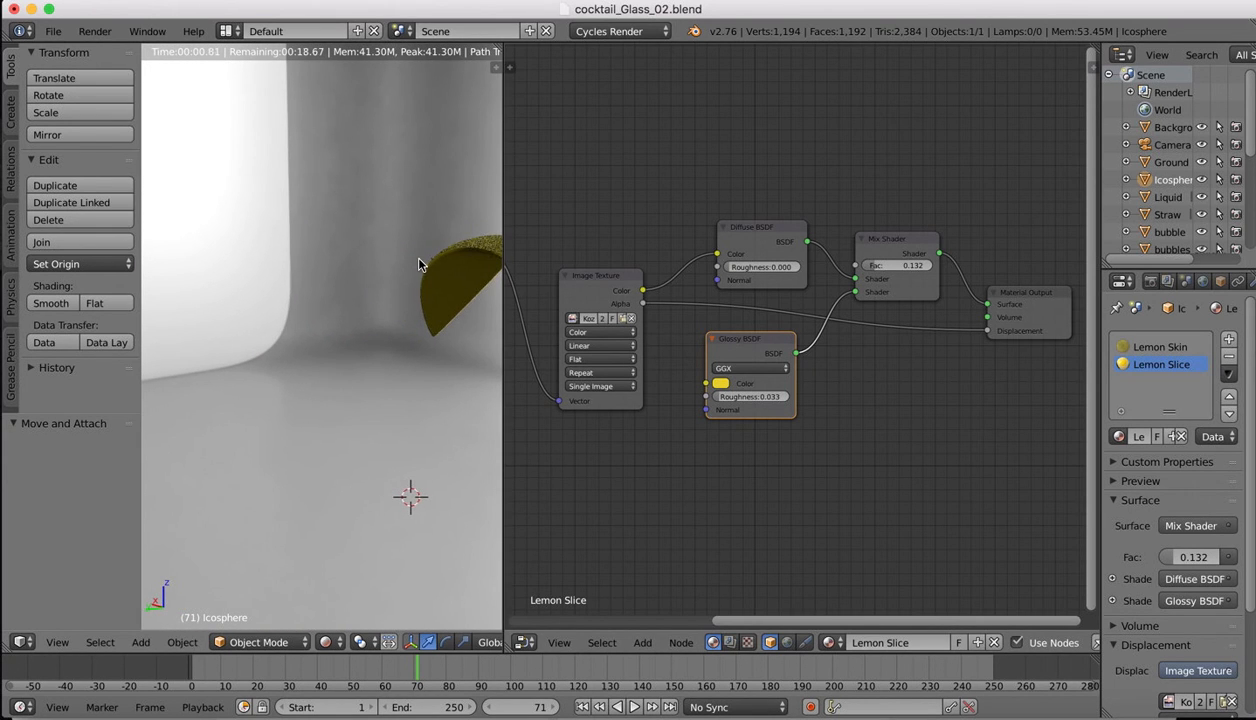
scroll(420, 264, "left", 8)
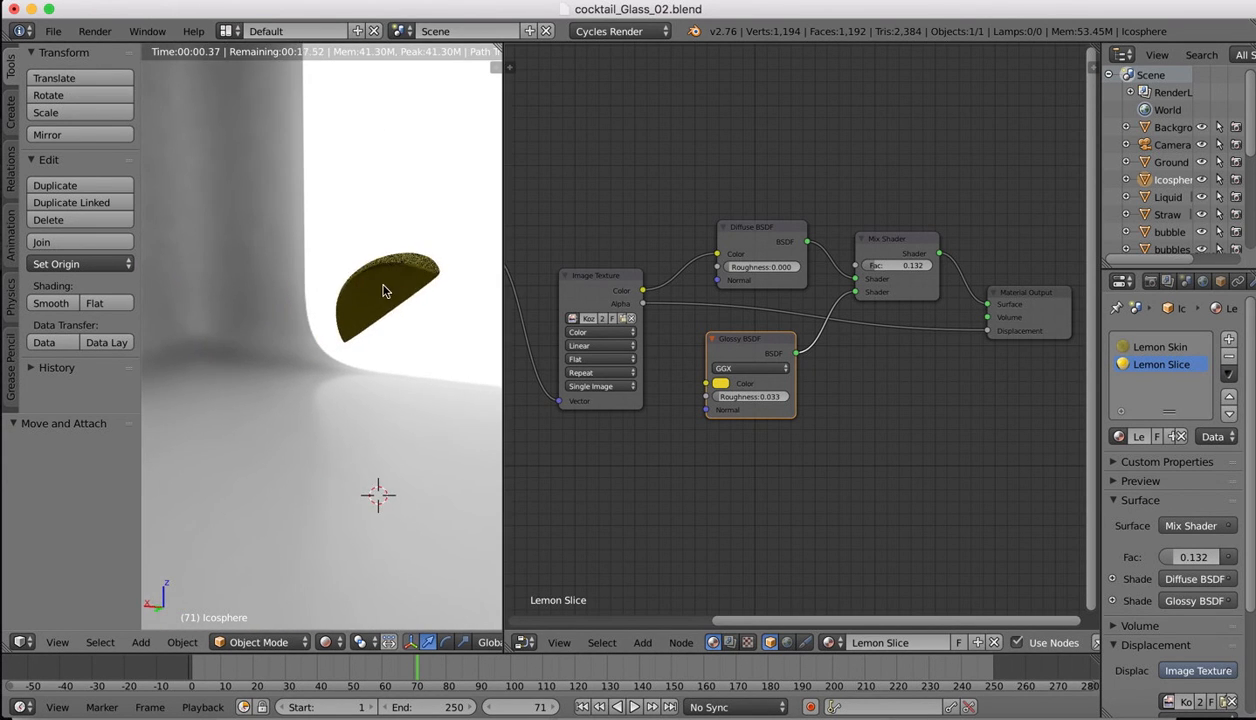
scroll(350, 245, "left", 10)
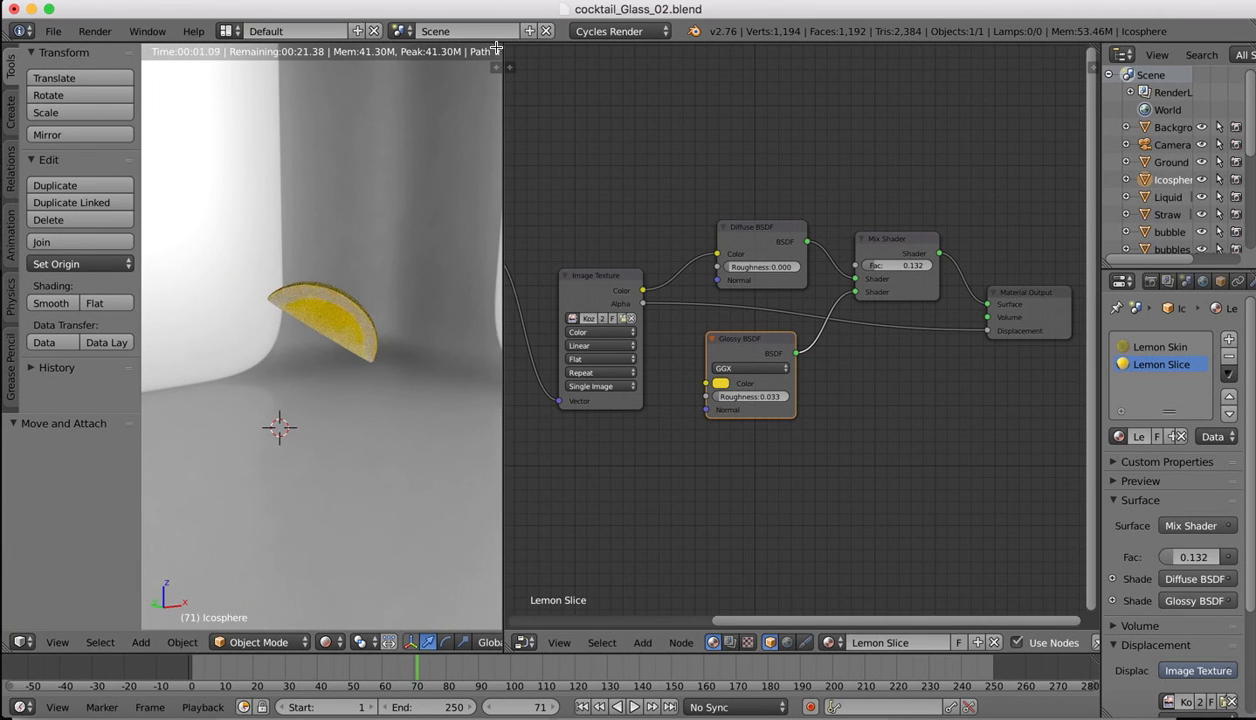
- Expand the 3D view over the Node Editor and show the layers with the glass, straw and liquid through the camera
left_click_drag(497, 49, 835, 84)
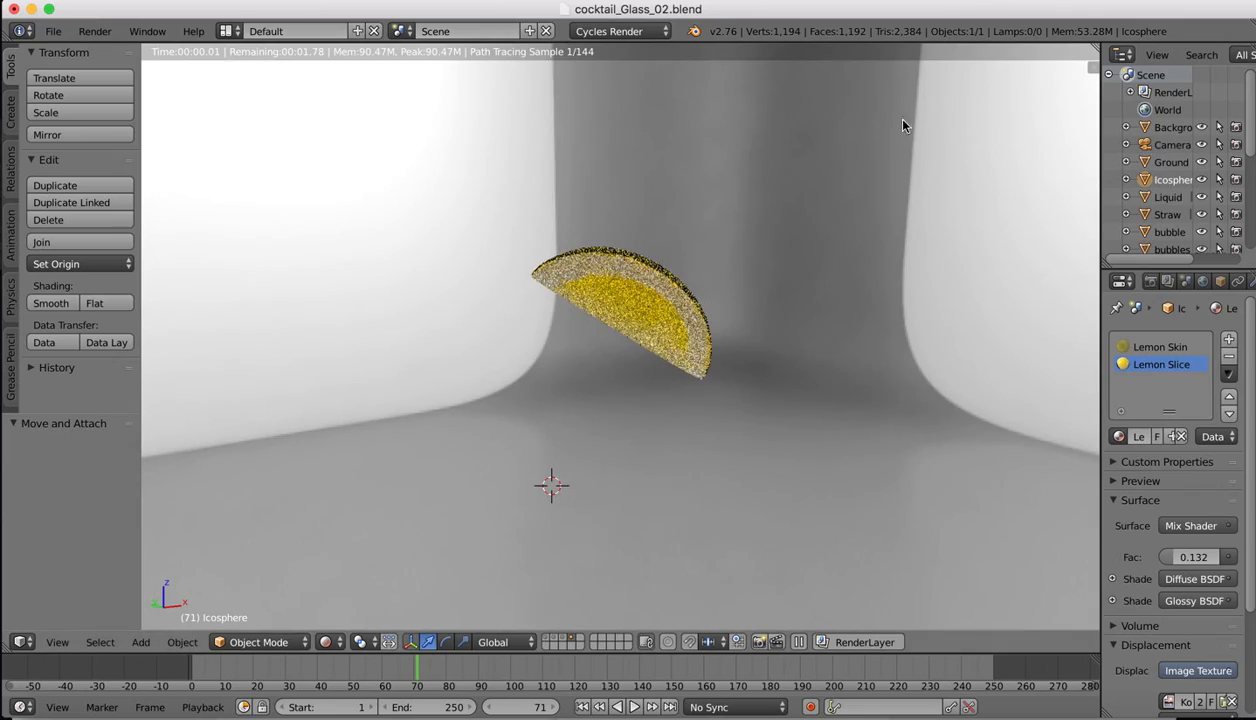
left_click(551, 642)
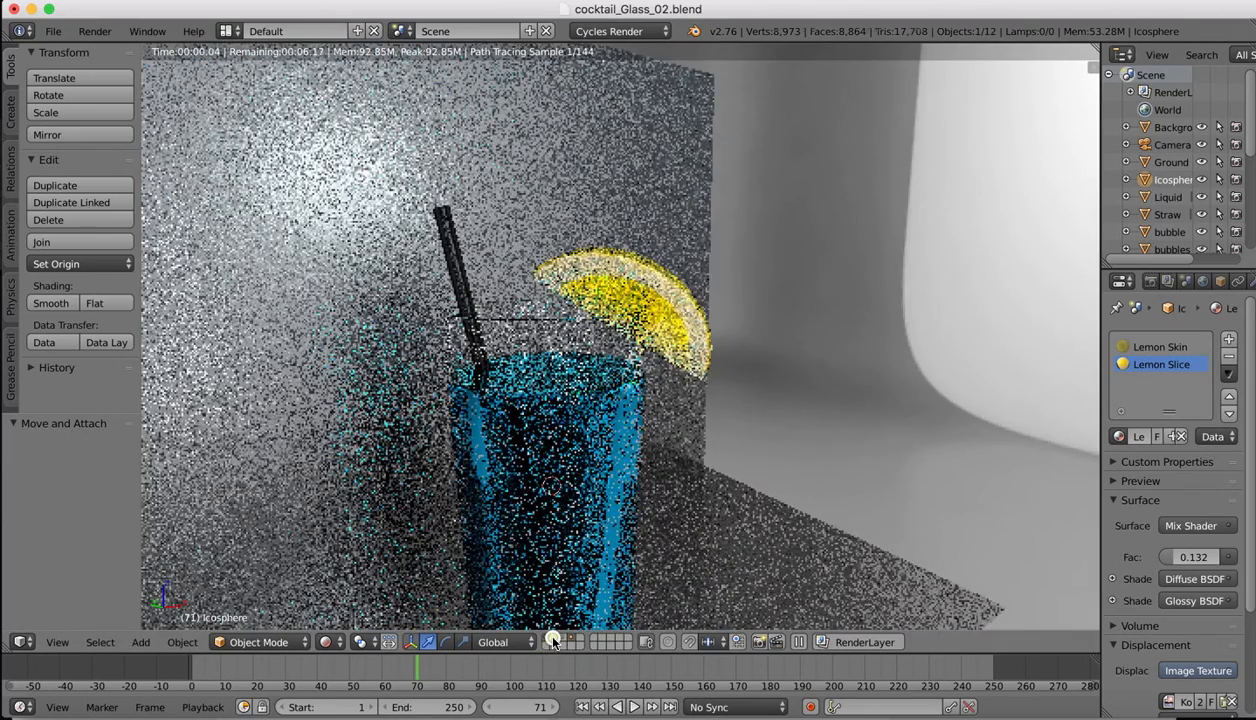
left_click(553, 640, "shift")
left_click(558, 641, "shift")
left_click(566, 641, "shift")
left_click(554, 640, "shift")
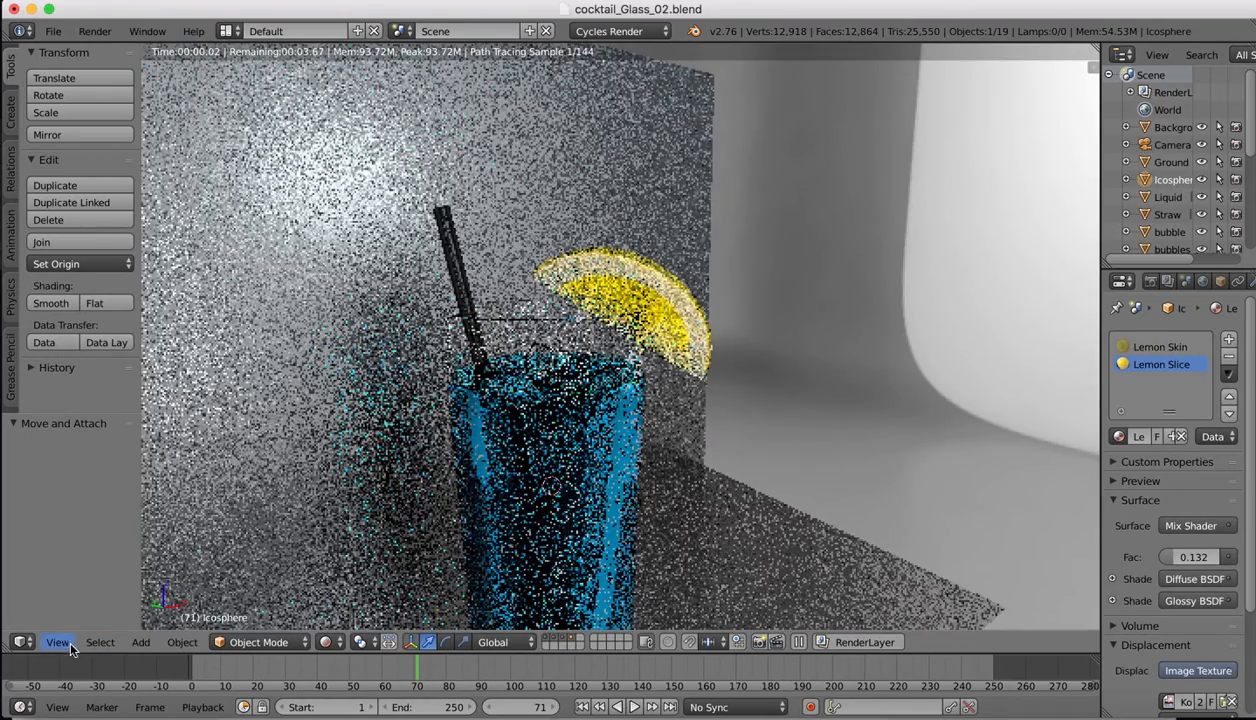
left_click(71, 647)
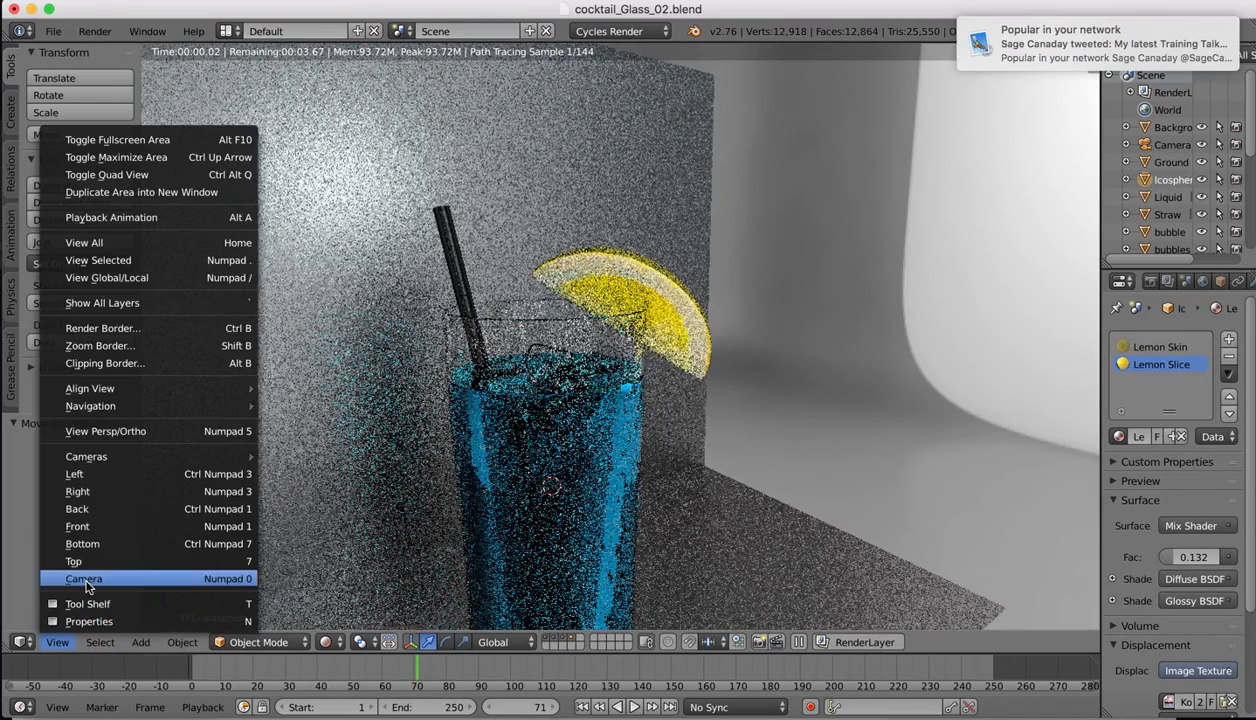
left_click(87, 579)
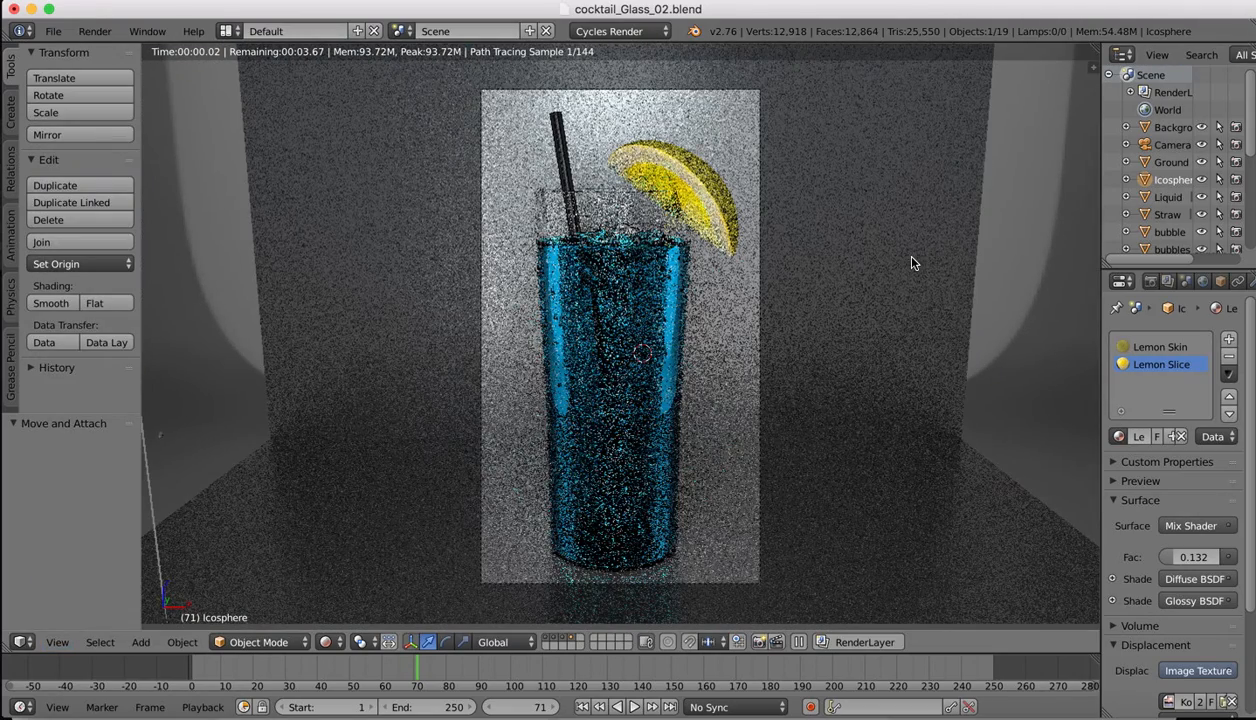